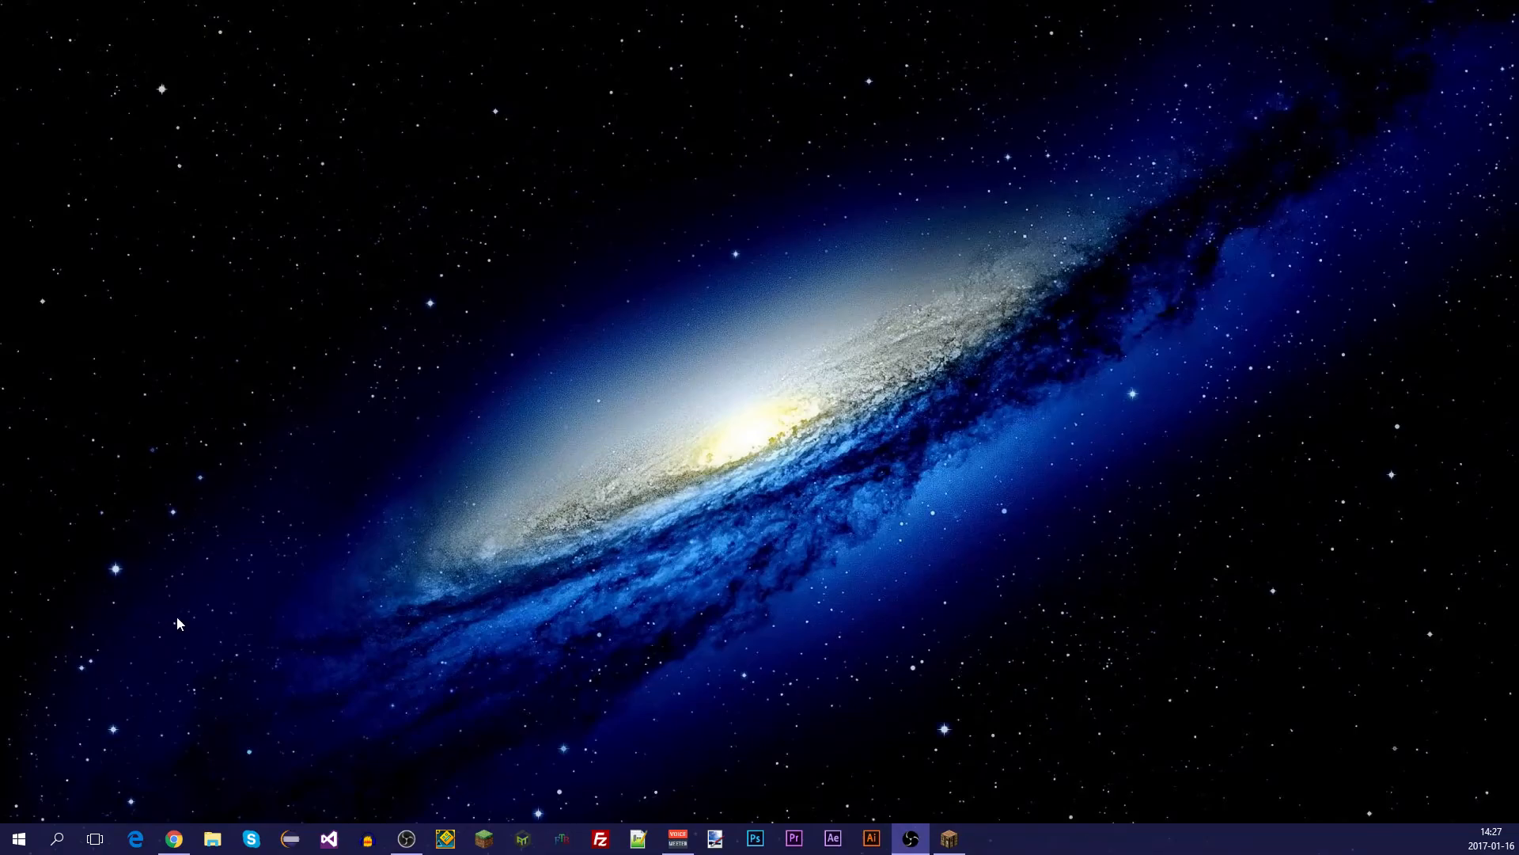
# Switch to Chrome, search Google for "obs" and open the Open Broadcaster Software home page.
pyautogui.click(849, 600)
pyautogui.click(174, 845)
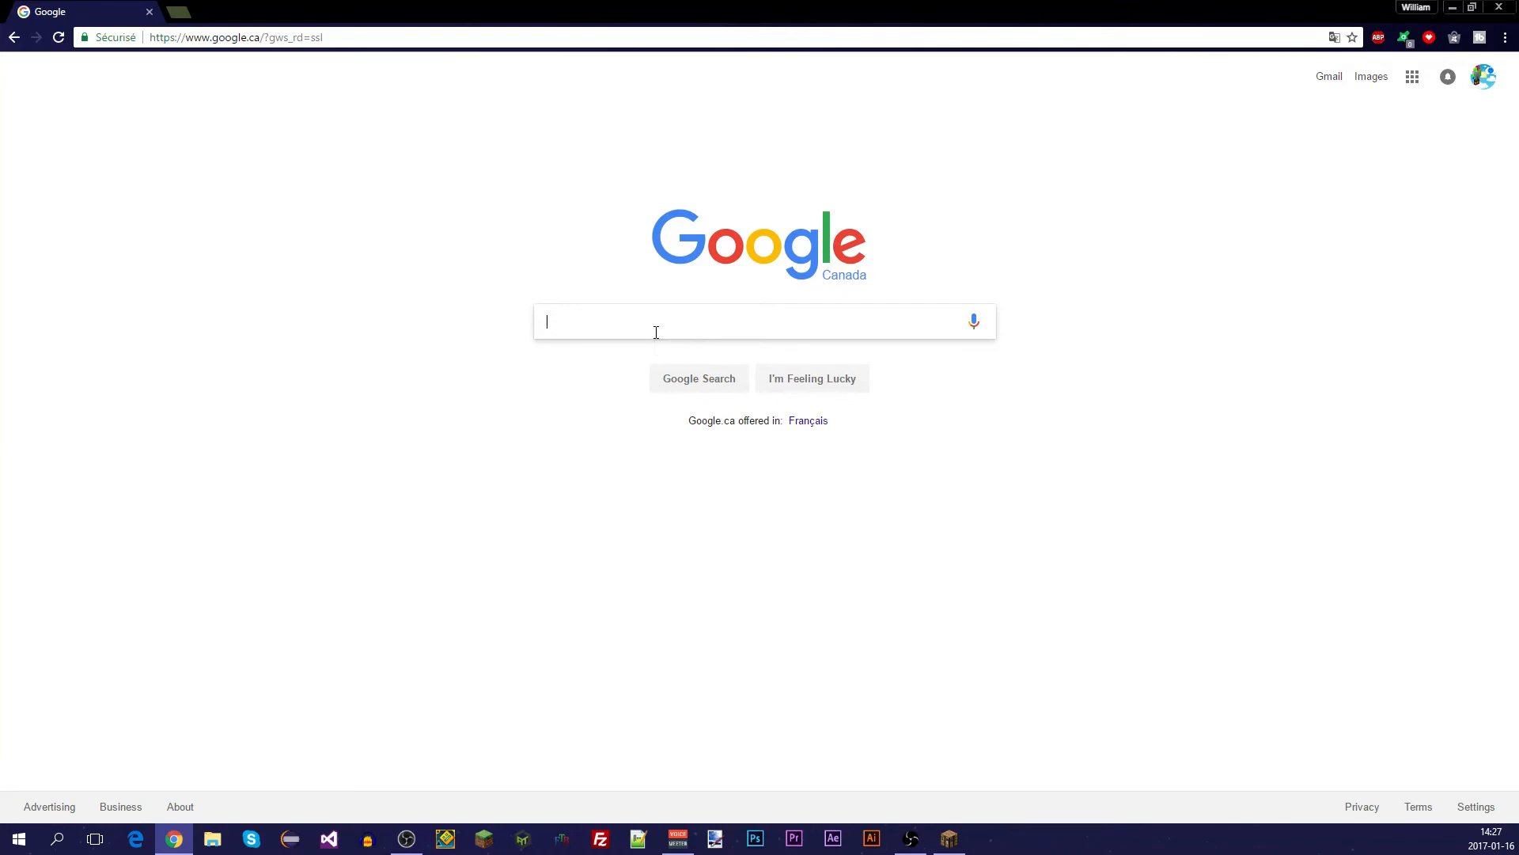
pyautogui.write('obs')
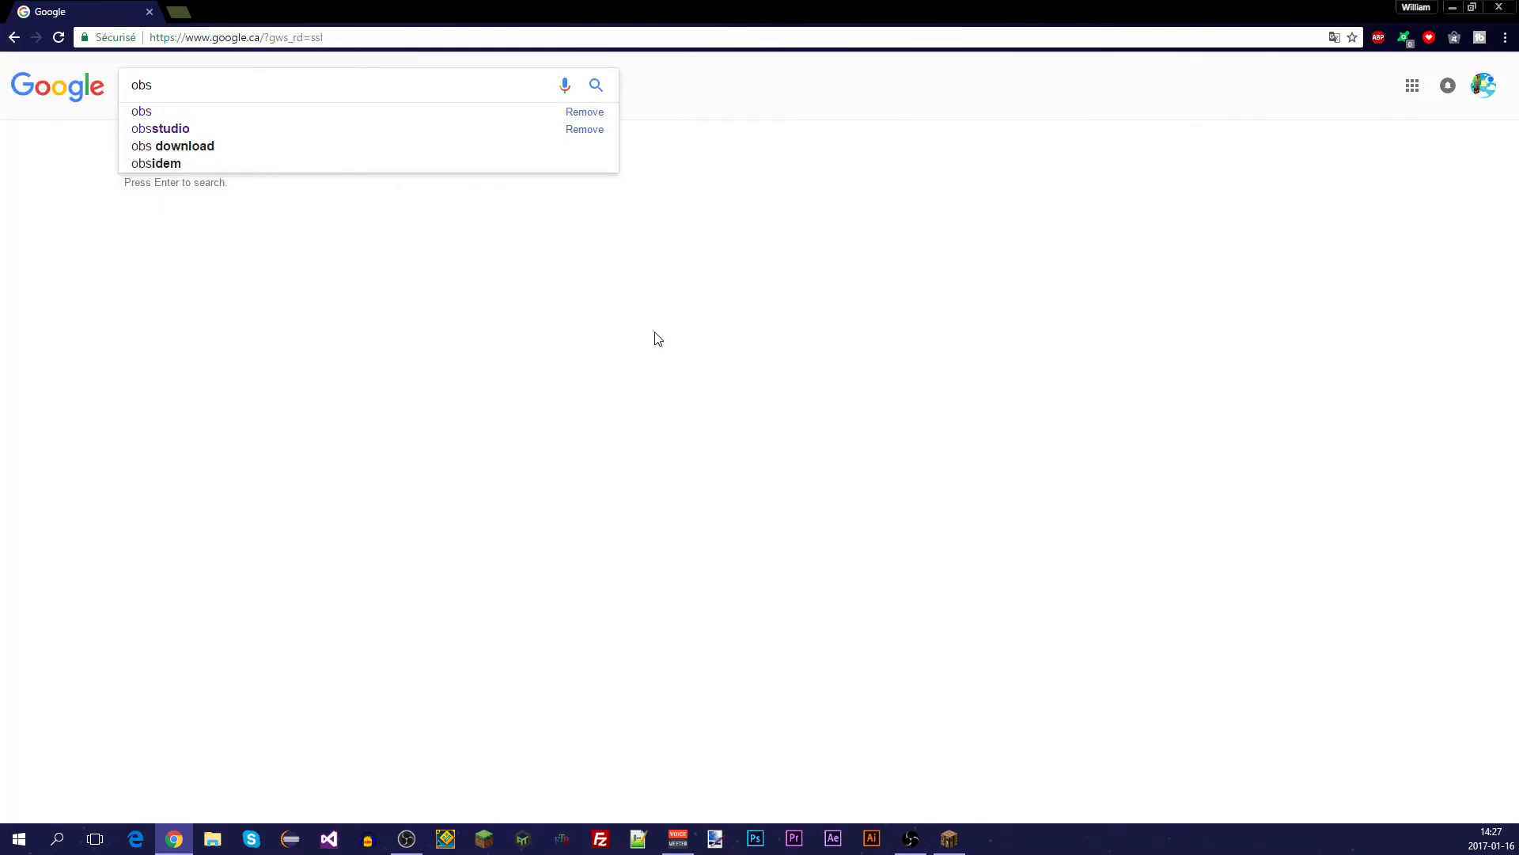
pyautogui.press('Return')
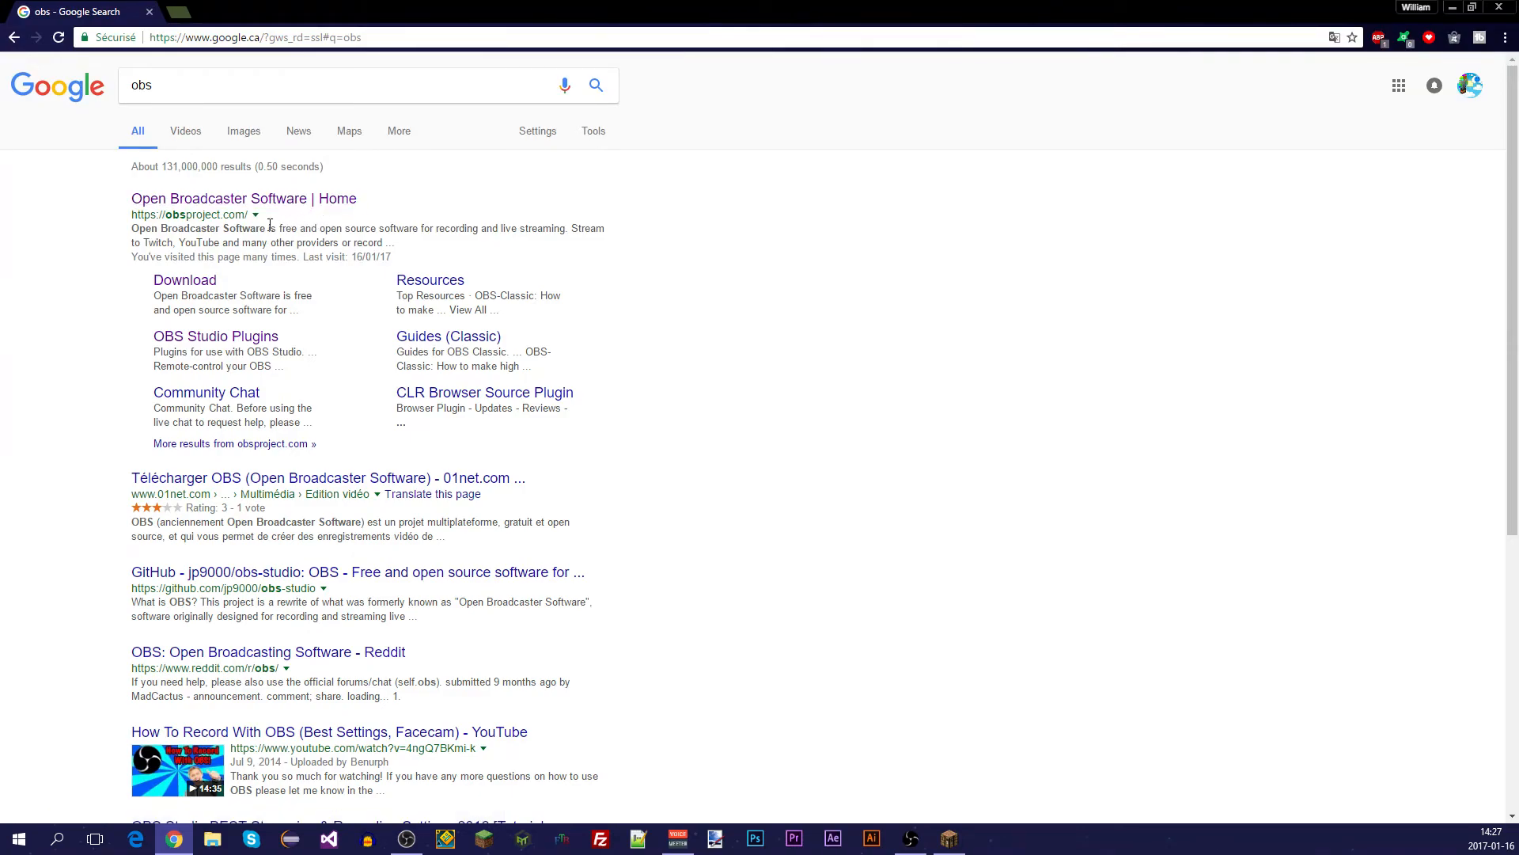
pyautogui.click(250, 203)
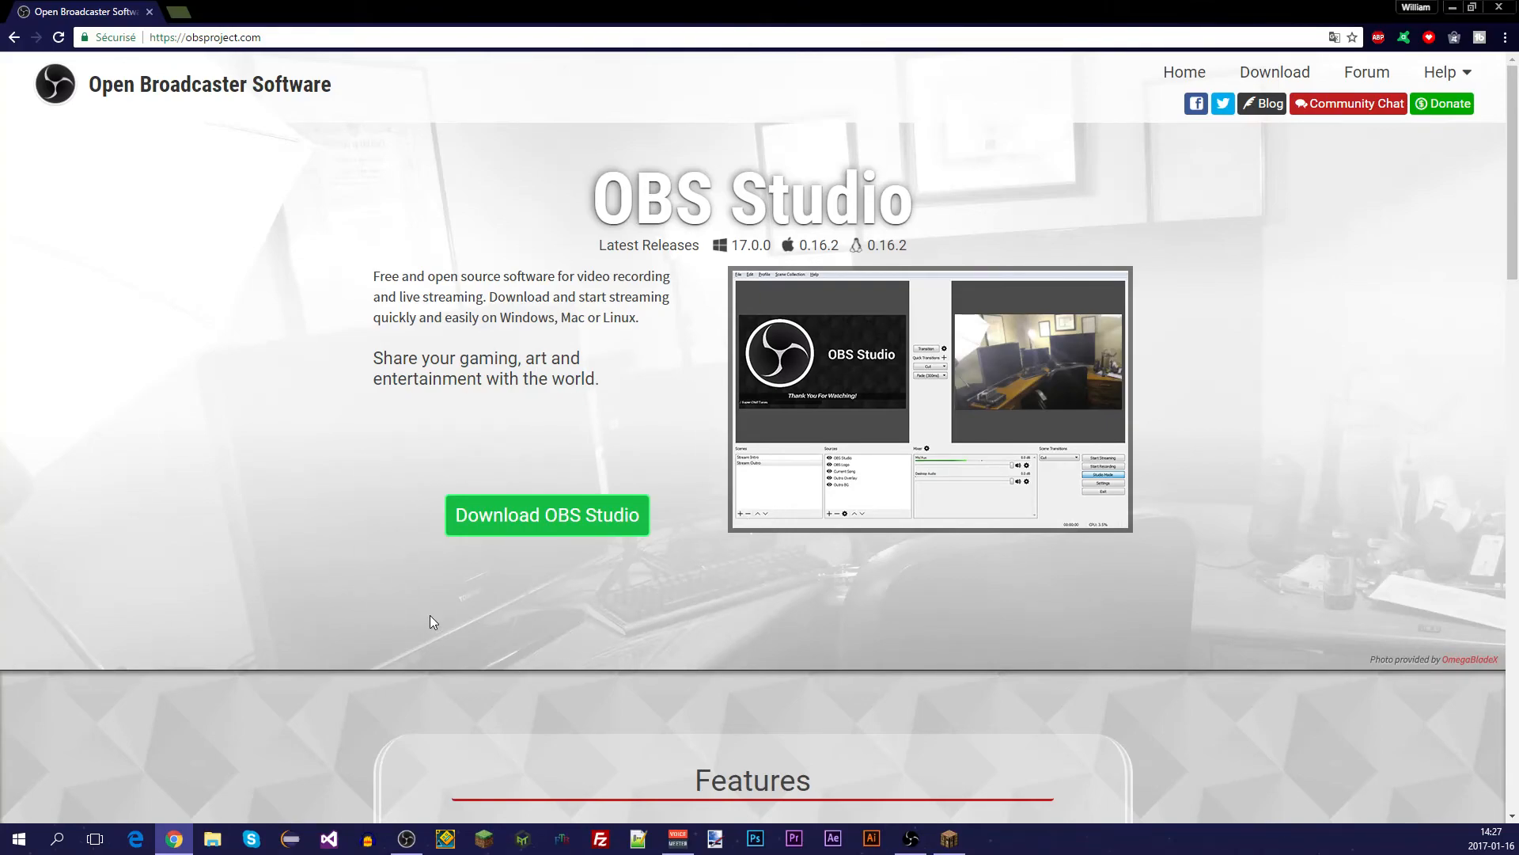
# Request the OBS Studio installer for Windows 7+, cancel saving it and minimize the browser.
pyautogui.click(553, 532)
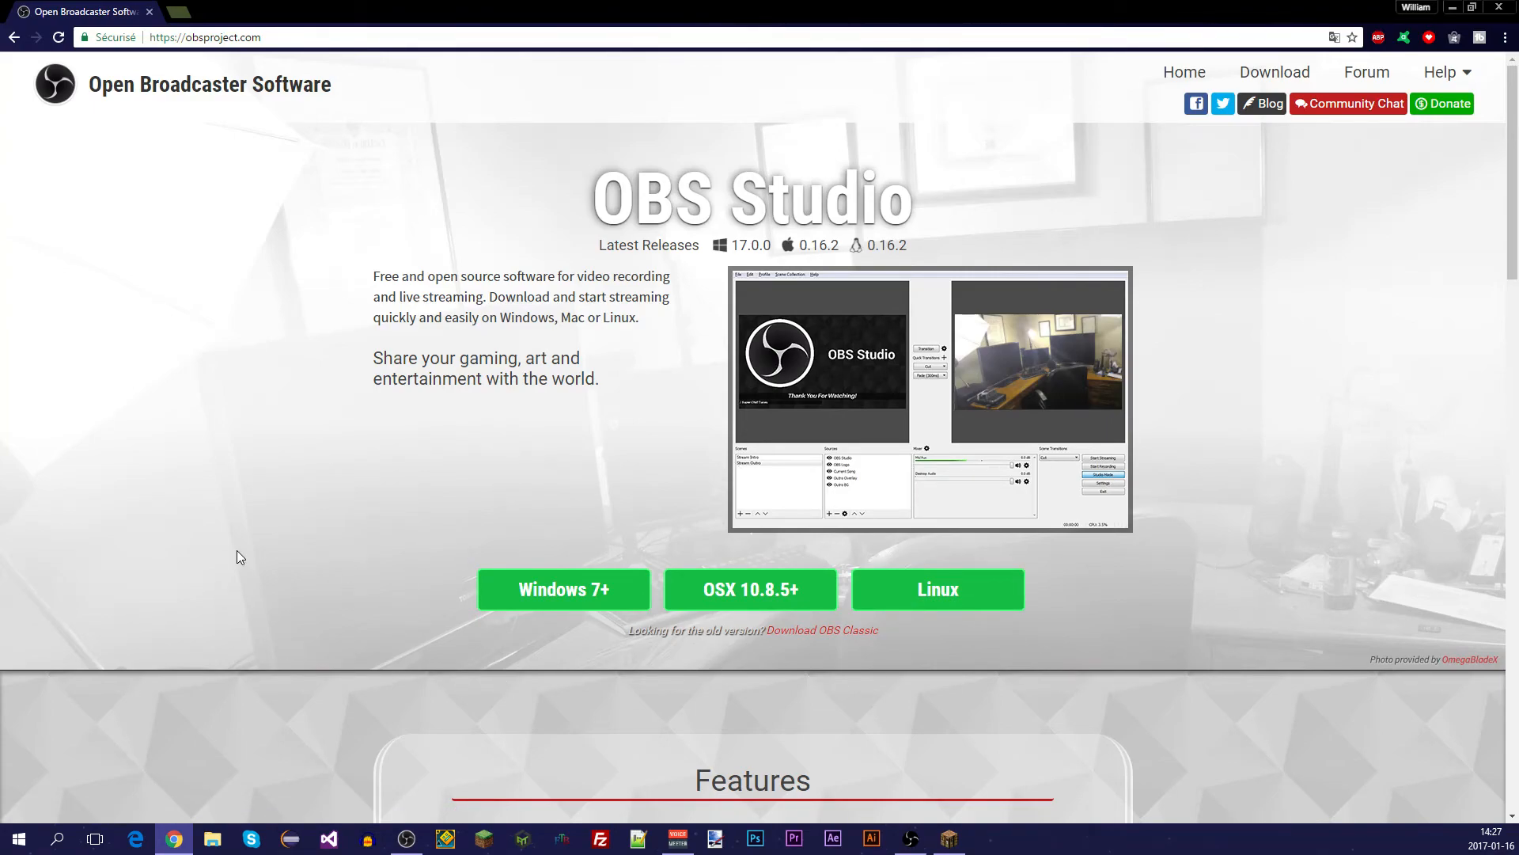
pyautogui.click(585, 595)
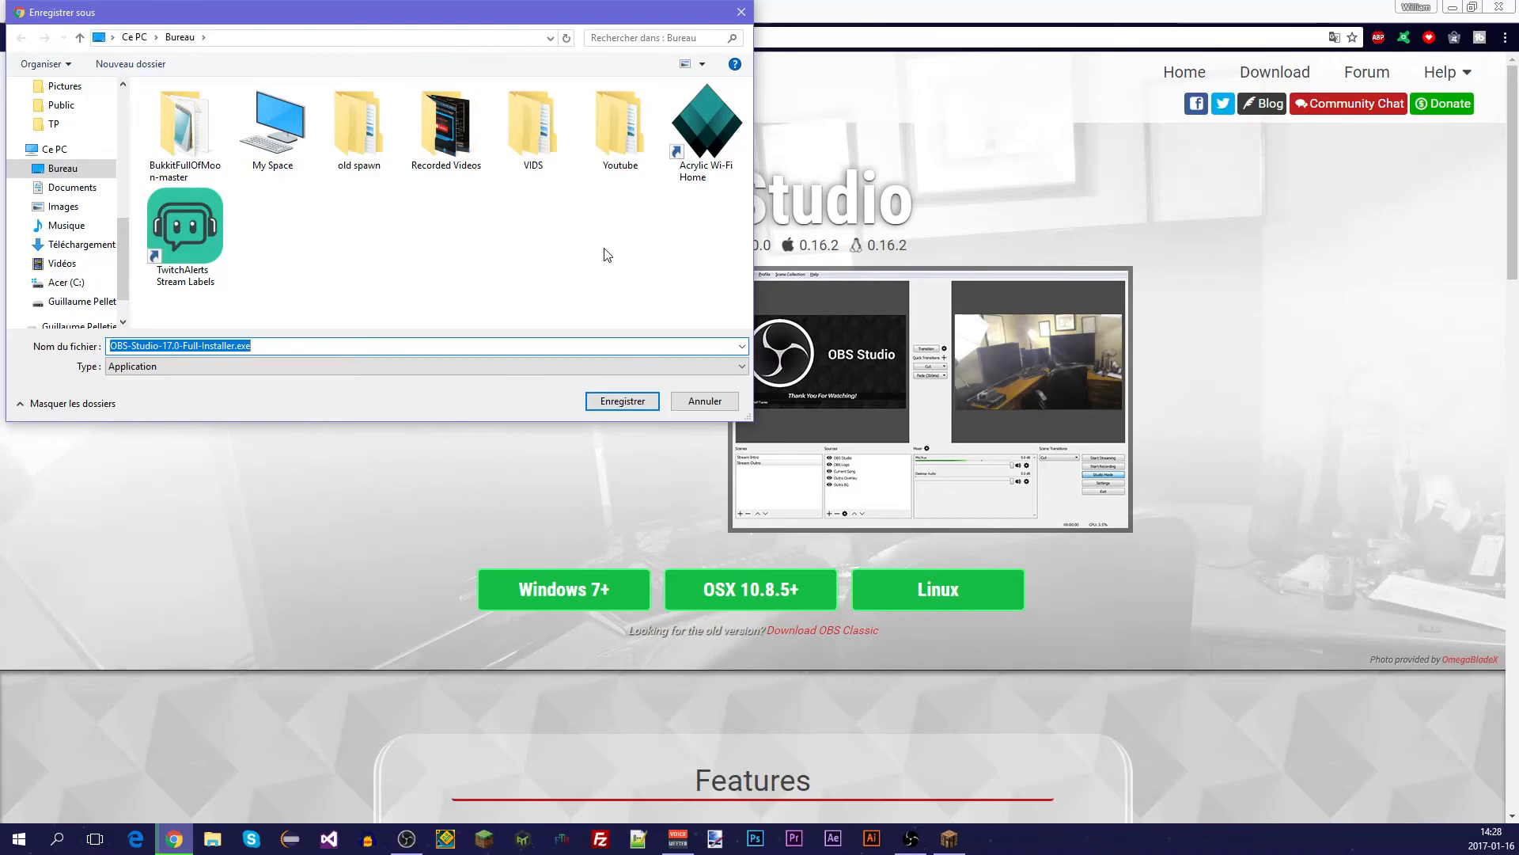
pyautogui.click(708, 404)
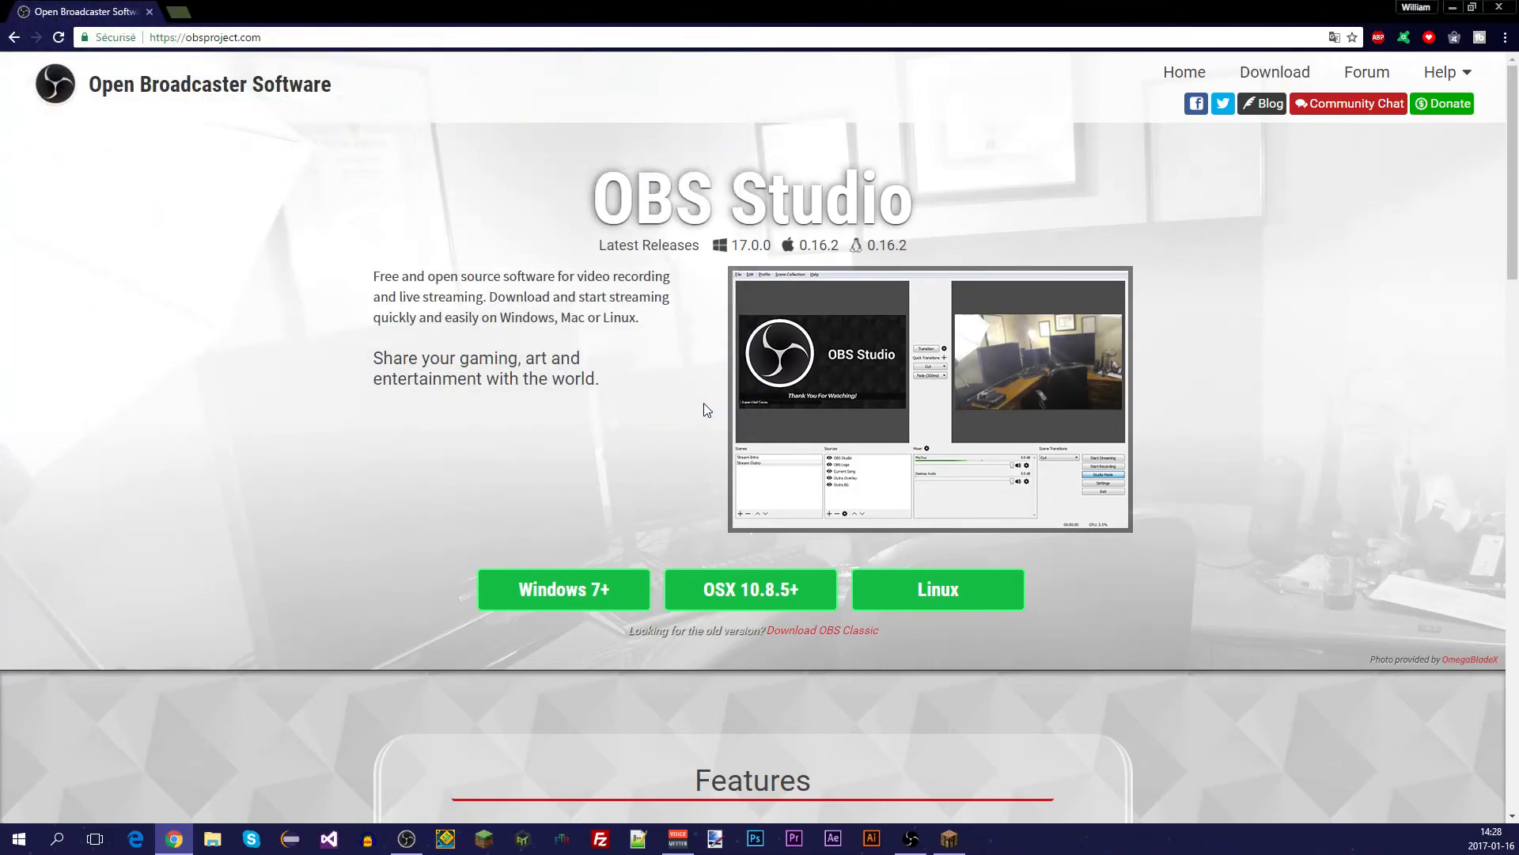
pyautogui.click(1453, 8)
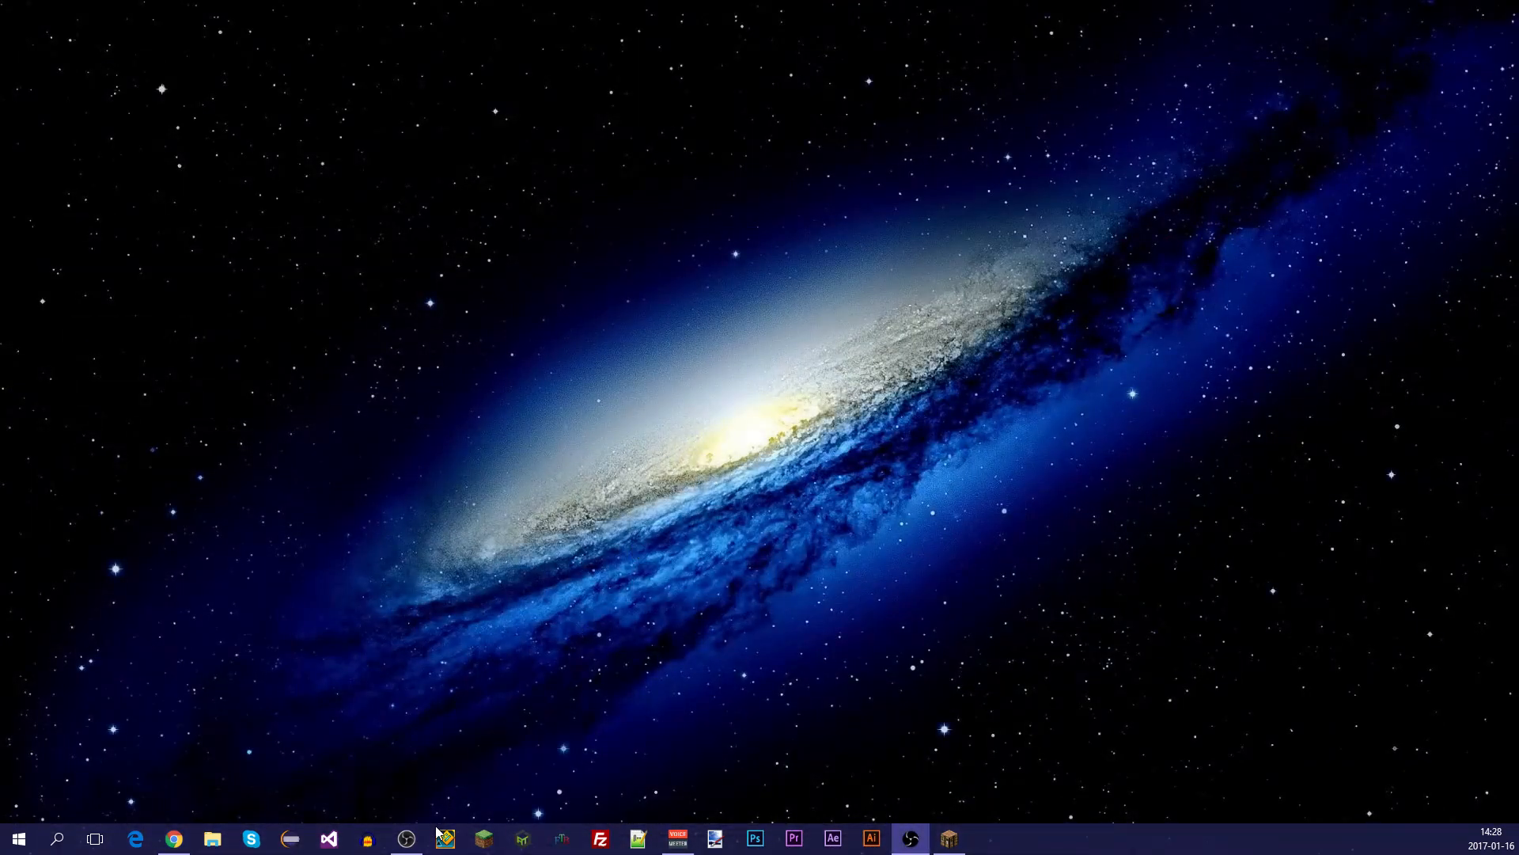
# Switch to OBS Studio and examine the volume, panning, sync offset and track options in the mixer's Advanced Audio Properties.
pyautogui.click(406, 839)
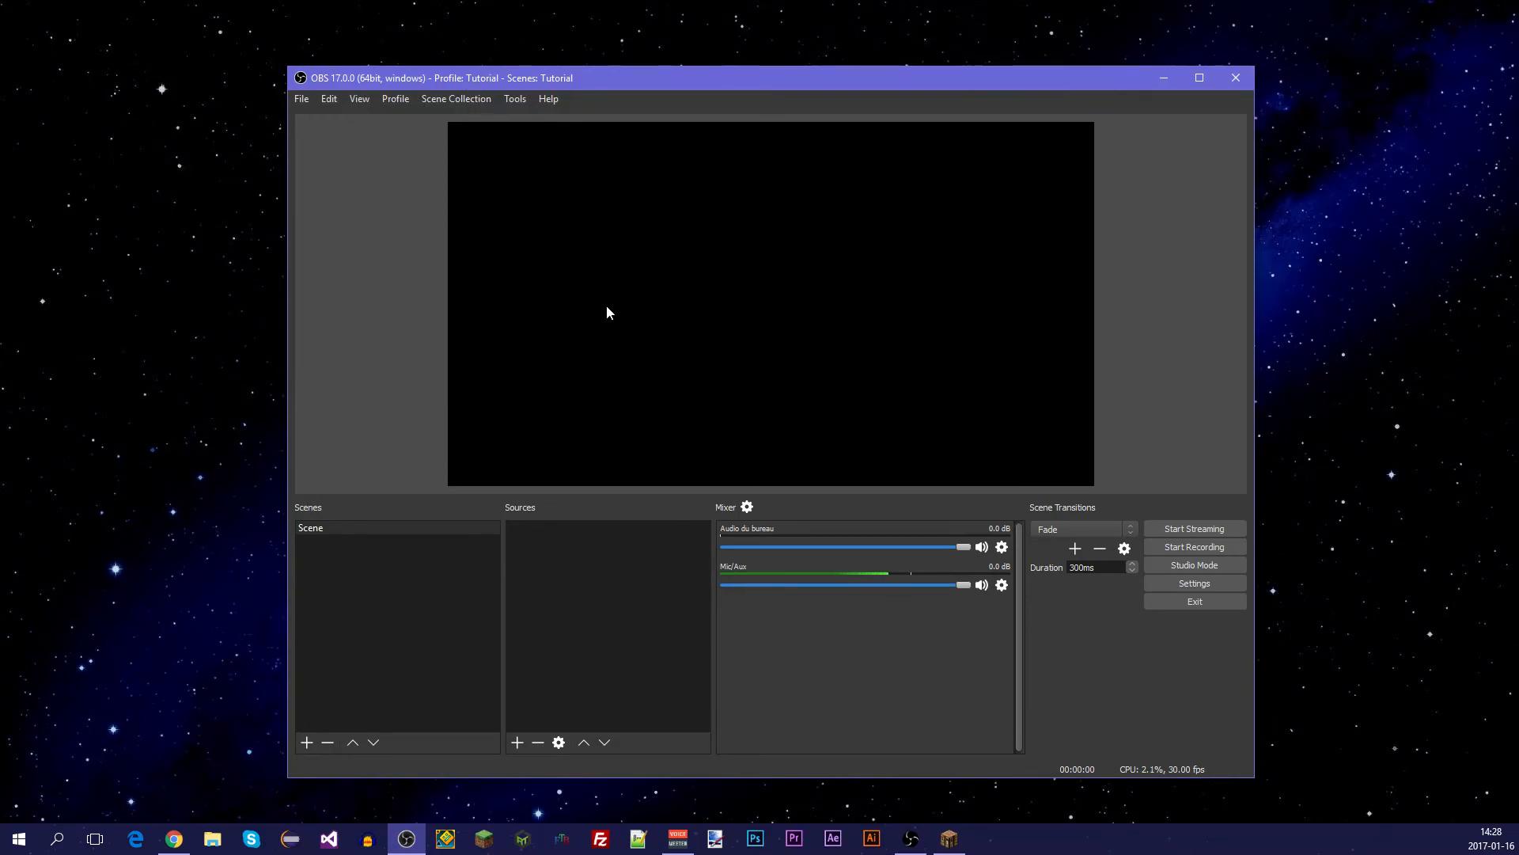
pyautogui.click(747, 507)
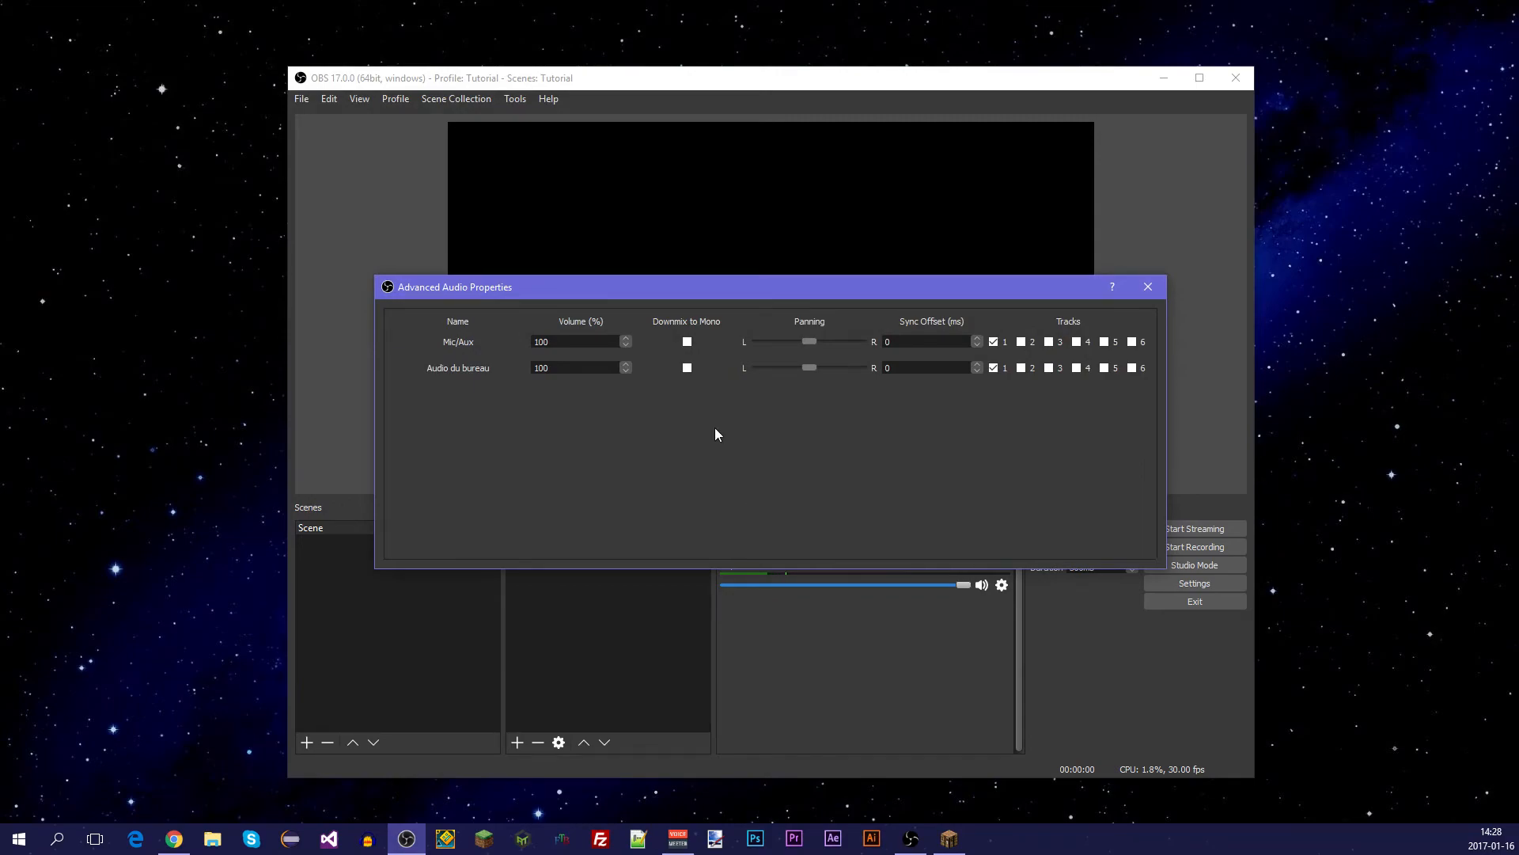
pyautogui.click(1148, 286)
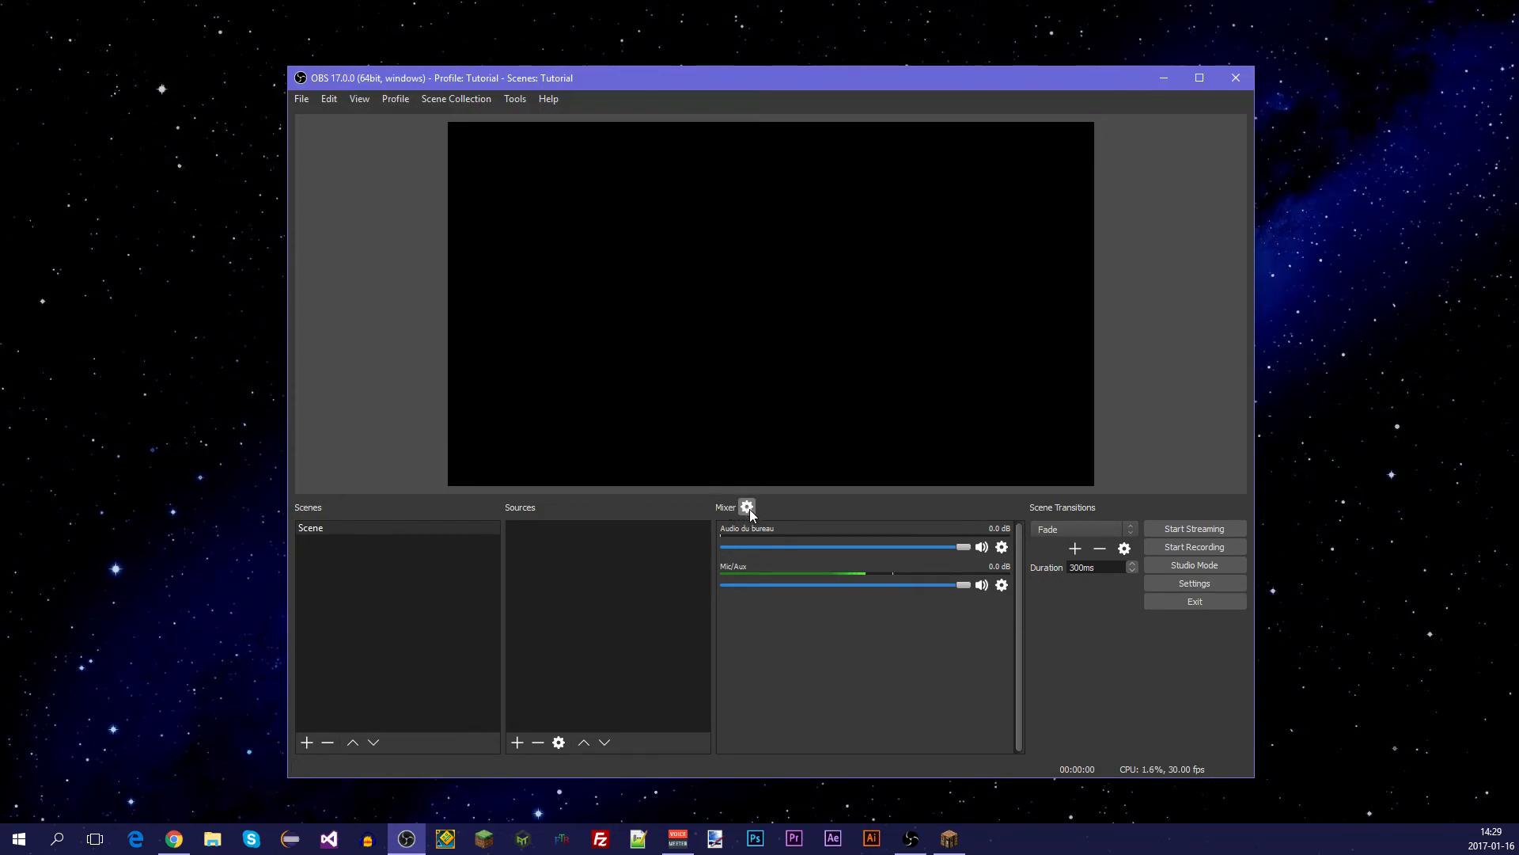
pyautogui.click(747, 507)
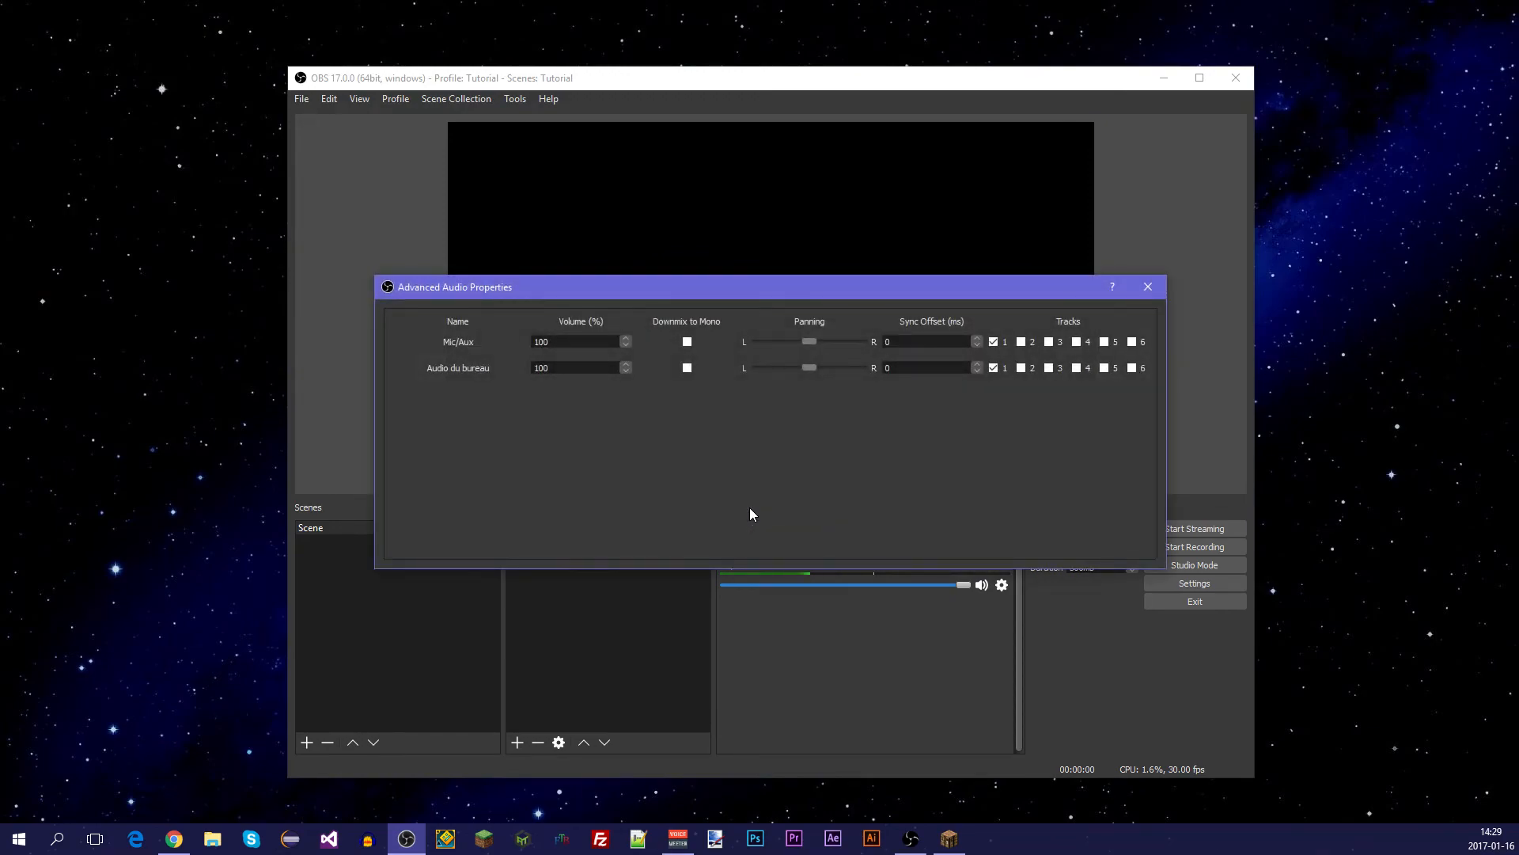
pyautogui.moveTo(764, 288); pyautogui.dragTo(718, 315)
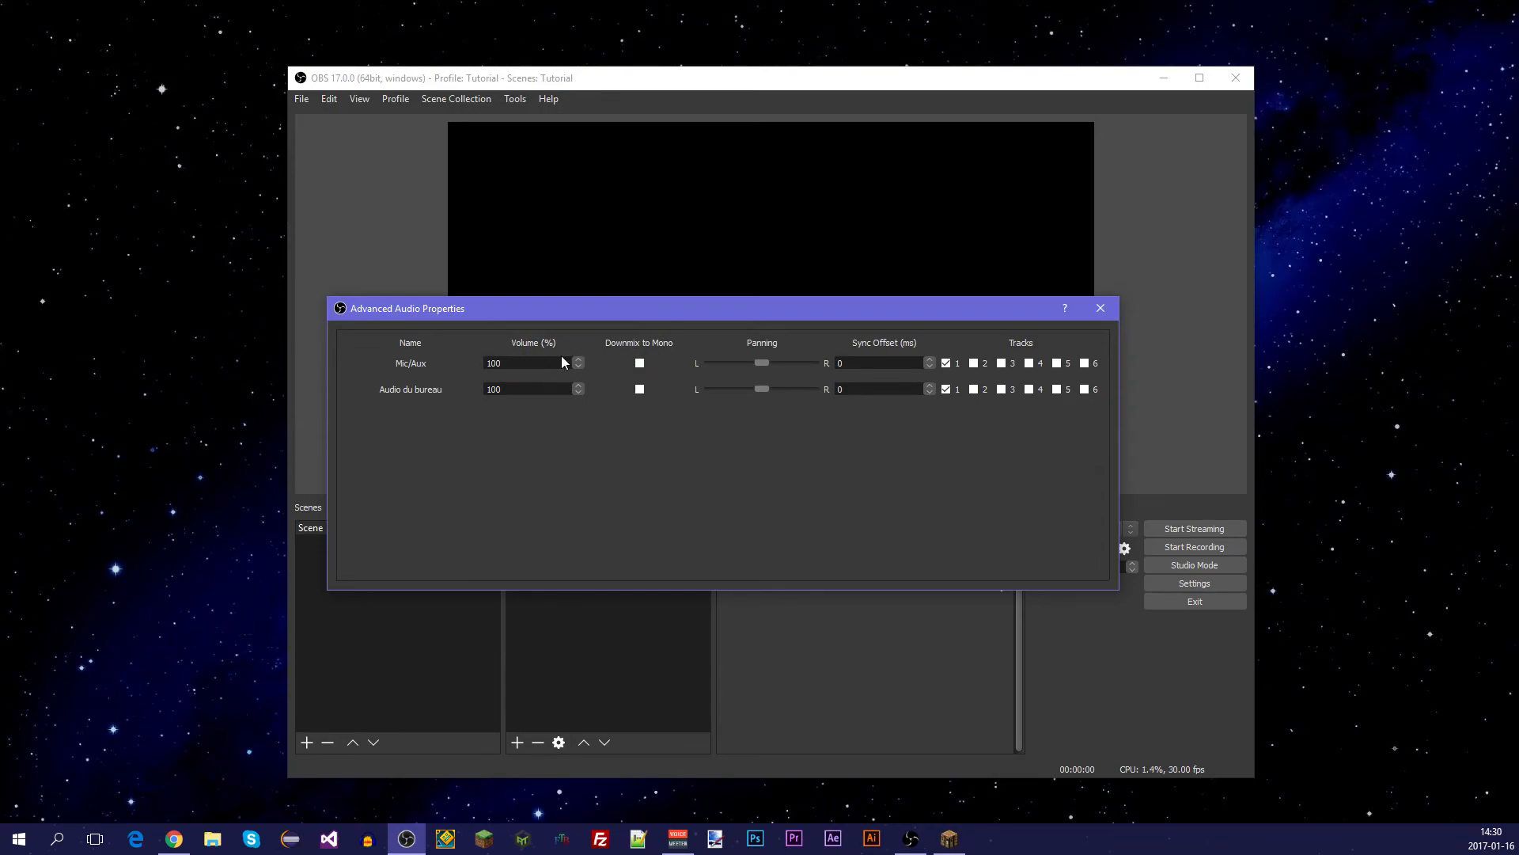
pyautogui.click(1102, 313)
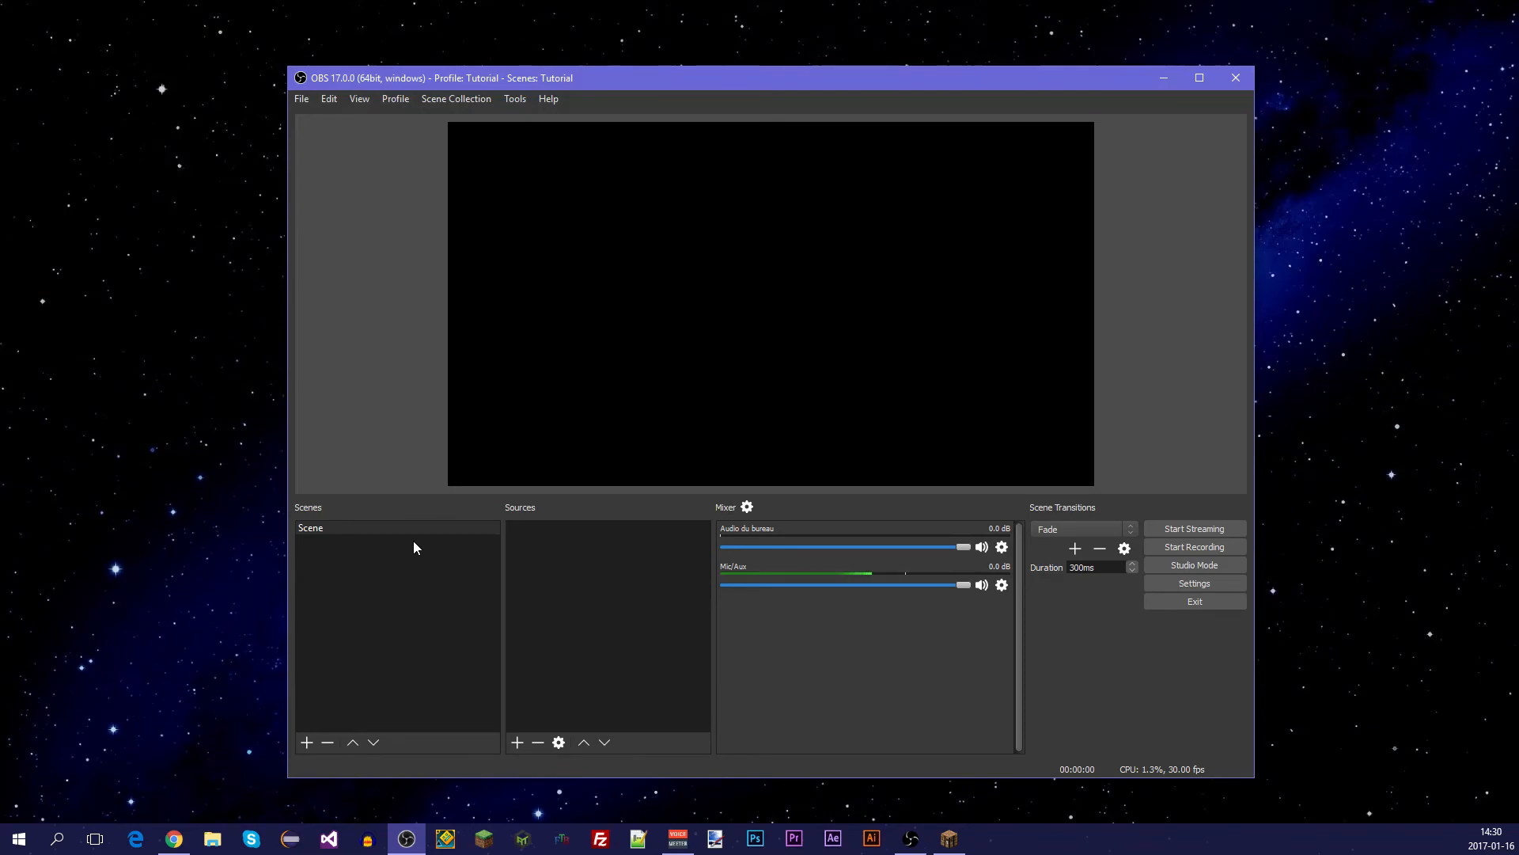
# Add a scene named "My Scene" and delete it again.
pyautogui.rightClick(353, 576)
pyautogui.click(359, 554)
pyautogui.rightClick(353, 578)
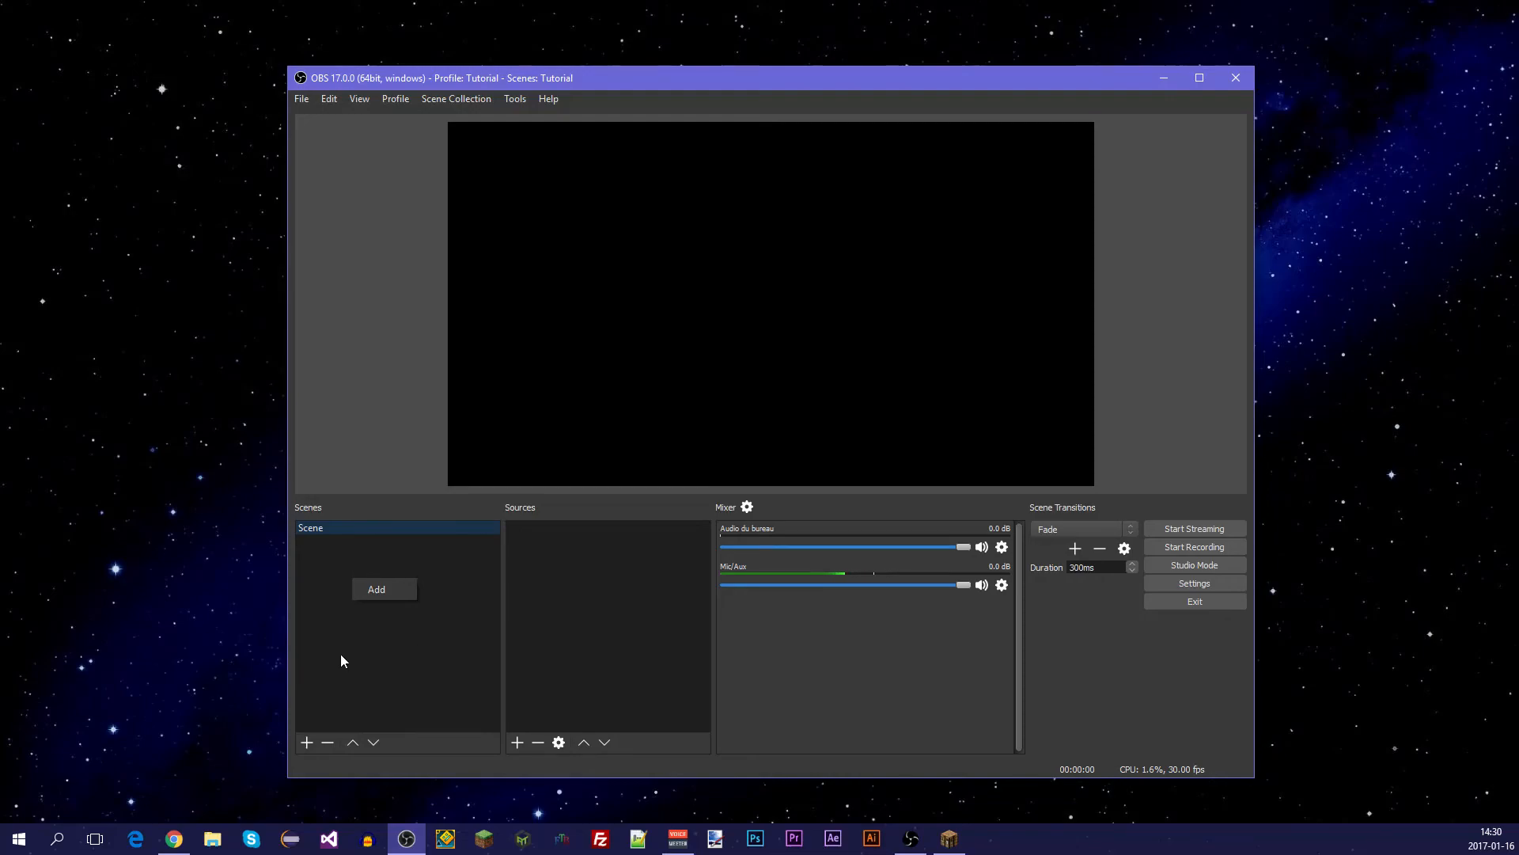
pyautogui.click(336, 611)
pyautogui.rightClick(475, 715)
pyautogui.rightClick(377, 604)
pyautogui.rightClick(457, 688)
pyautogui.rightClick(336, 696)
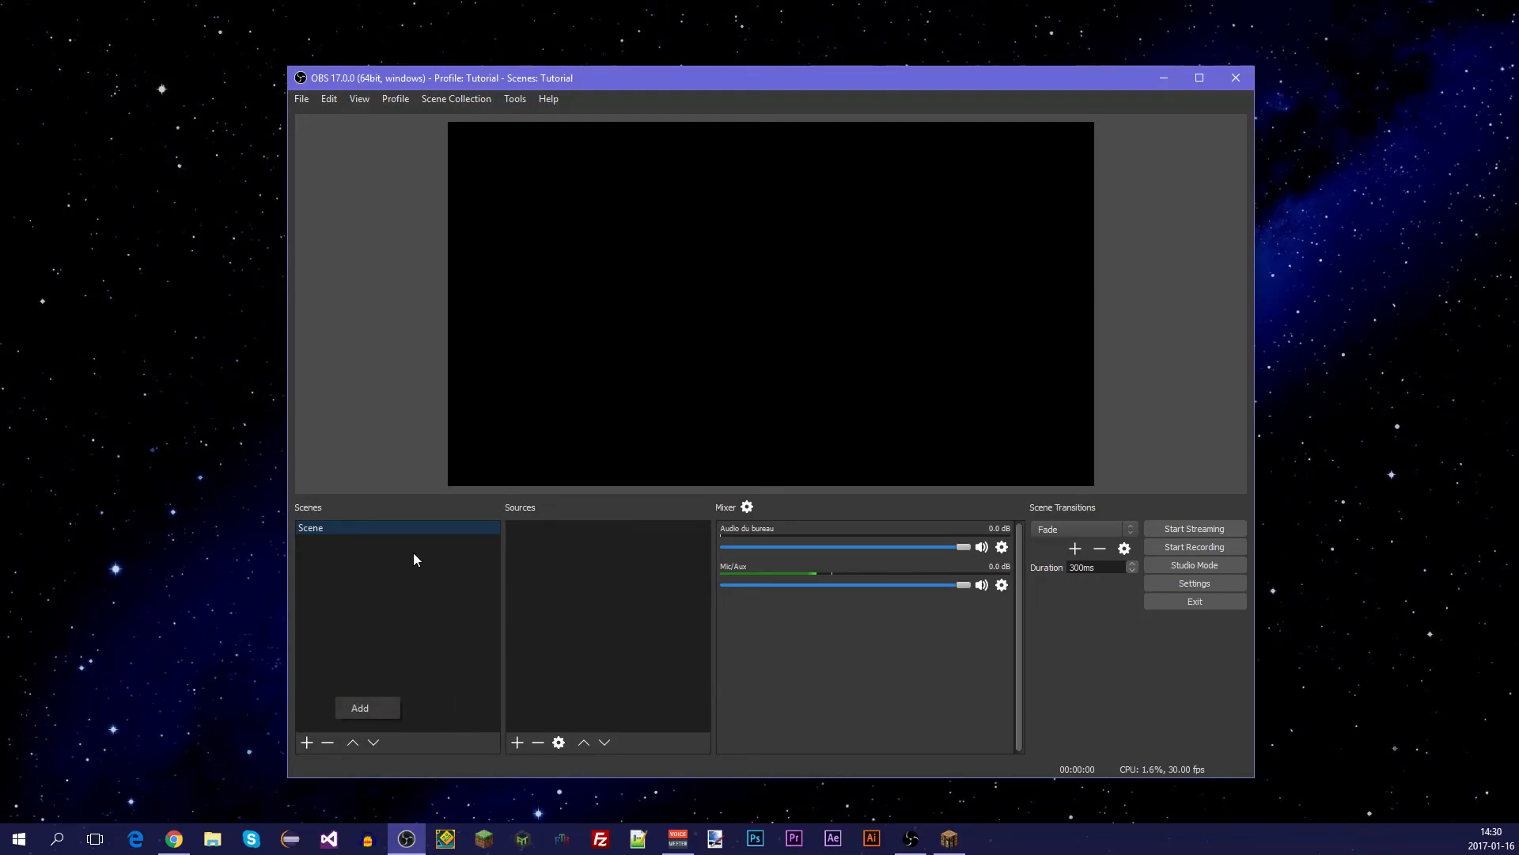
pyautogui.click(368, 711)
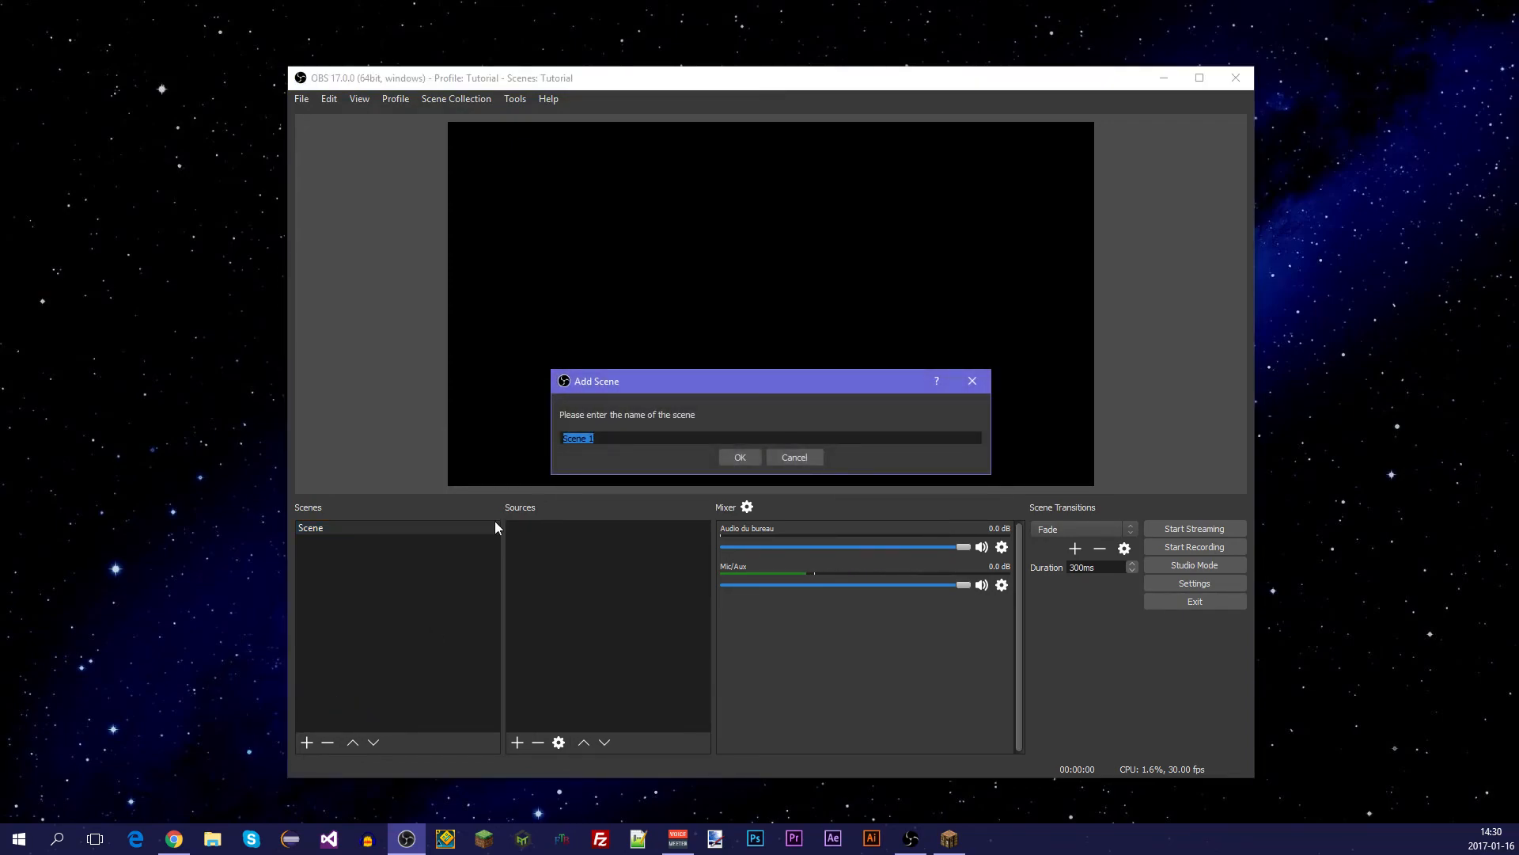
pyautogui.write('My Scene')
pyautogui.click(748, 459)
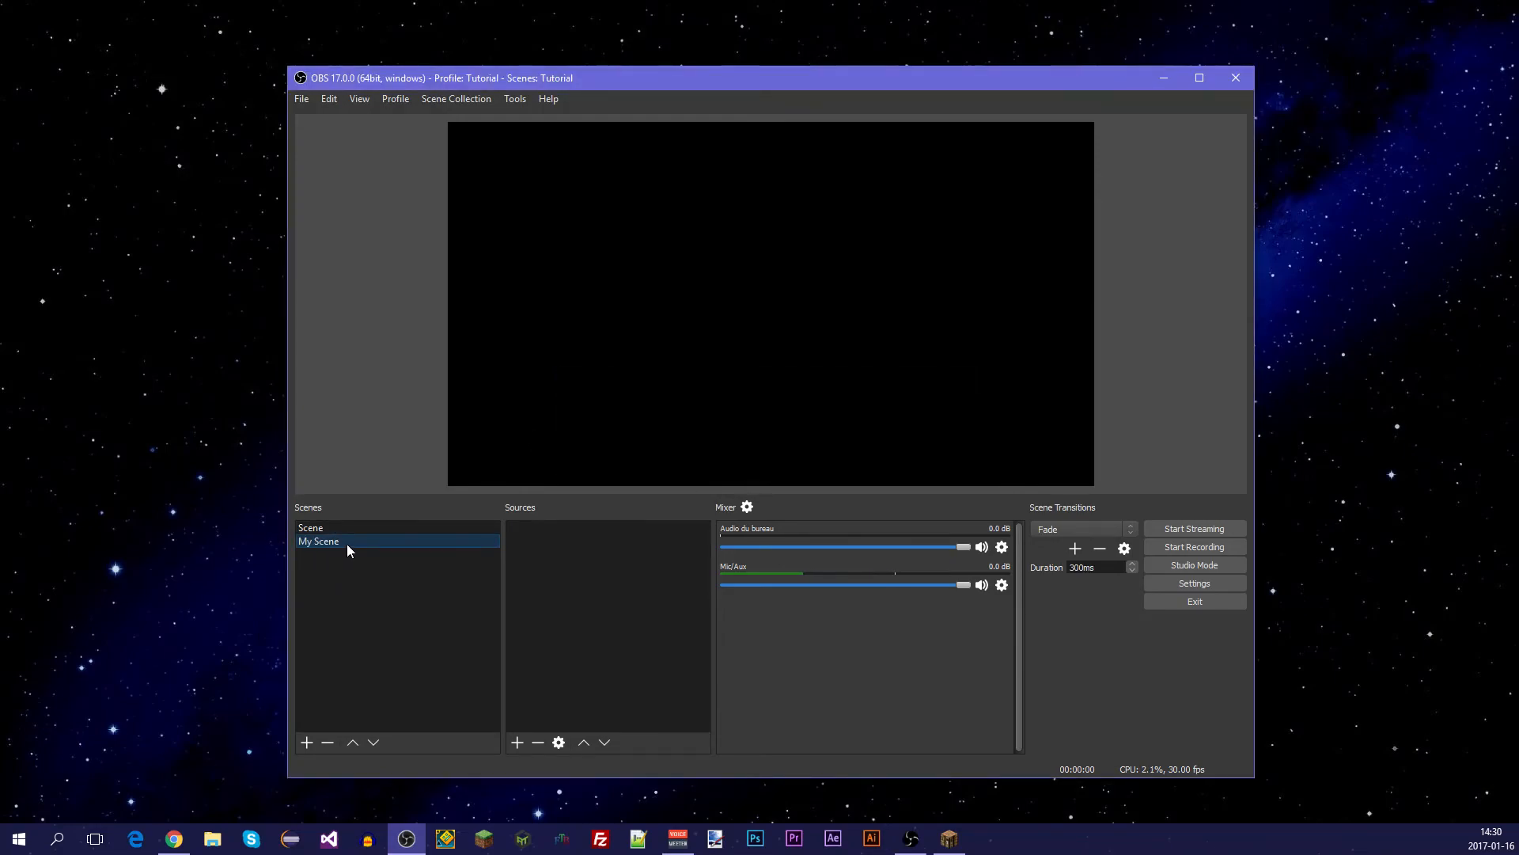
pyautogui.press('Delete')
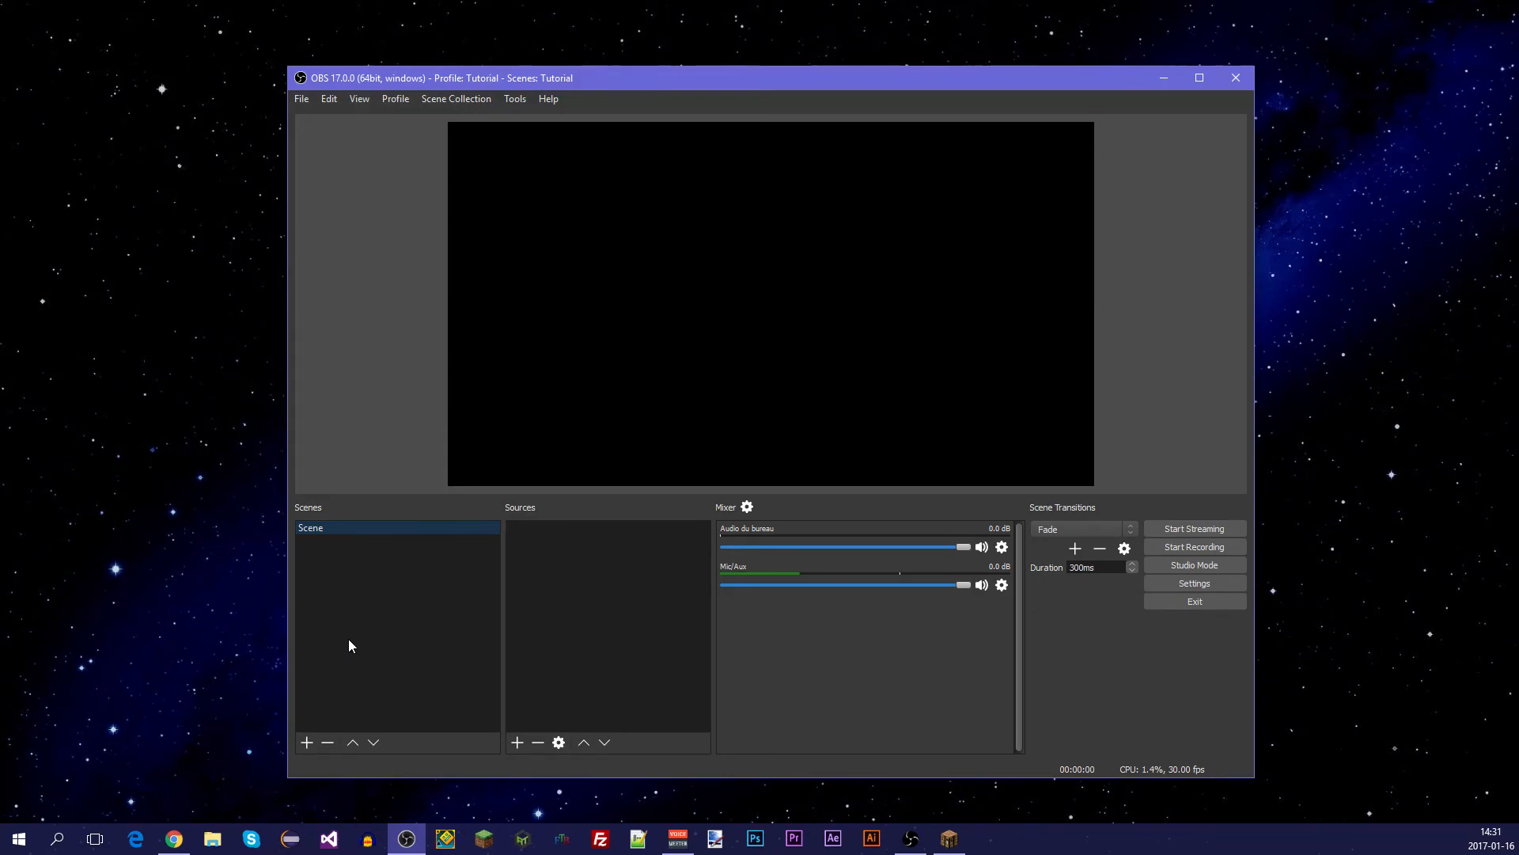
# Add a new Game Capture source named "Minecraft" to the existing scene.
pyautogui.rightClick(583, 561)
pyautogui.moveTo(614, 570)
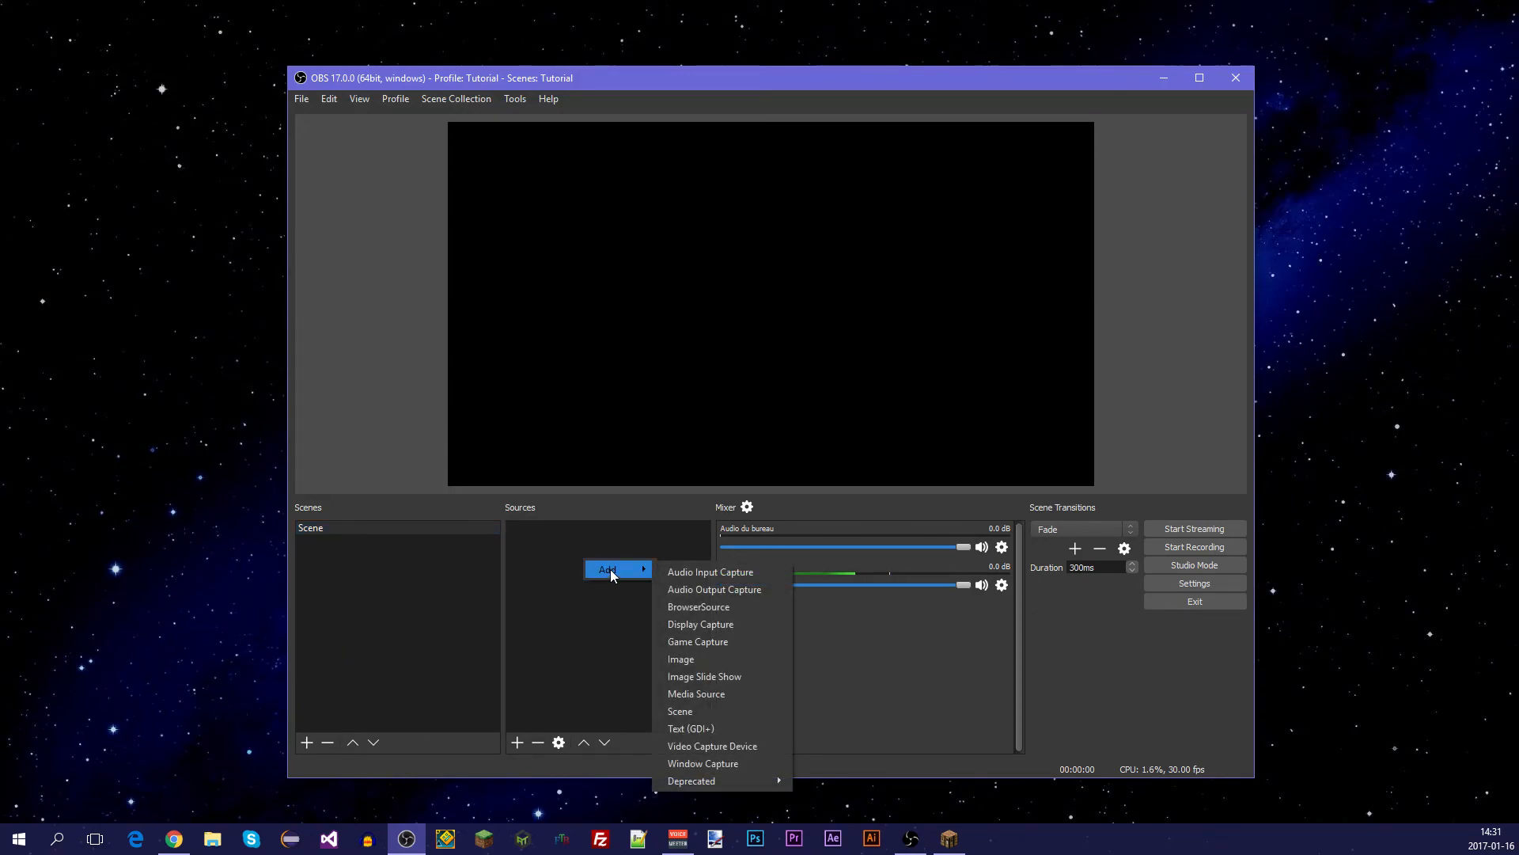
pyautogui.click(645, 559)
pyautogui.rightClick(633, 569)
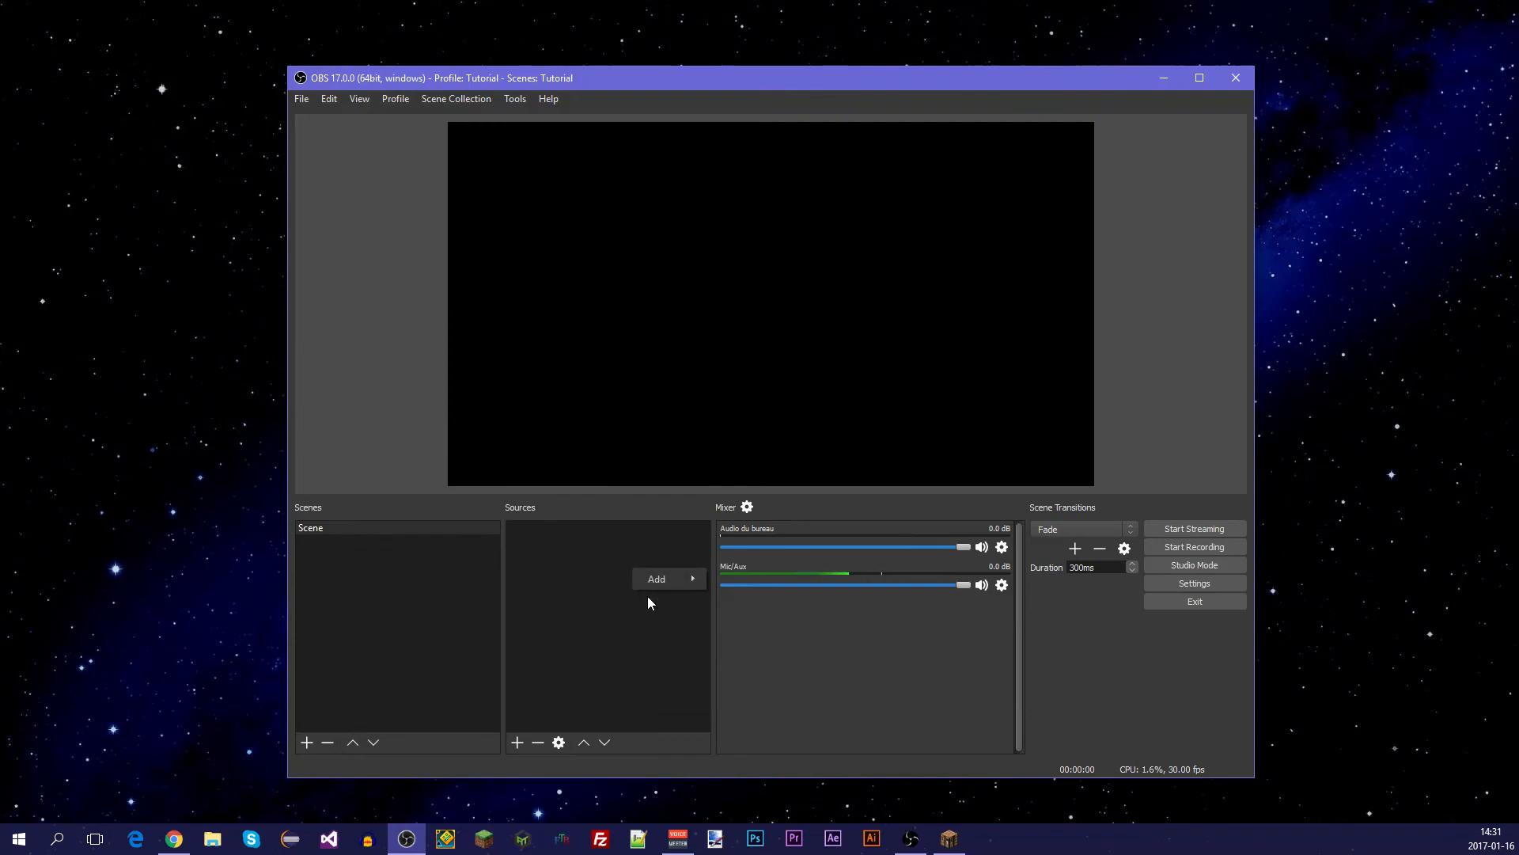
pyautogui.moveTo(648, 575)
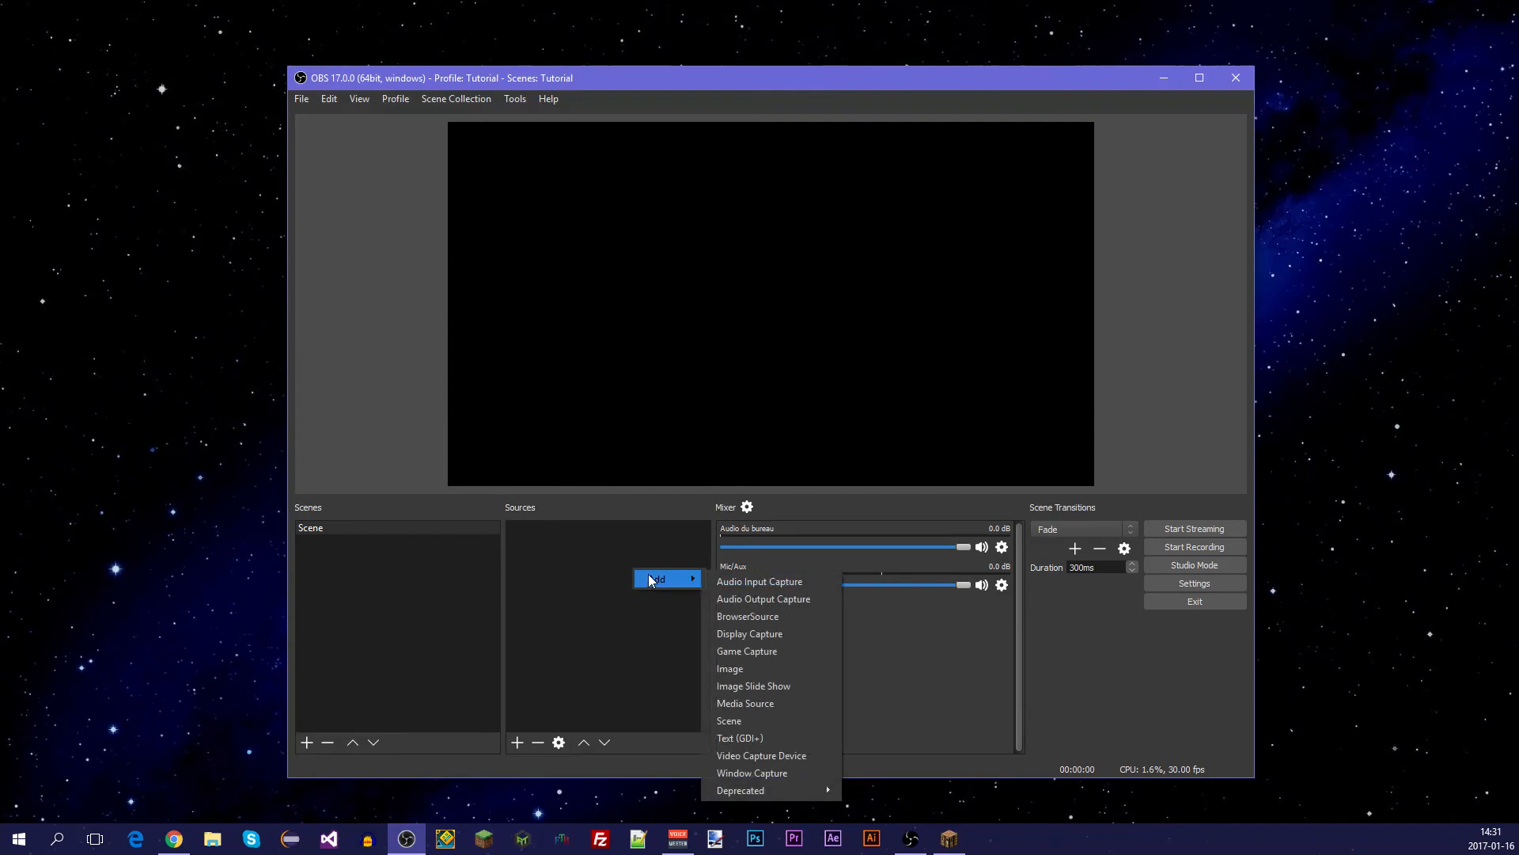
pyautogui.click(796, 653)
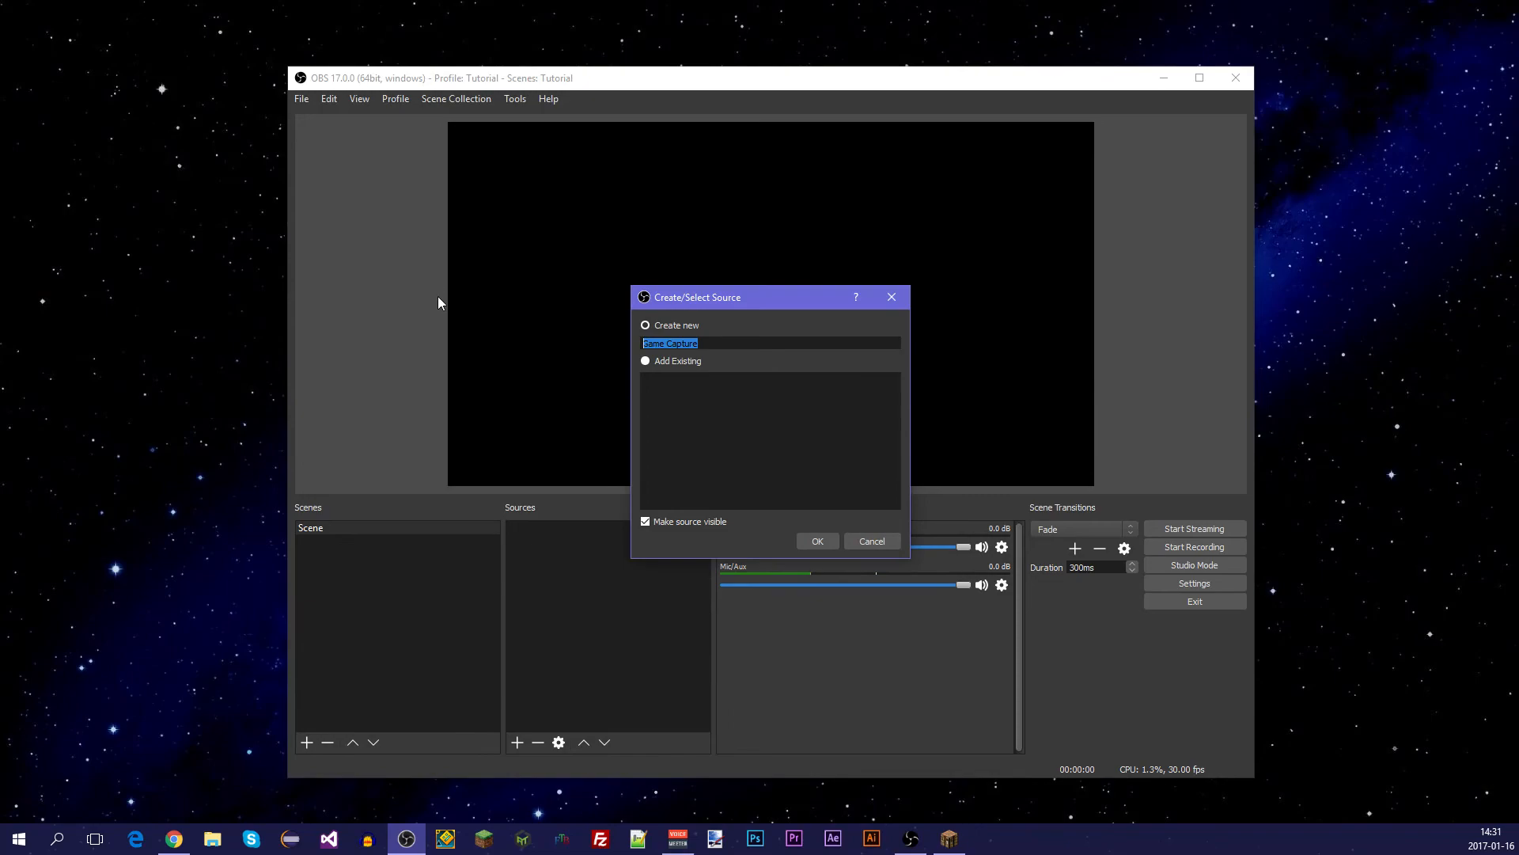
pyautogui.write('Minecraft')
pyautogui.click(827, 545)
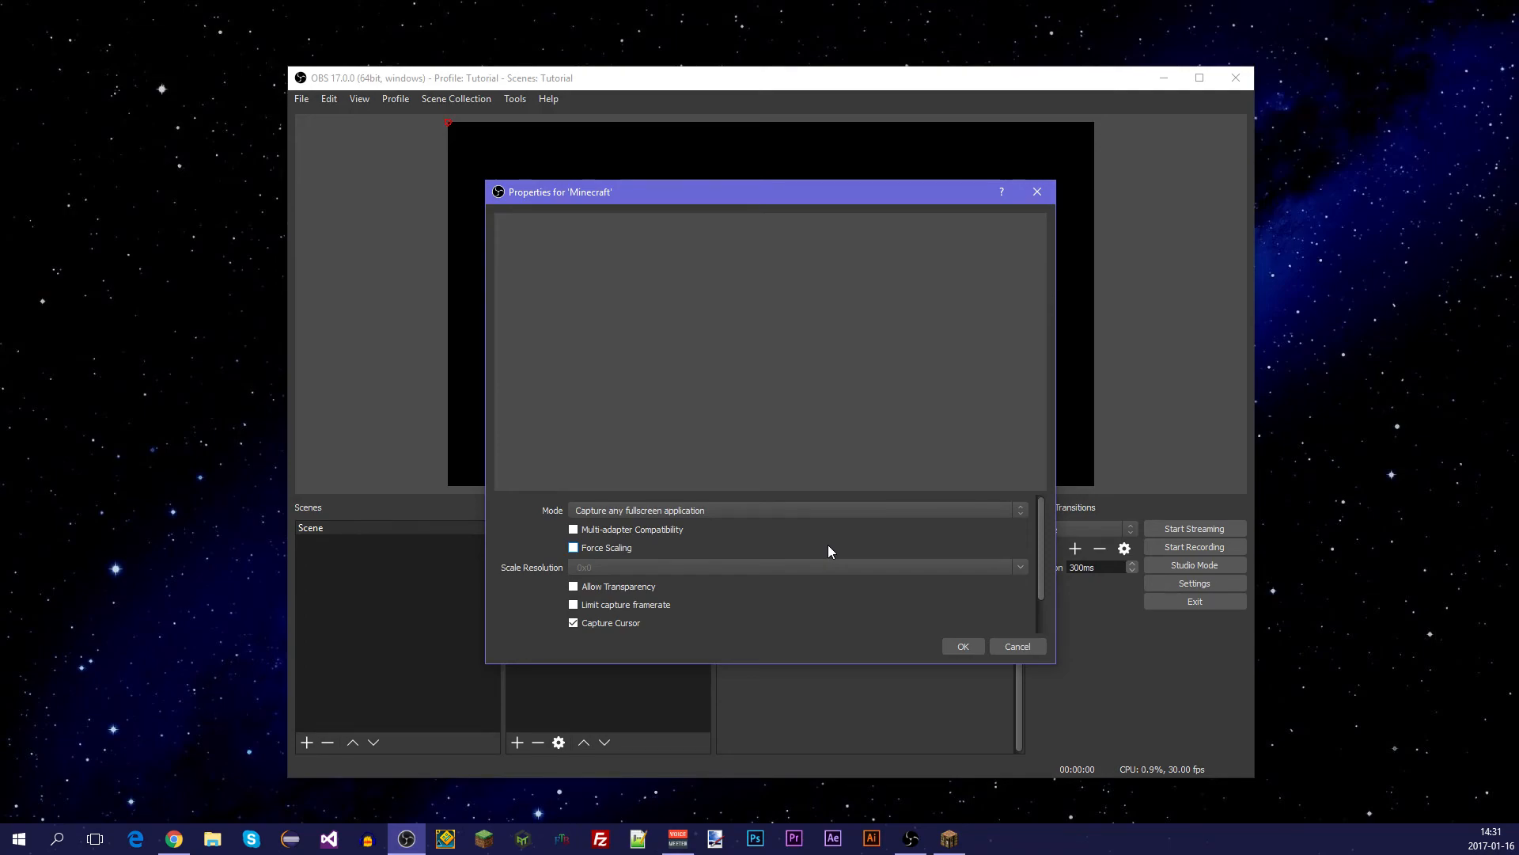
# Set the Minecraft source to capture a specific window and choose [javaw.exe]: Minecraft 1.10.2.
pyautogui.click(1005, 511)
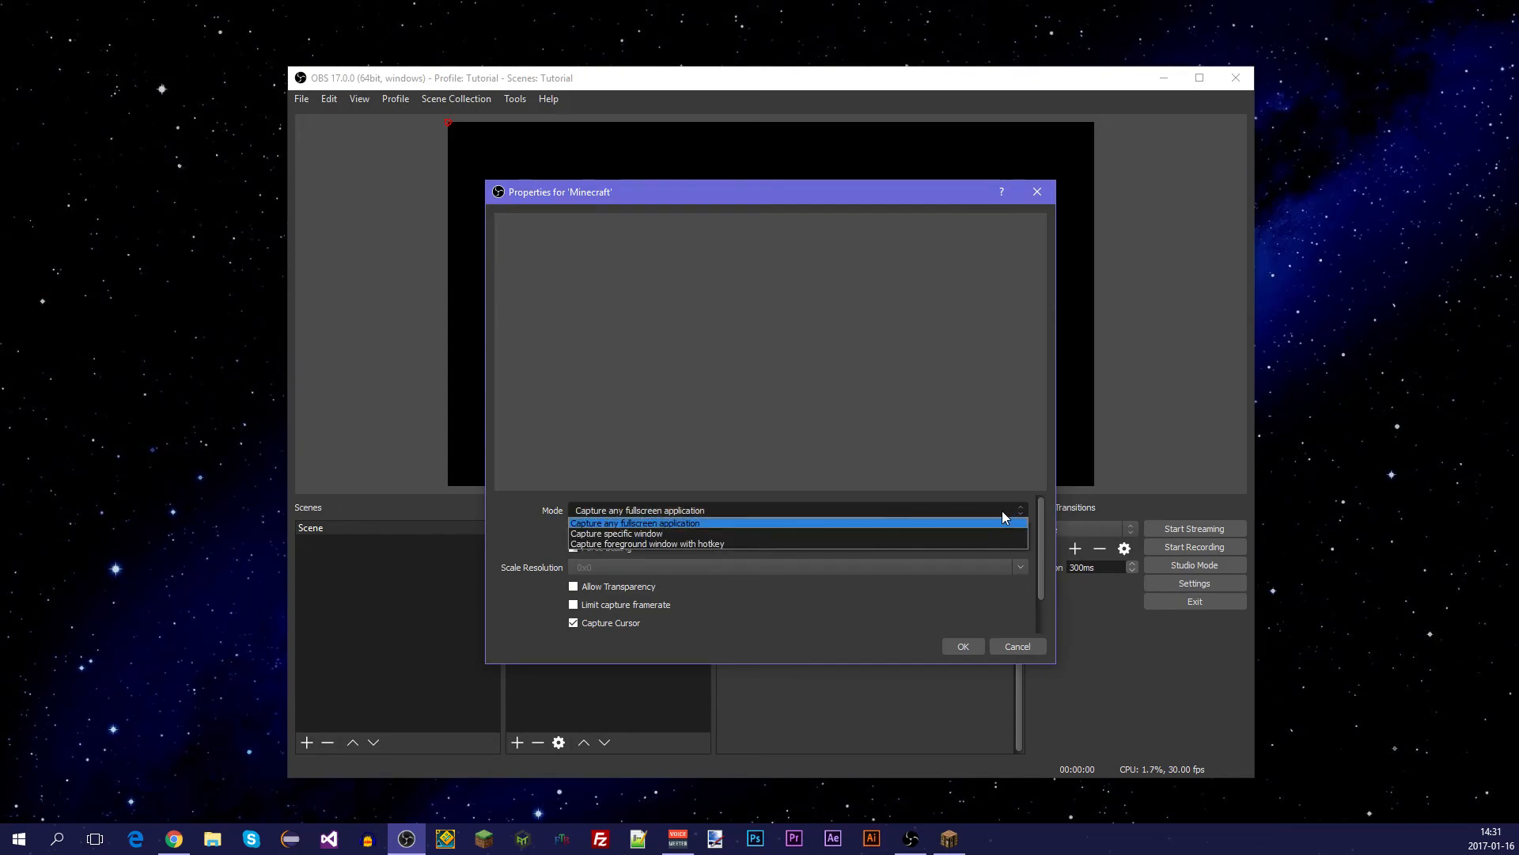
pyautogui.click(690, 535)
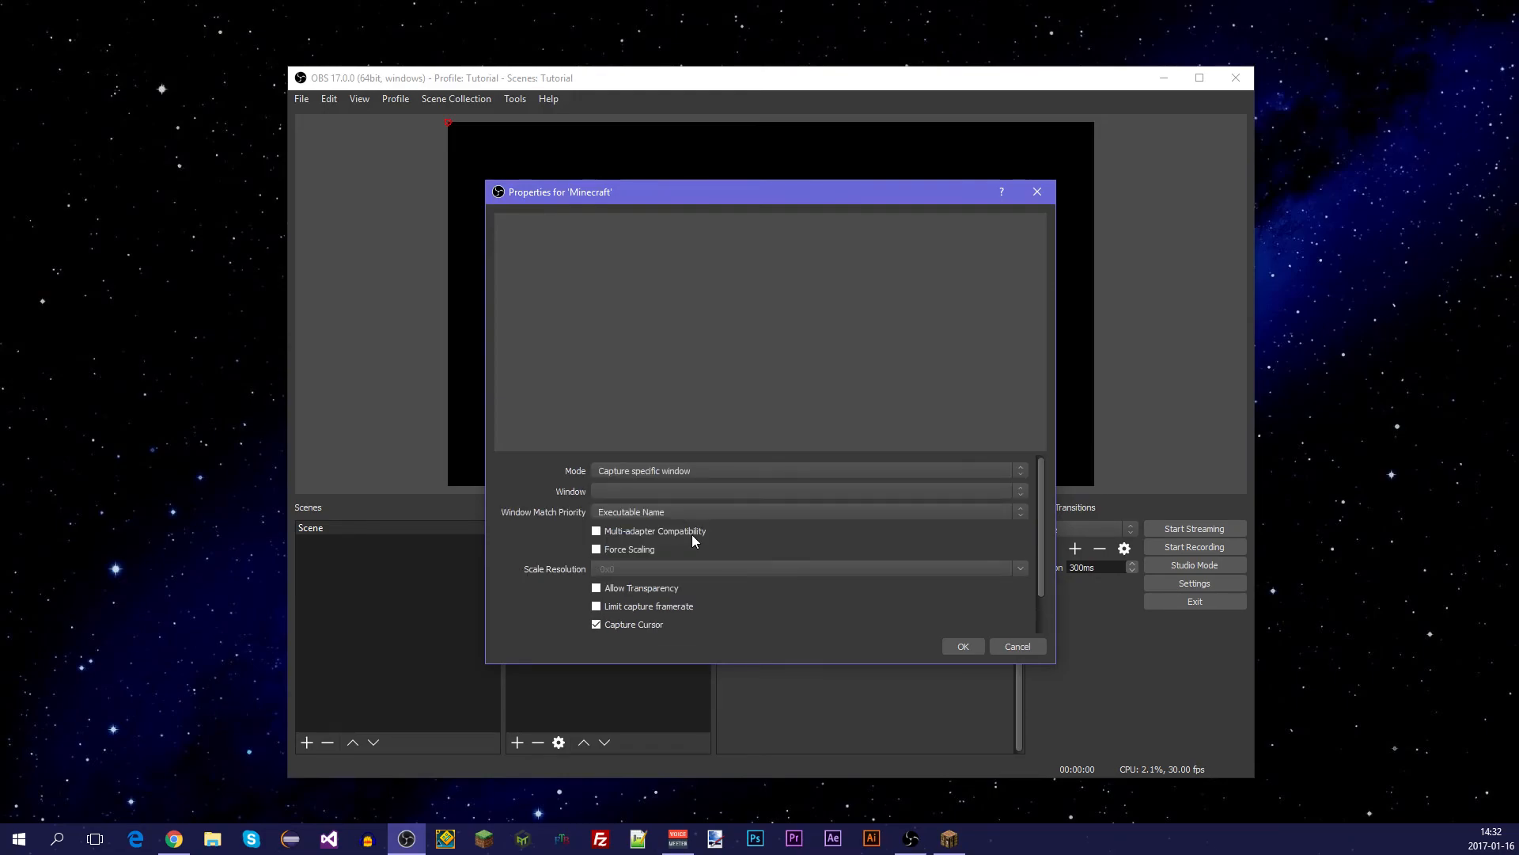
pyautogui.click(686, 491)
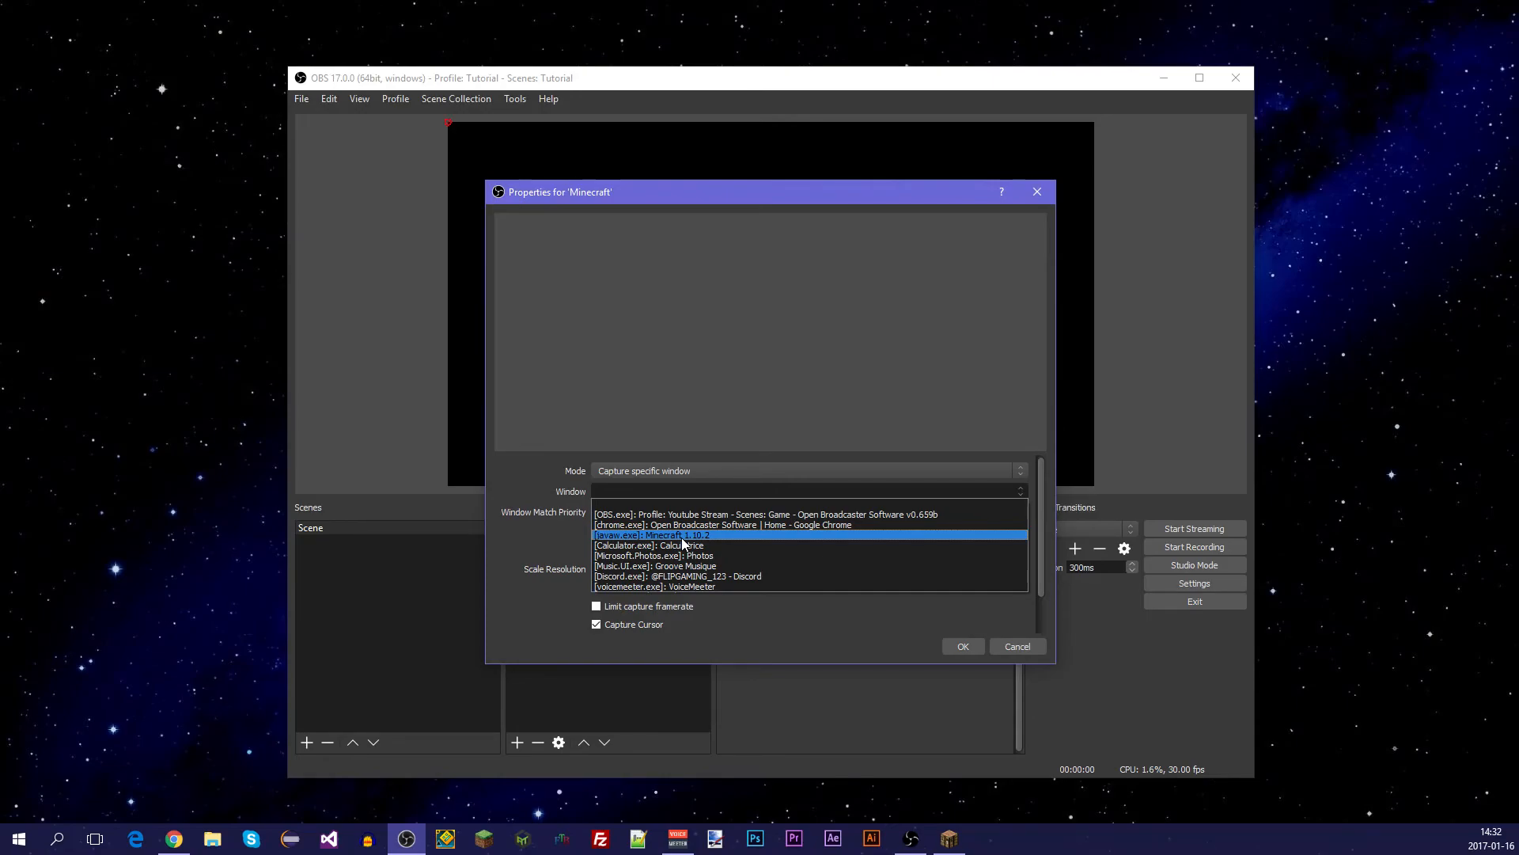
pyautogui.click(766, 536)
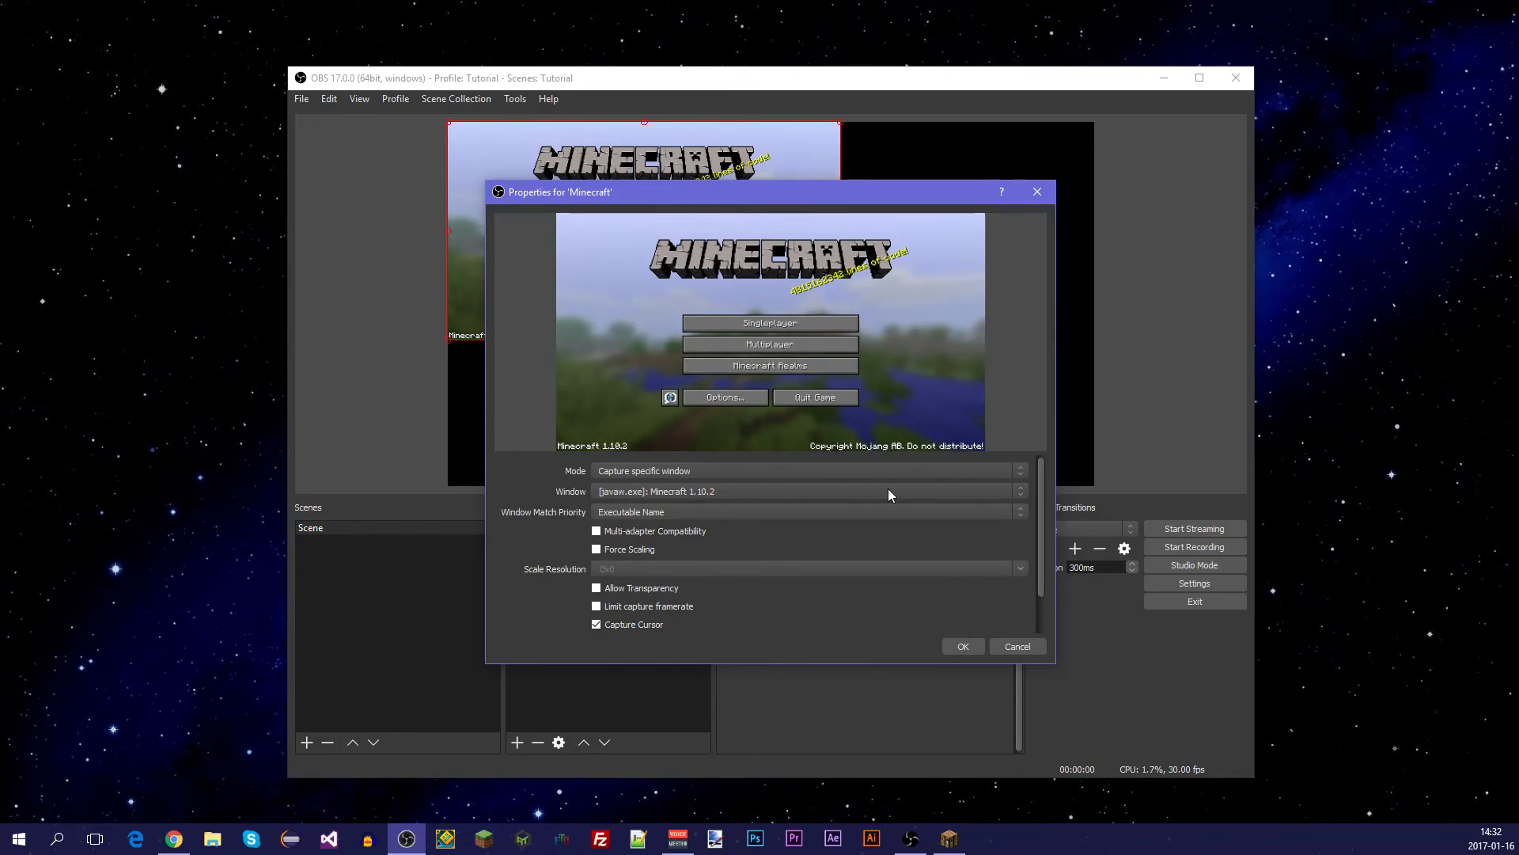
# Enable Force Scaling for the Minecraft source, trying 1536x864 before setting the scale resolution to 1280x720.
pyautogui.click(599, 551)
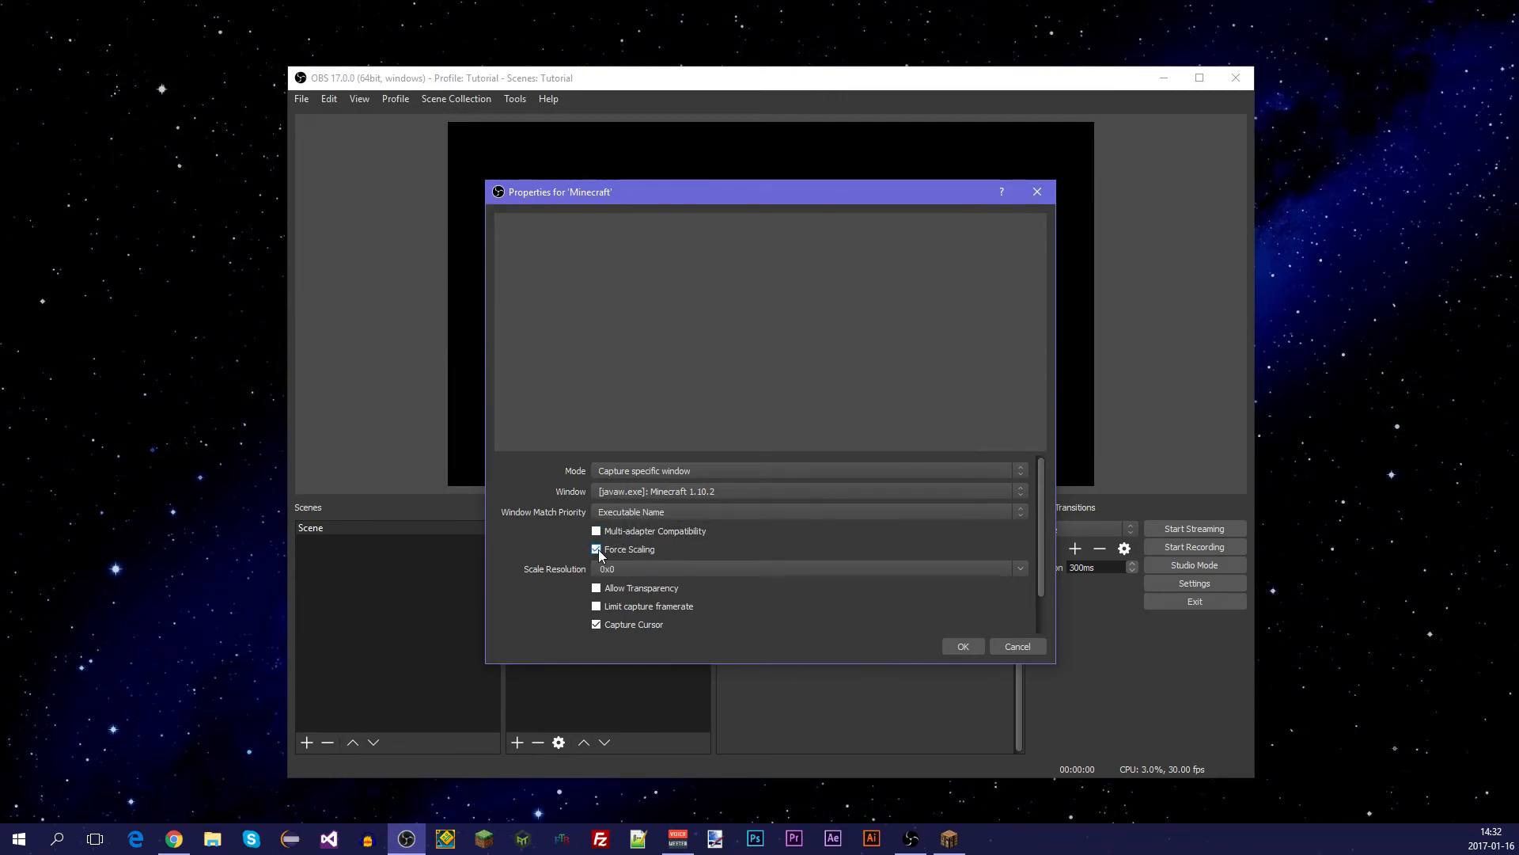
pyautogui.click(1020, 569)
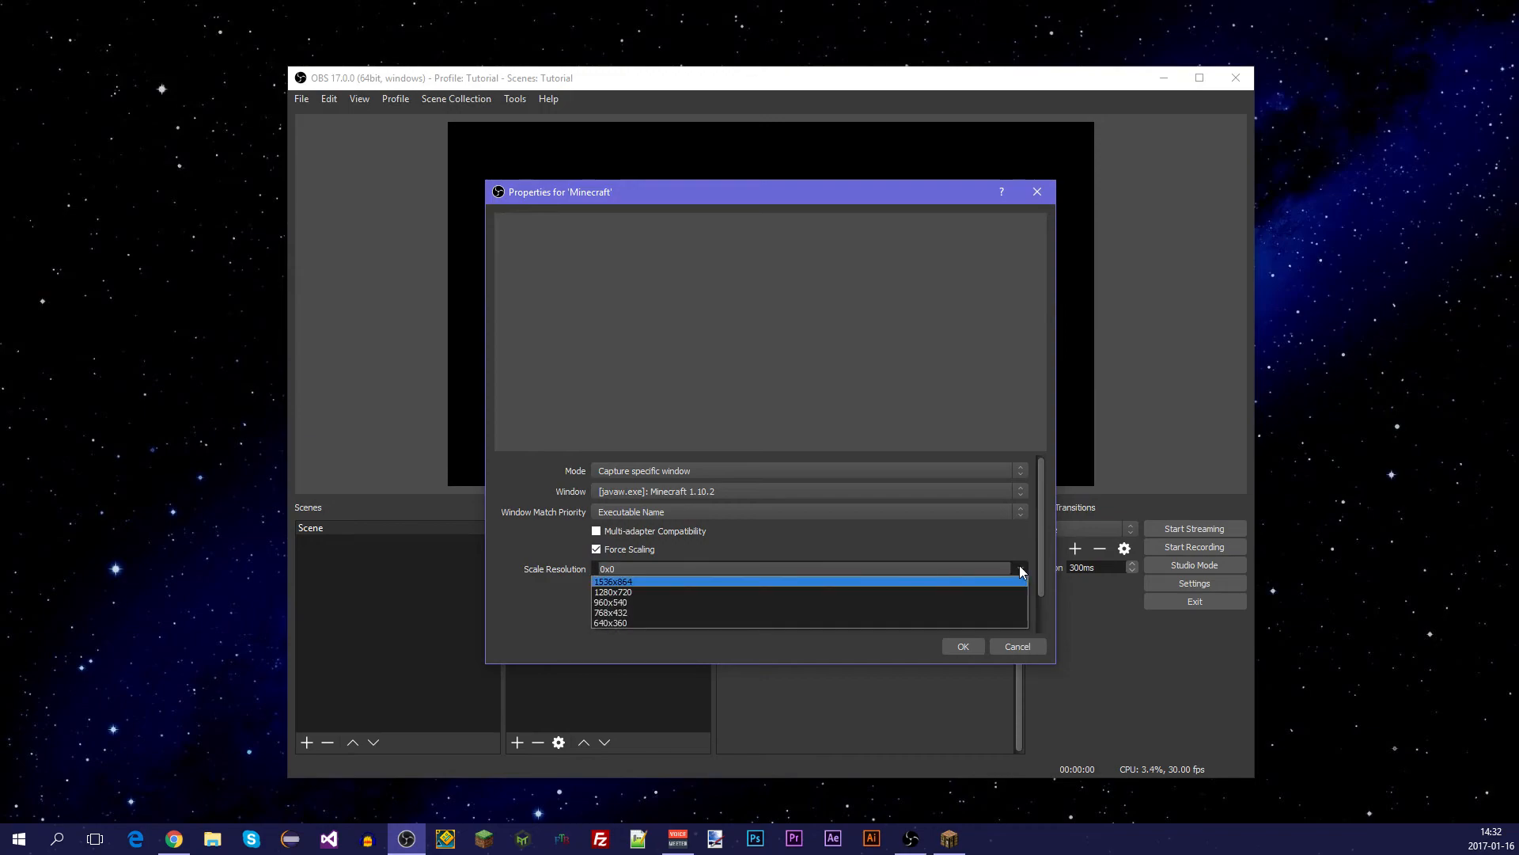
pyautogui.click(642, 582)
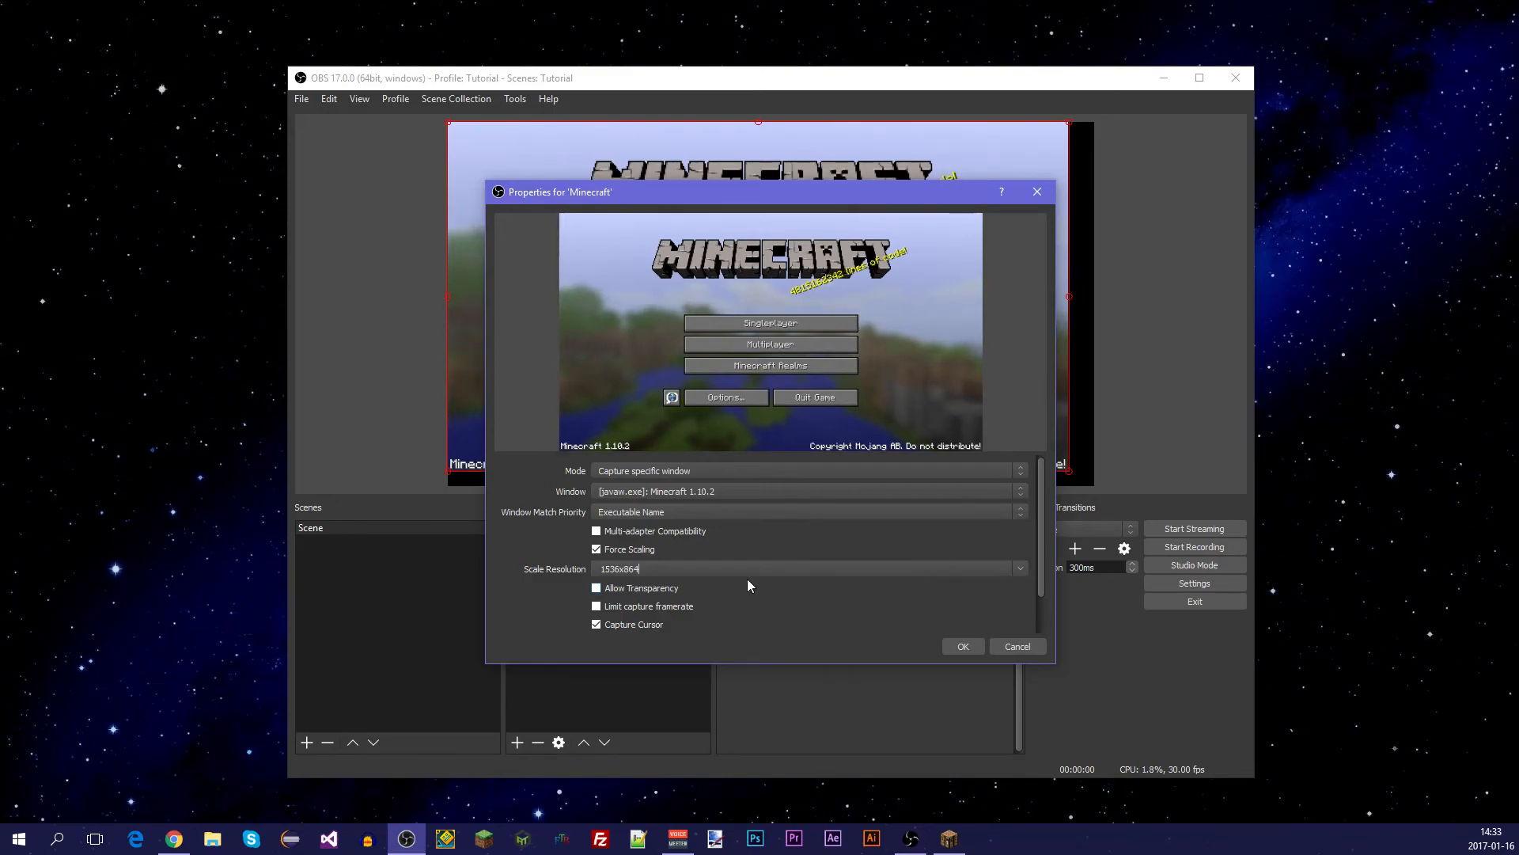
pyautogui.click(1022, 568)
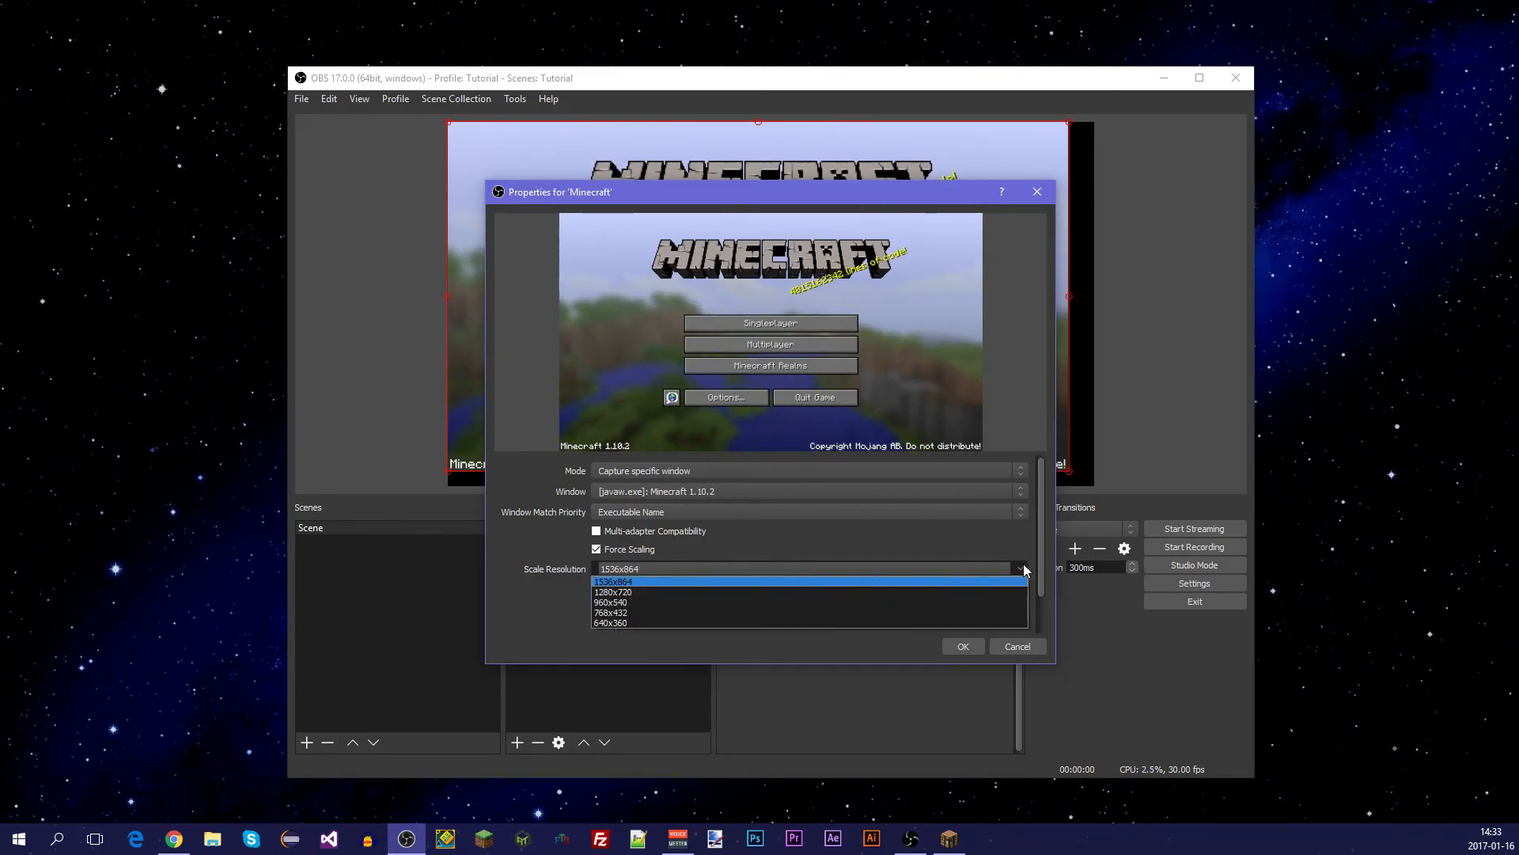
pyautogui.click(638, 593)
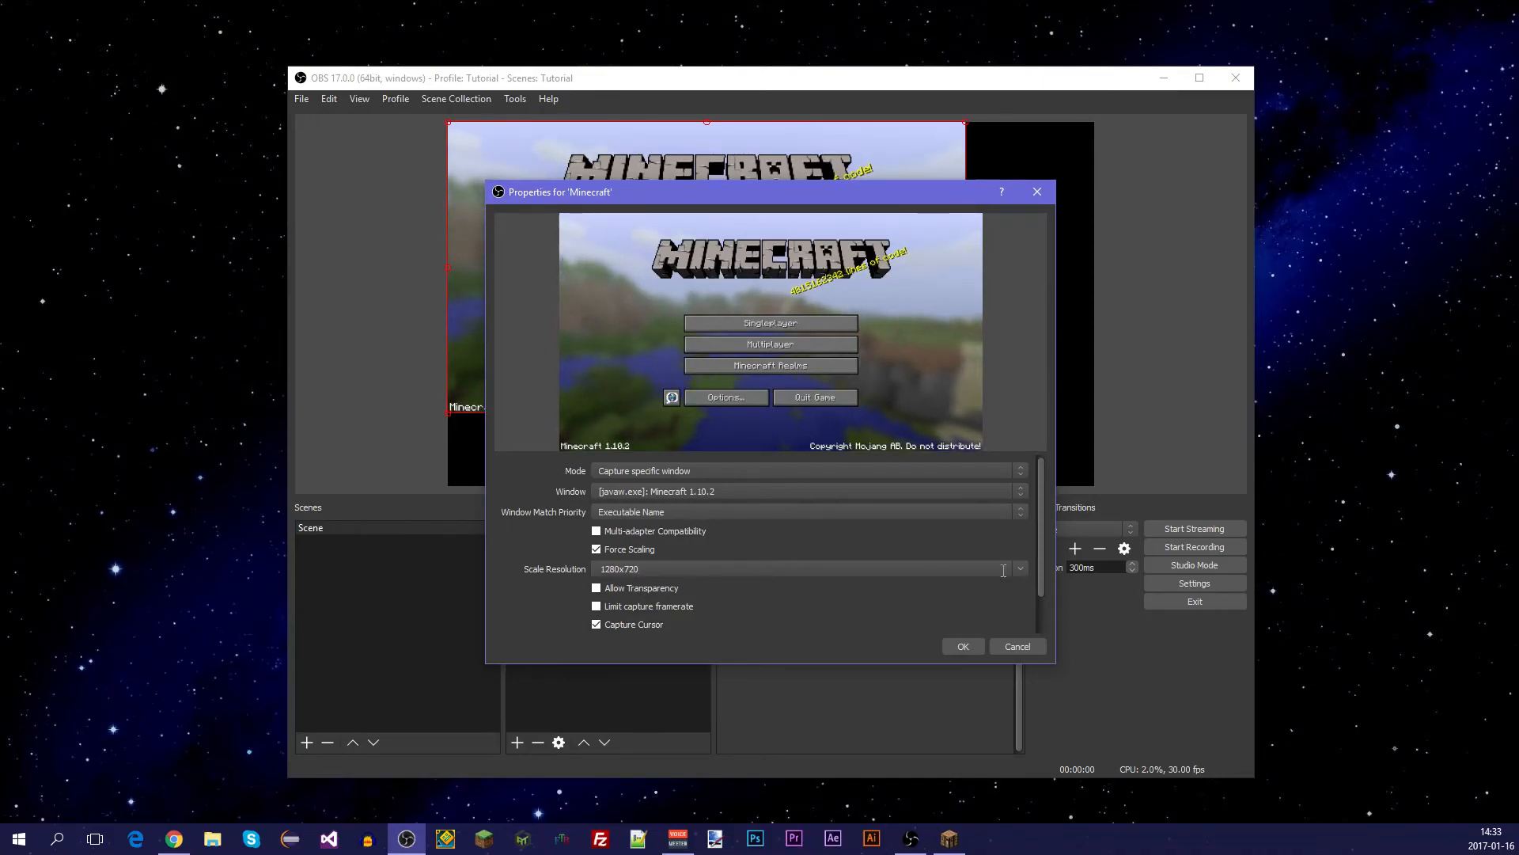
# Disable Capture Cursor for the Minecraft source, moving the game window out of the way, and accept the source properties.
pyautogui.scroll(-2, 571, 628)
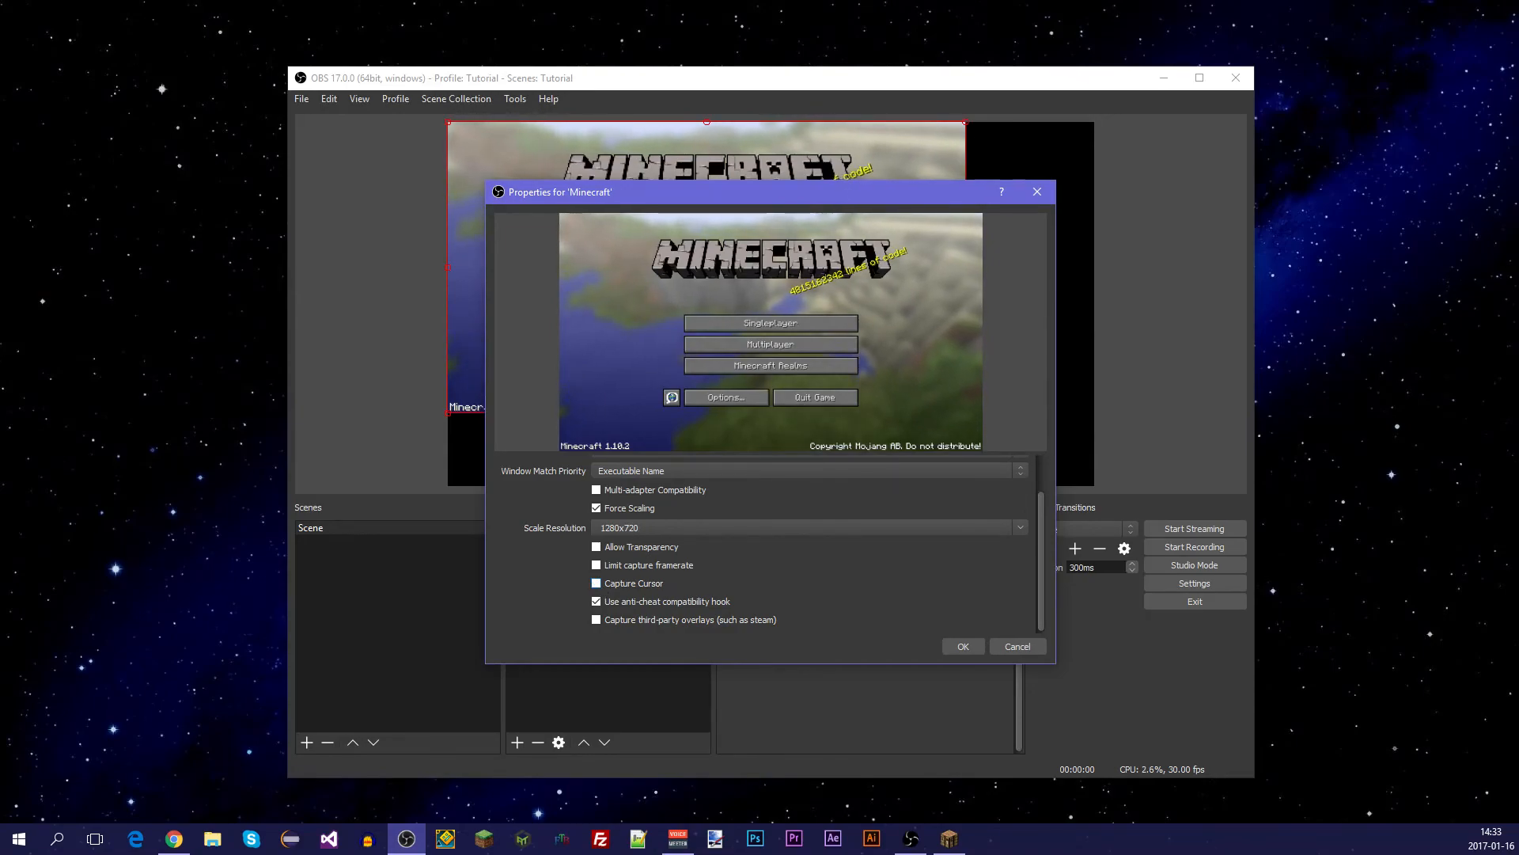
pyautogui.hotkey('alt', 'Tab')
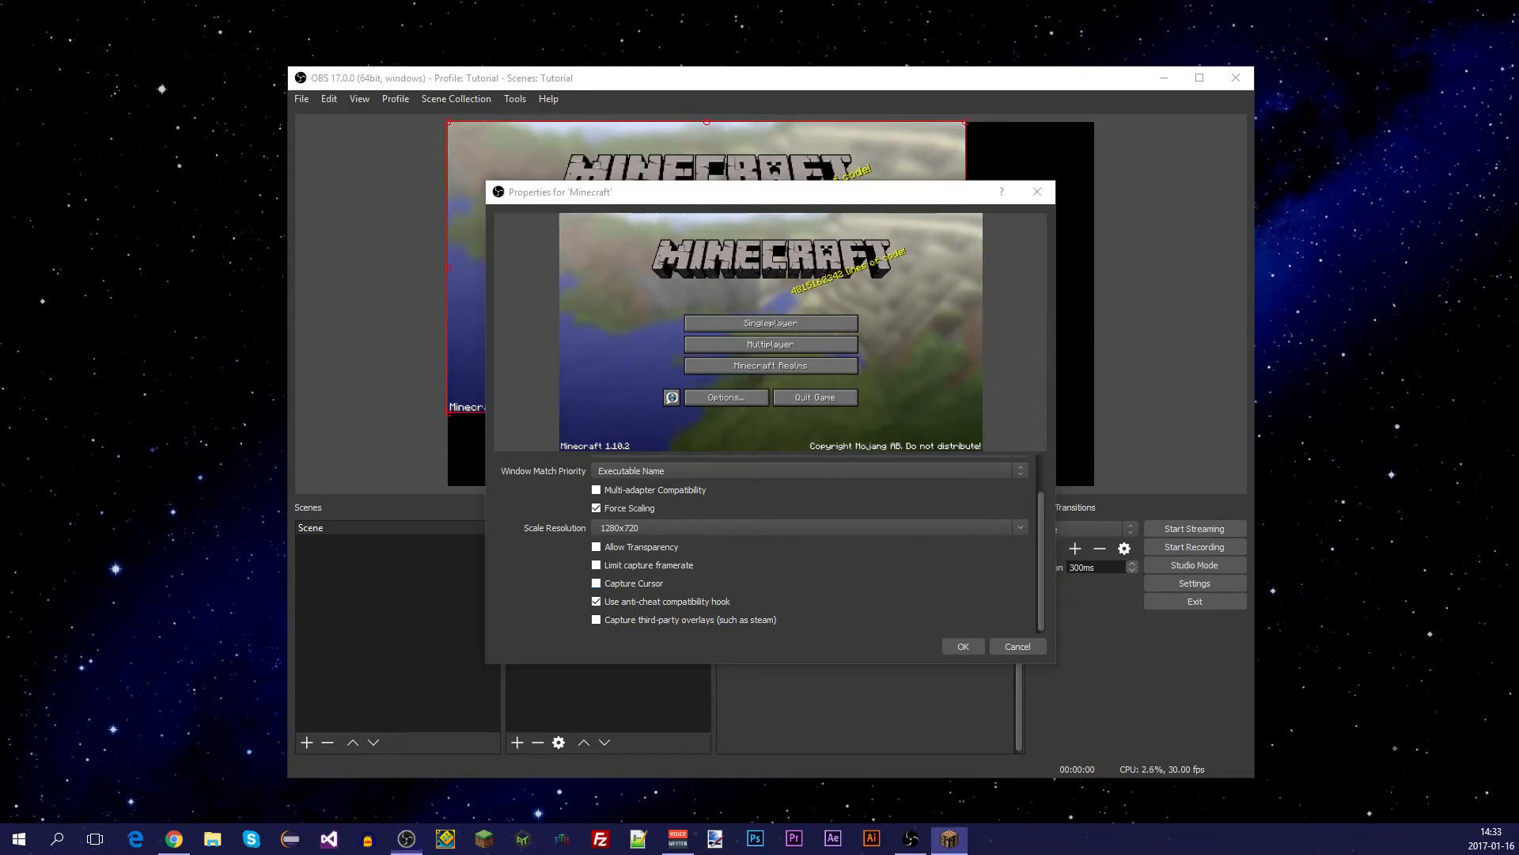
pyautogui.moveTo(436, 268); pyautogui.dragTo(400, 451)
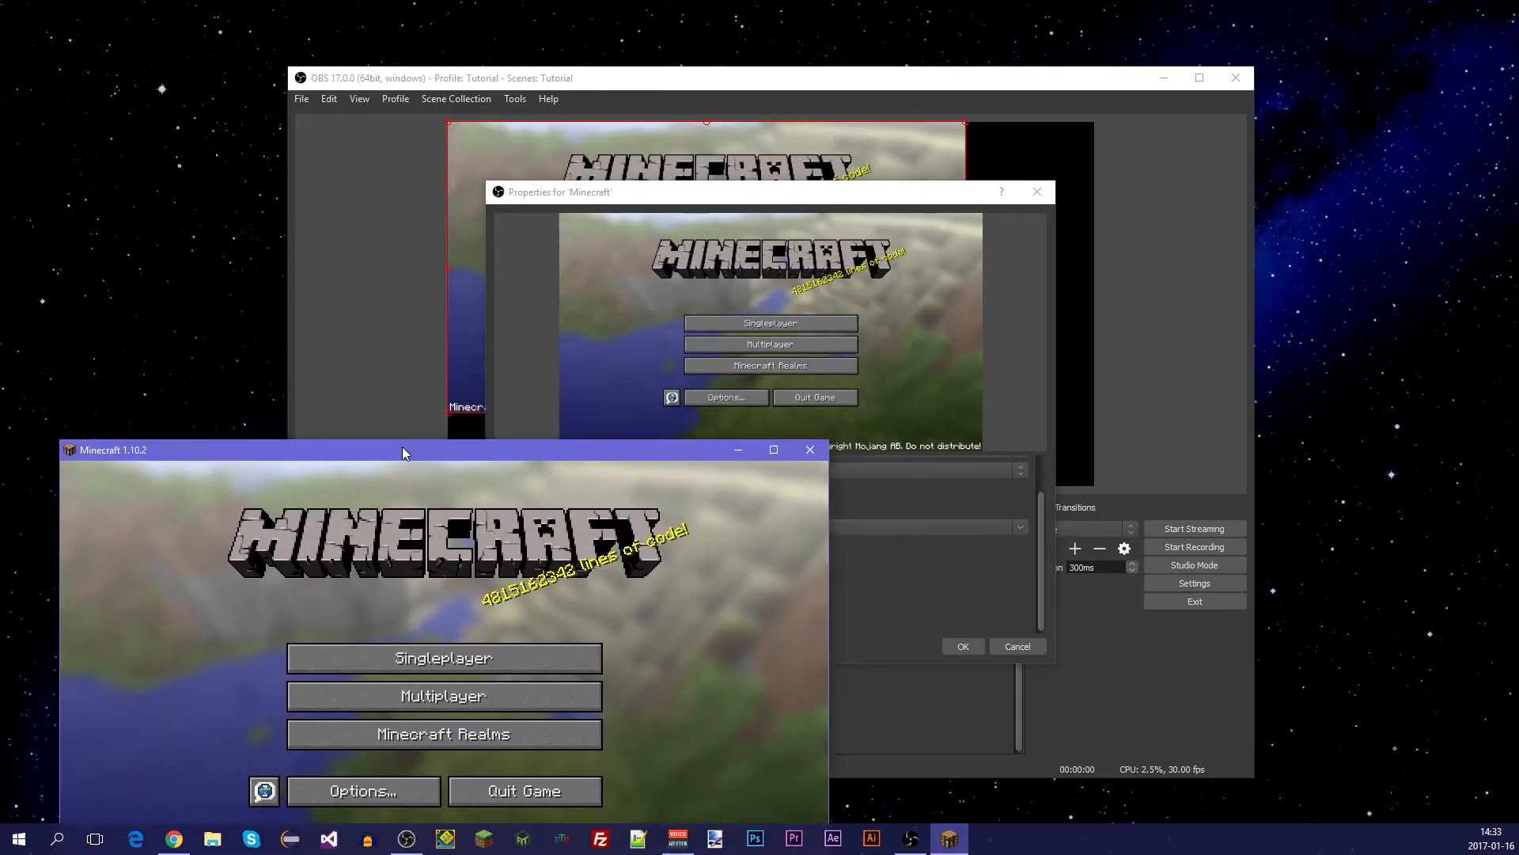
pyautogui.moveTo(511, 461); pyautogui.dragTo(0, 455)
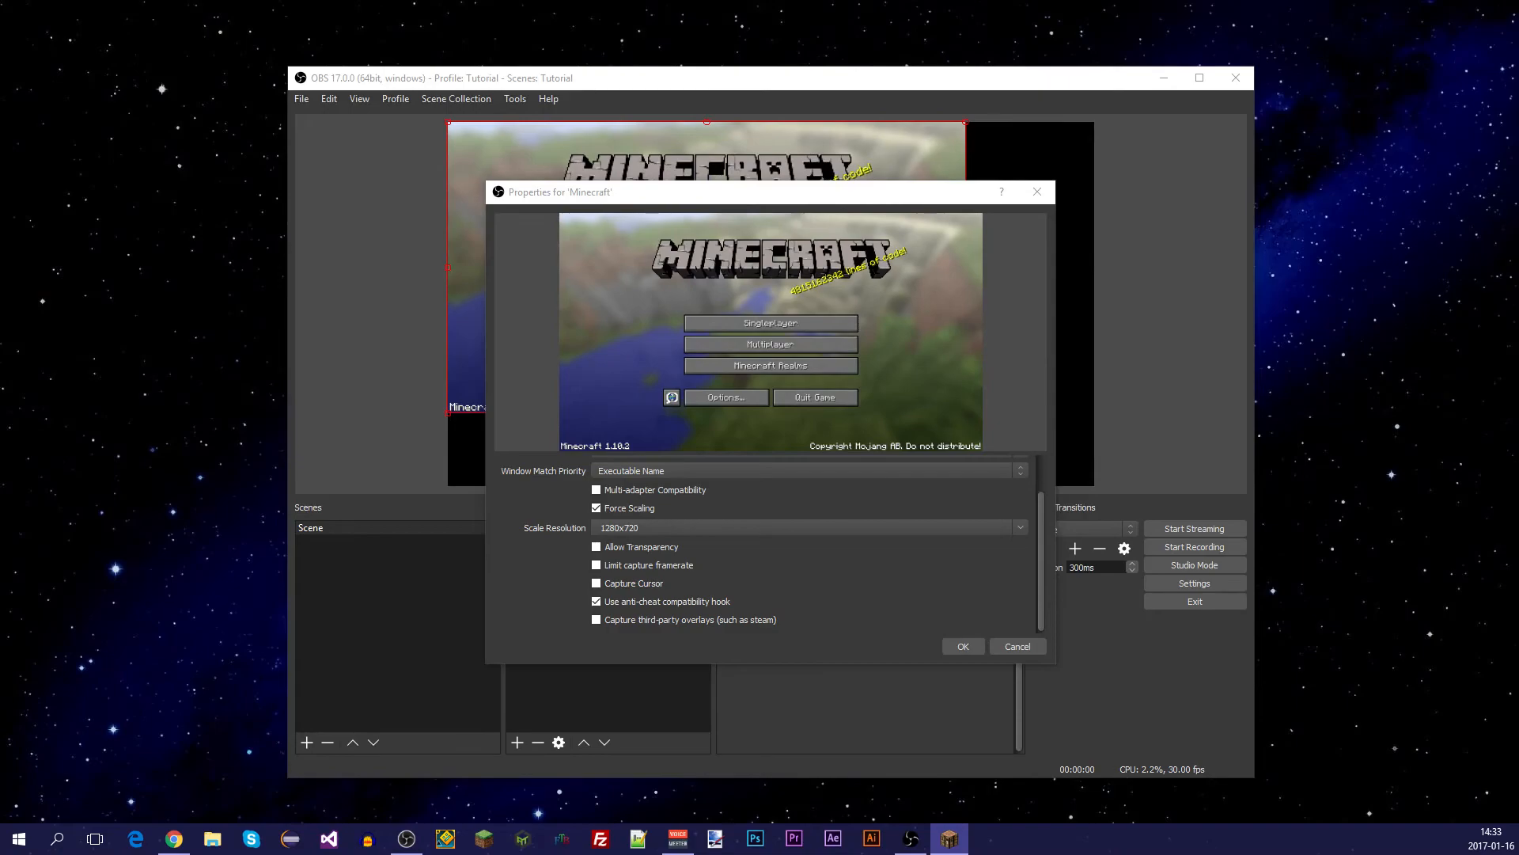
pyautogui.click(519, 693)
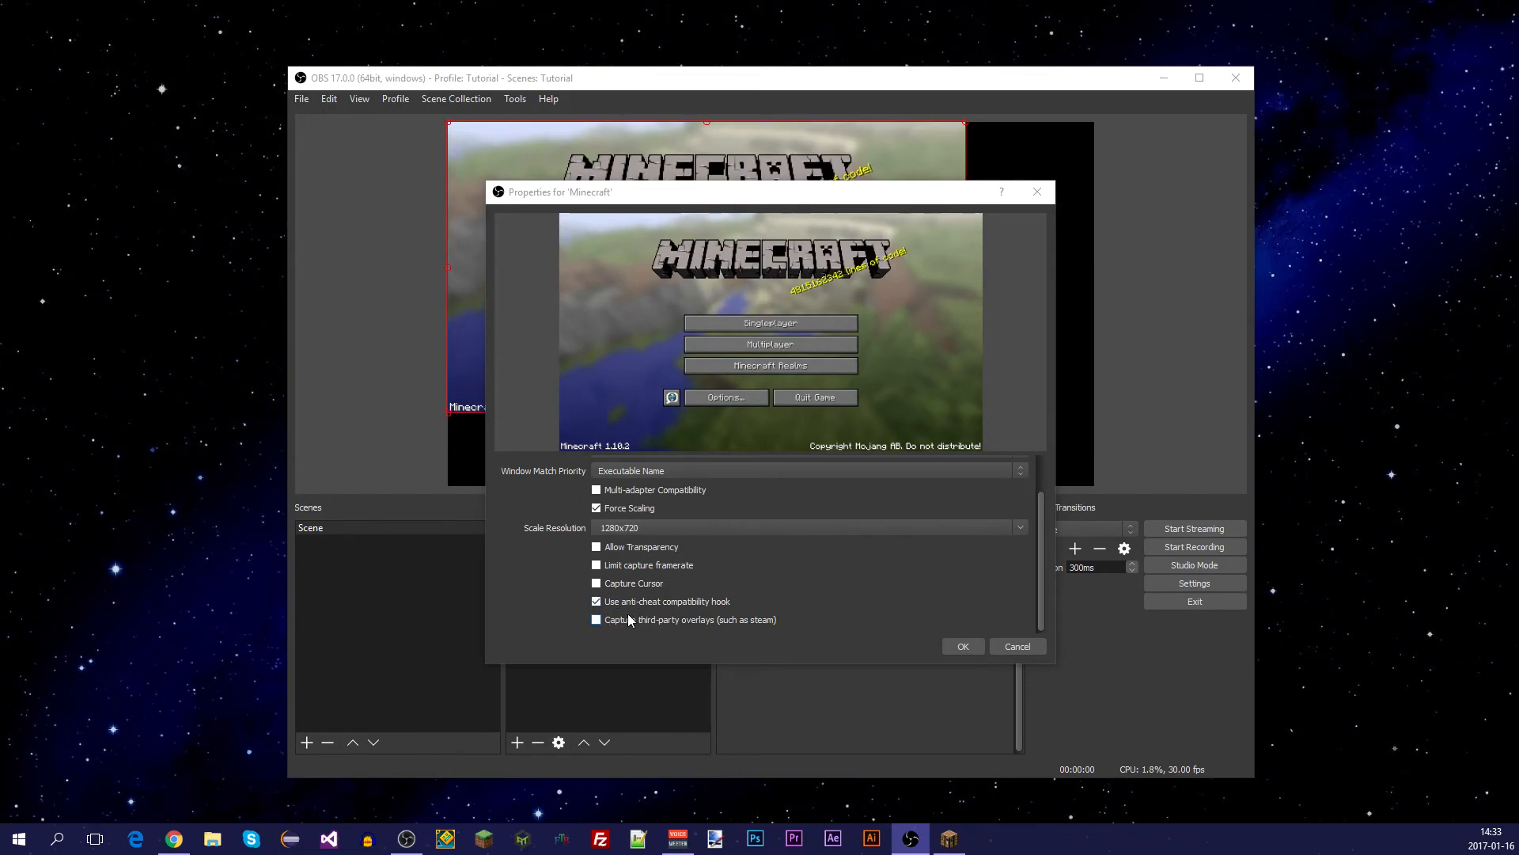
pyautogui.click(1041, 591)
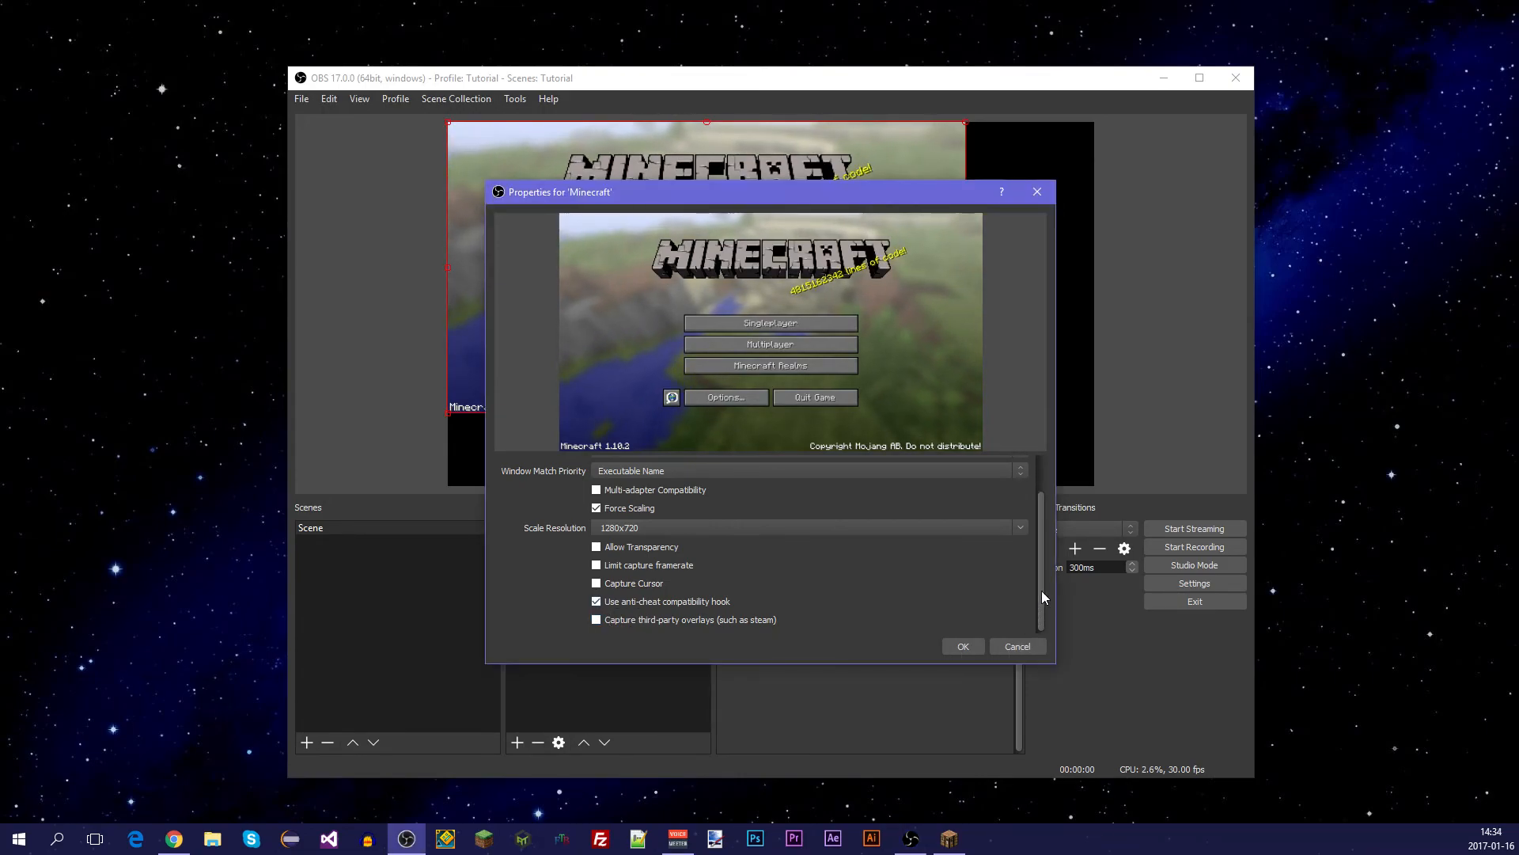
pyautogui.click(963, 645)
# Try out resizing and moving the Minecraft source on the canvas, shrinking it into the lower-right corner and moving it toward the centre.
pyautogui.moveTo(966, 412); pyautogui.dragTo(1004, 434)
pyautogui.moveTo(861, 364); pyautogui.dragTo(901, 386)
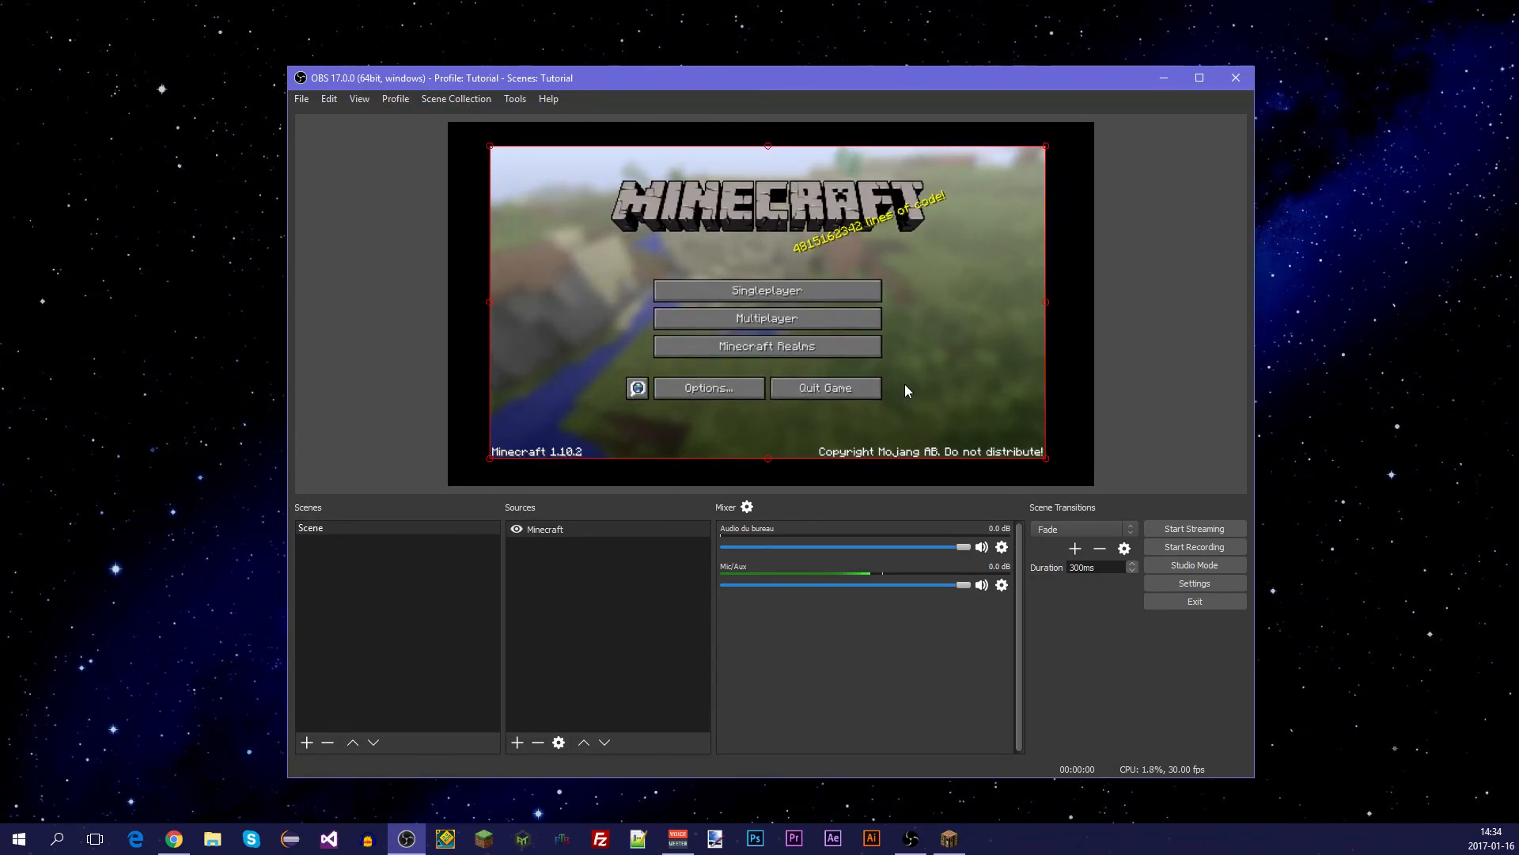
pyautogui.moveTo(785, 314); pyautogui.dragTo(751, 310)
pyautogui.moveTo(1013, 455); pyautogui.dragTo(1069, 483)
pyautogui.moveTo(481, 142); pyautogui.dragTo(760, 297)
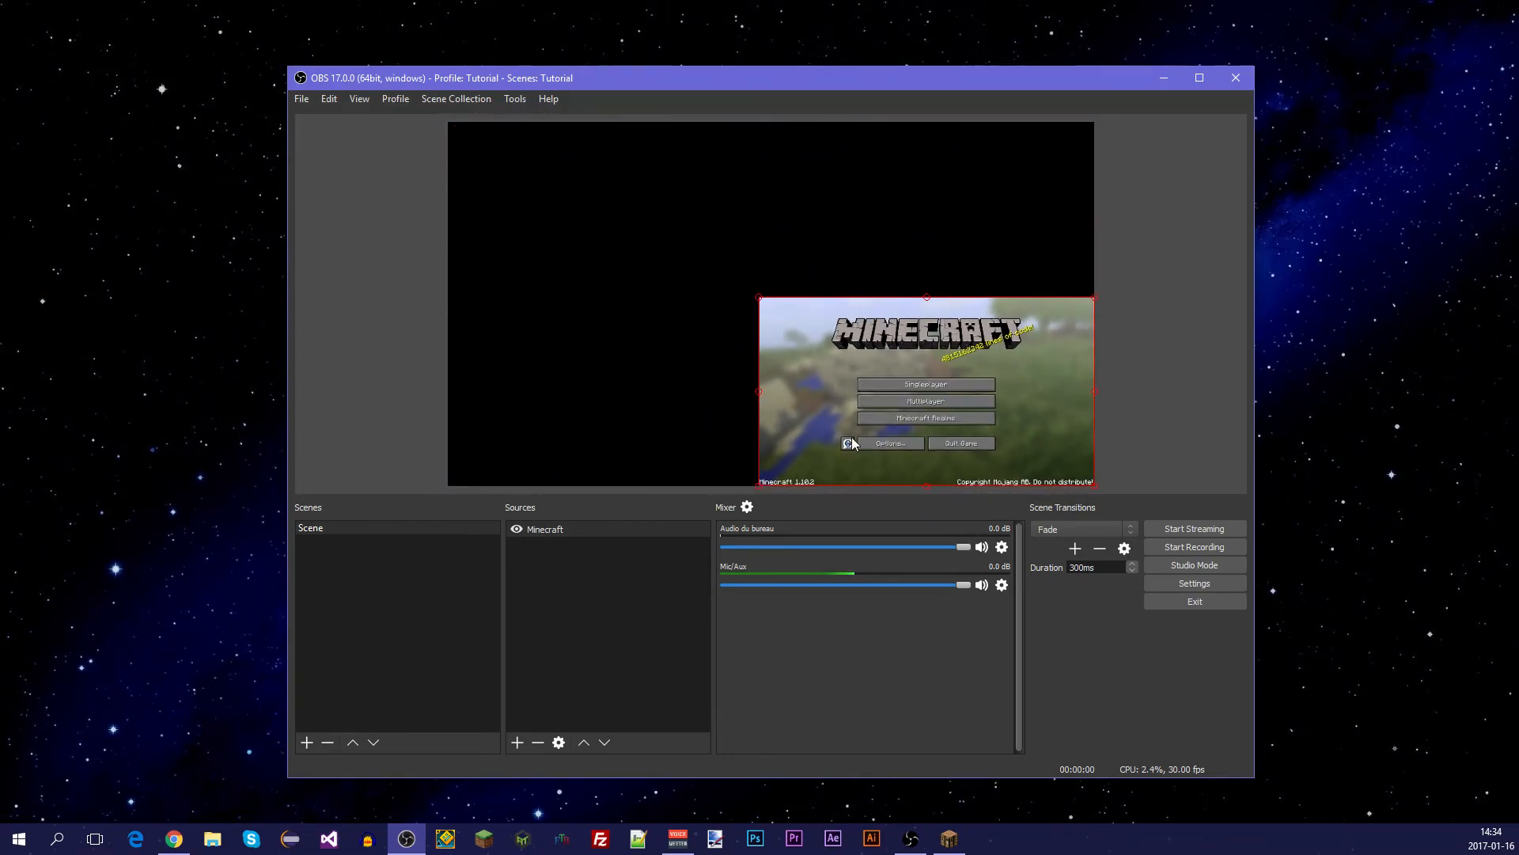
pyautogui.moveTo(971, 439); pyautogui.dragTo(798, 334)
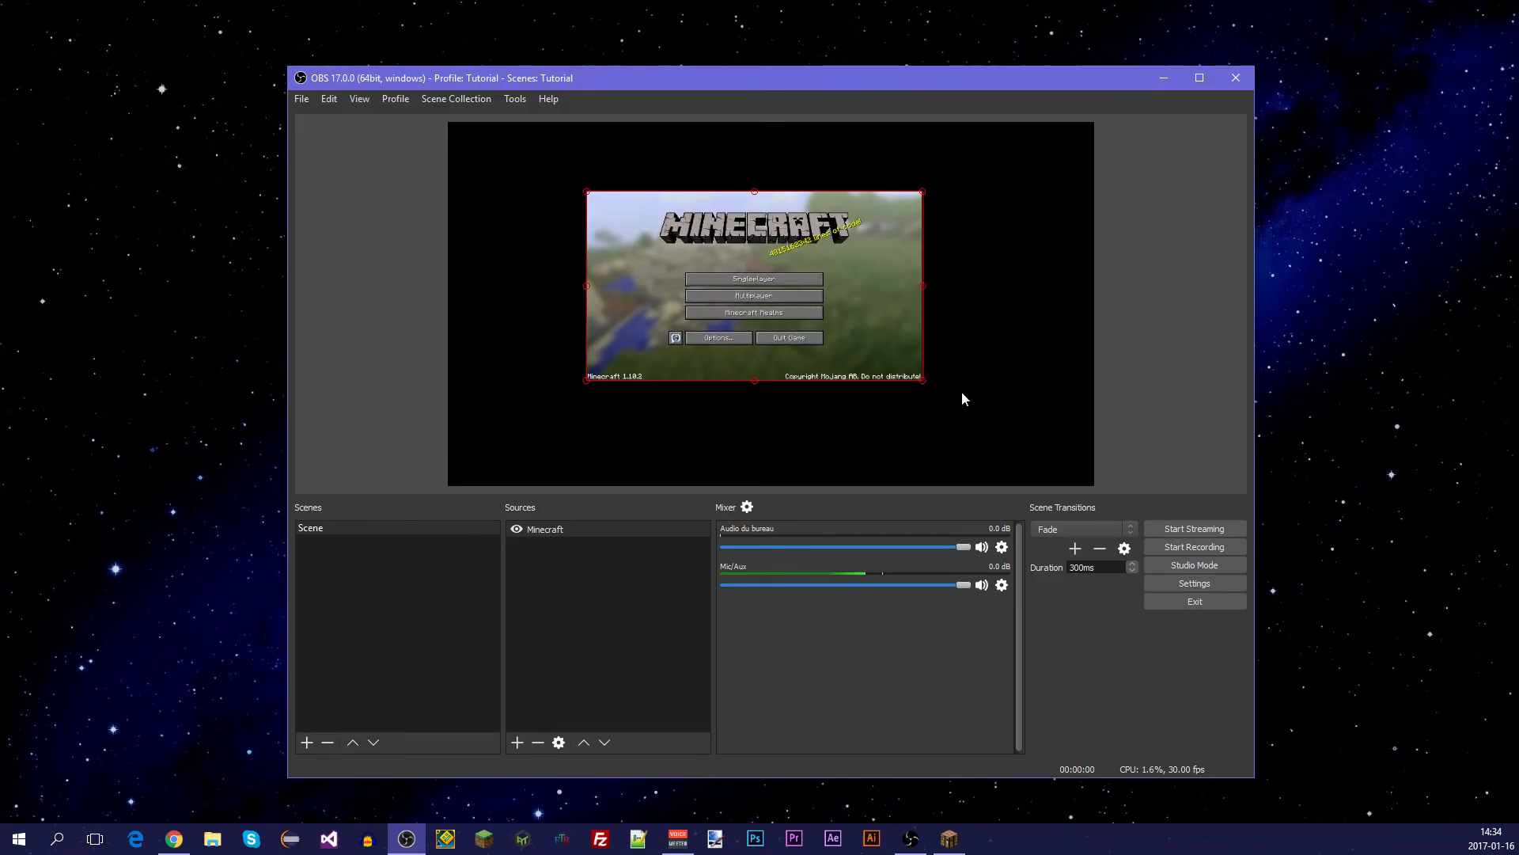
# Stretch the Minecraft source out of proportion, scale it back to its proper aspect ratio and reposition it on the canvas.
pyautogui.moveTo(927, 379); pyautogui.dragTo(1015, 466)
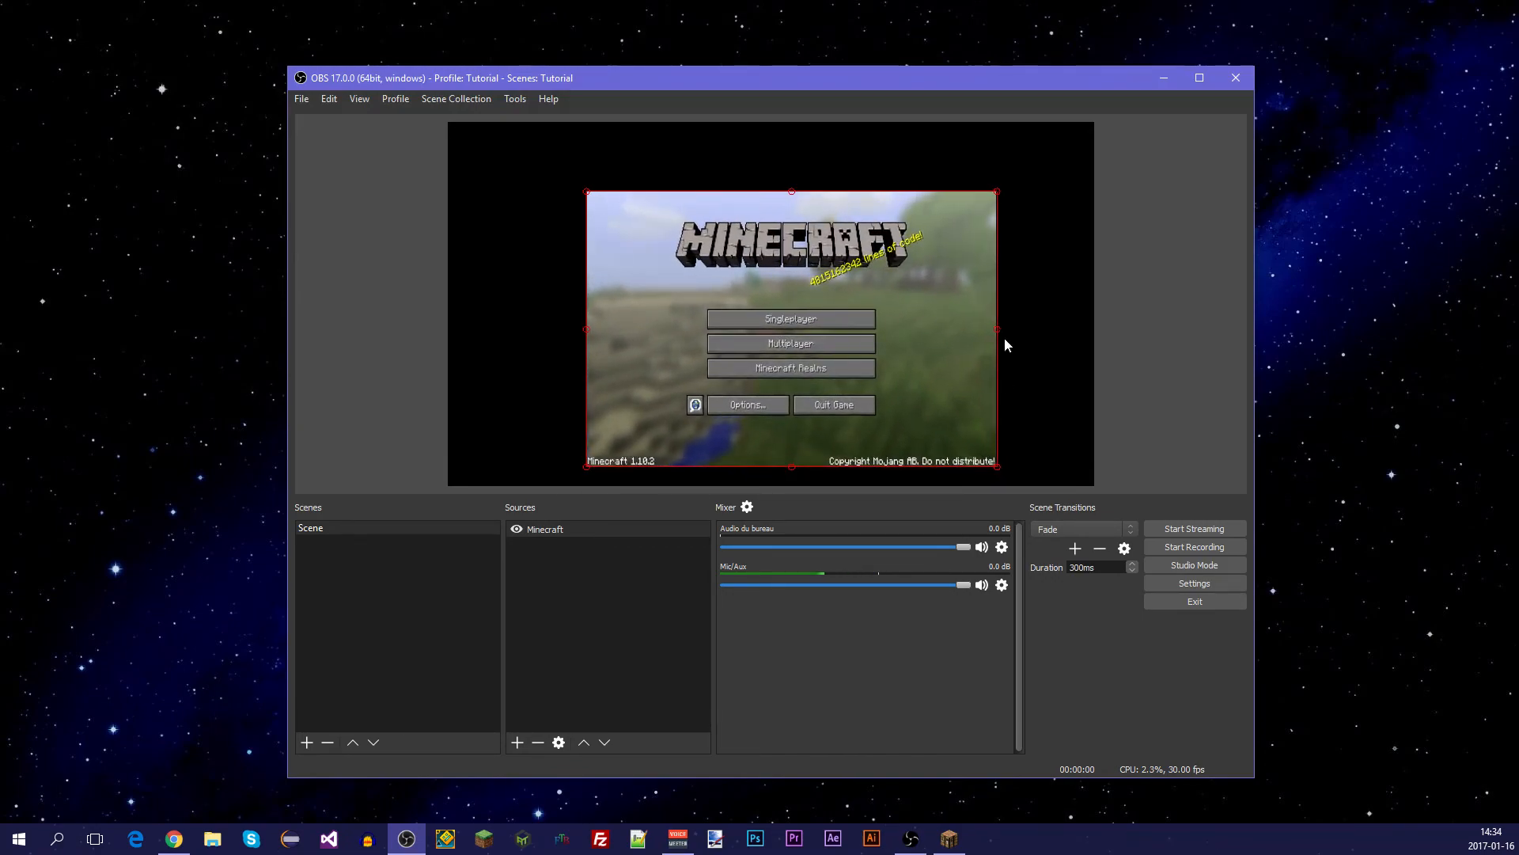
pyautogui.moveTo(1021, 339); pyautogui.dragTo(1010, 467)
pyautogui.click(1011, 469)
pyautogui.moveTo(931, 439); pyautogui.dragTo(973, 451)
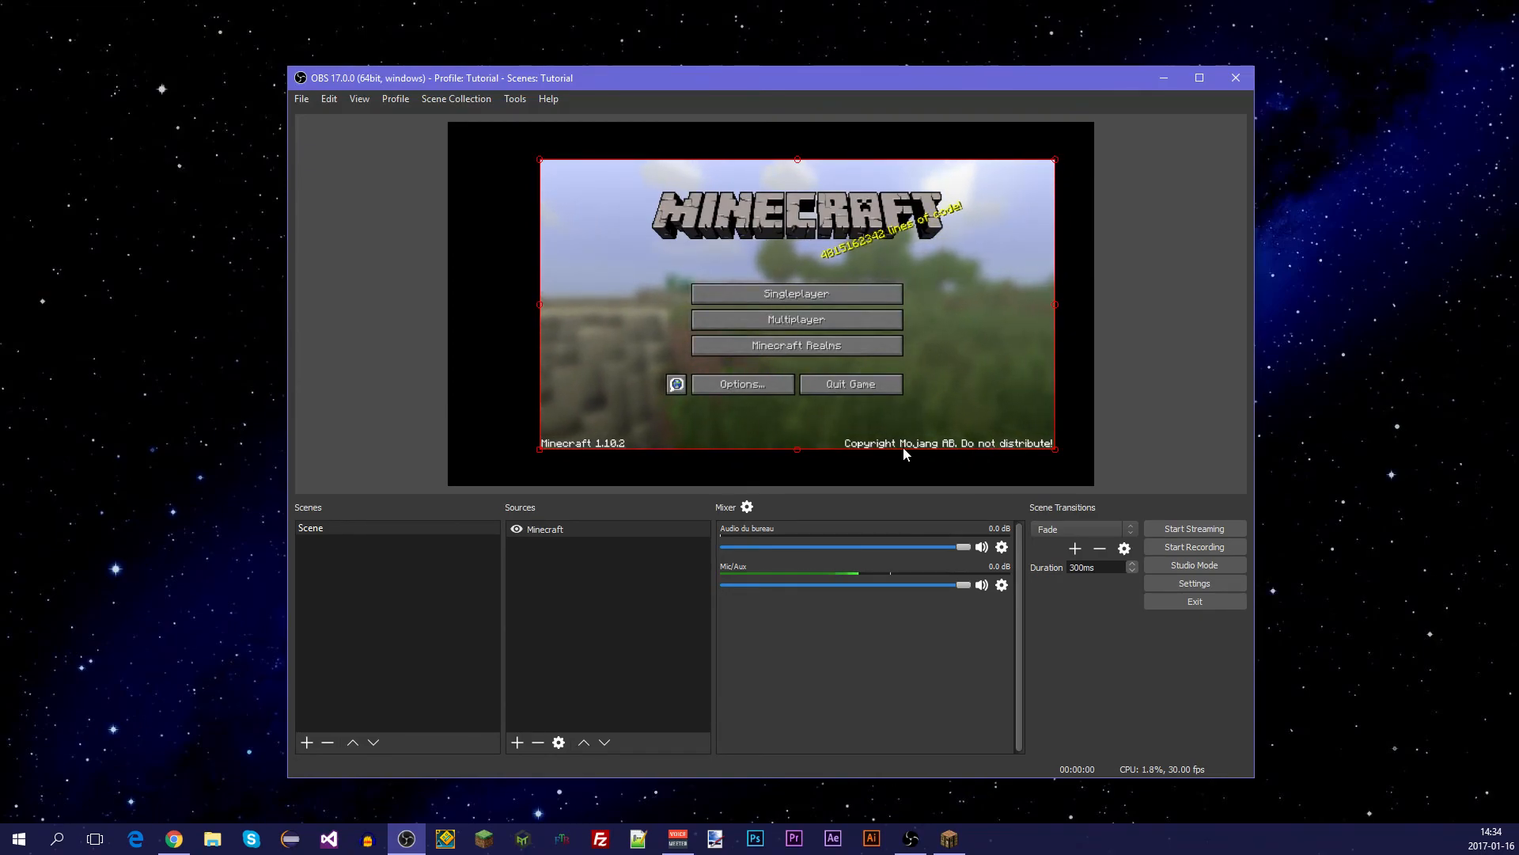
# Crop the Minecraft source from its bottom and right edges and stretch the cropped image on the canvas.
pyautogui.moveTo(796, 448); pyautogui.dragTo(819, 301)
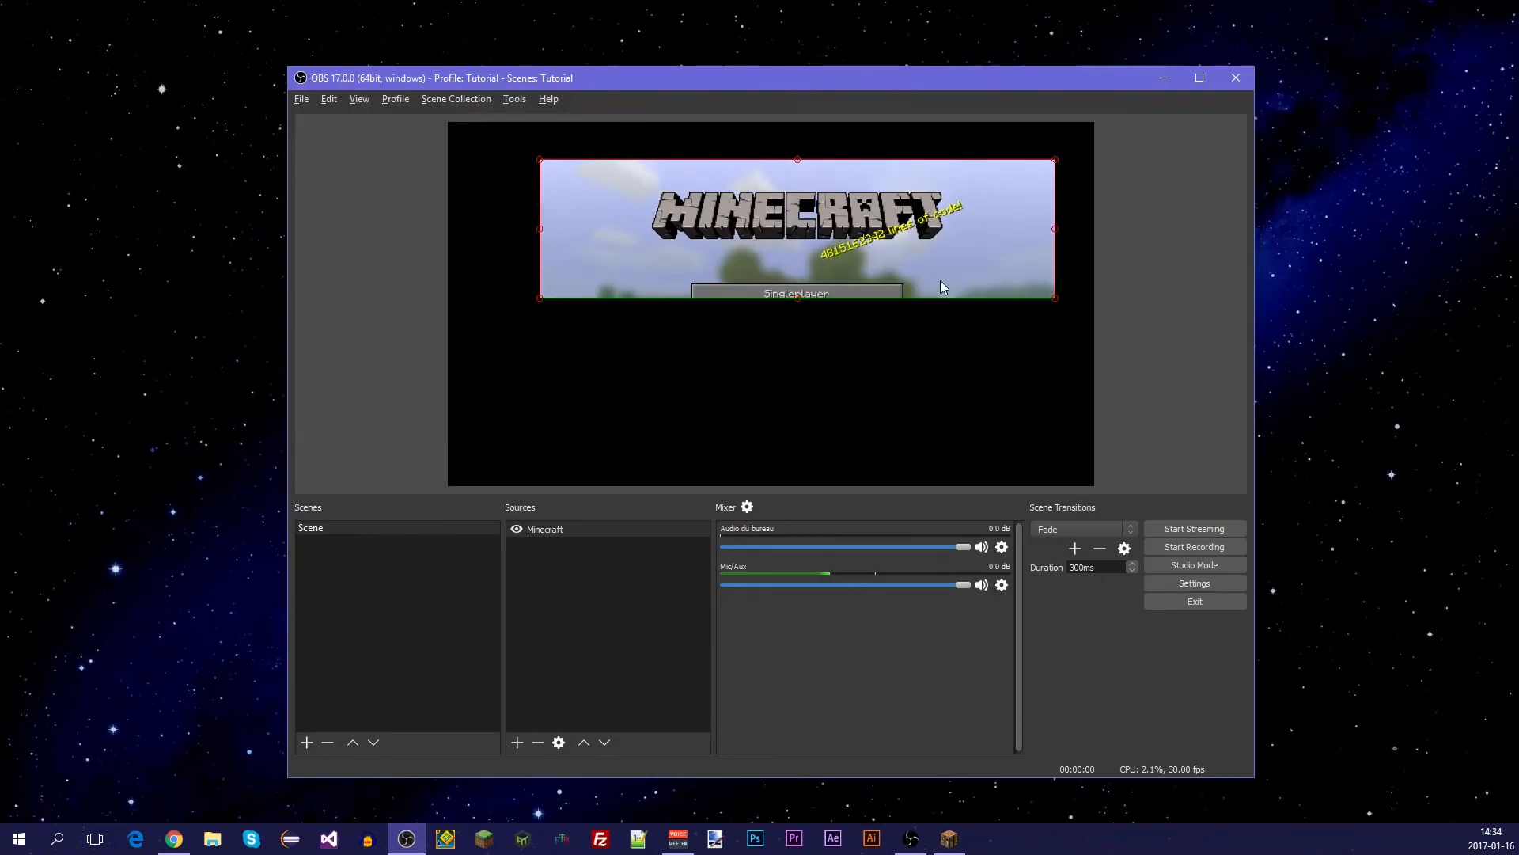
pyautogui.moveTo(1057, 237); pyautogui.dragTo(886, 314)
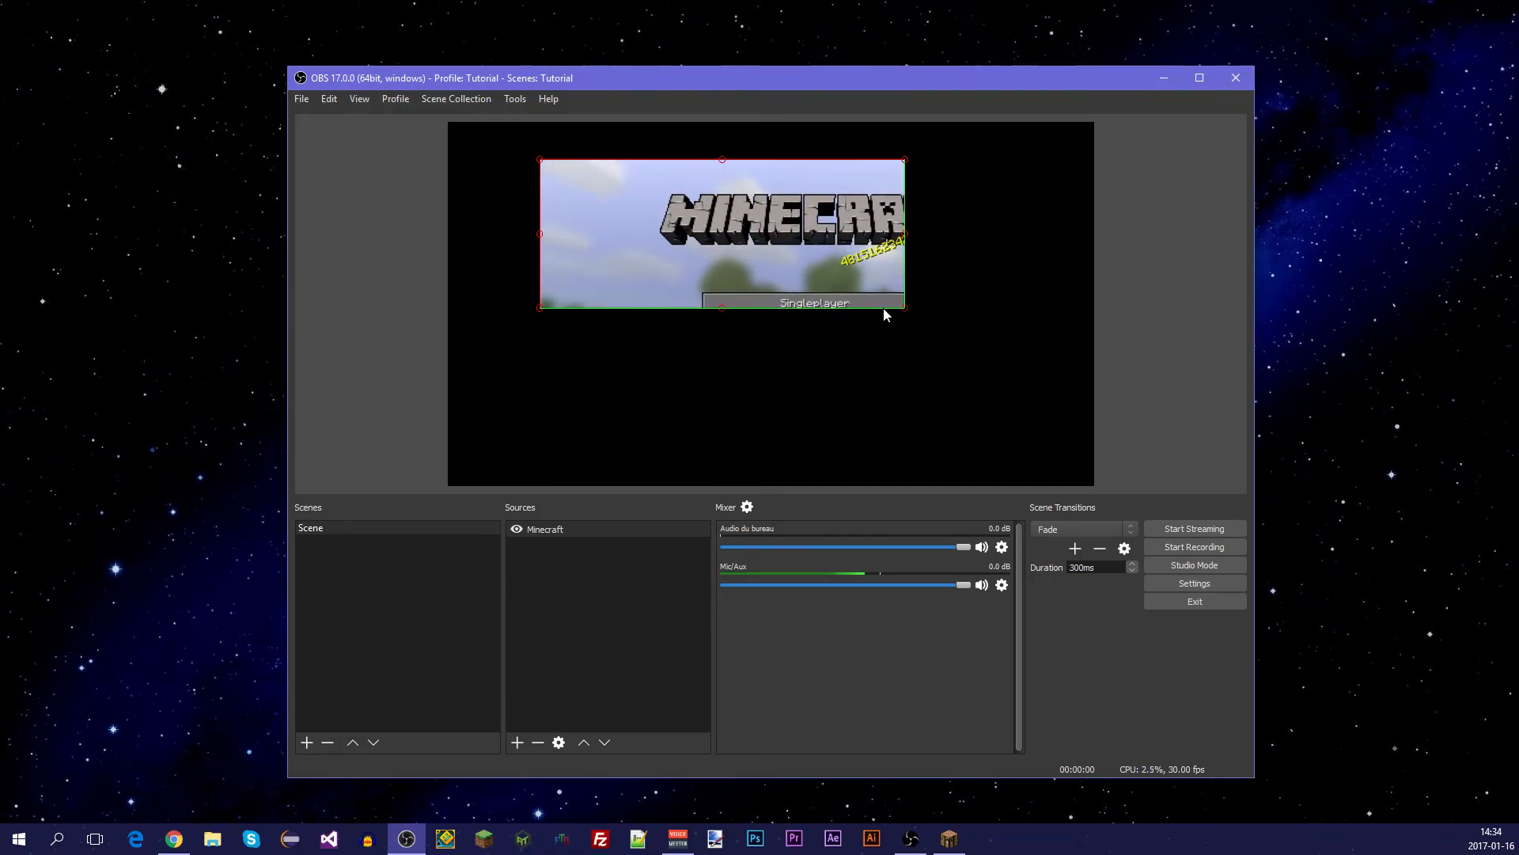
pyautogui.click(906, 310)
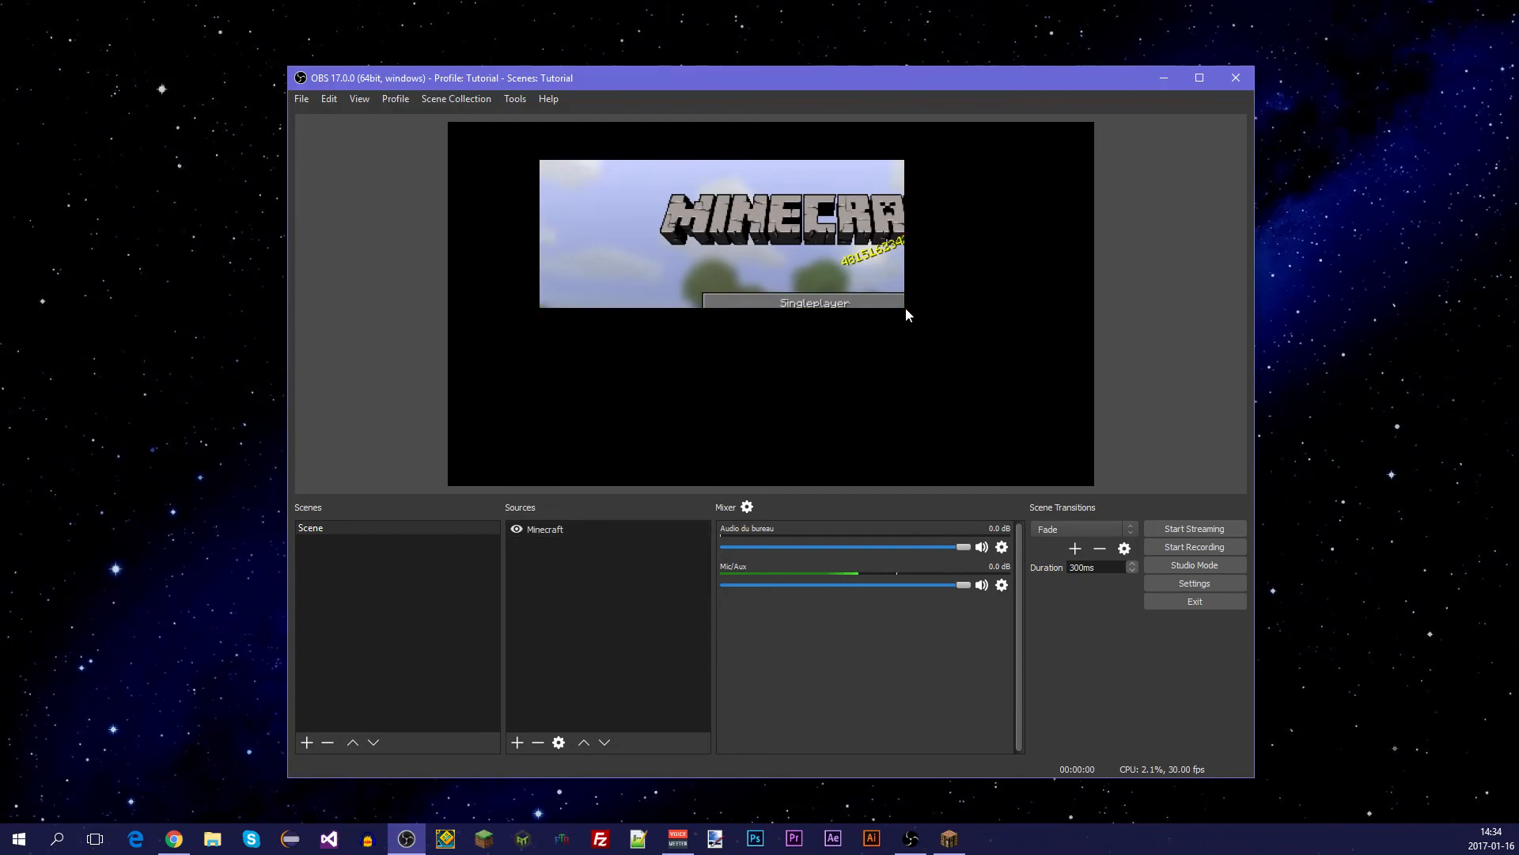
pyautogui.click(872, 284)
pyautogui.moveTo(906, 308); pyautogui.dragTo(820, 323)
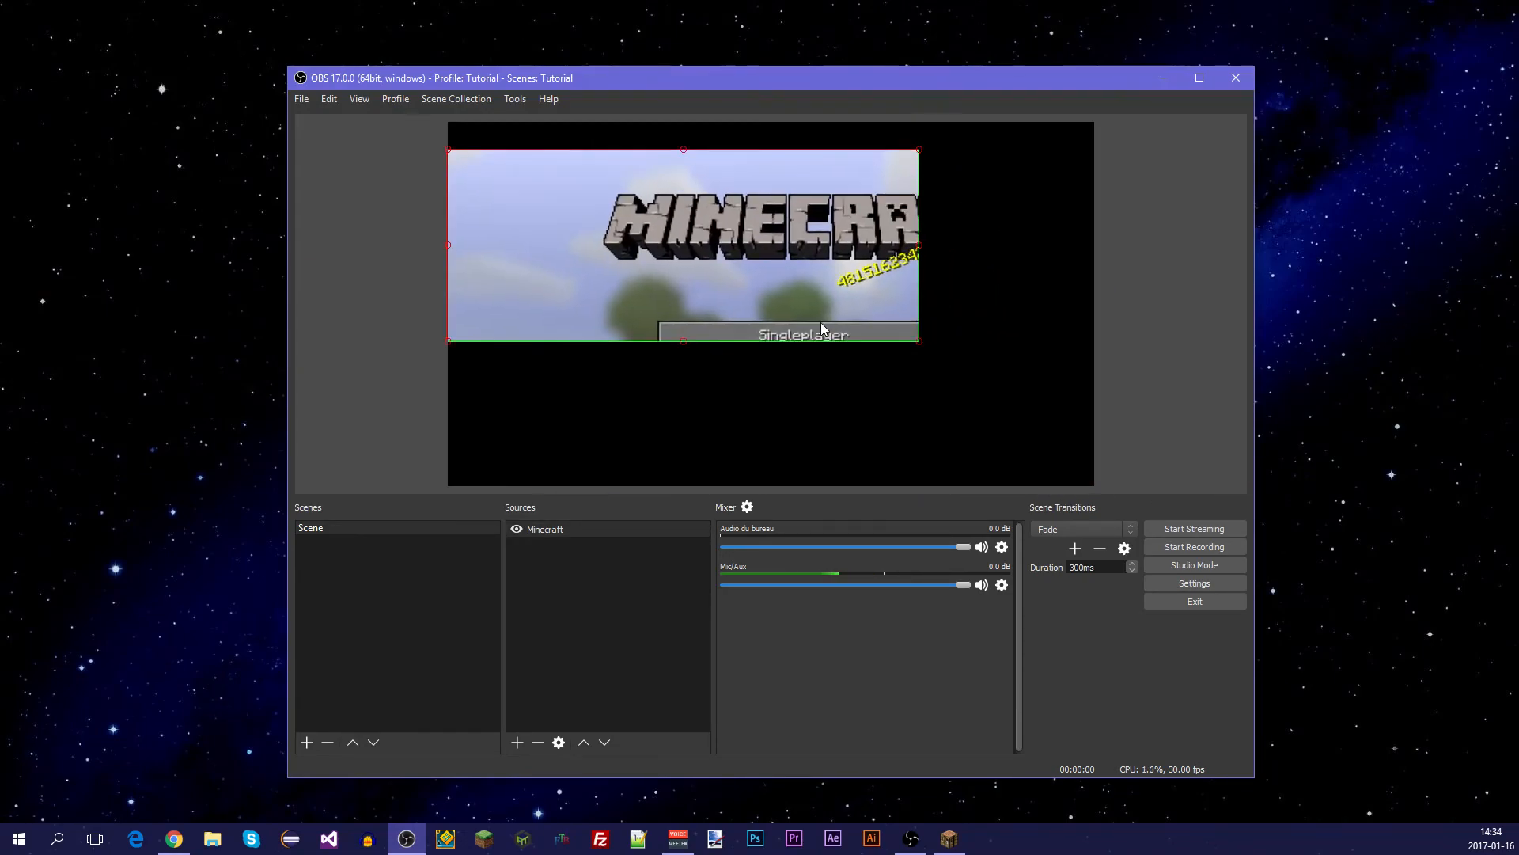
pyautogui.moveTo(918, 342); pyautogui.dragTo(859, 505)
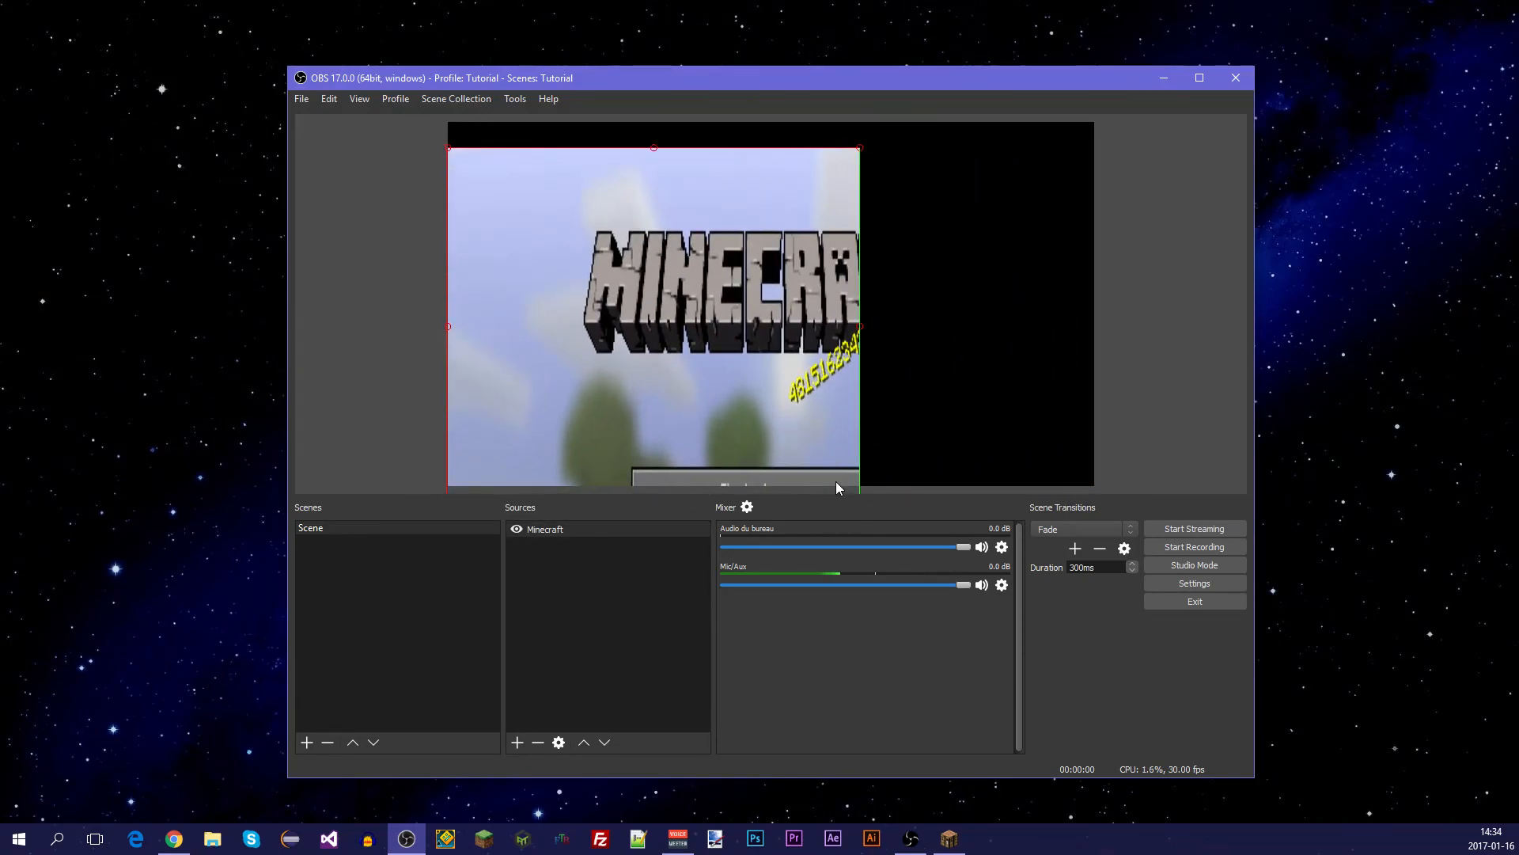
# Enlarge the cropped Minecraft source and move it around the canvas, placing it over the upper-left area.
pyautogui.moveTo(747, 409); pyautogui.dragTo(834, 383)
pyautogui.moveTo(945, 470)
pyautogui.mouseDown()
pyautogui.moveTo(915, 410)
pyautogui.moveTo(949, 441)
pyautogui.mouseUp()
pyautogui.moveTo(925, 311); pyautogui.dragTo(874, 459)
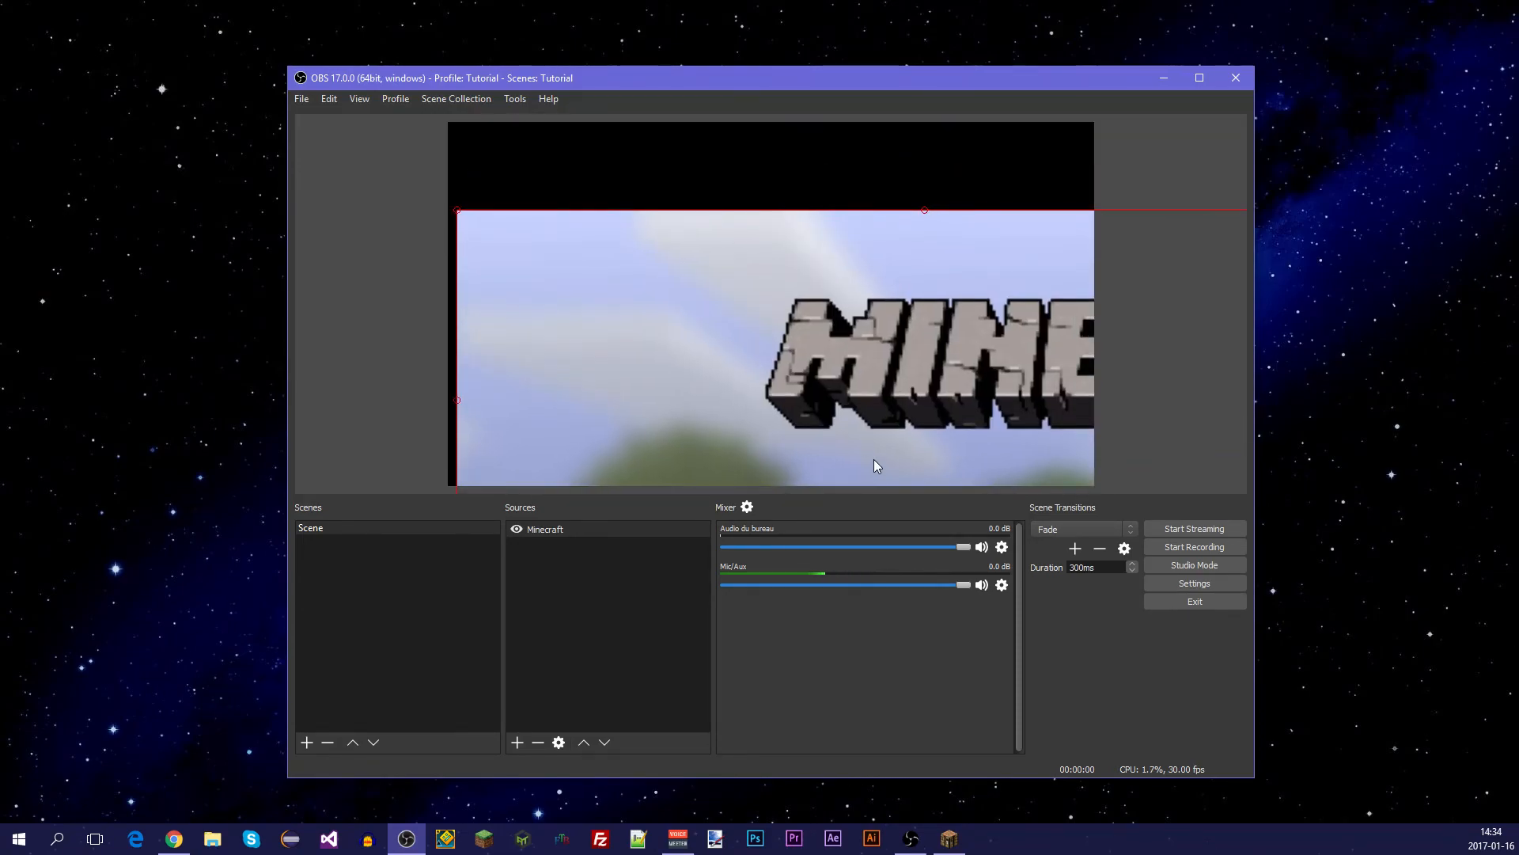
pyautogui.moveTo(459, 212); pyautogui.dragTo(839, 365)
pyautogui.moveTo(1052, 453); pyautogui.dragTo(469, 203)
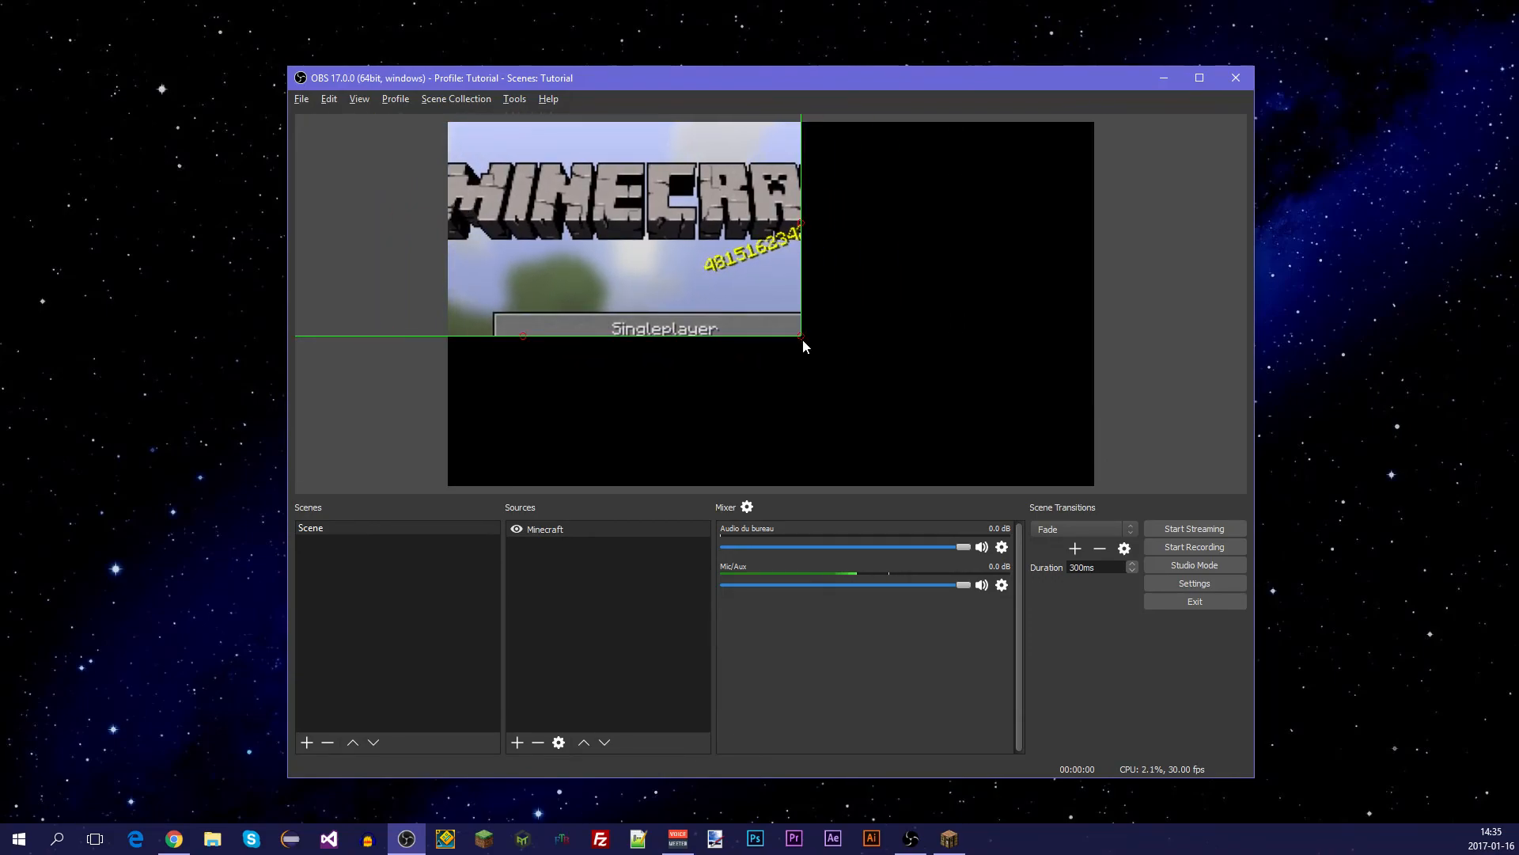
# Remove the crop from the Minecraft source so the whole game picture shows, and align it with the canvas's upper-left corner.
pyautogui.moveTo(799, 337); pyautogui.dragTo(1095, 486)
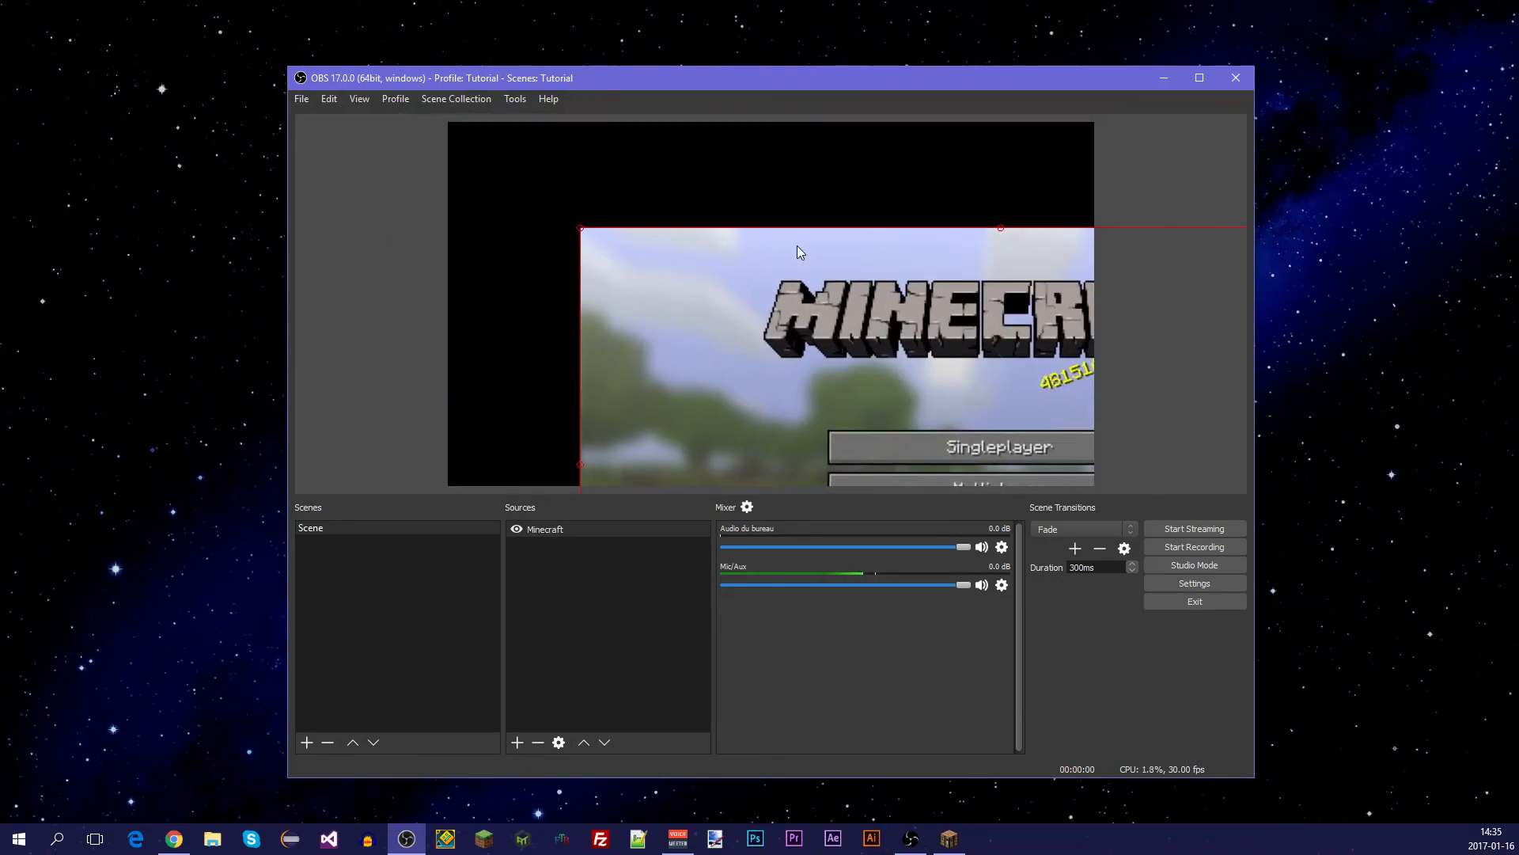
pyautogui.moveTo(797, 251); pyautogui.dragTo(834, 424)
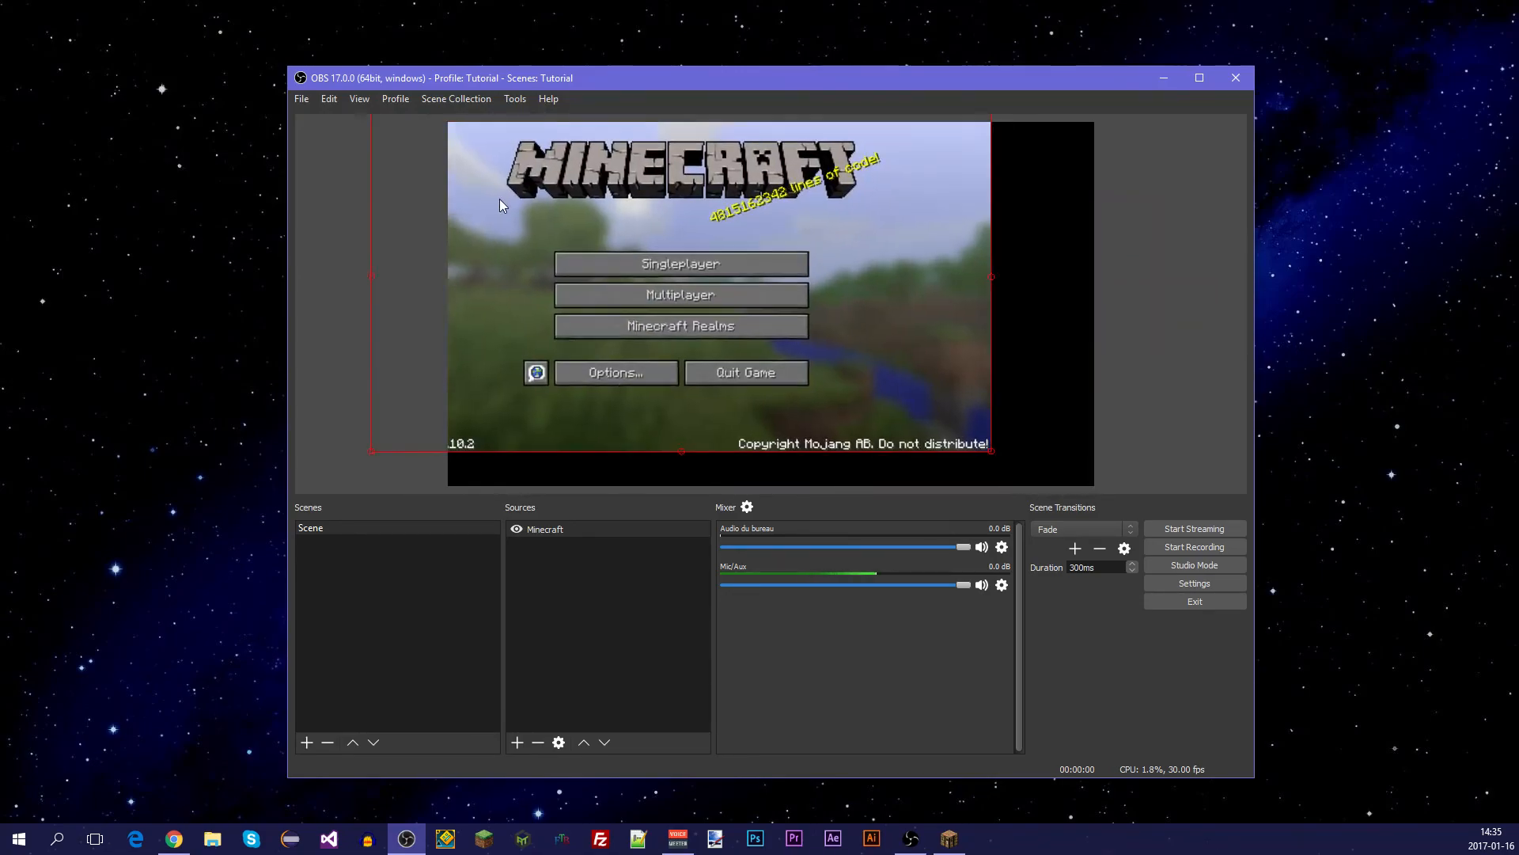
pyautogui.moveTo(500, 198); pyautogui.dragTo(903, 368)
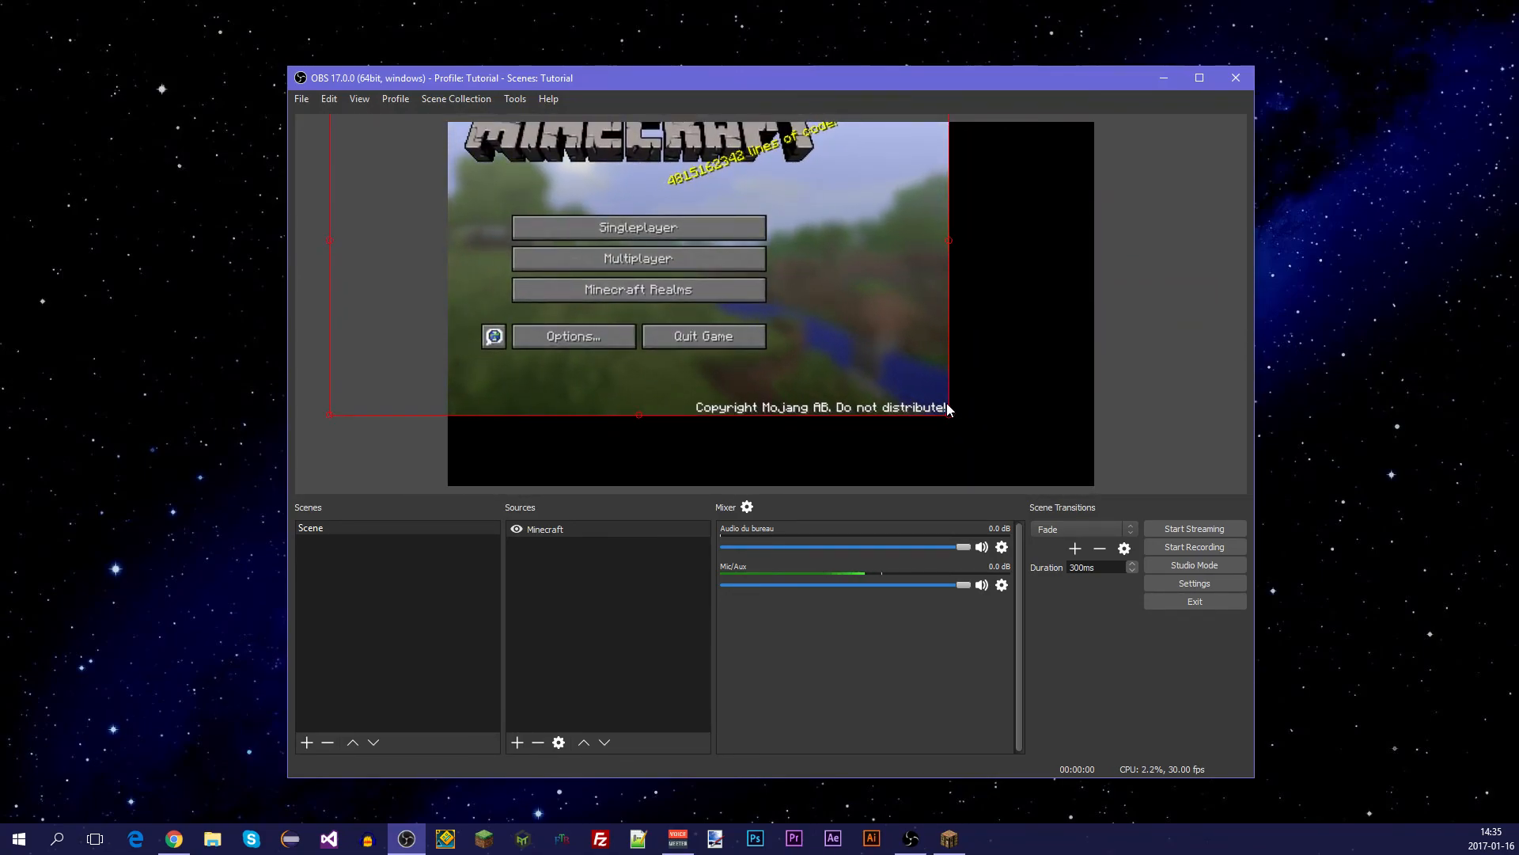
pyautogui.moveTo(948, 415)
pyautogui.keyDown('alt'); pyautogui.mouseDown()
pyautogui.moveTo(902, 378)
pyautogui.moveTo(950, 415)
pyautogui.mouseUp(); pyautogui.keyUp('alt')
pyautogui.moveTo(749, 307); pyautogui.dragTo(868, 359)
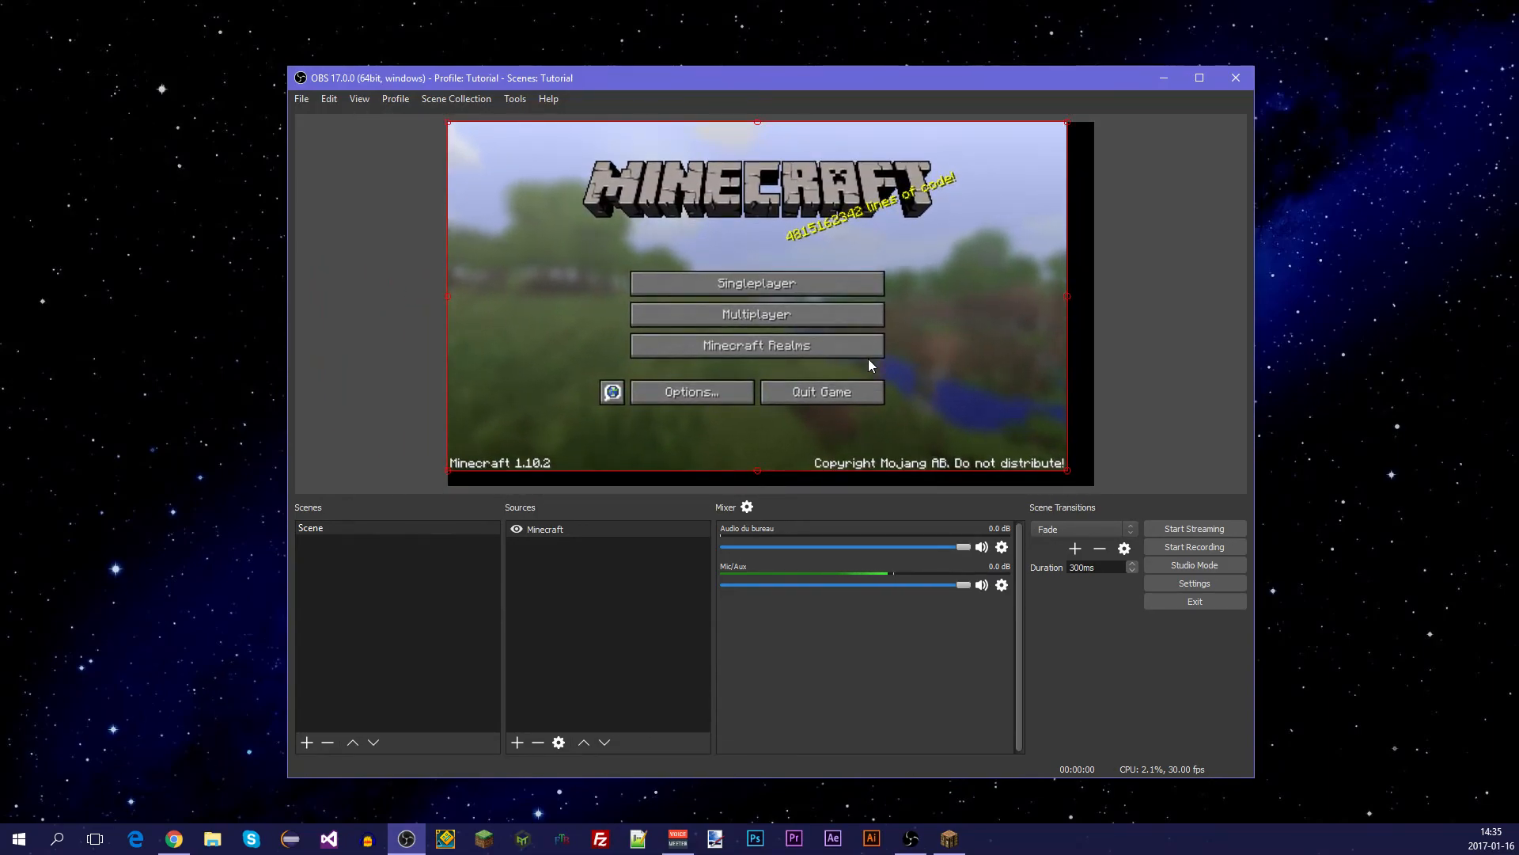
# Shrink the Minecraft source, snap it to the canvas's upper-left corner and scale it proportionally to fill the whole canvas.
pyautogui.moveTo(1067, 469); pyautogui.dragTo(886, 355)
pyautogui.moveTo(788, 274); pyautogui.dragTo(819, 296)
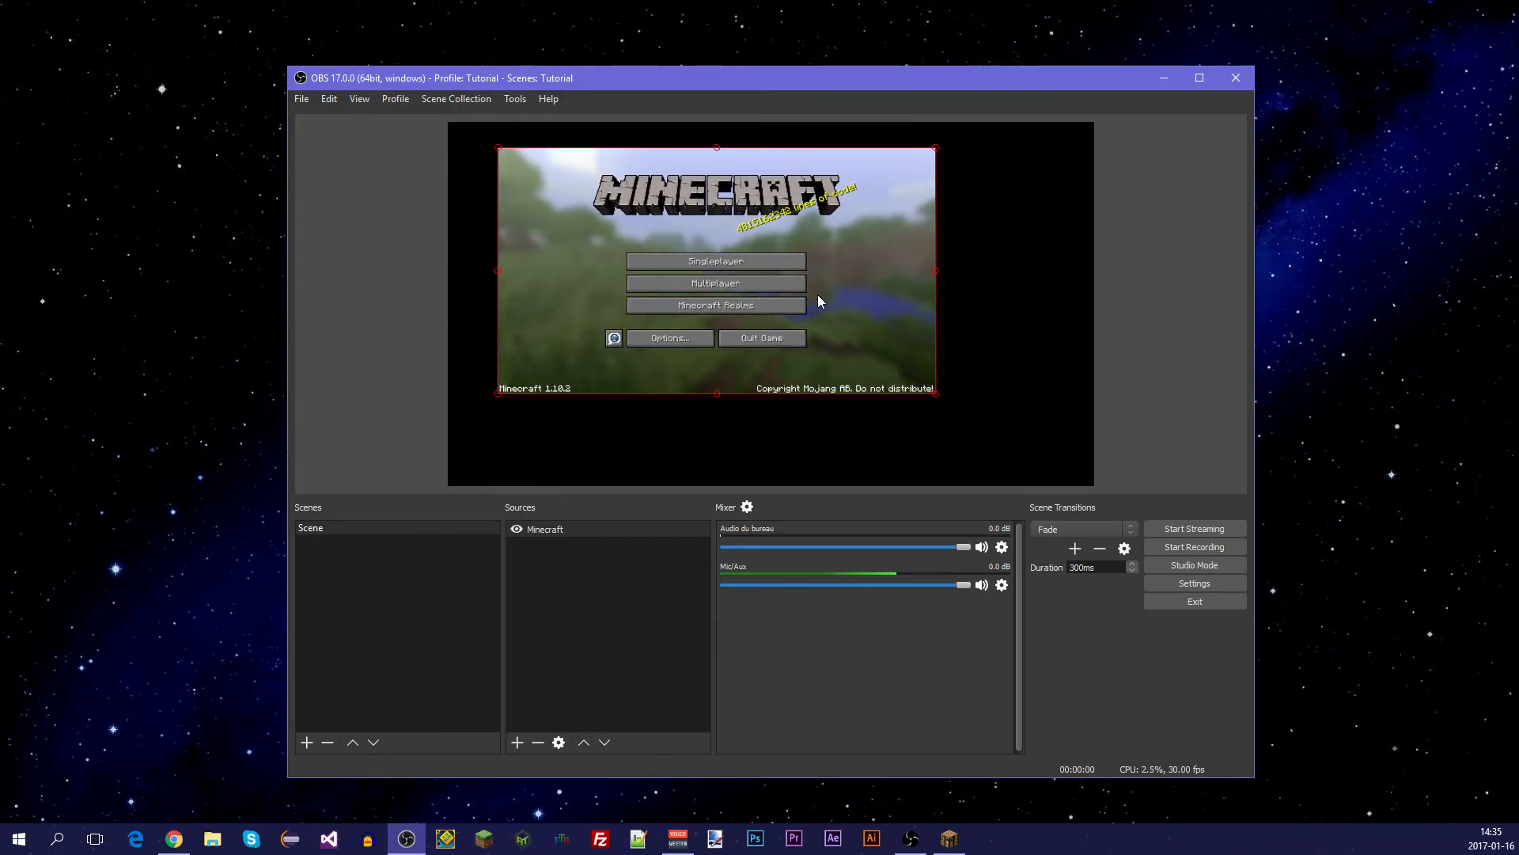
pyautogui.moveTo(816, 295); pyautogui.dragTo(769, 271)
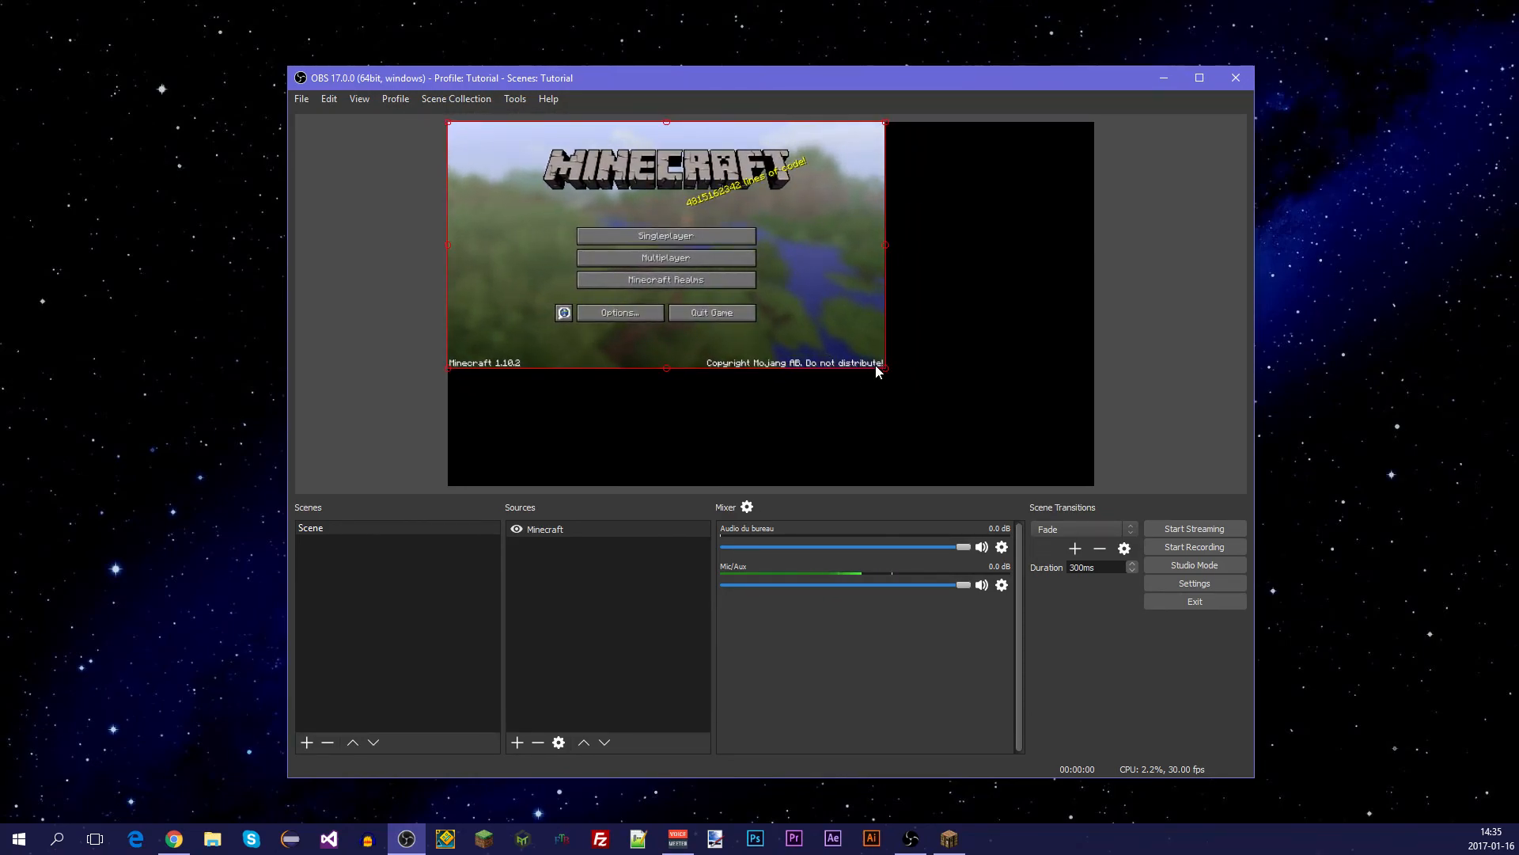
pyautogui.moveTo(884, 367); pyautogui.dragTo(902, 379)
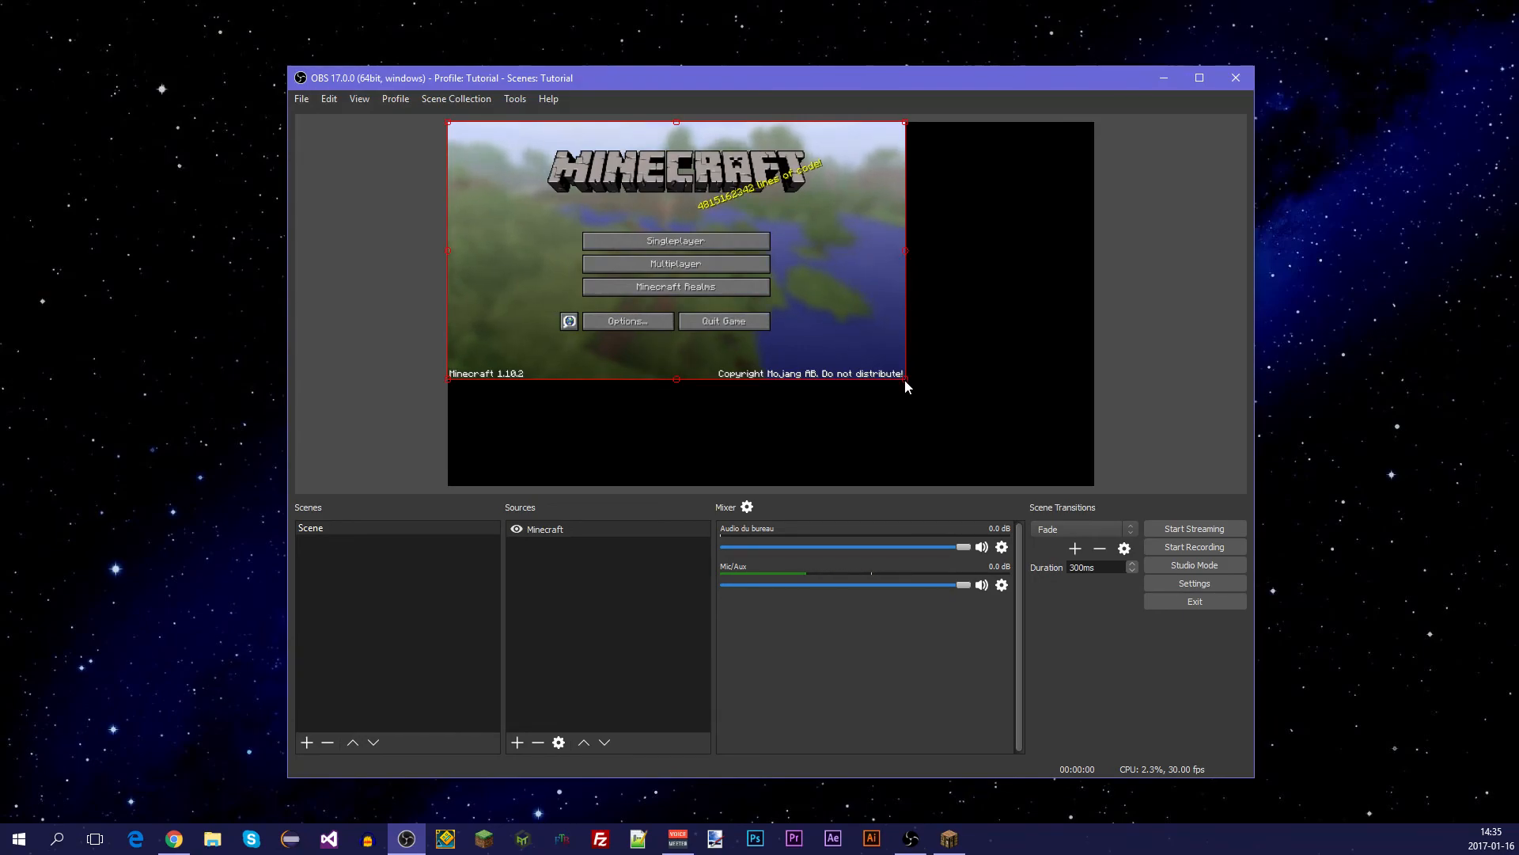
pyautogui.moveTo(907, 380); pyautogui.dragTo(1057, 487)
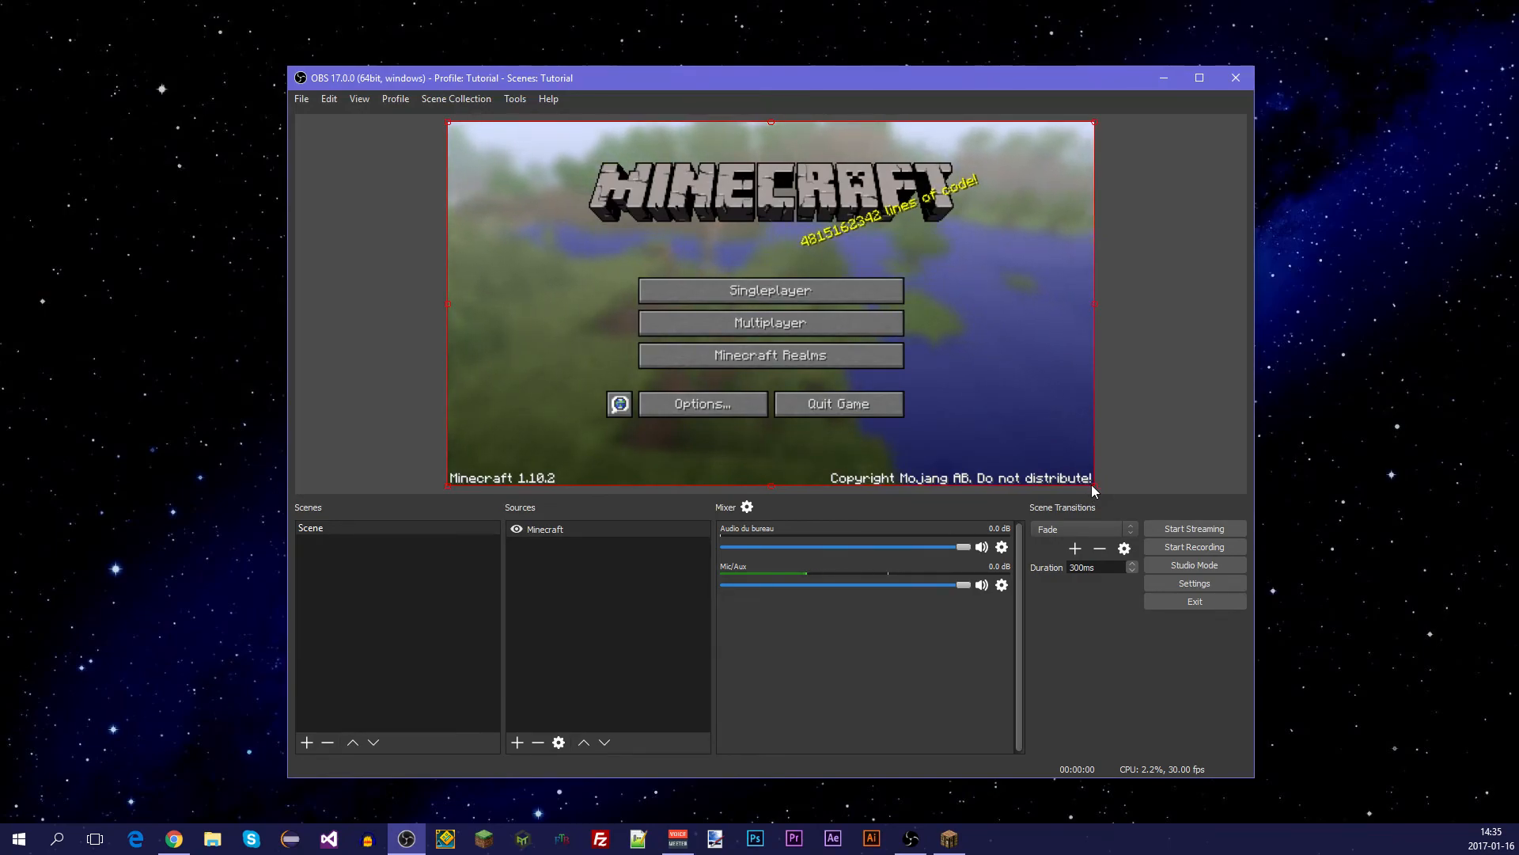
pyautogui.click(1129, 338)
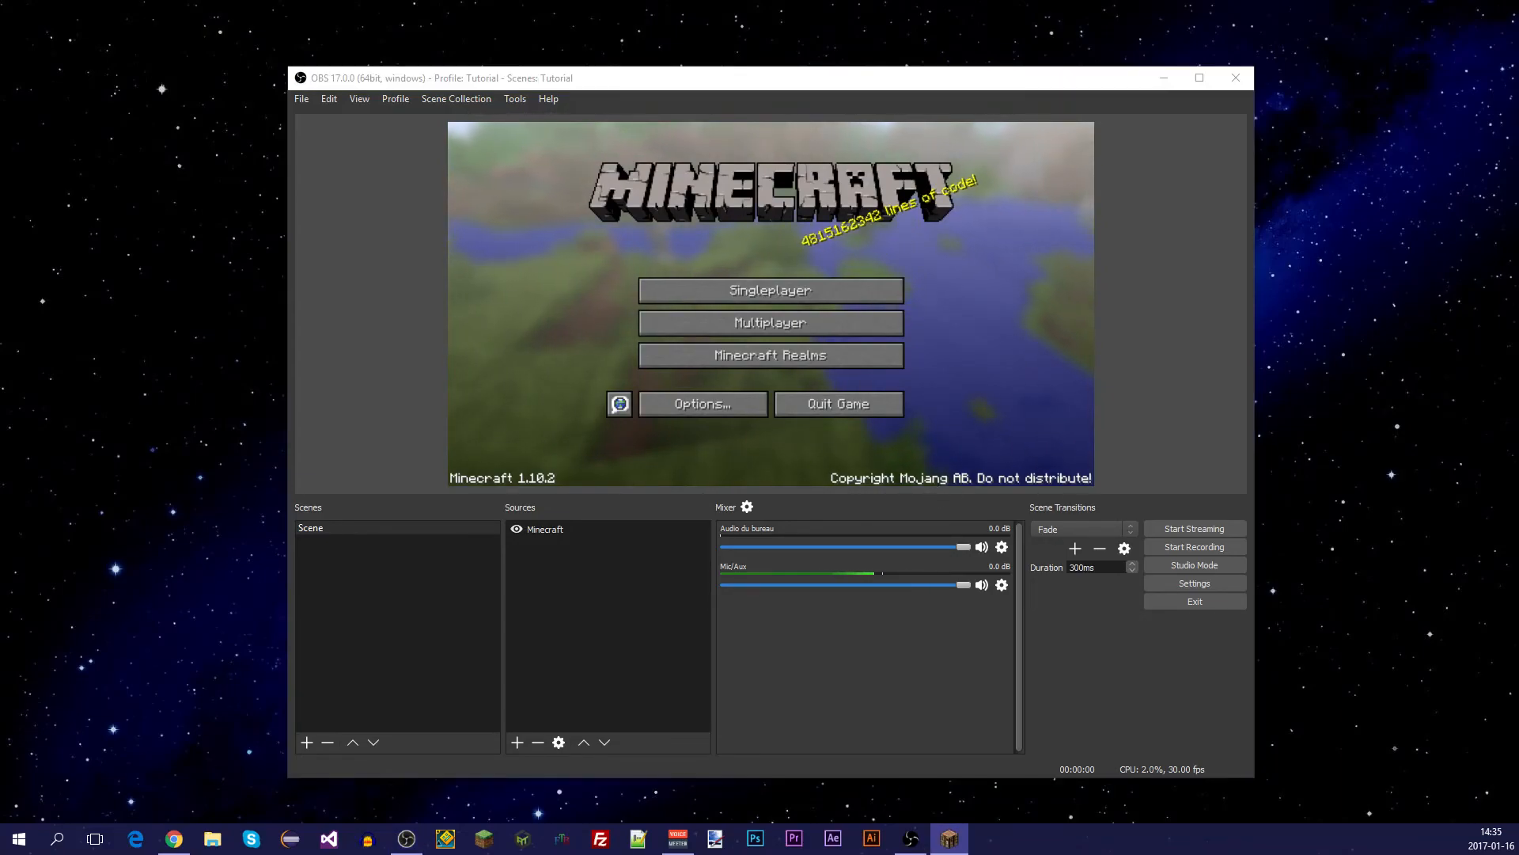
# Test the live capture by opening Minecraft's Singleplayer world list, returning to its title screen and switching back to OBS.
pyautogui.click(772, 323)
pyautogui.click(926, 462)
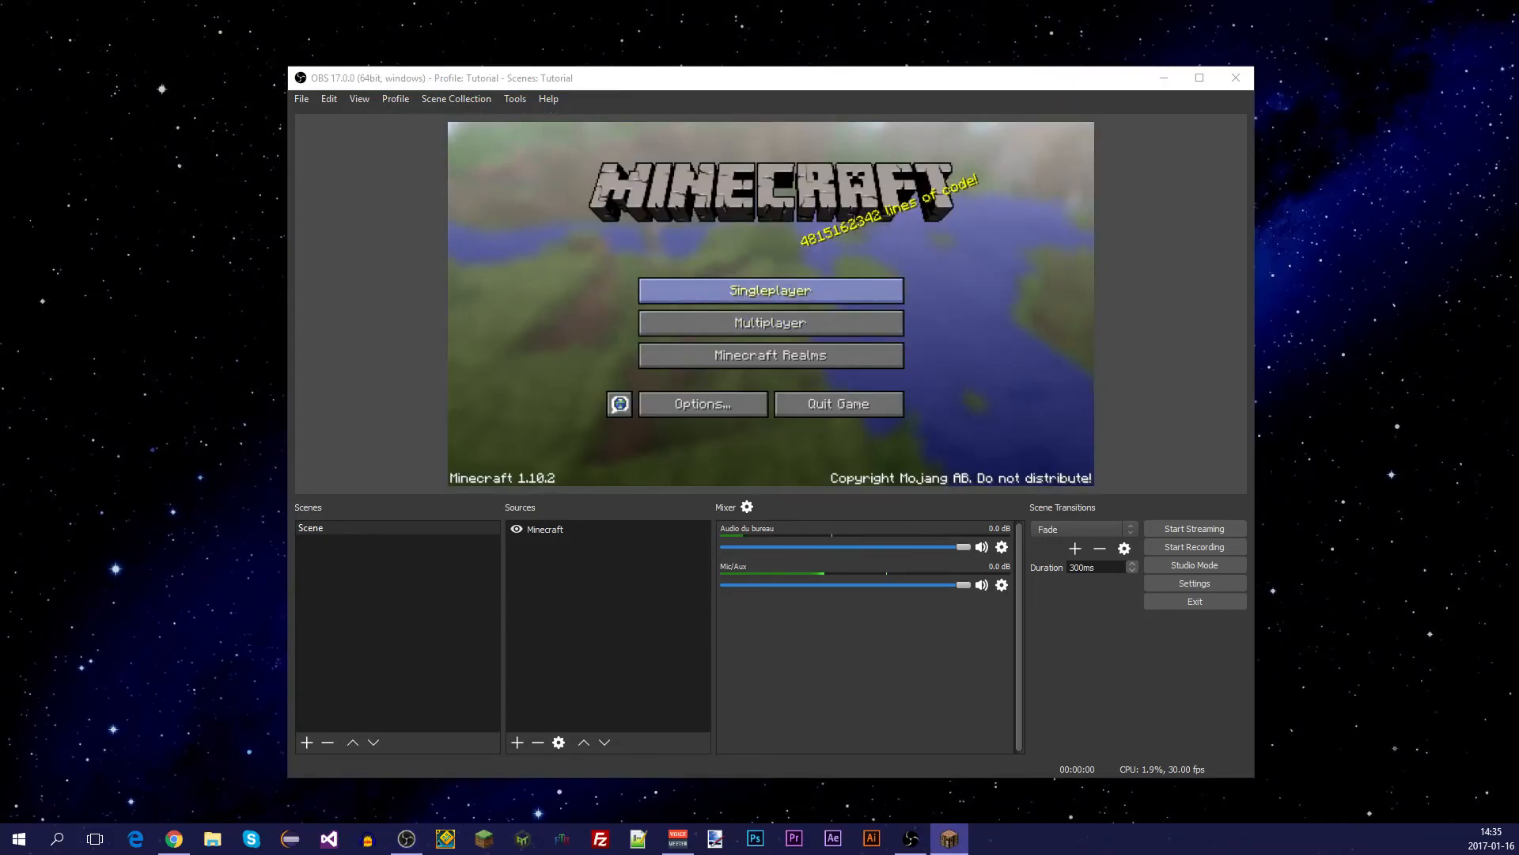
pyautogui.click(772, 291)
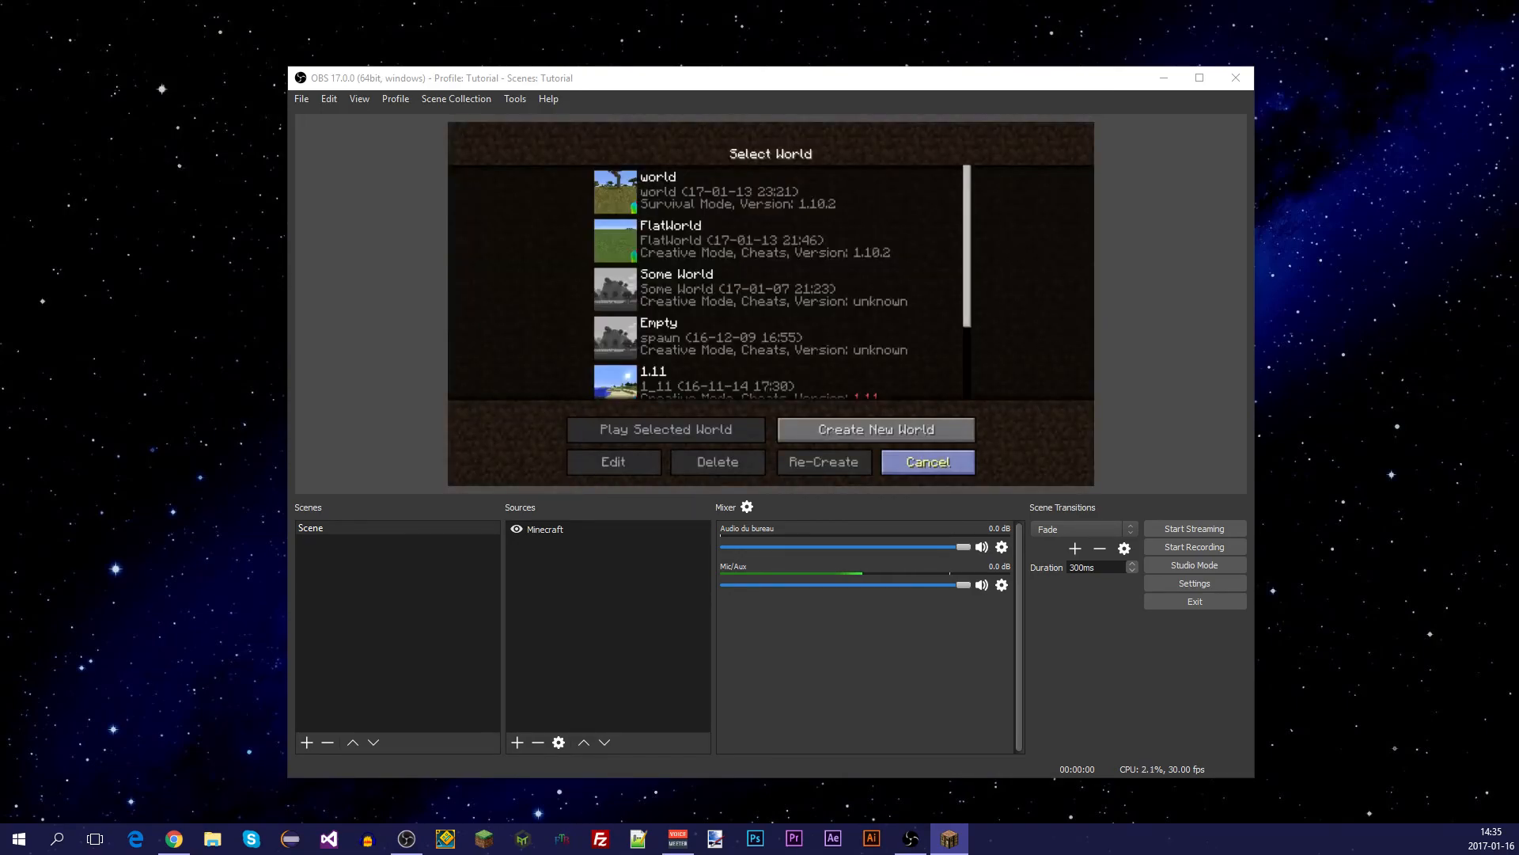
pyautogui.click(922, 463)
pyautogui.hotkey('alt', 'Tab')
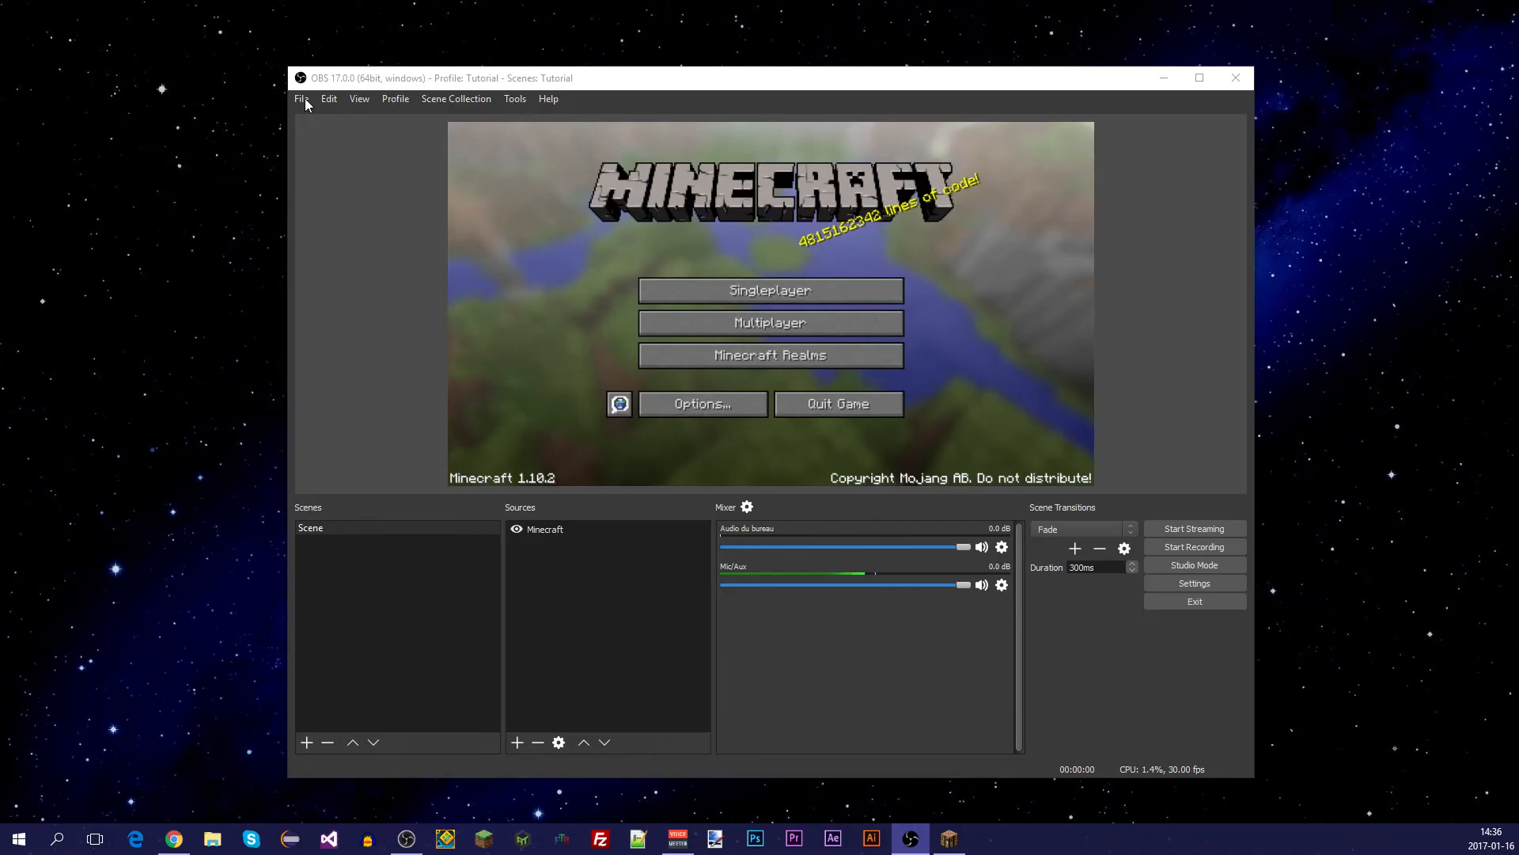
# Review the source types that can be added to the scene, without adding a new source.
pyautogui.rightClick(575, 590)
pyautogui.moveTo(582, 599)
pyautogui.click(725, 762)
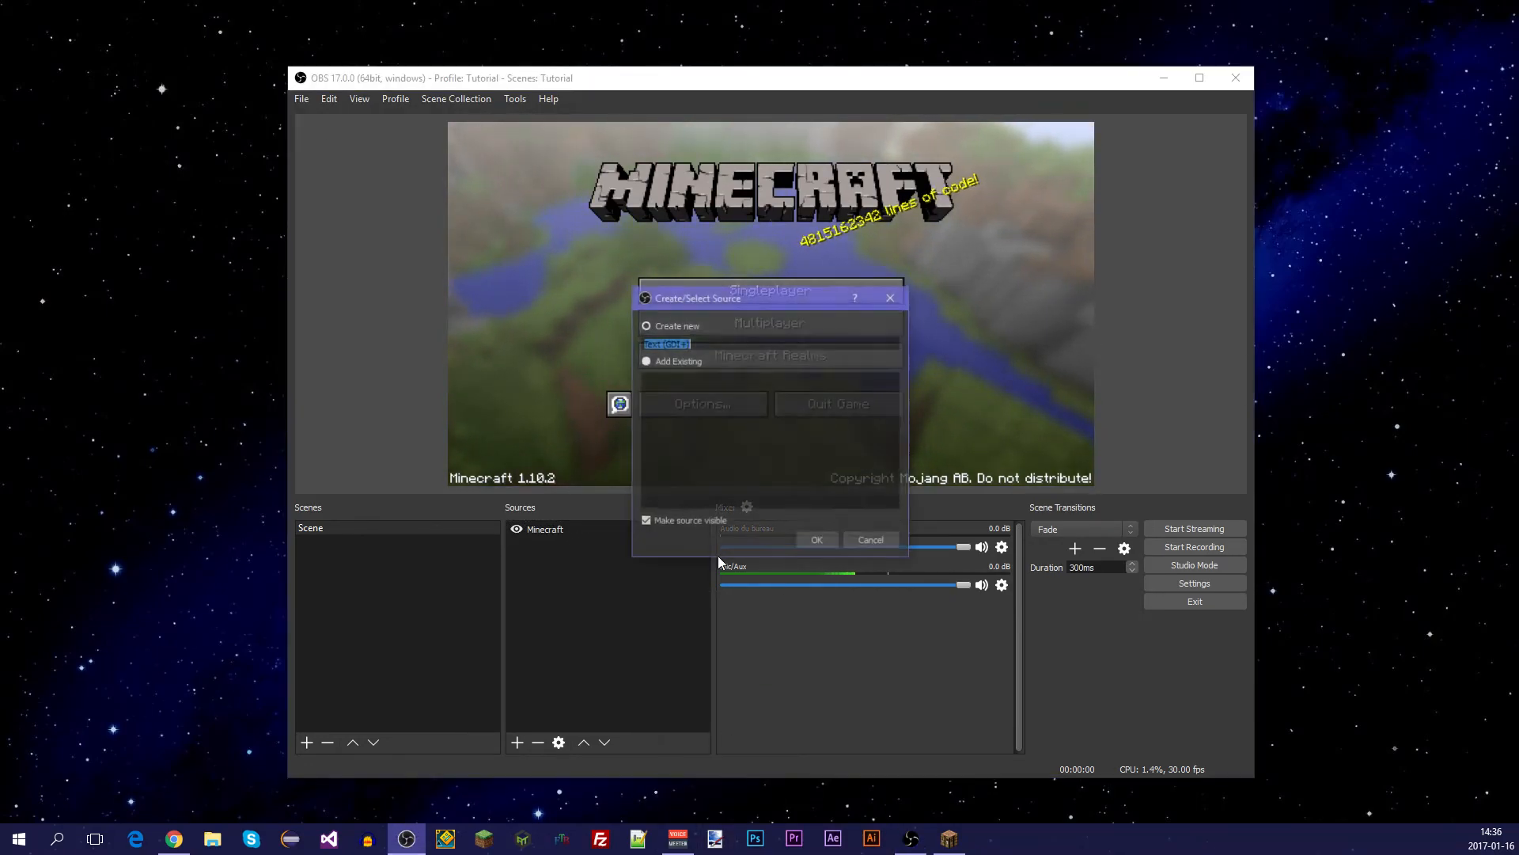
pyautogui.click(872, 542)
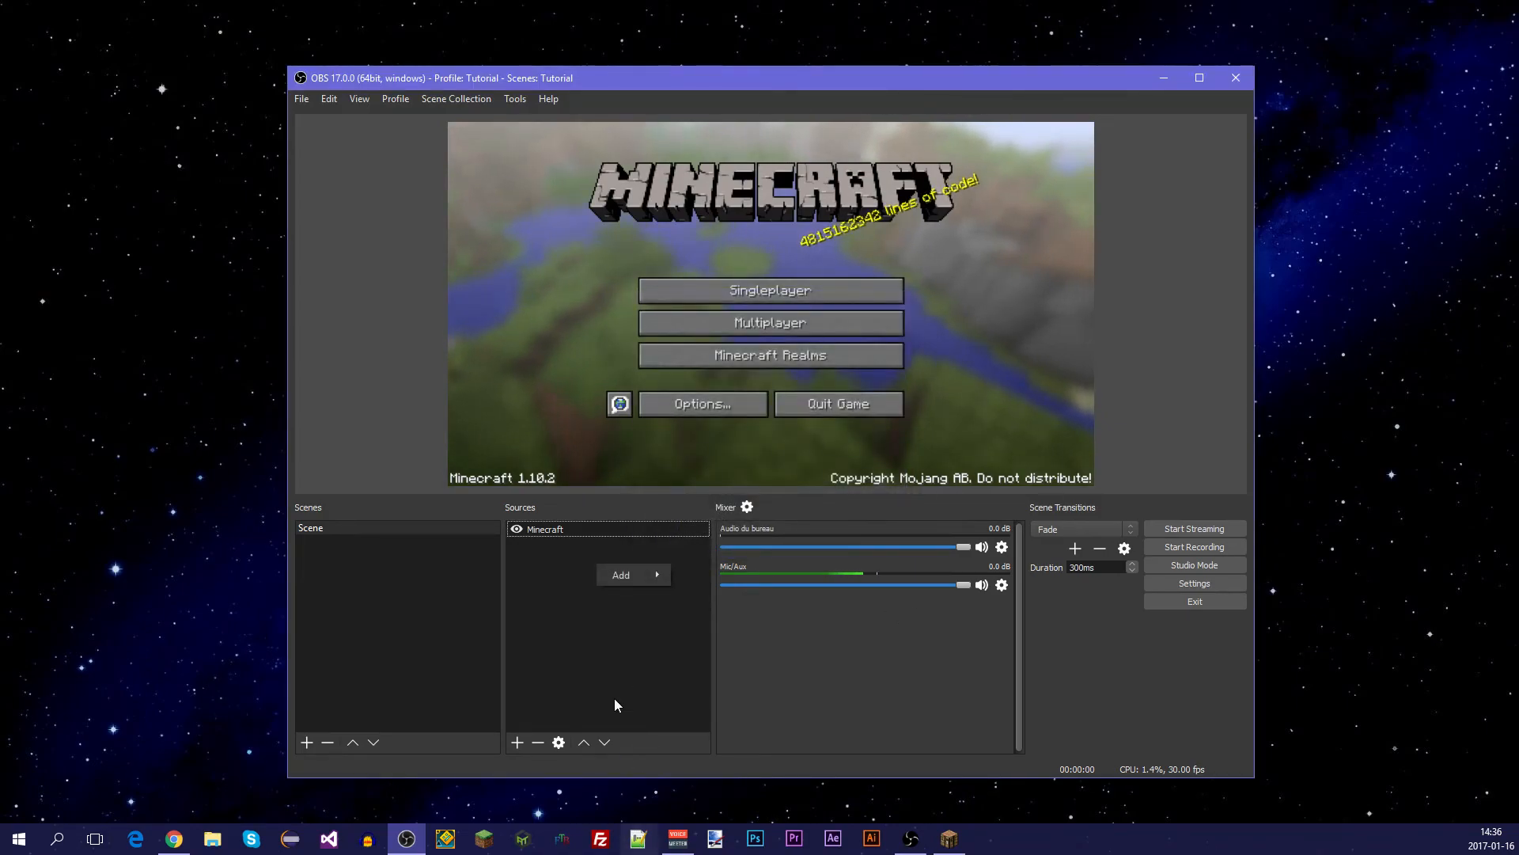
pyautogui.moveTo(633, 574)
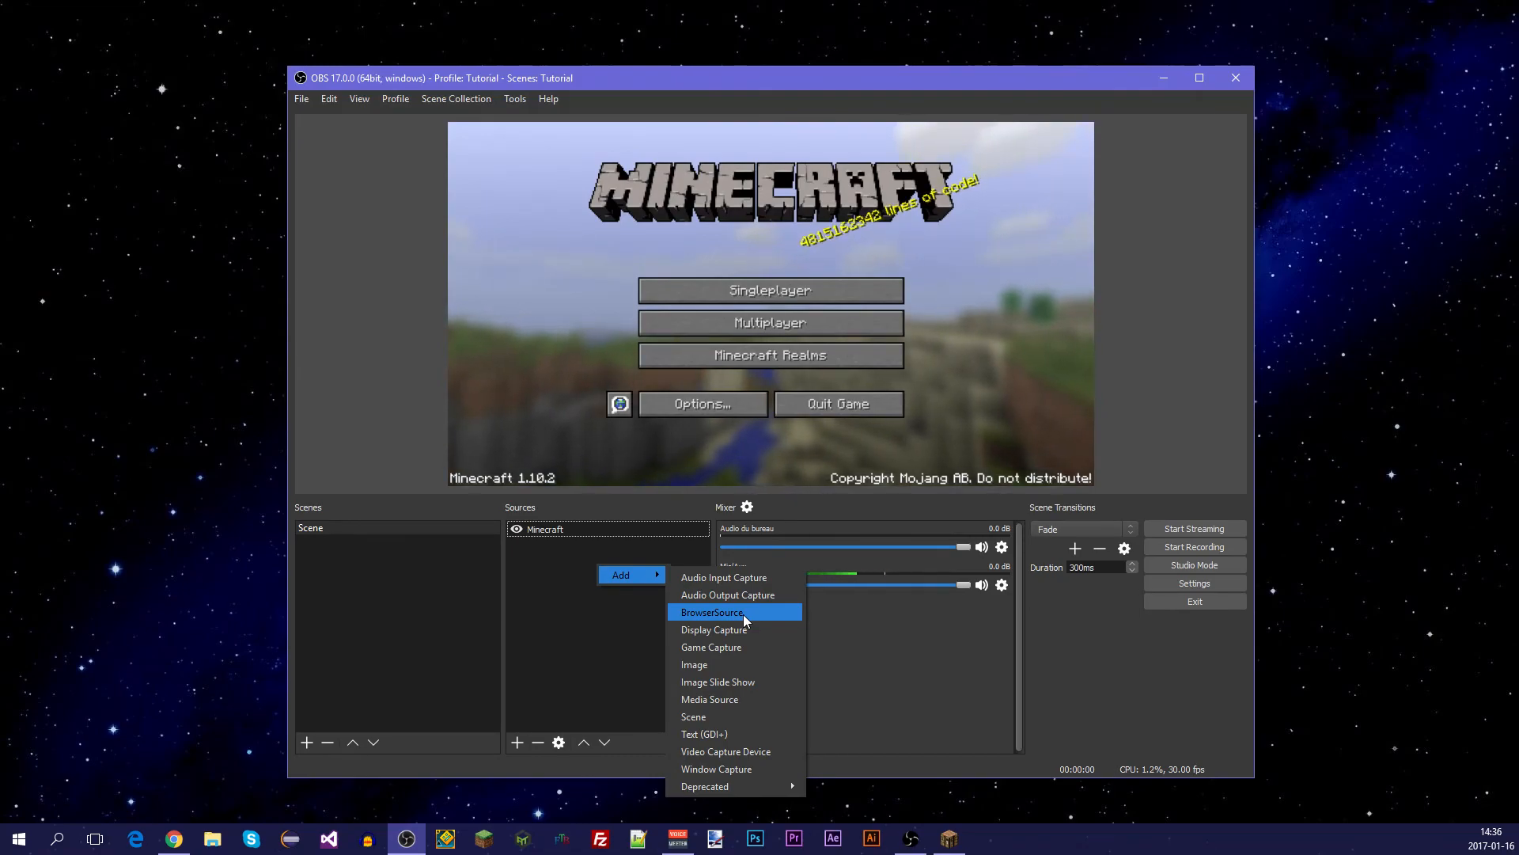
pyautogui.click(624, 615)
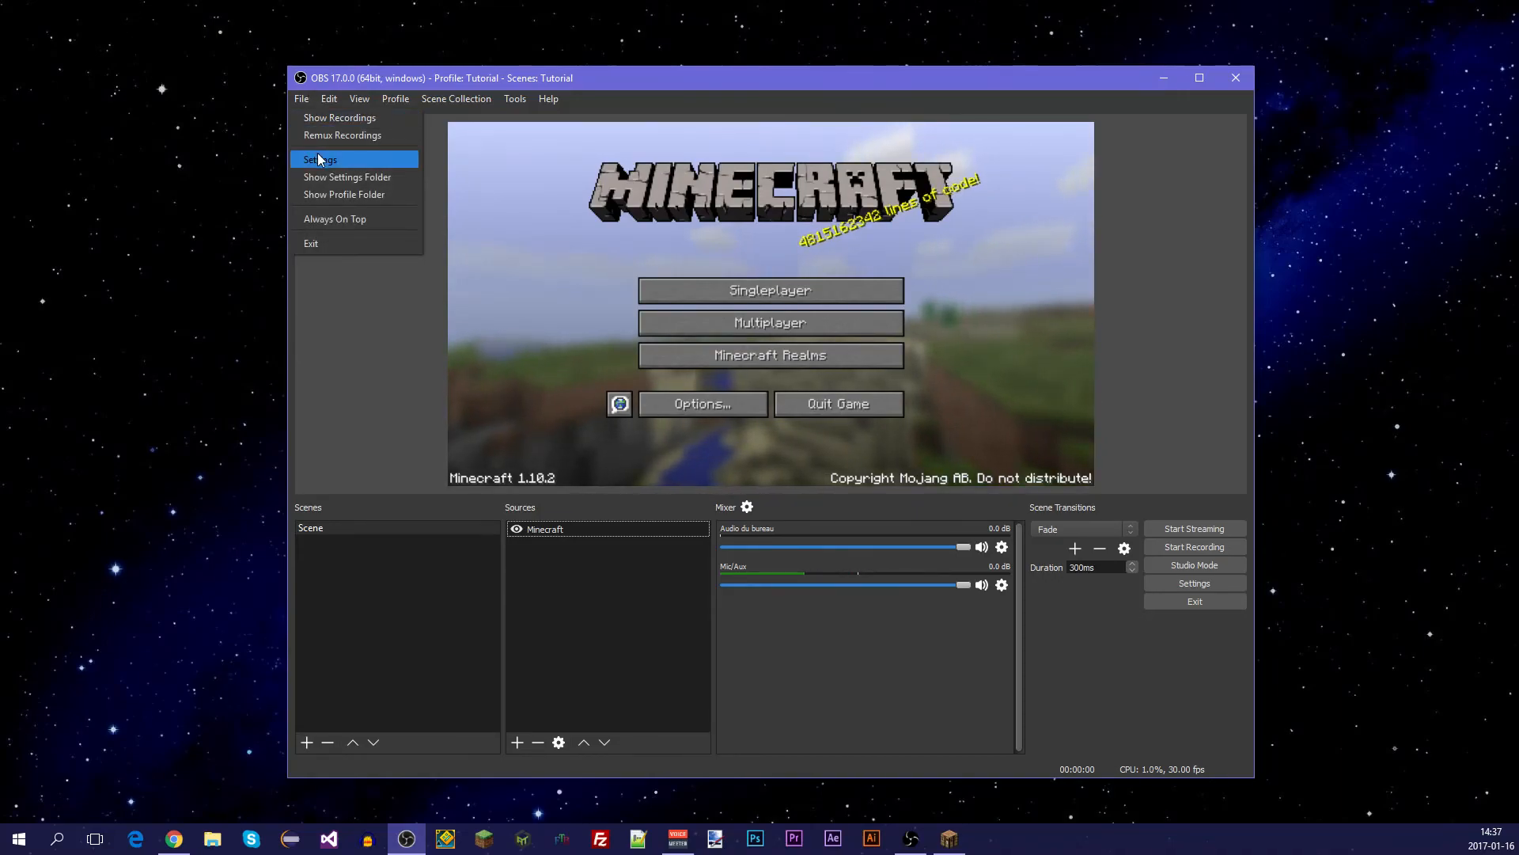
# Open the program settings, shift the dialog slightly aside and check the available interface languages, keeping English.
pyautogui.click(302, 100)
pyautogui.click(301, 100)
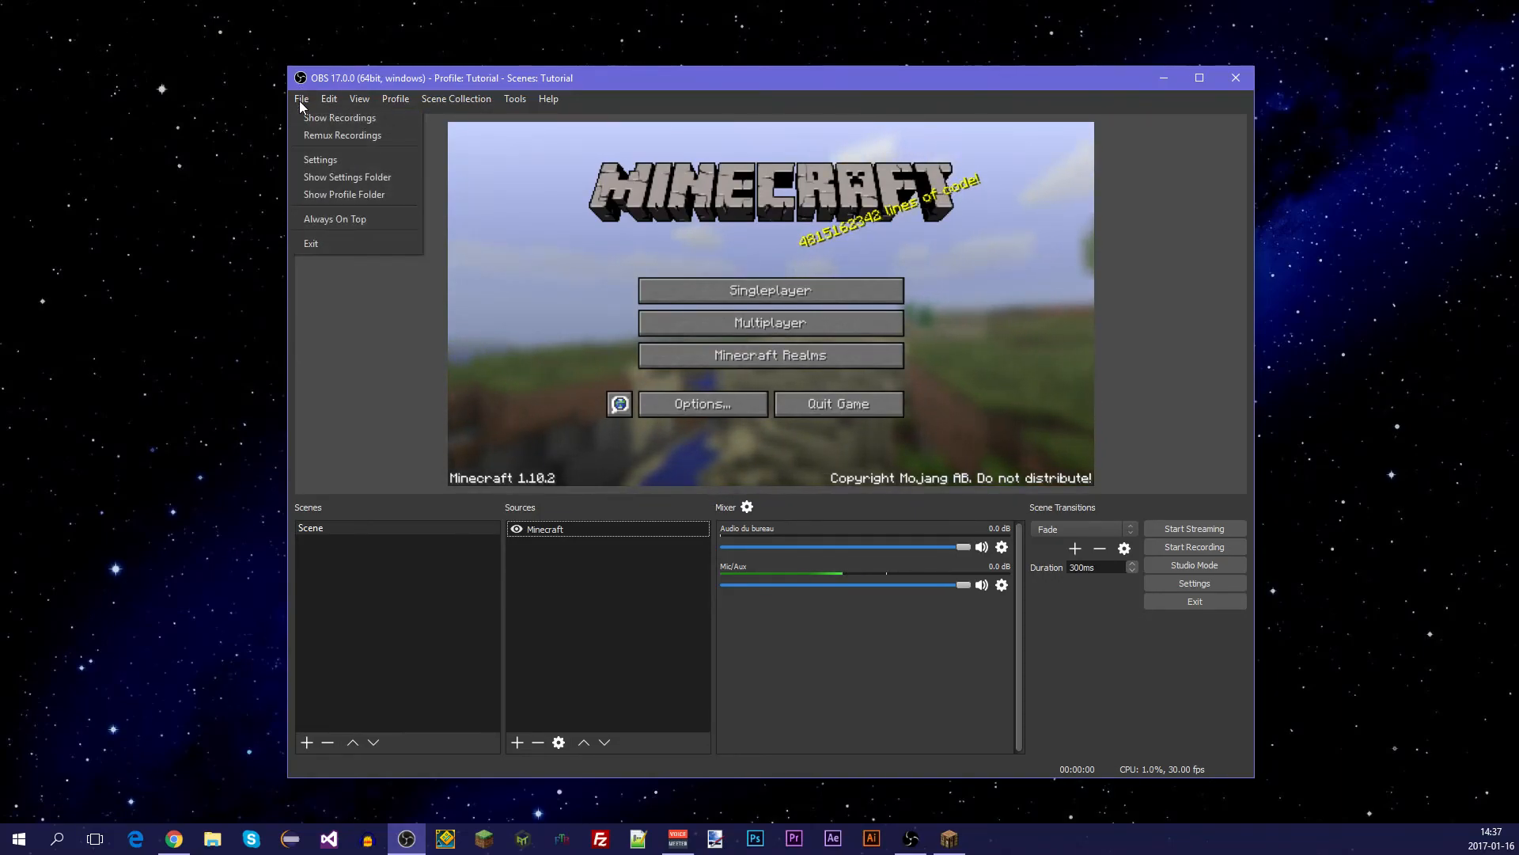
pyautogui.click(324, 163)
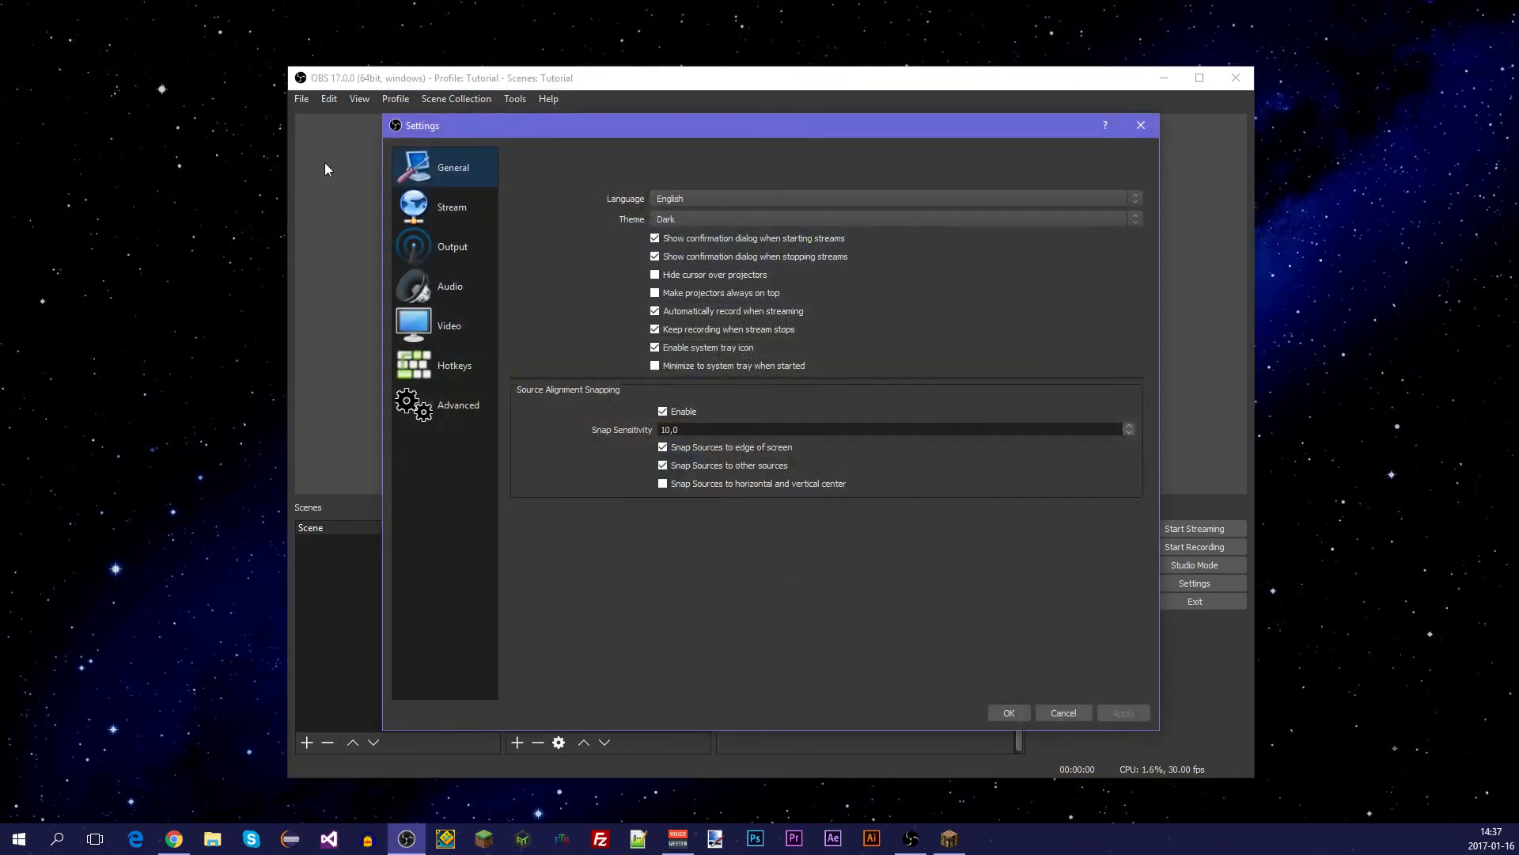
pyautogui.moveTo(440, 125); pyautogui.dragTo(393, 130)
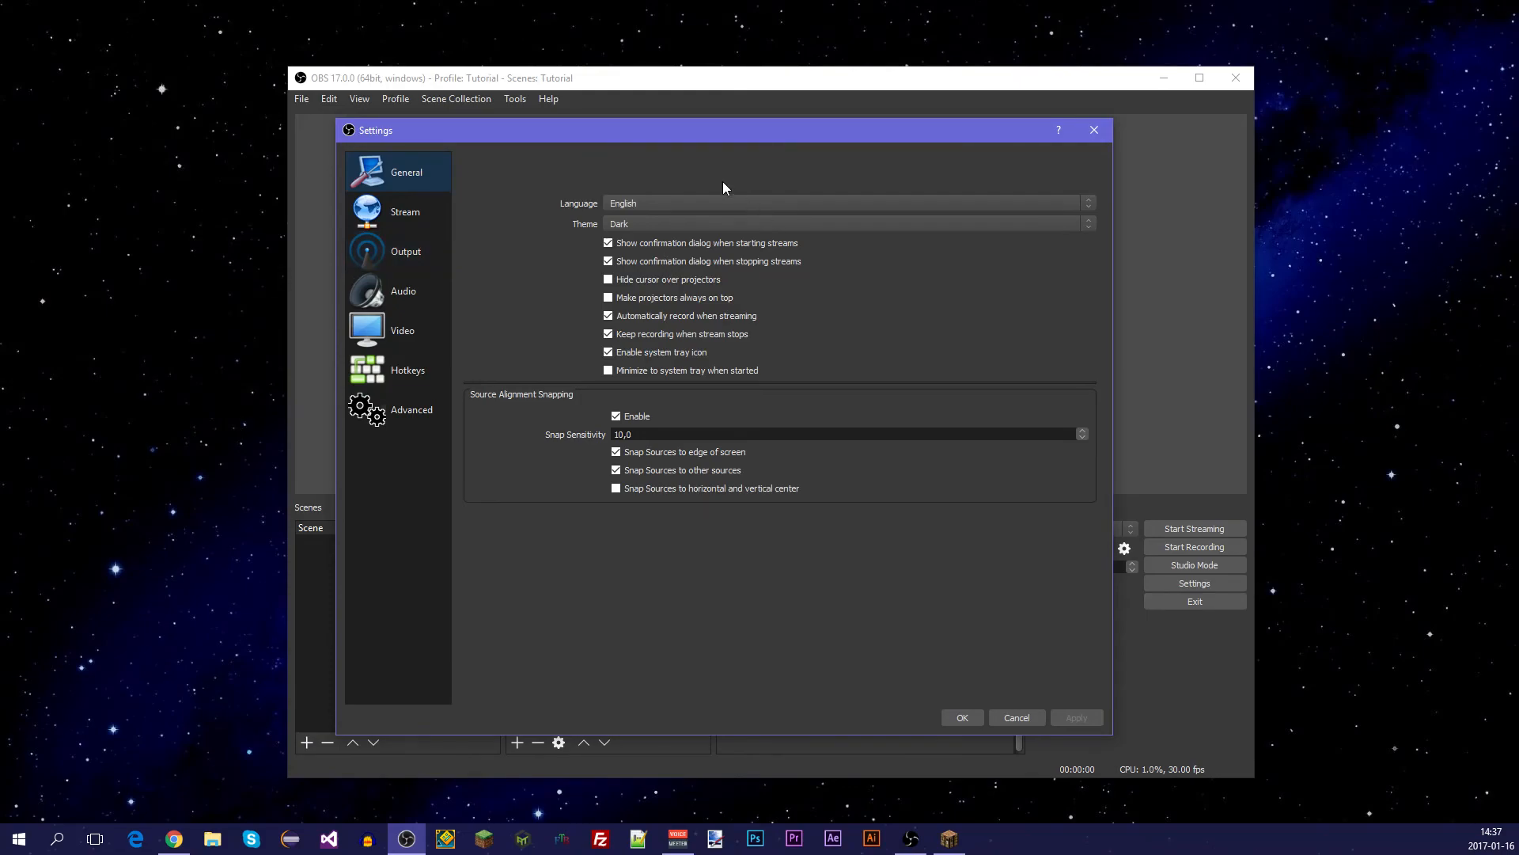
pyautogui.click(701, 205)
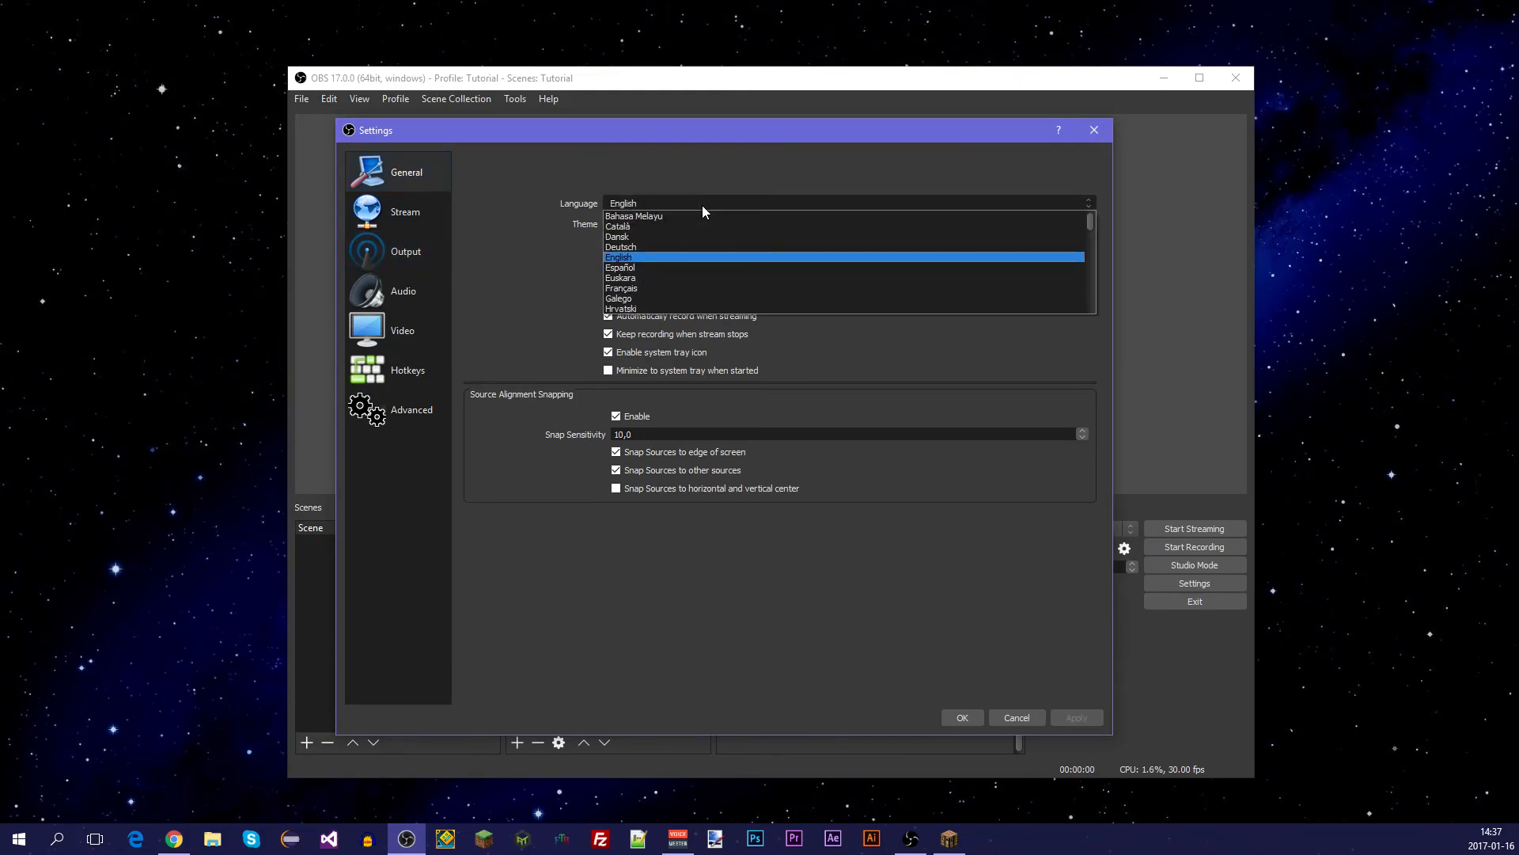
pyautogui.click(702, 206)
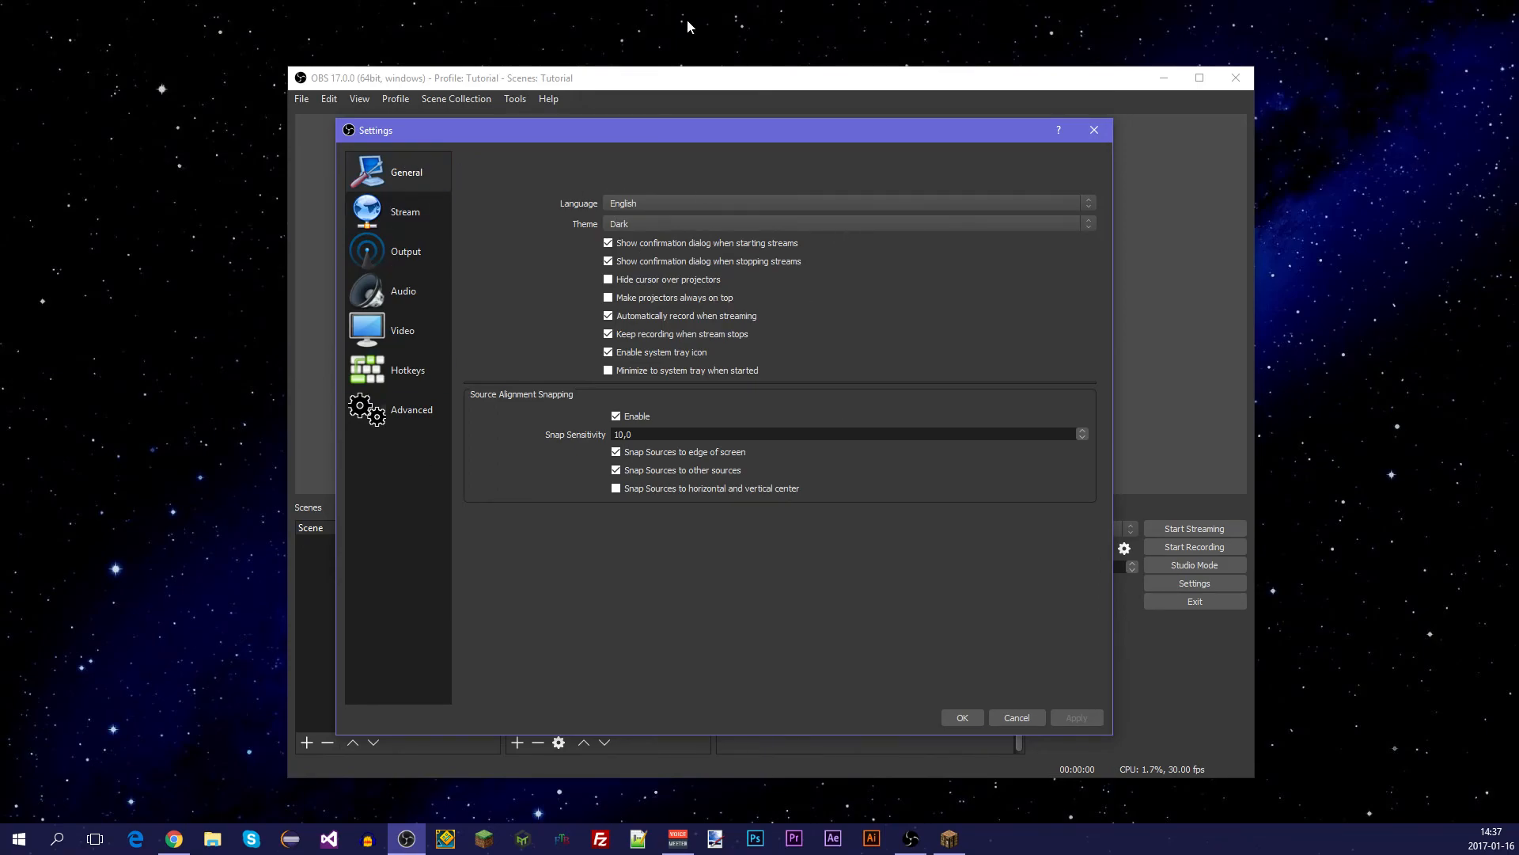
# Preview the Default theme for the interface and switch back to the Dark theme.
pyautogui.click(749, 224)
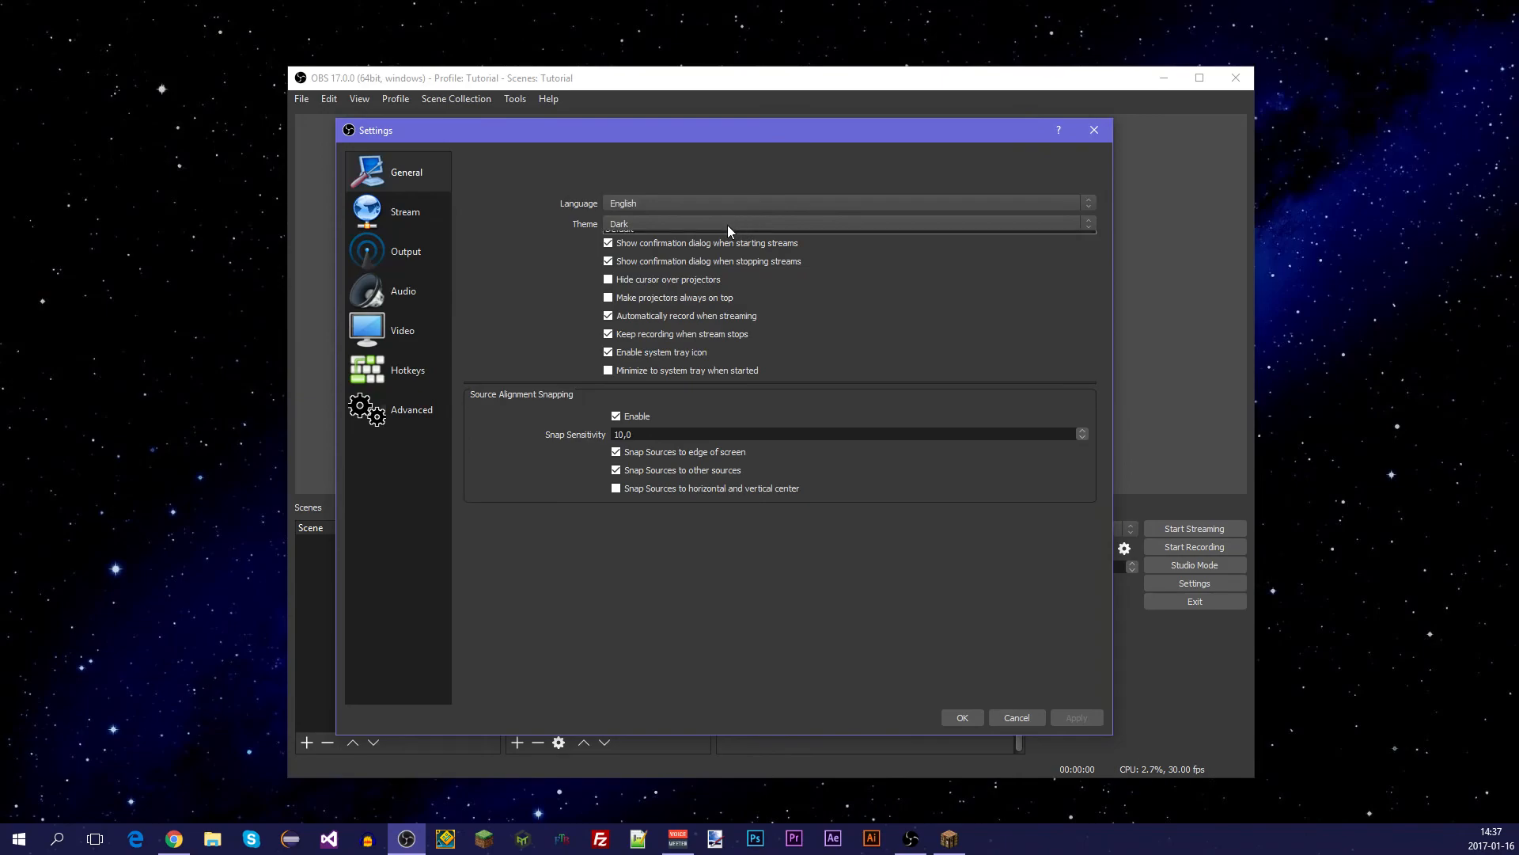
pyautogui.click(707, 244)
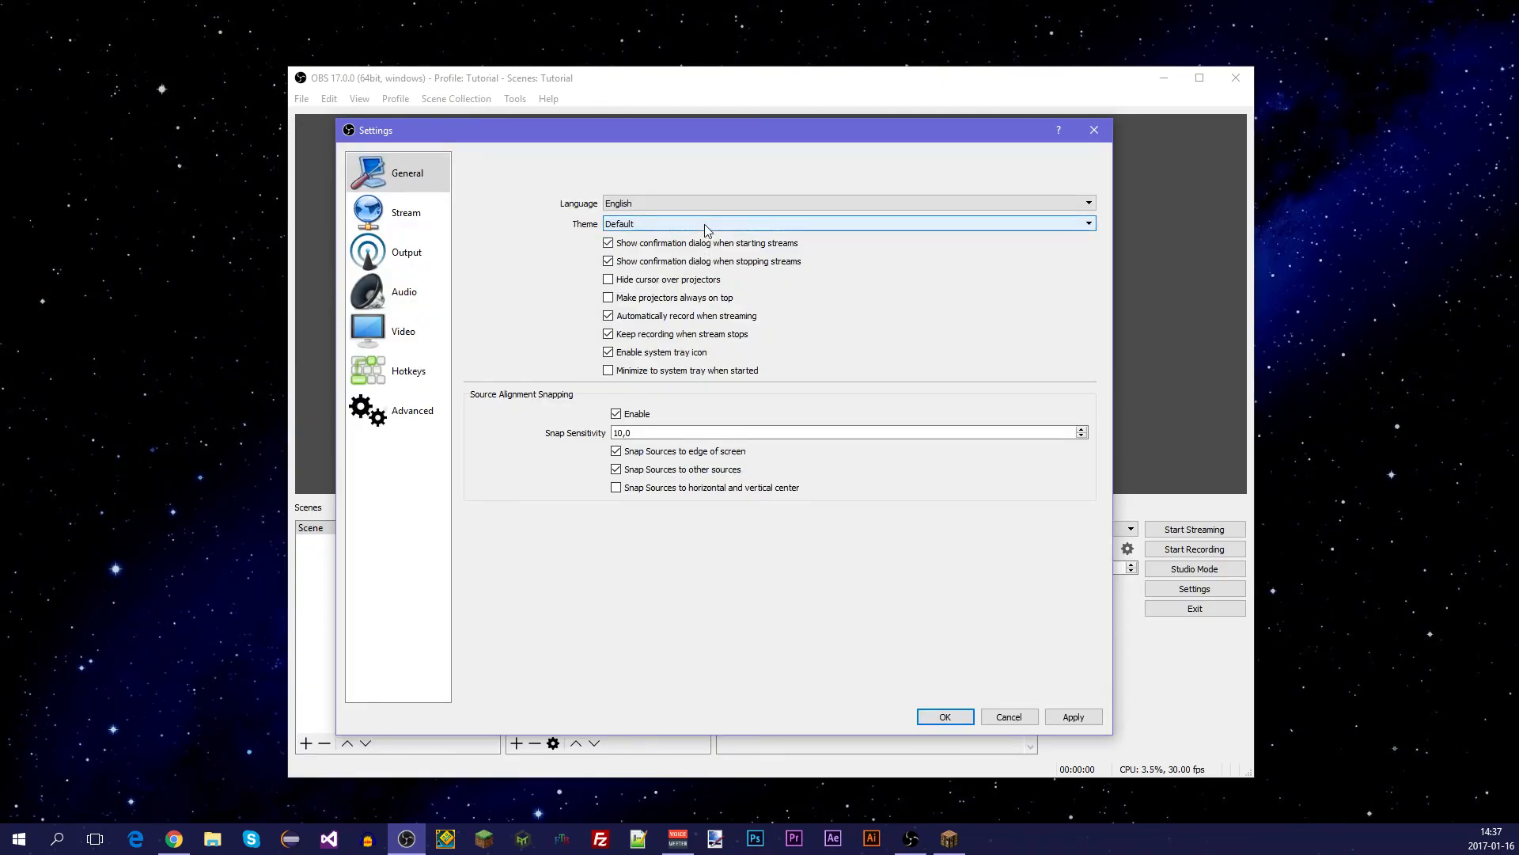
pyautogui.click(706, 228)
pyautogui.click(704, 237)
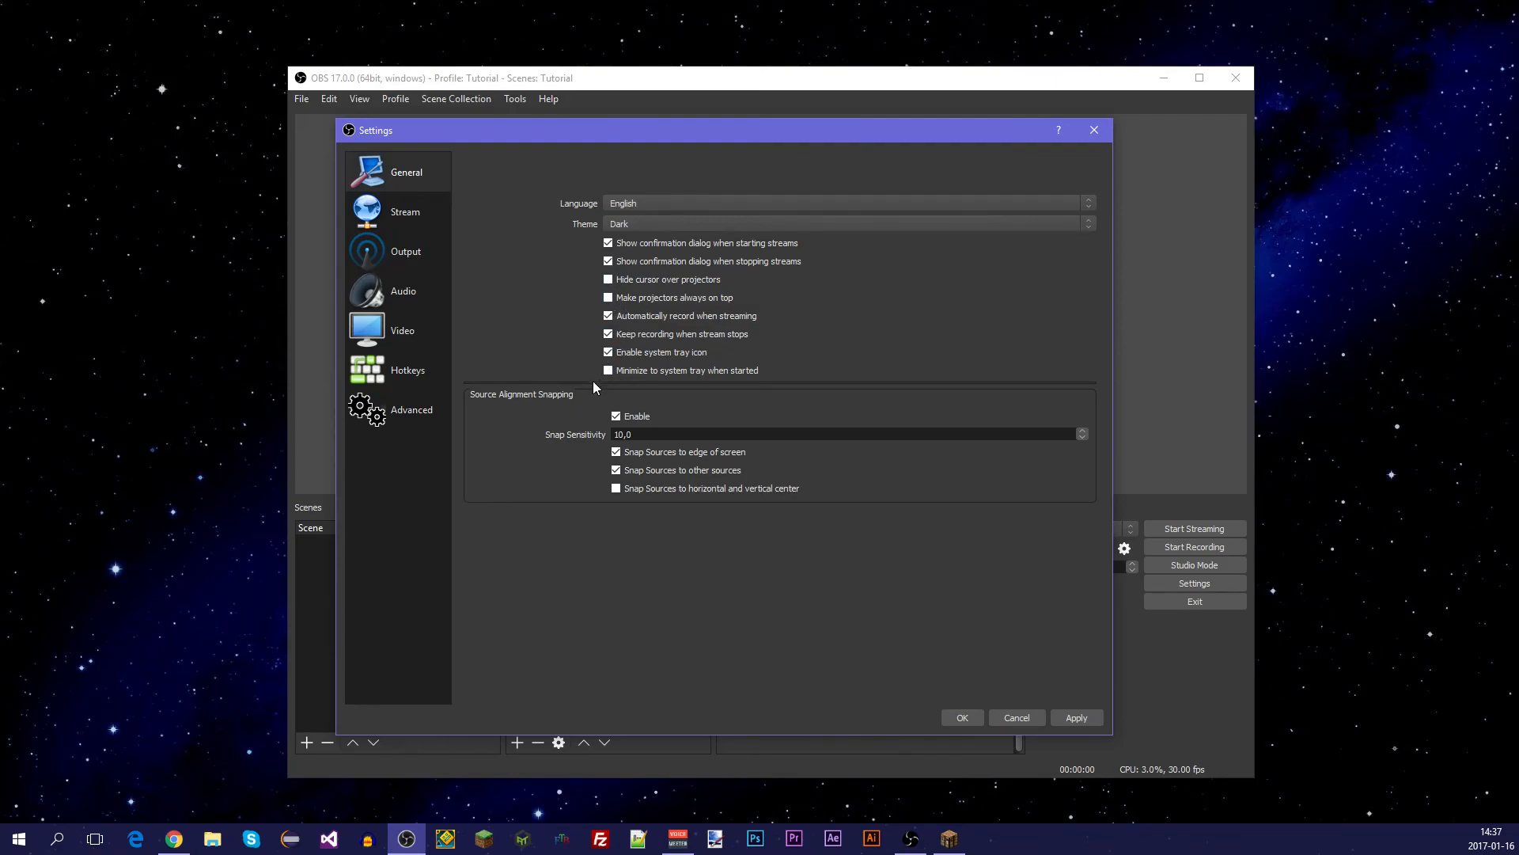
# Open the stream settings and go through the main streaming services on offer, ending on Twitch.
pyautogui.click(439, 224)
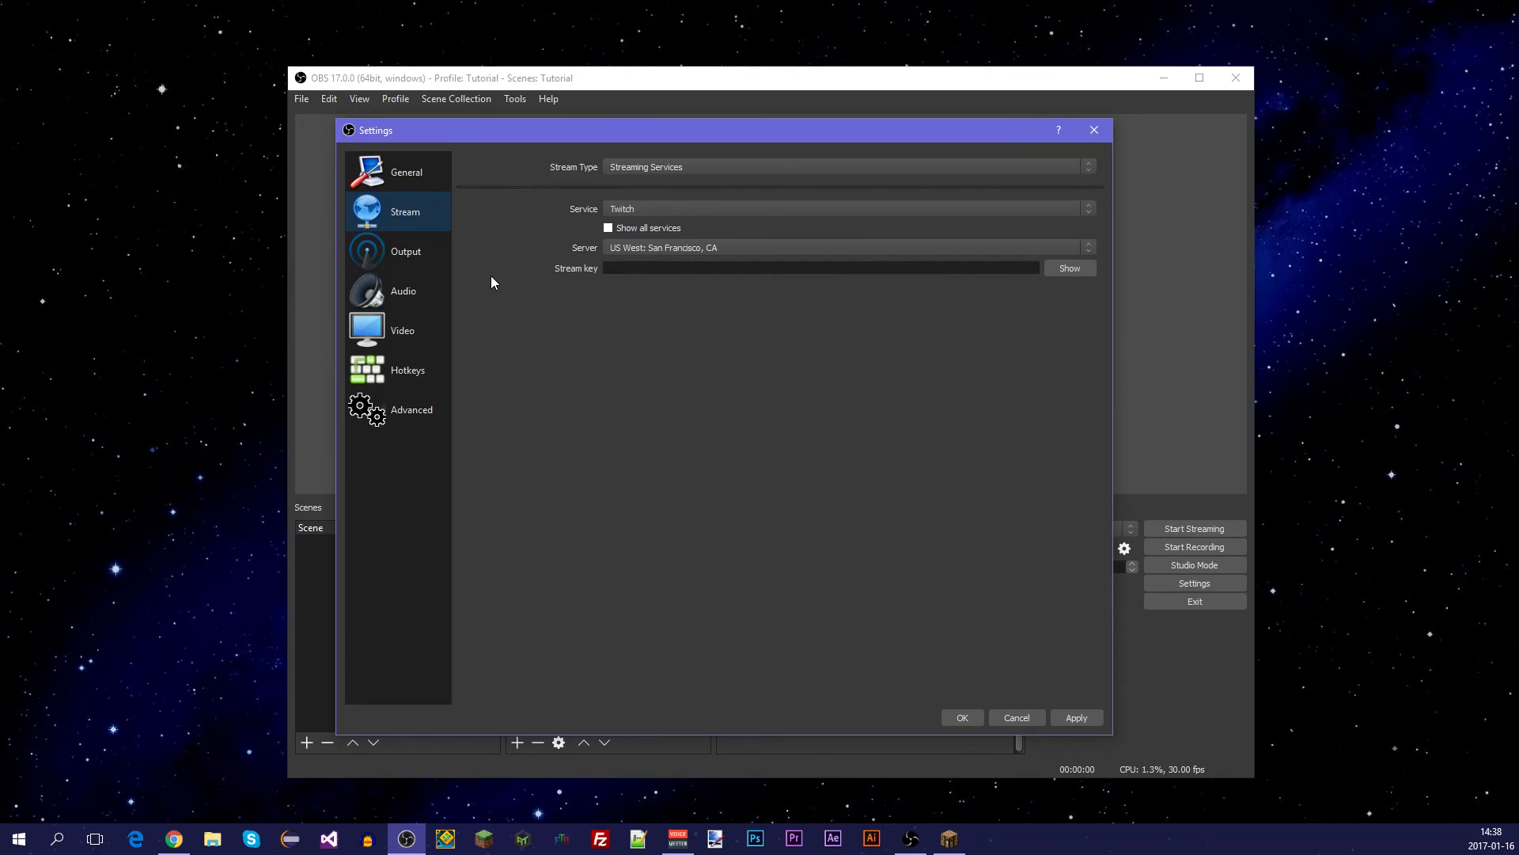
pyautogui.click(697, 204)
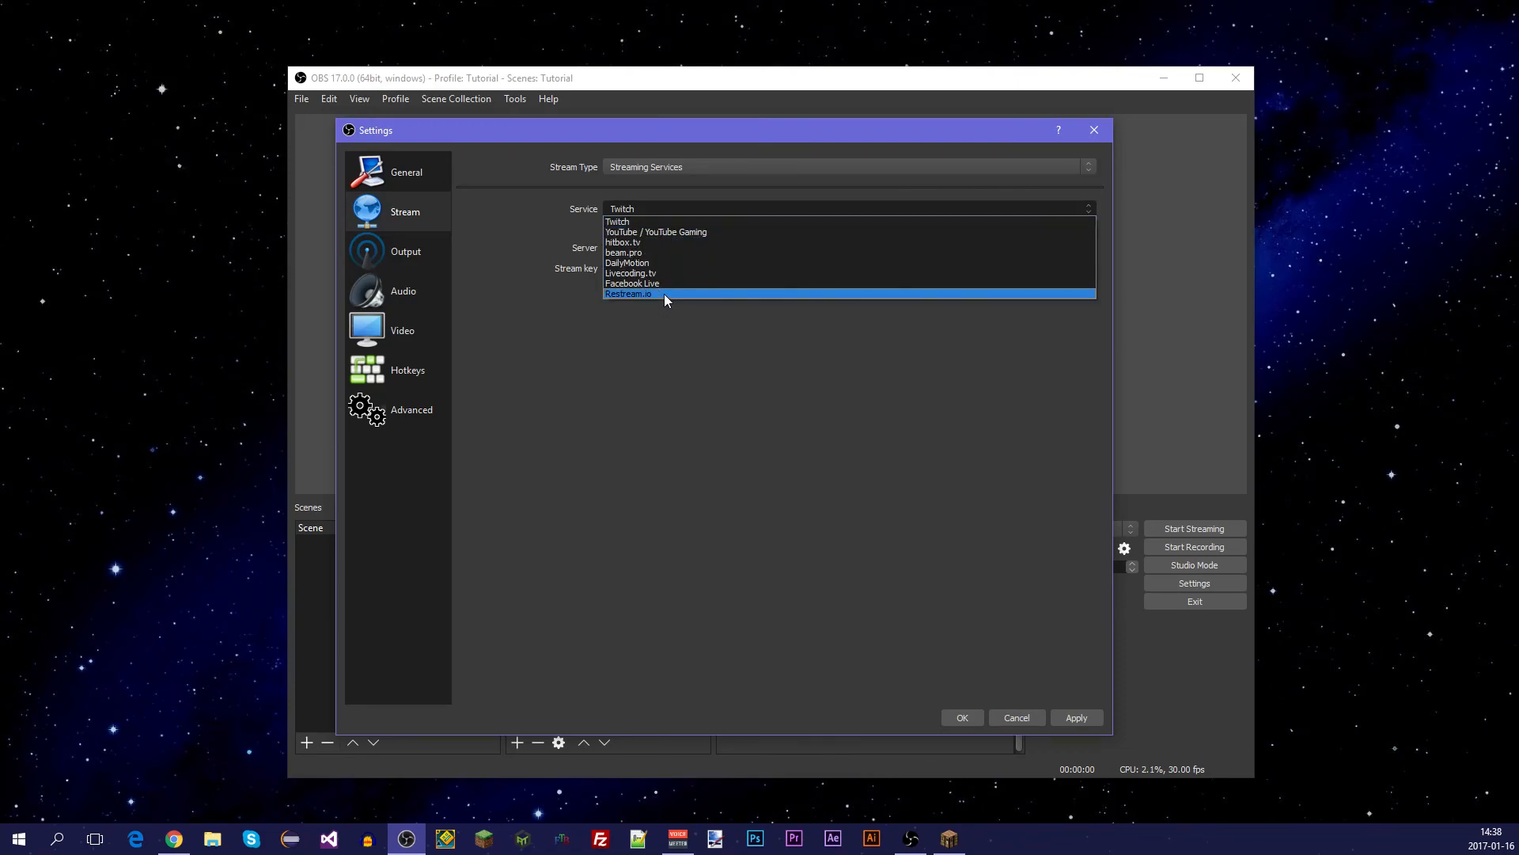
pyautogui.click(657, 293)
pyautogui.click(673, 203)
pyautogui.click(668, 231)
pyautogui.click(671, 209)
pyautogui.click(671, 222)
pyautogui.click(677, 210)
pyautogui.click(663, 356)
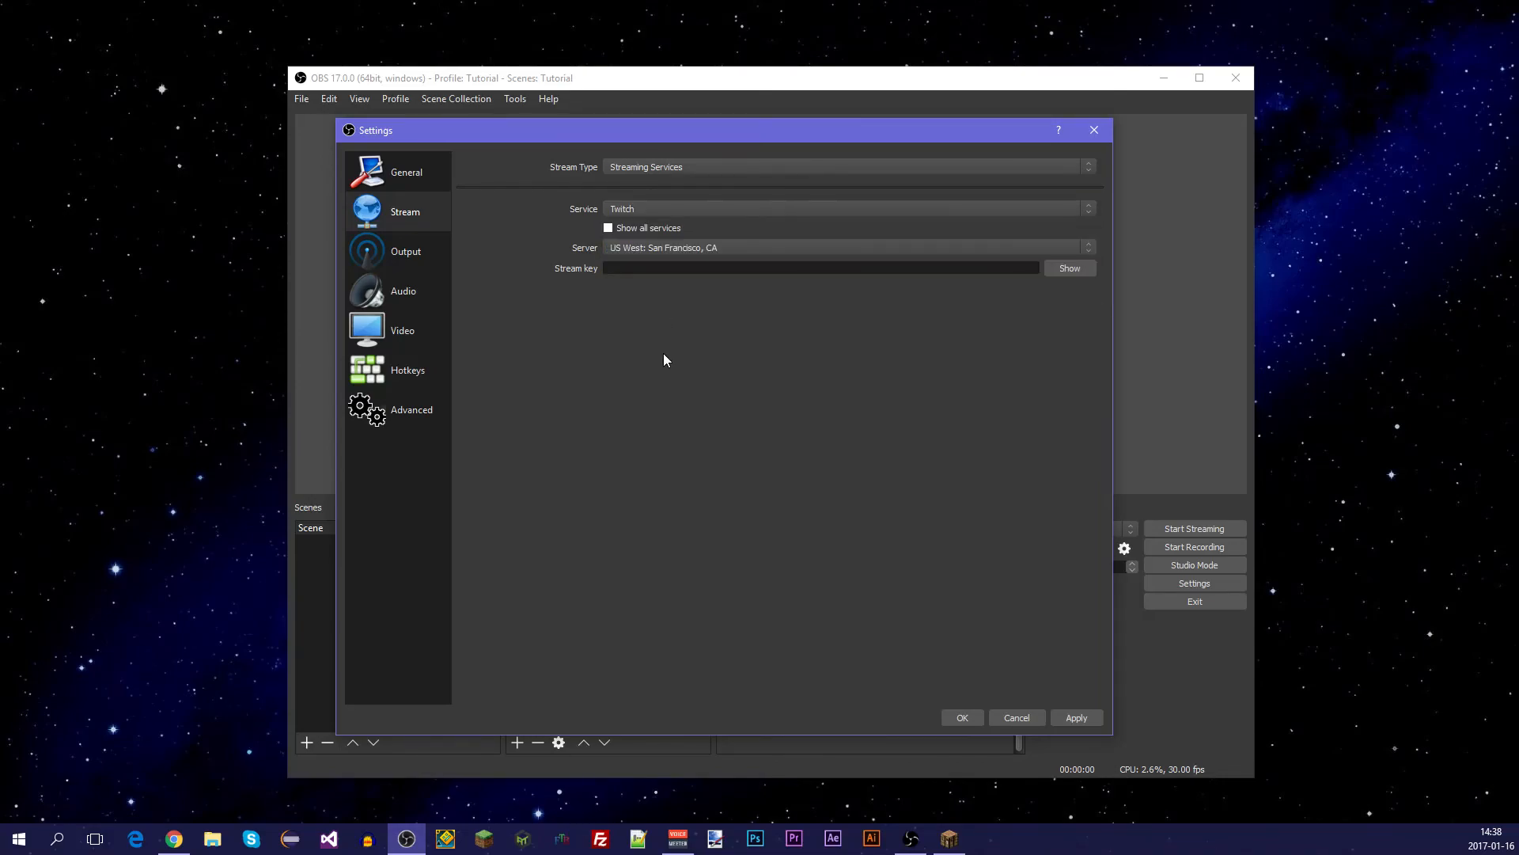
# Examine the full and the short list of streaming services and the servers offered for Twitch.
pyautogui.click(631, 215)
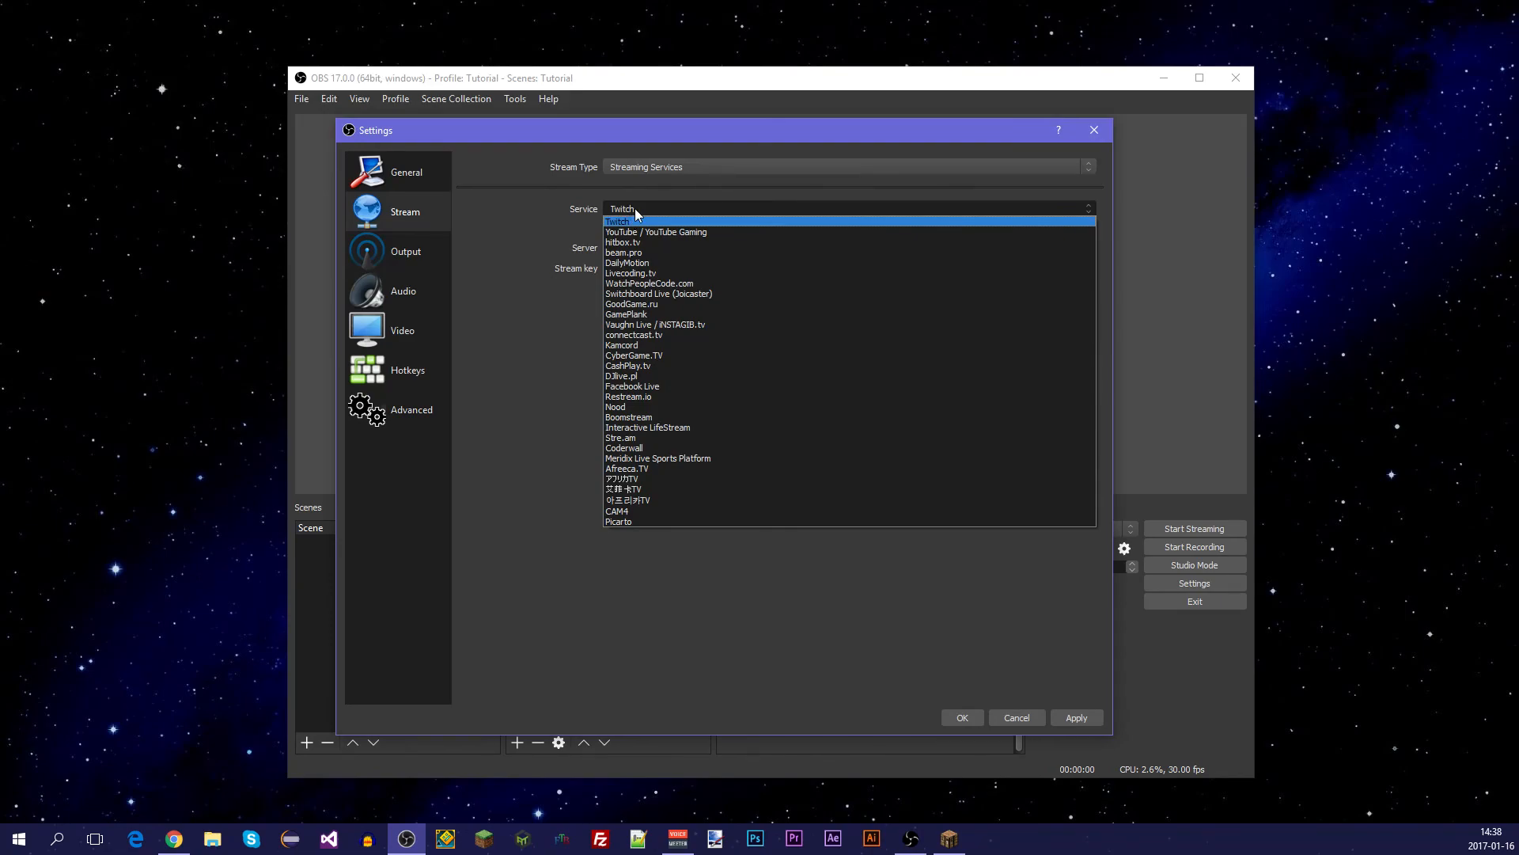
pyautogui.click(624, 220)
pyautogui.click(640, 201)
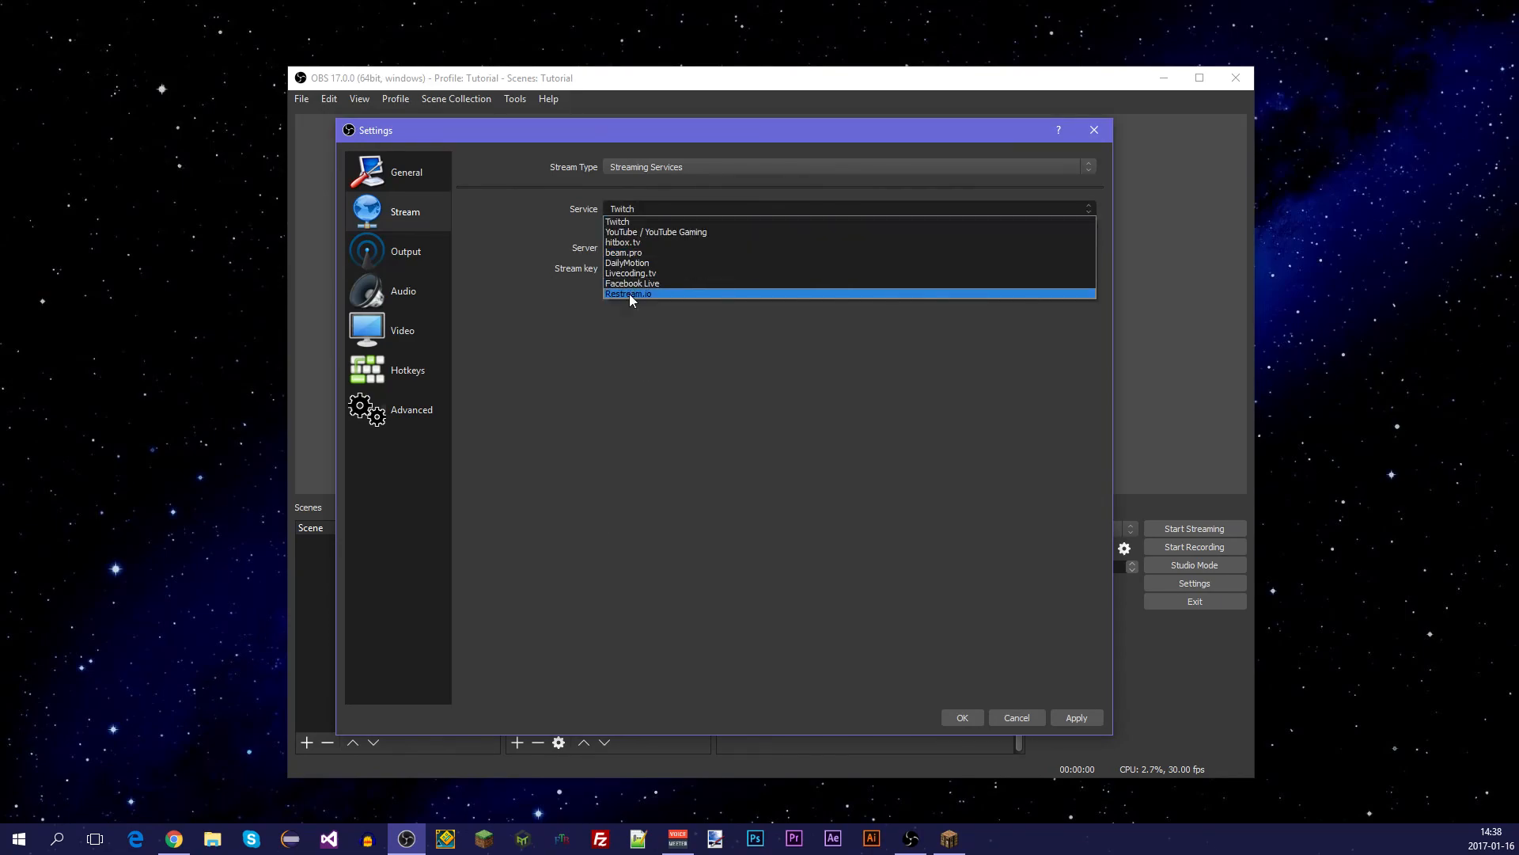
pyautogui.click(641, 210)
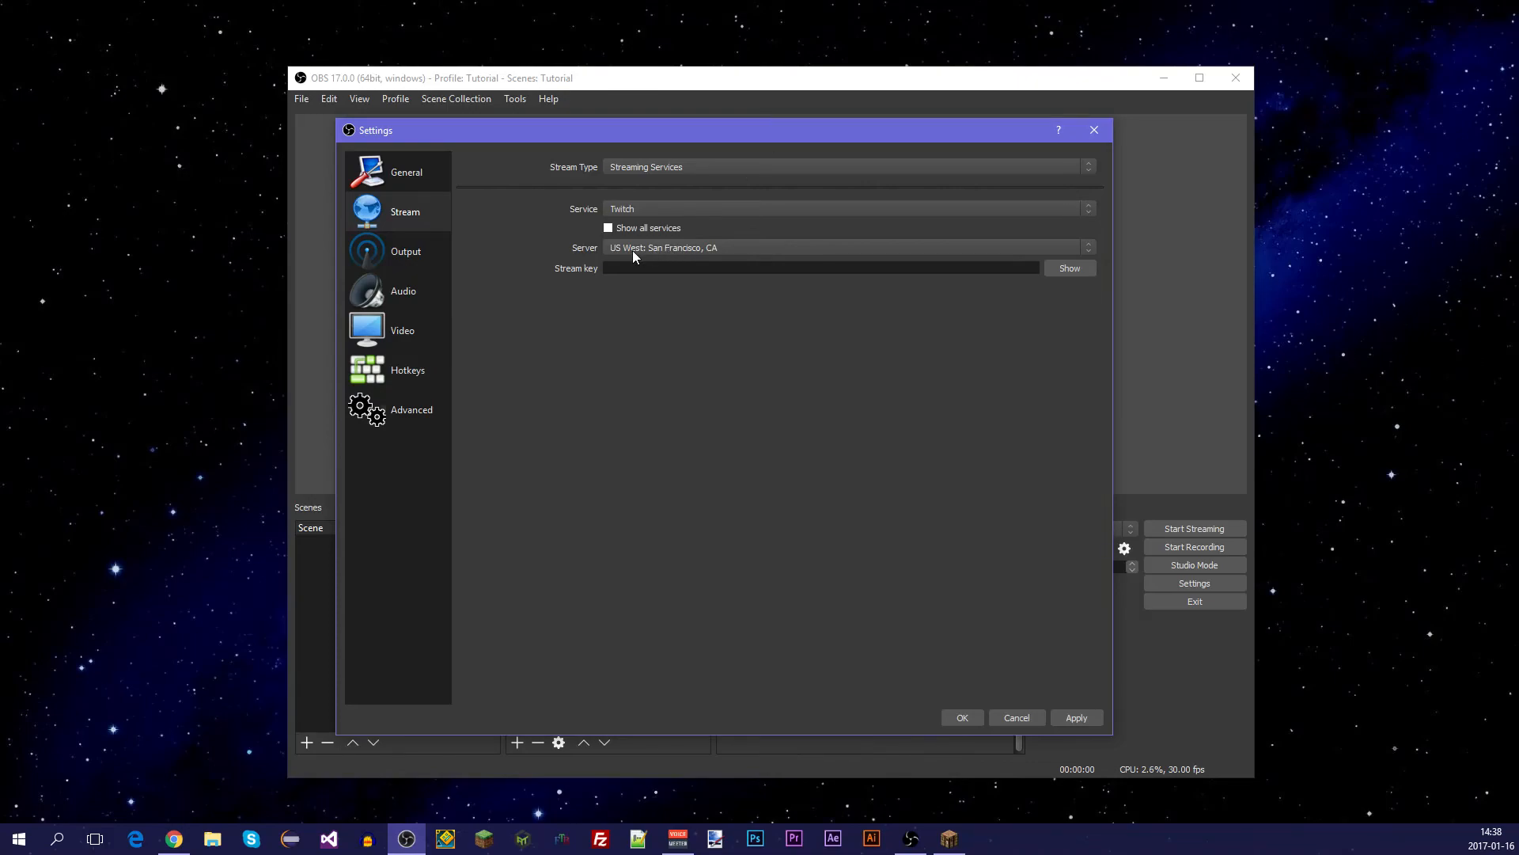
pyautogui.click(736, 252)
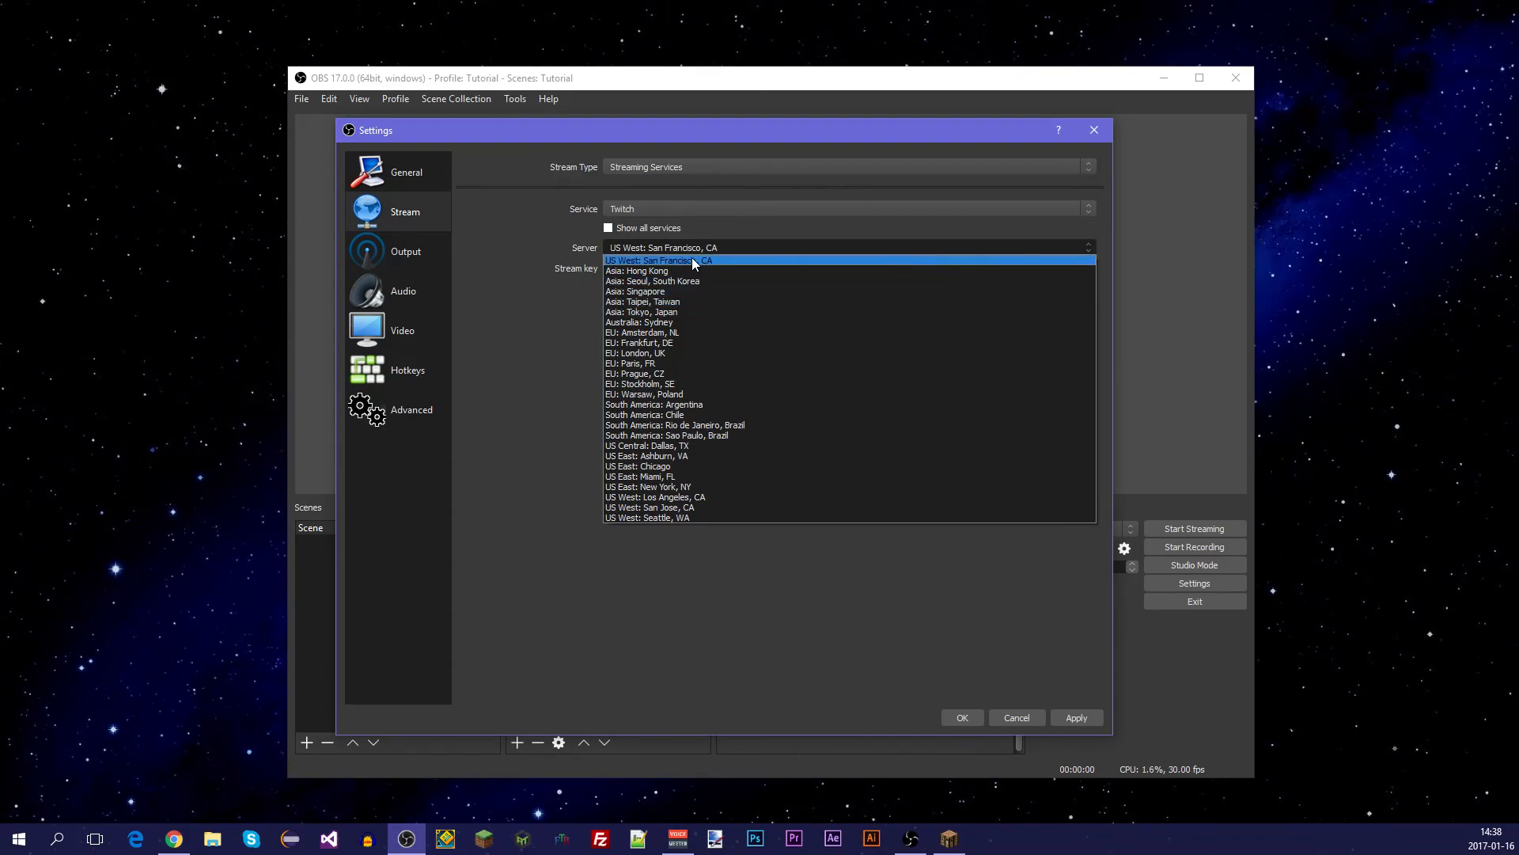
pyautogui.click(565, 416)
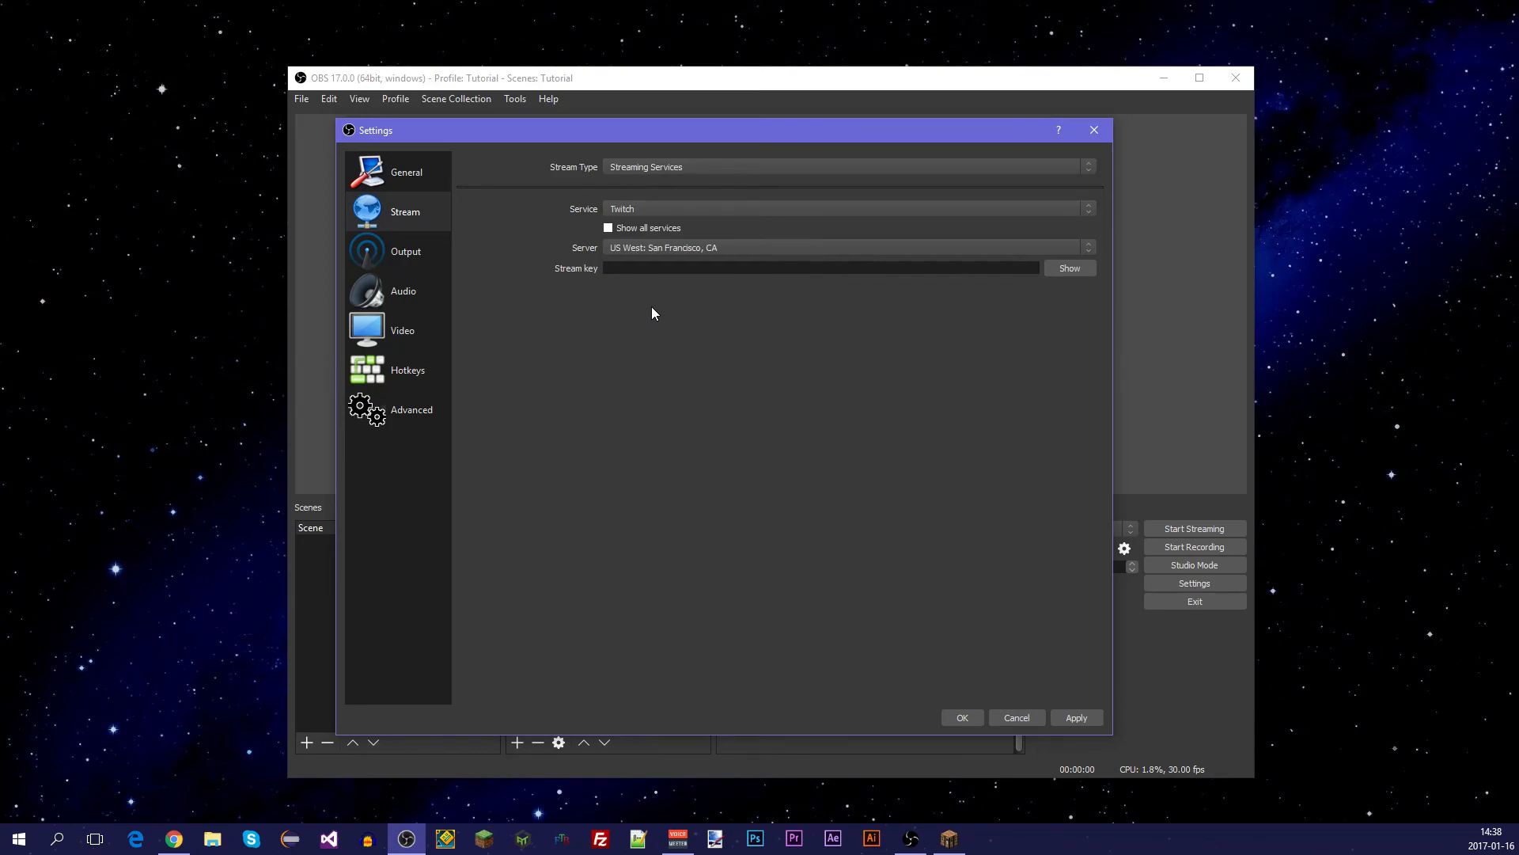
# Set the streaming service to YouTube / YouTube Gaming and keep the Primary YouTube ingest server.
pyautogui.click(701, 208)
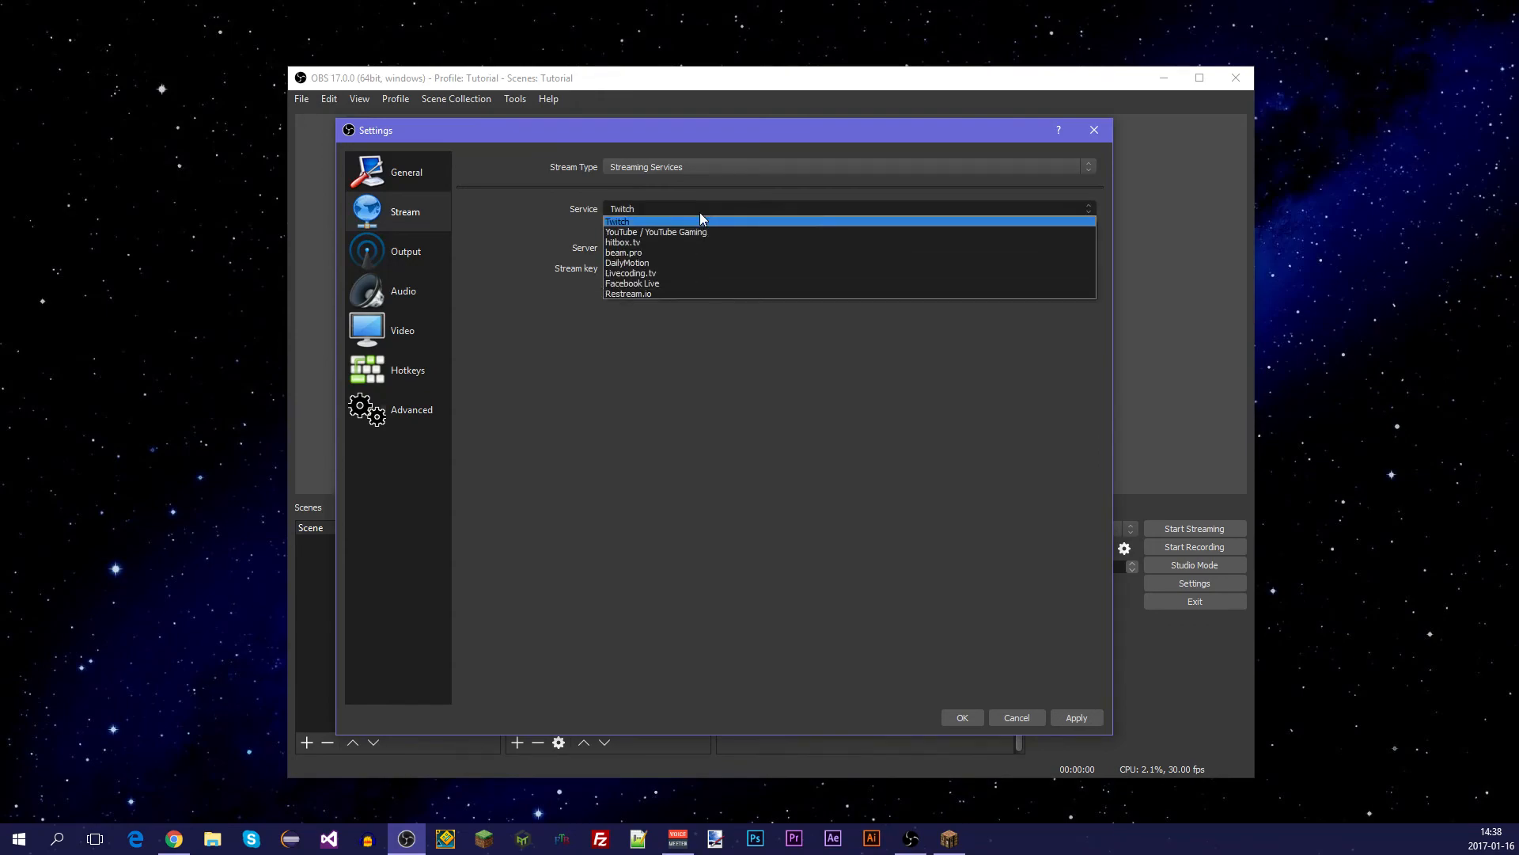
pyautogui.click(665, 231)
pyautogui.click(674, 247)
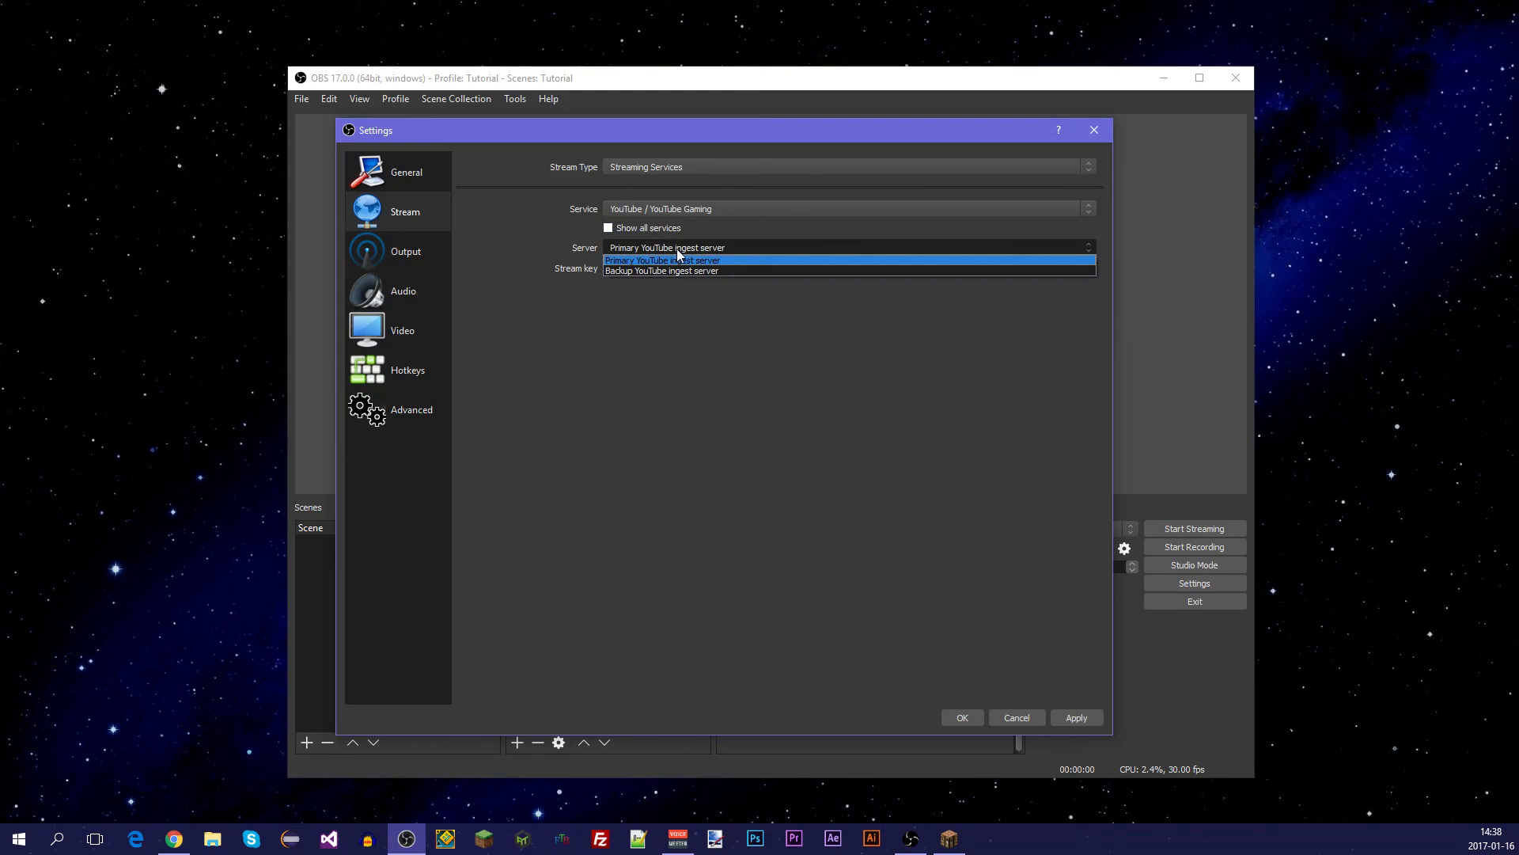
pyautogui.click(629, 249)
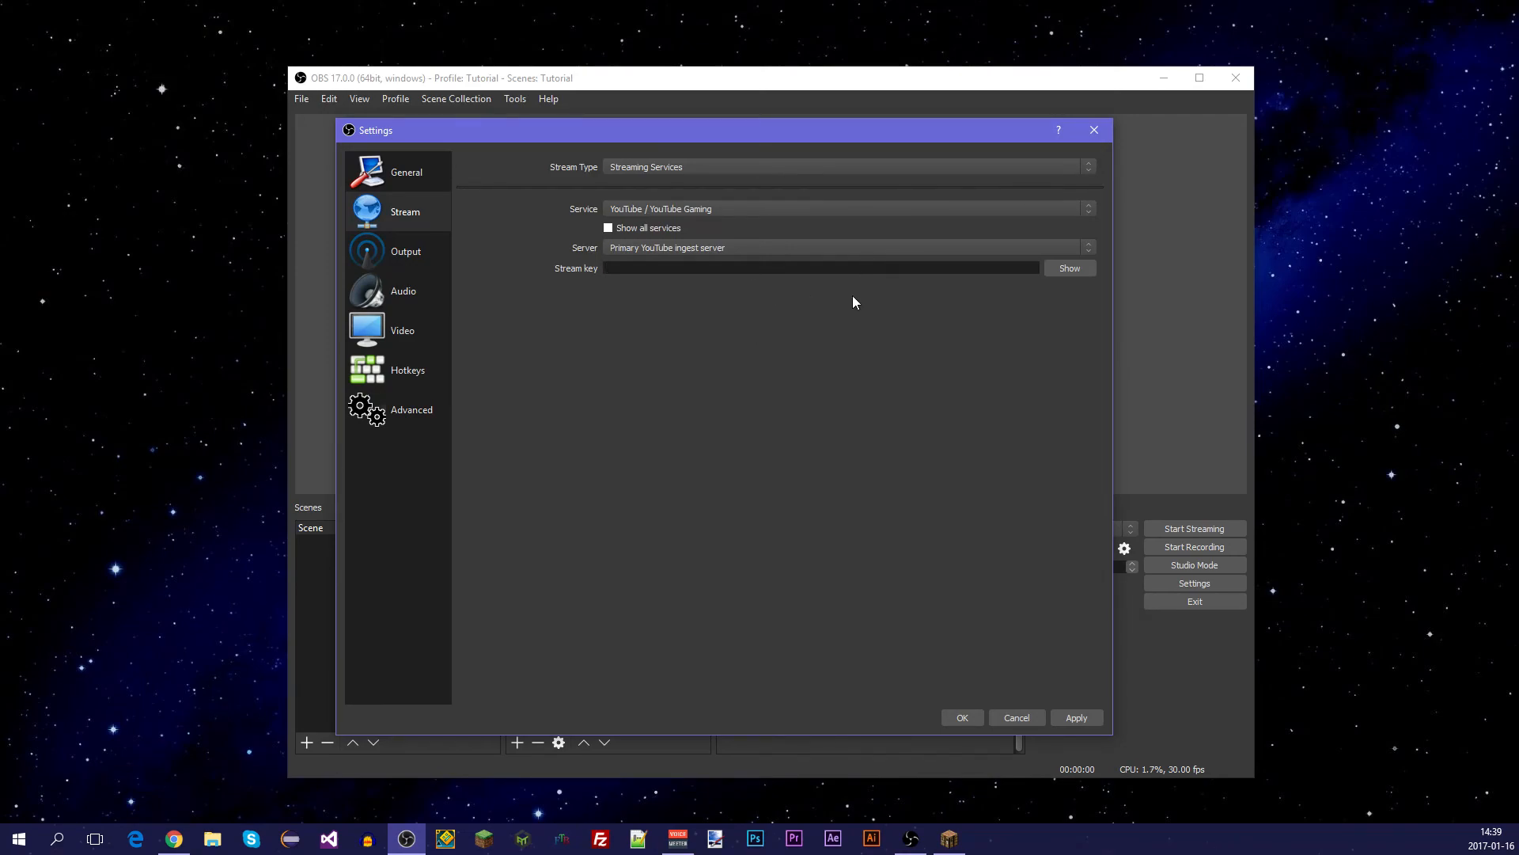
# Open the output settings, inspect what the Advanced output mode offers and return to Simple mode.
pyautogui.click(432, 256)
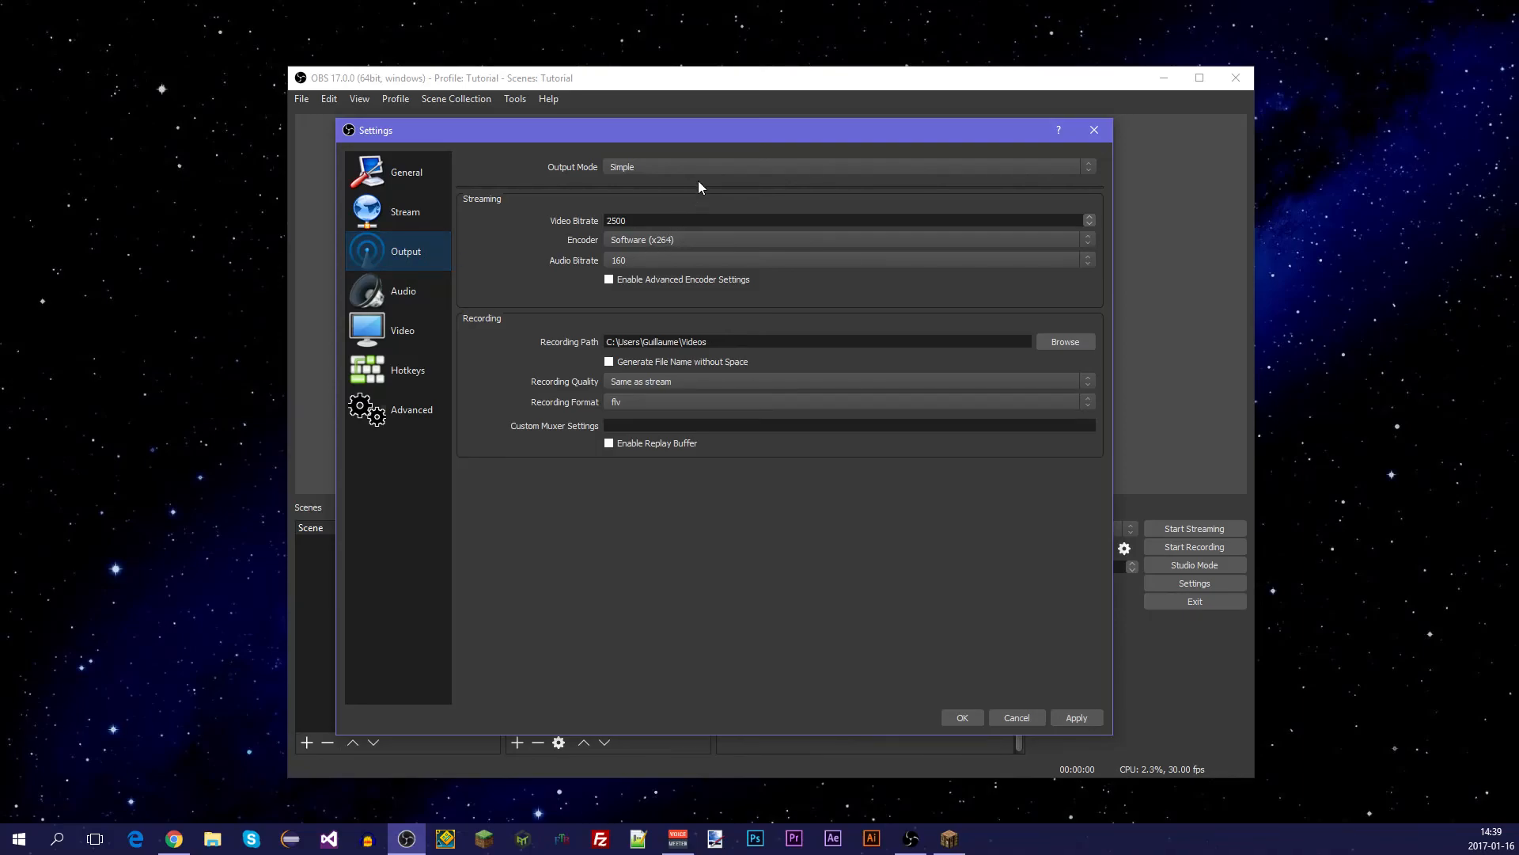
pyautogui.click(657, 166)
pyautogui.click(650, 184)
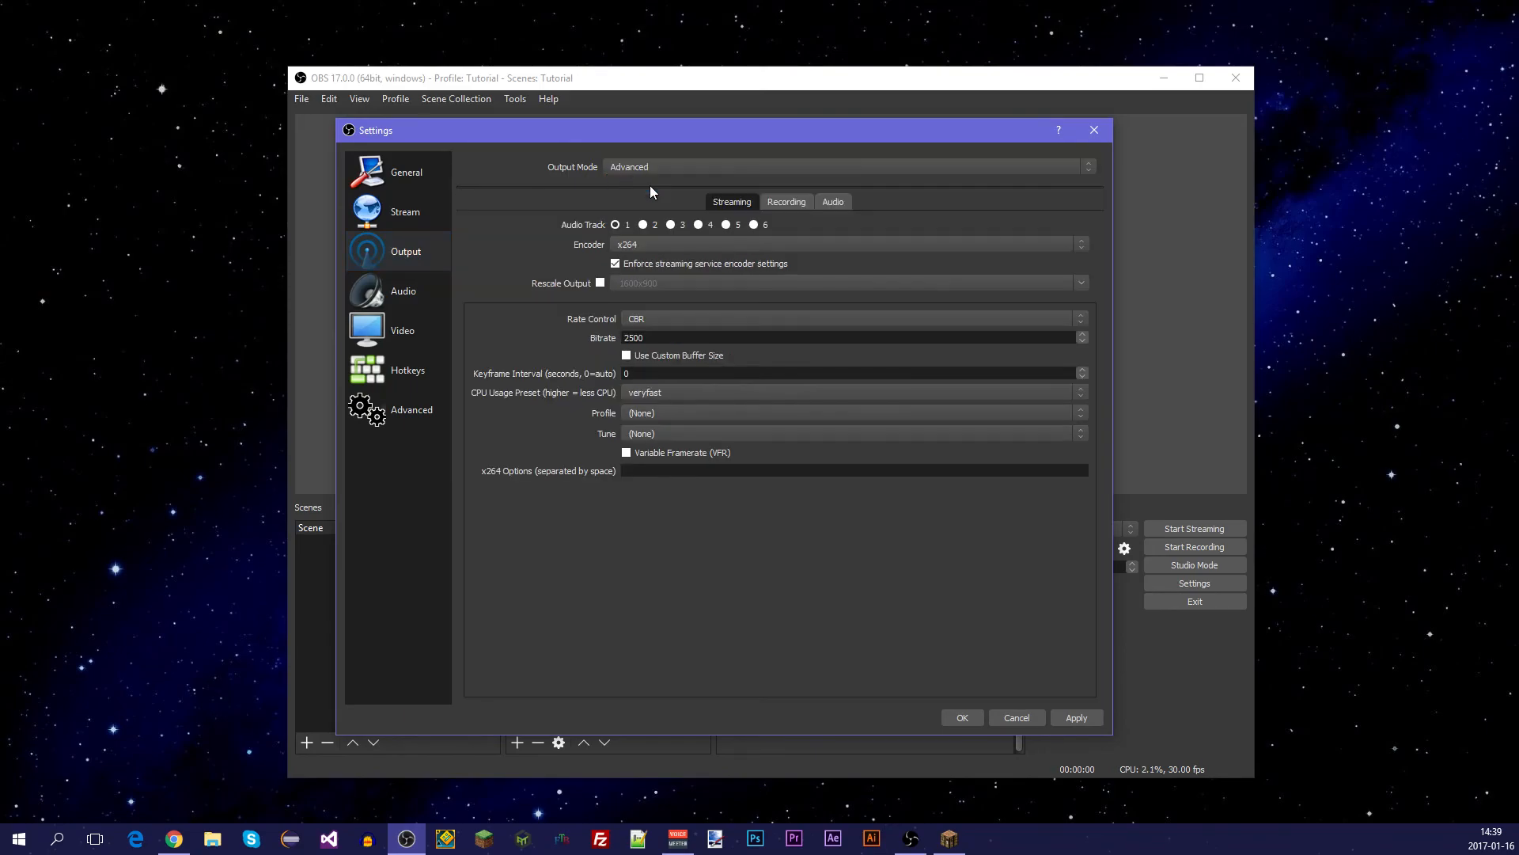
pyautogui.click(664, 164)
pyautogui.click(661, 172)
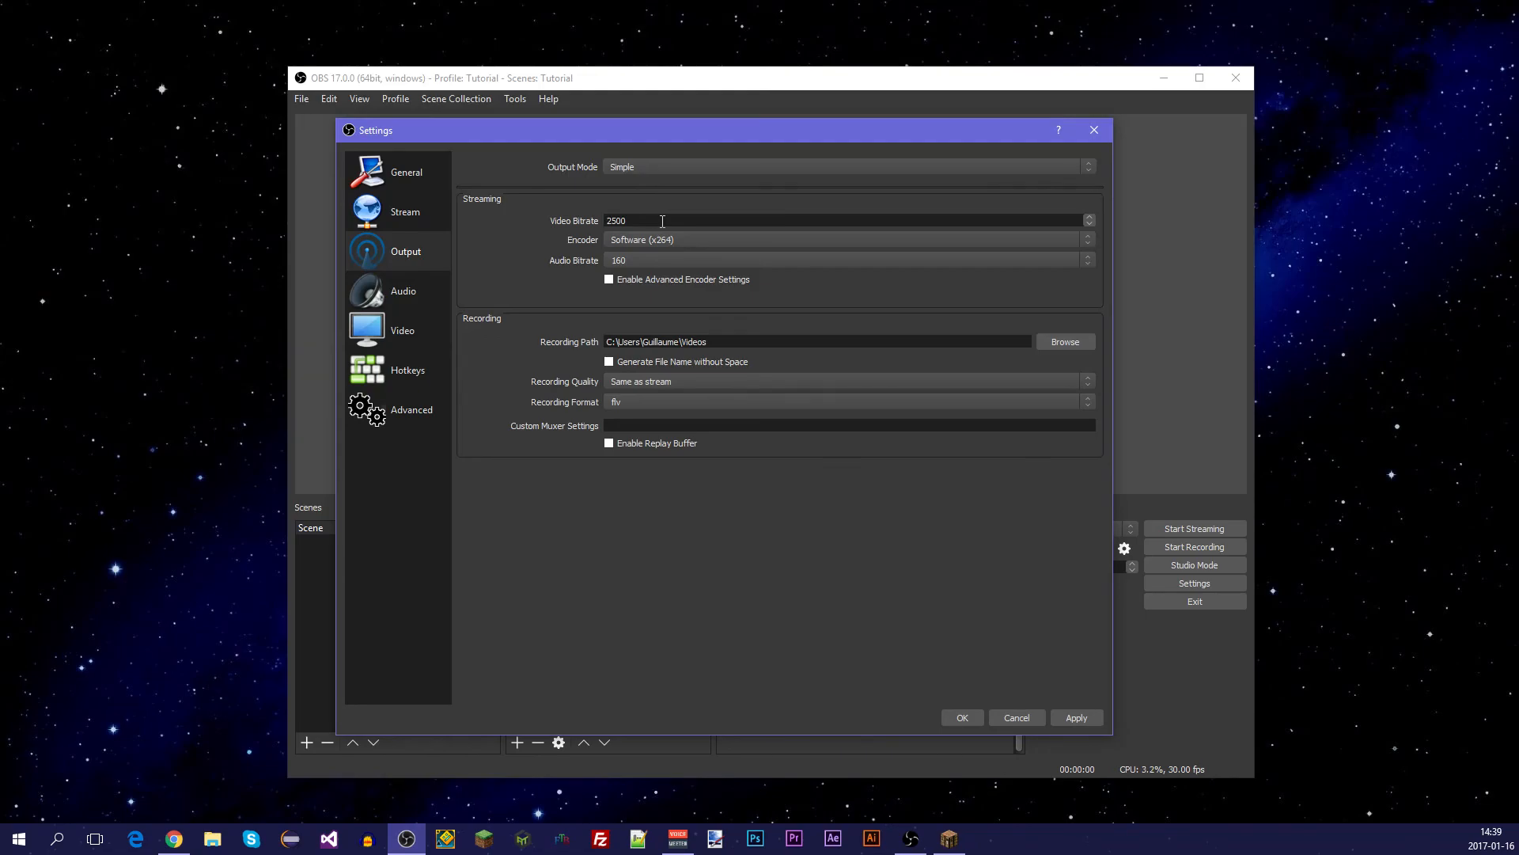
# Try lower streaming video bitrates such as 1000 and 500, and set the value to 5000.
pyautogui.moveTo(663, 220); pyautogui.dragTo(519, 225)
pyautogui.write('5000')
pyautogui.moveTo(639, 217); pyautogui.dragTo(562, 223)
pyautogui.write('1000')
pyautogui.press('BackSpace')
pyautogui.press('BackSpace')
pyautogui.press('BackSpace')
pyautogui.press('BackSpace')
pyautogui.write('500')
pyautogui.press('BackSpace')
pyautogui.press('BackSpace')
pyautogui.press('BackSpace')
pyautogui.write('5000')
# Try a streaming video bitrate of 10000 and restore it to 5000.
pyautogui.moveTo(678, 222); pyautogui.dragTo(480, 215)
pyautogui.write('10000')
pyautogui.press('BackSpace')
pyautogui.press('BackSpace')
pyautogui.press('BackSpace')
pyautogui.press('BackSpace')
pyautogui.press('BackSpace')
pyautogui.write('5000')
# Switch the streaming encoder to Hardware (NVENC) and return it to Software (x264).
pyautogui.click(683, 239)
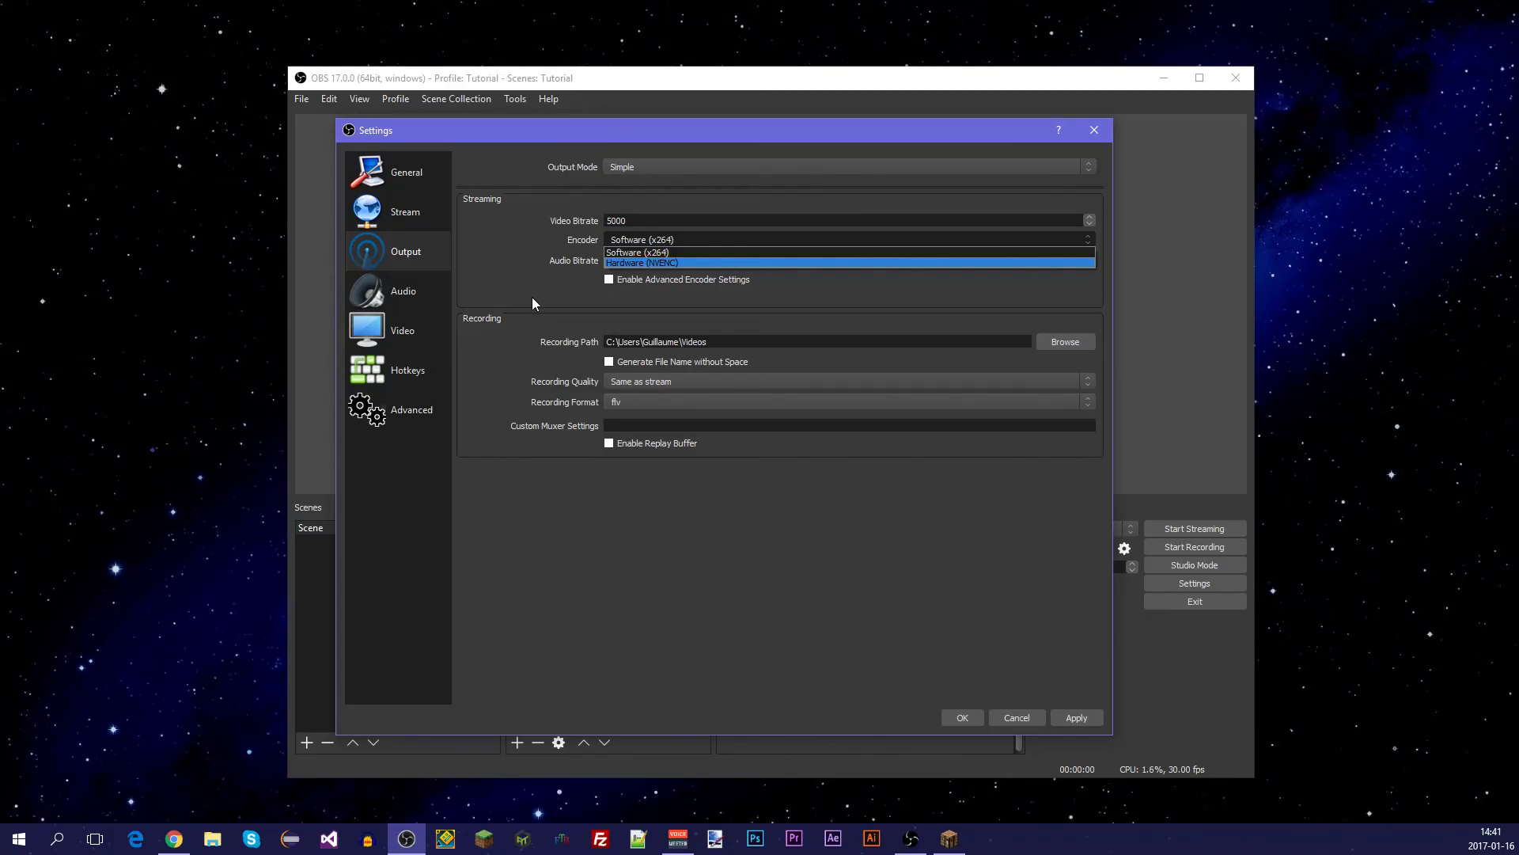
pyautogui.click(687, 262)
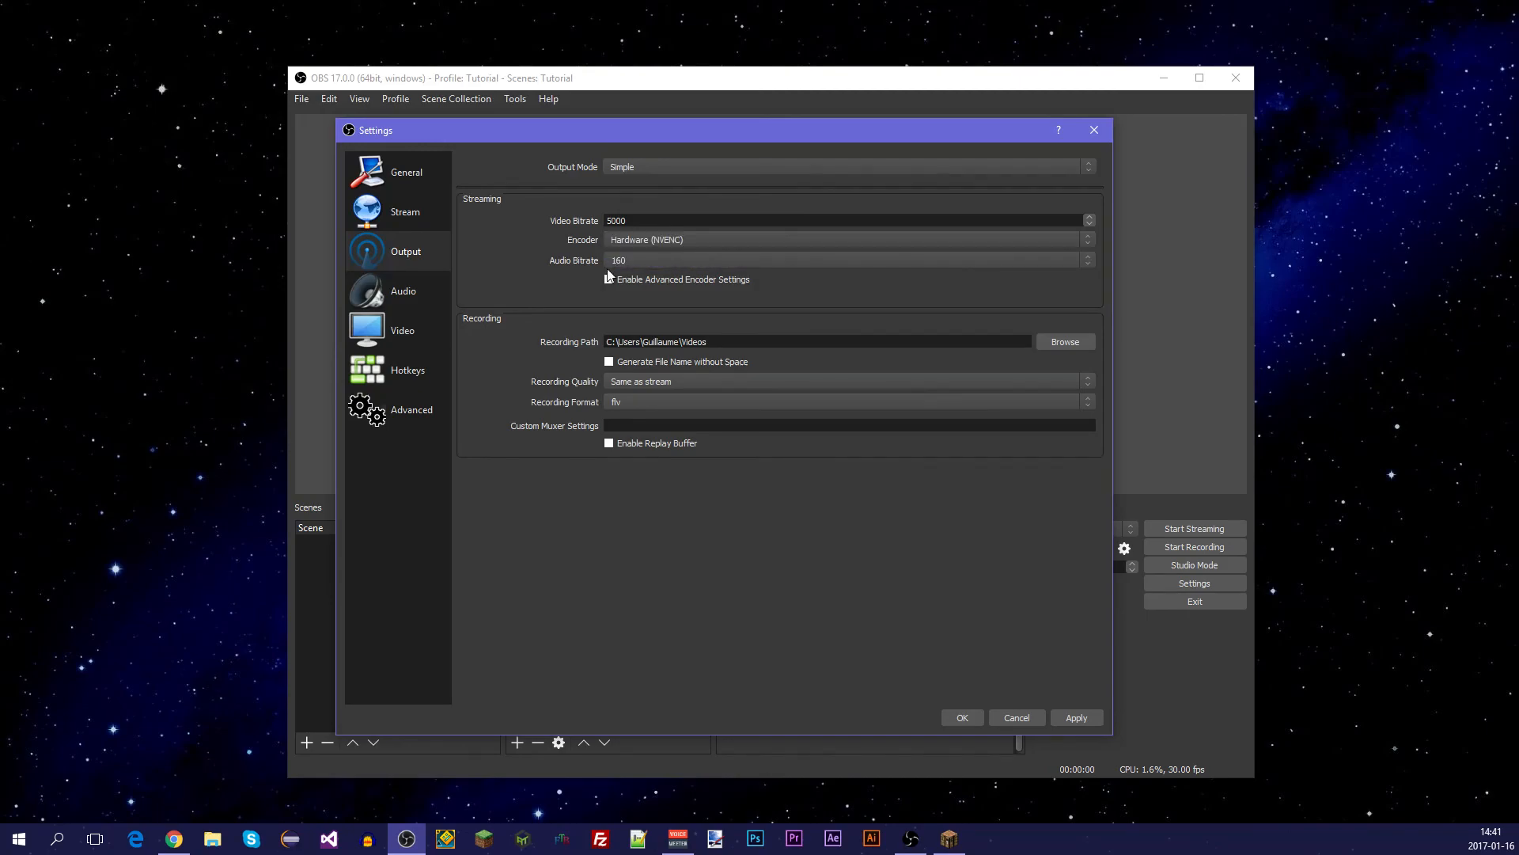
pyautogui.click(688, 242)
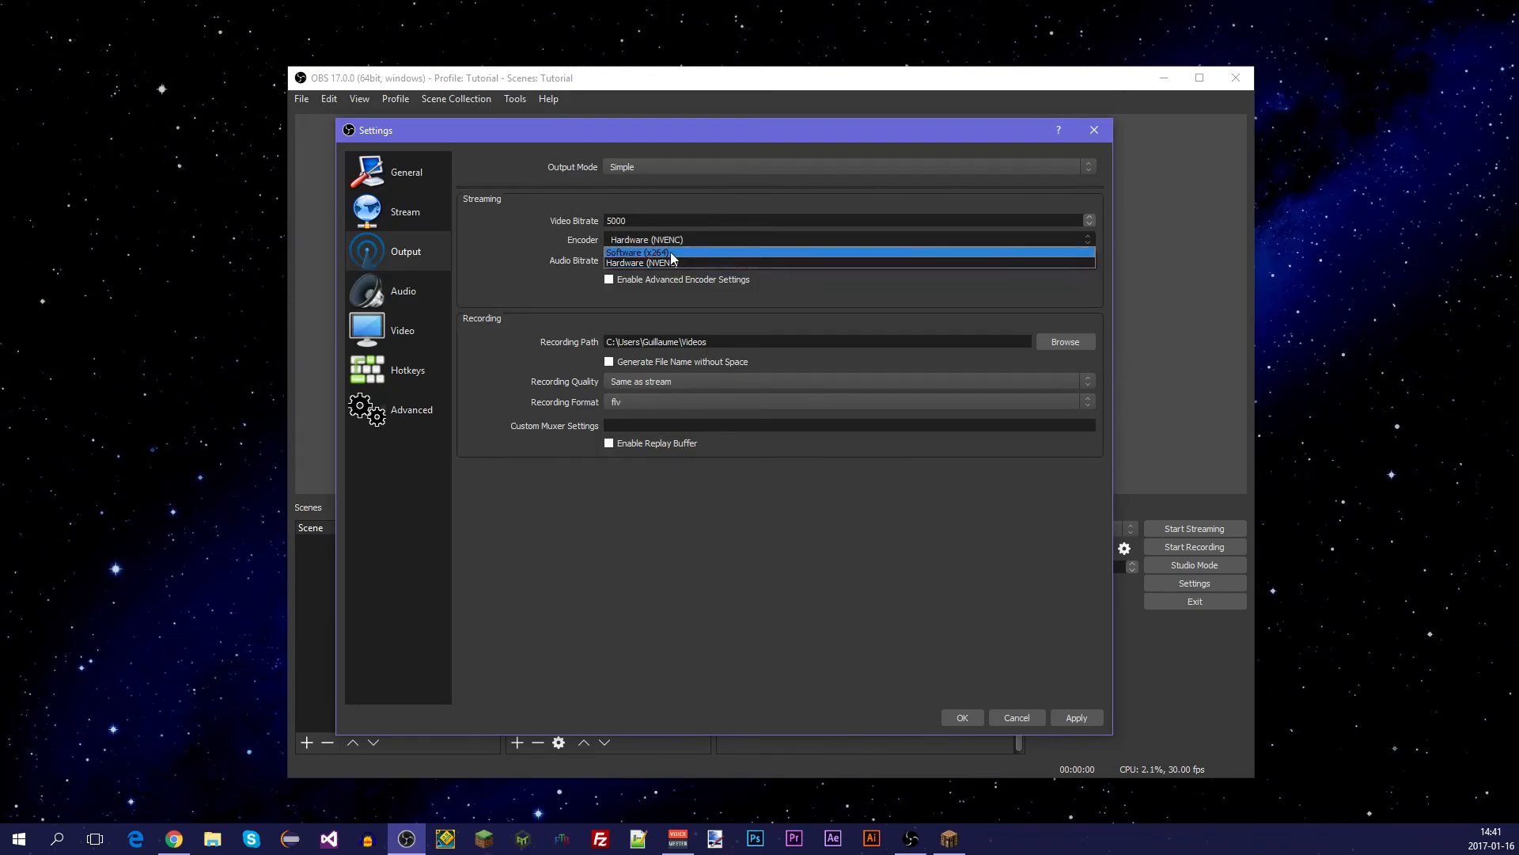
pyautogui.click(663, 253)
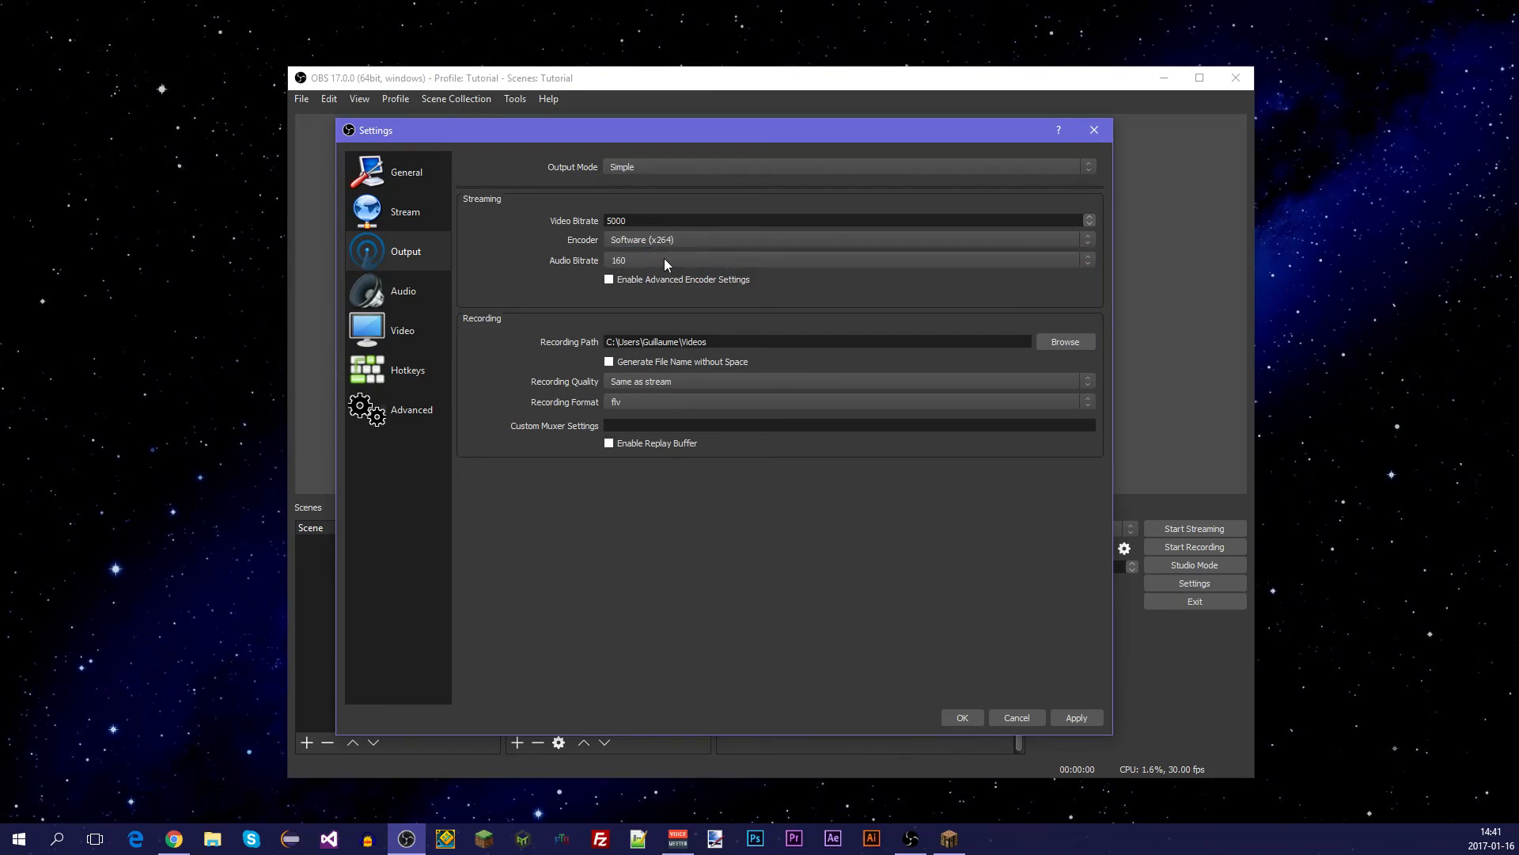
# Try streaming audio bitrates of 320, 192 and 256.
pyautogui.click(665, 261)
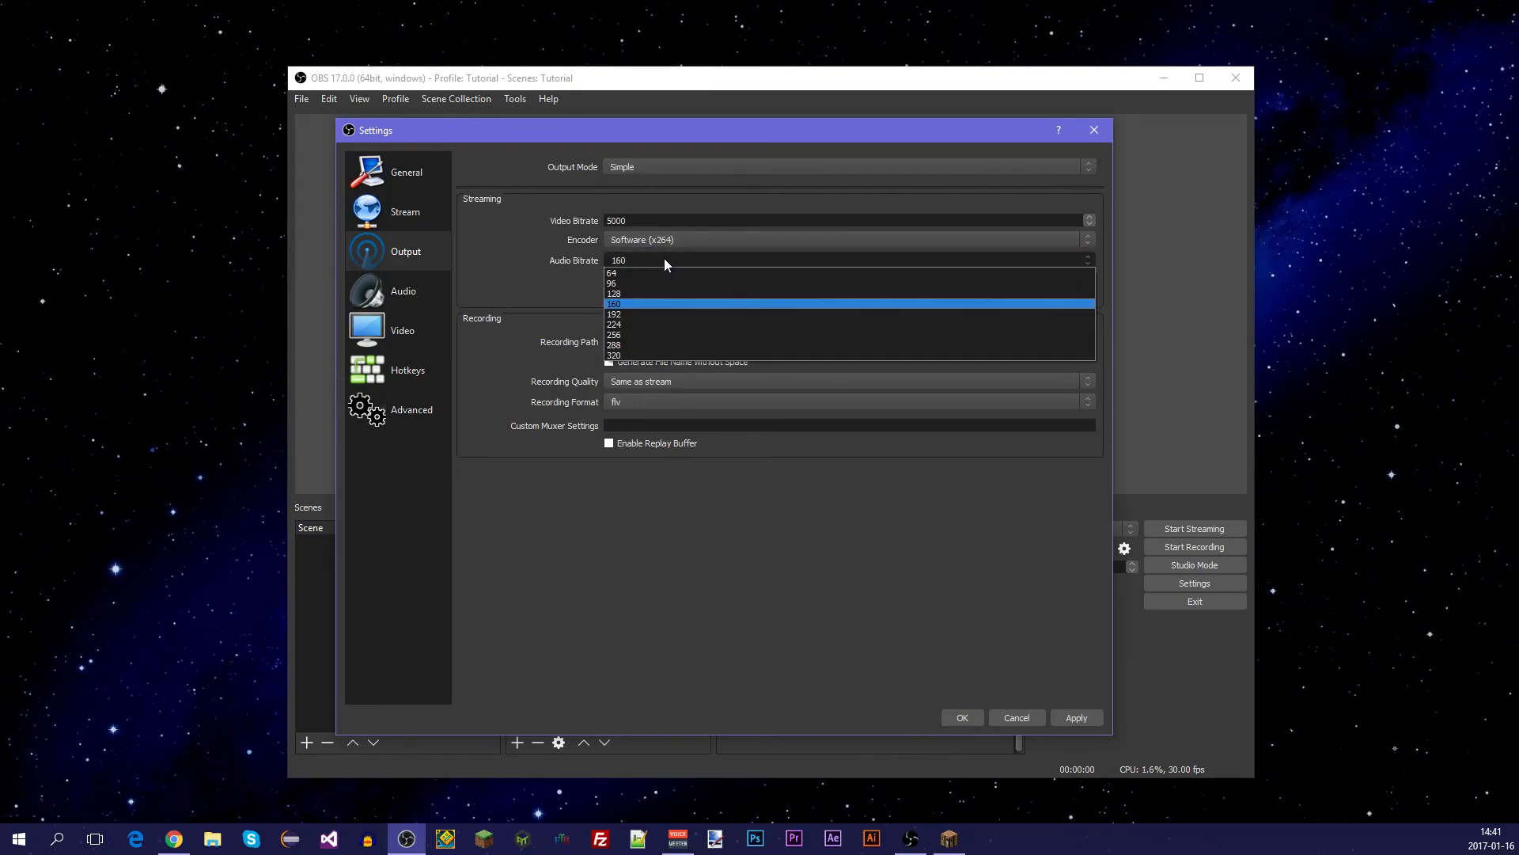
pyautogui.click(655, 358)
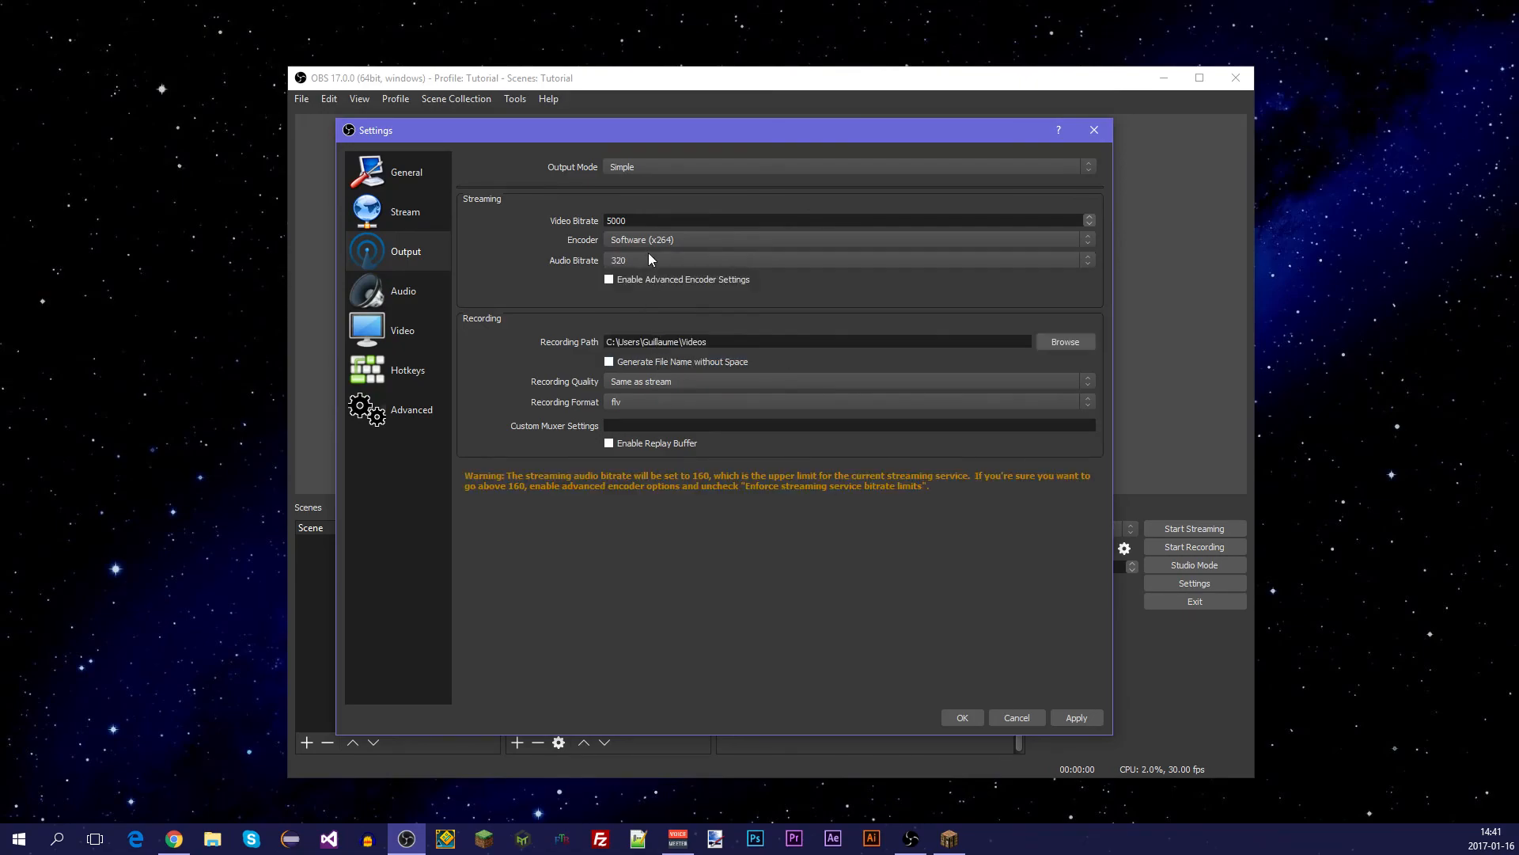
pyautogui.click(649, 265)
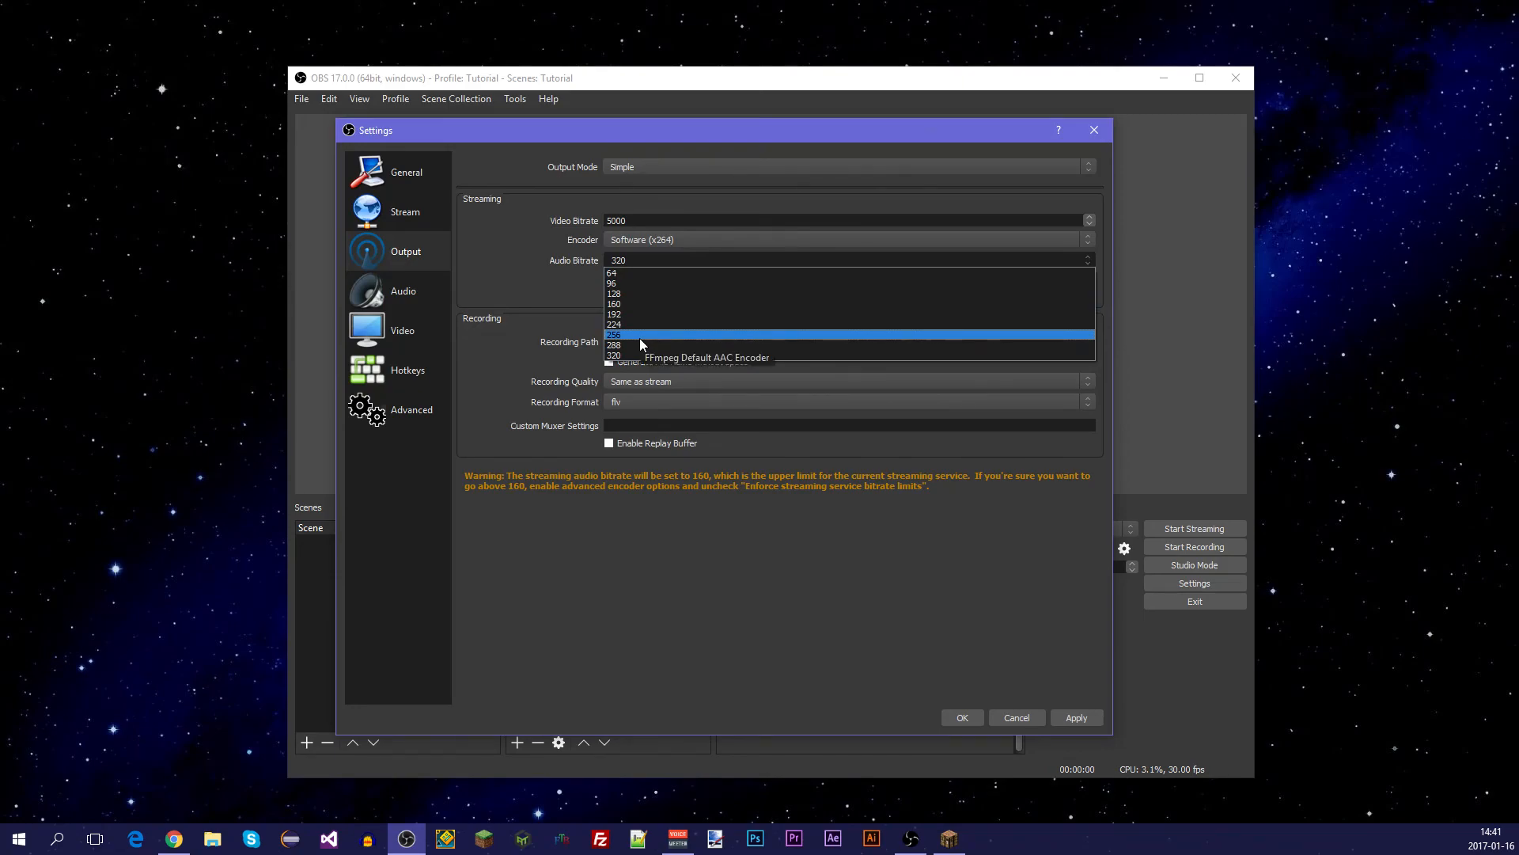
pyautogui.click(630, 312)
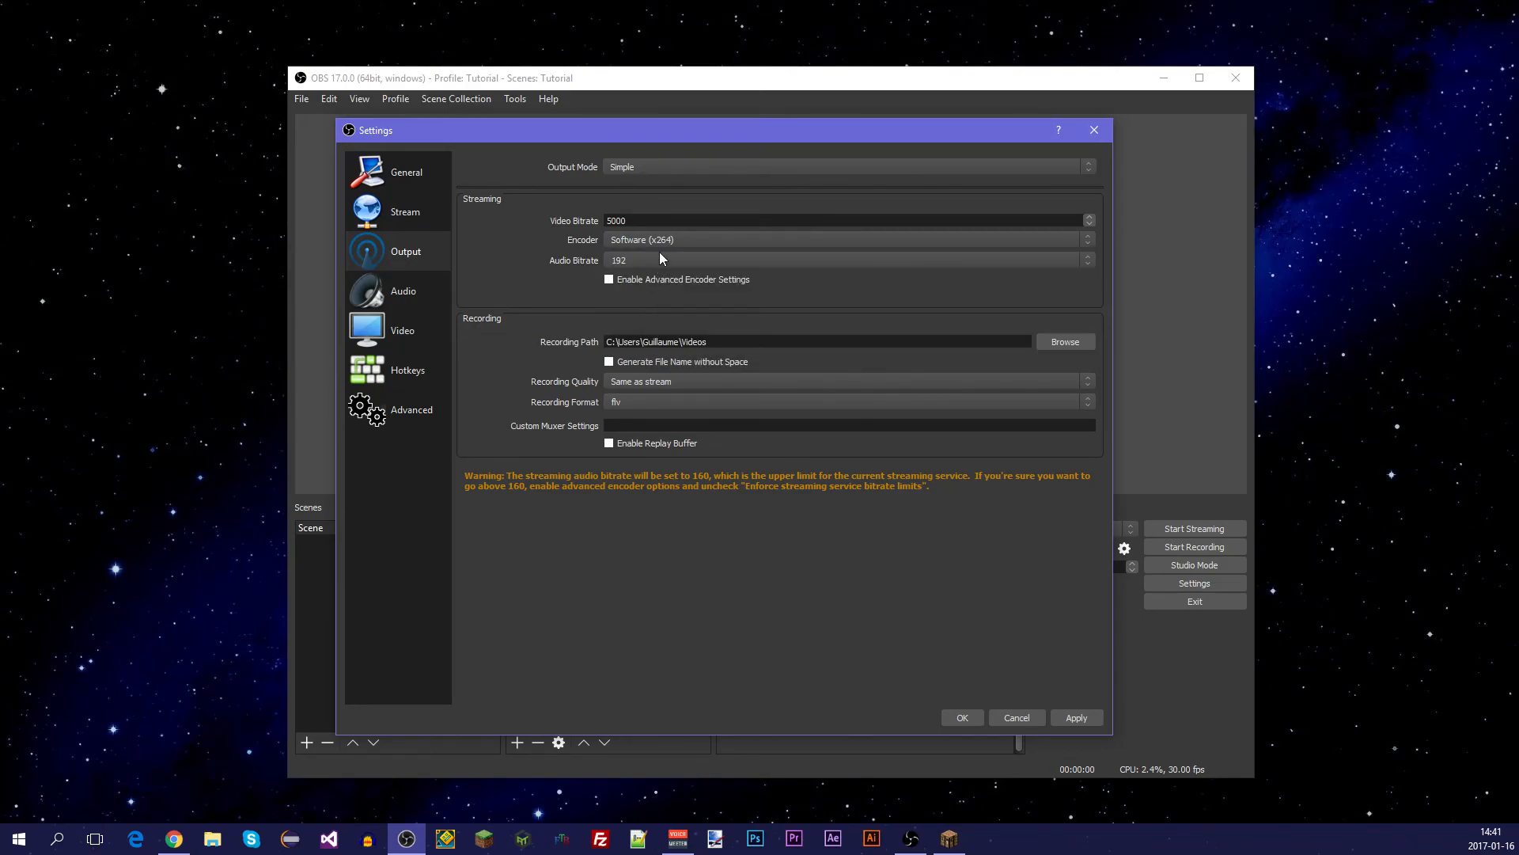
pyautogui.click(652, 260)
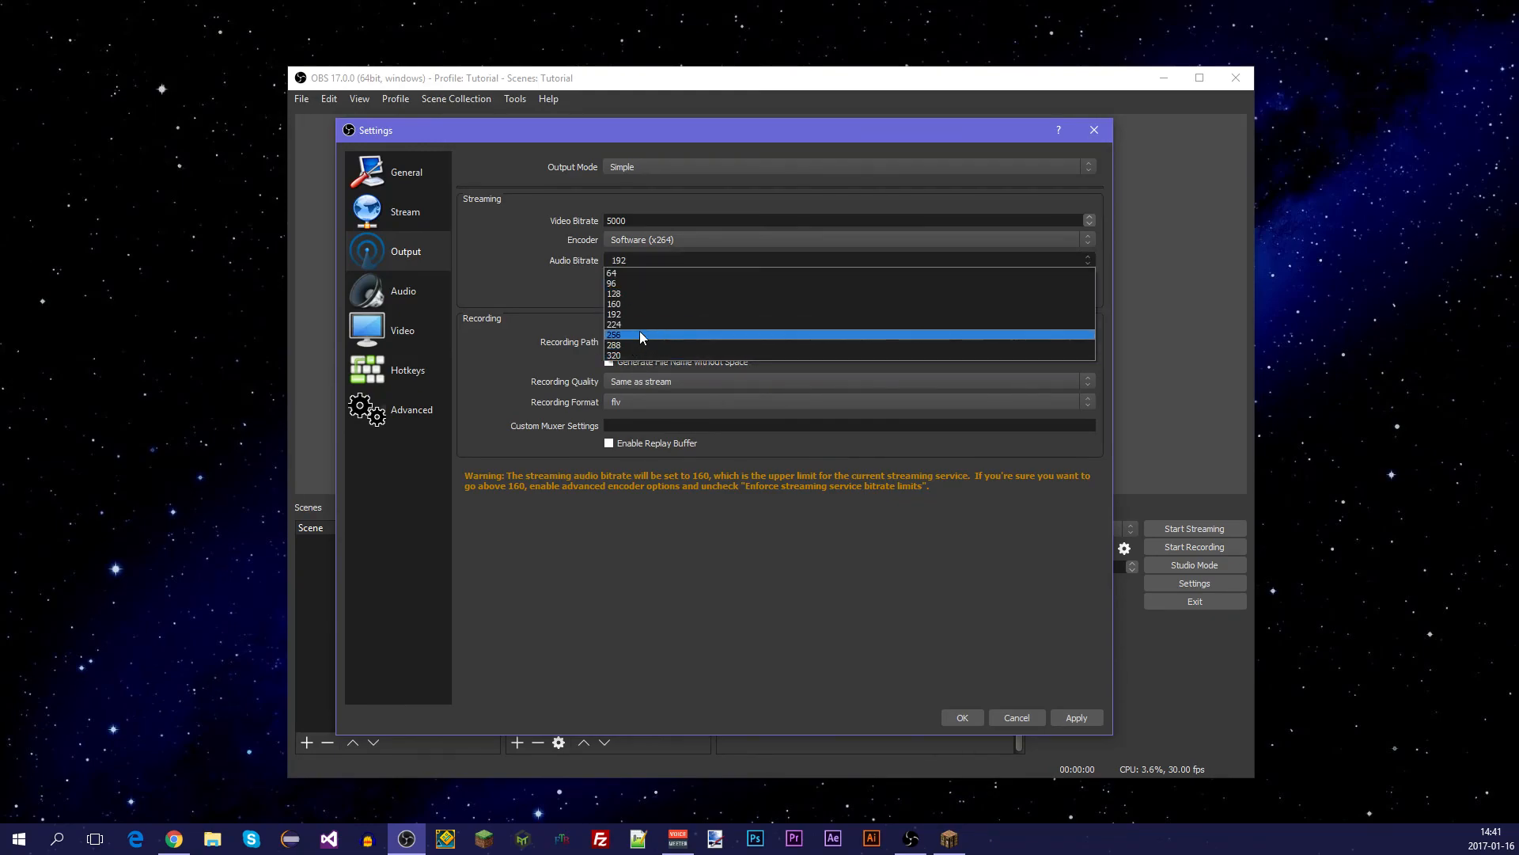
pyautogui.click(639, 335)
# Set the streaming audio bitrate to 320, leaving the Software (x264) encoder selected.
pyautogui.click(686, 246)
pyautogui.click(686, 245)
pyautogui.click(682, 256)
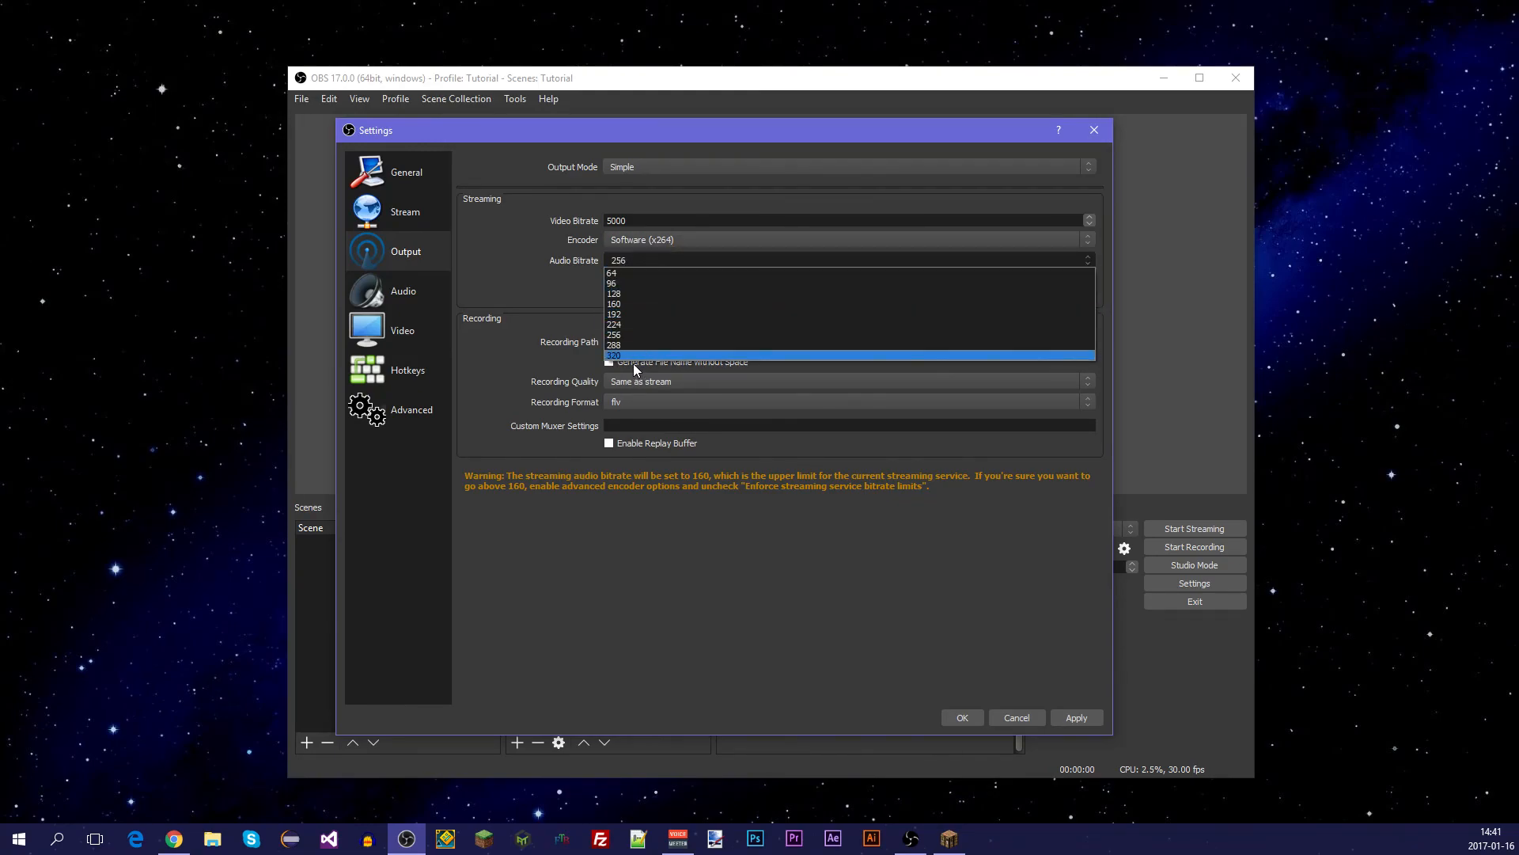
pyautogui.click(637, 355)
pyautogui.click(676, 258)
pyautogui.click(676, 258)
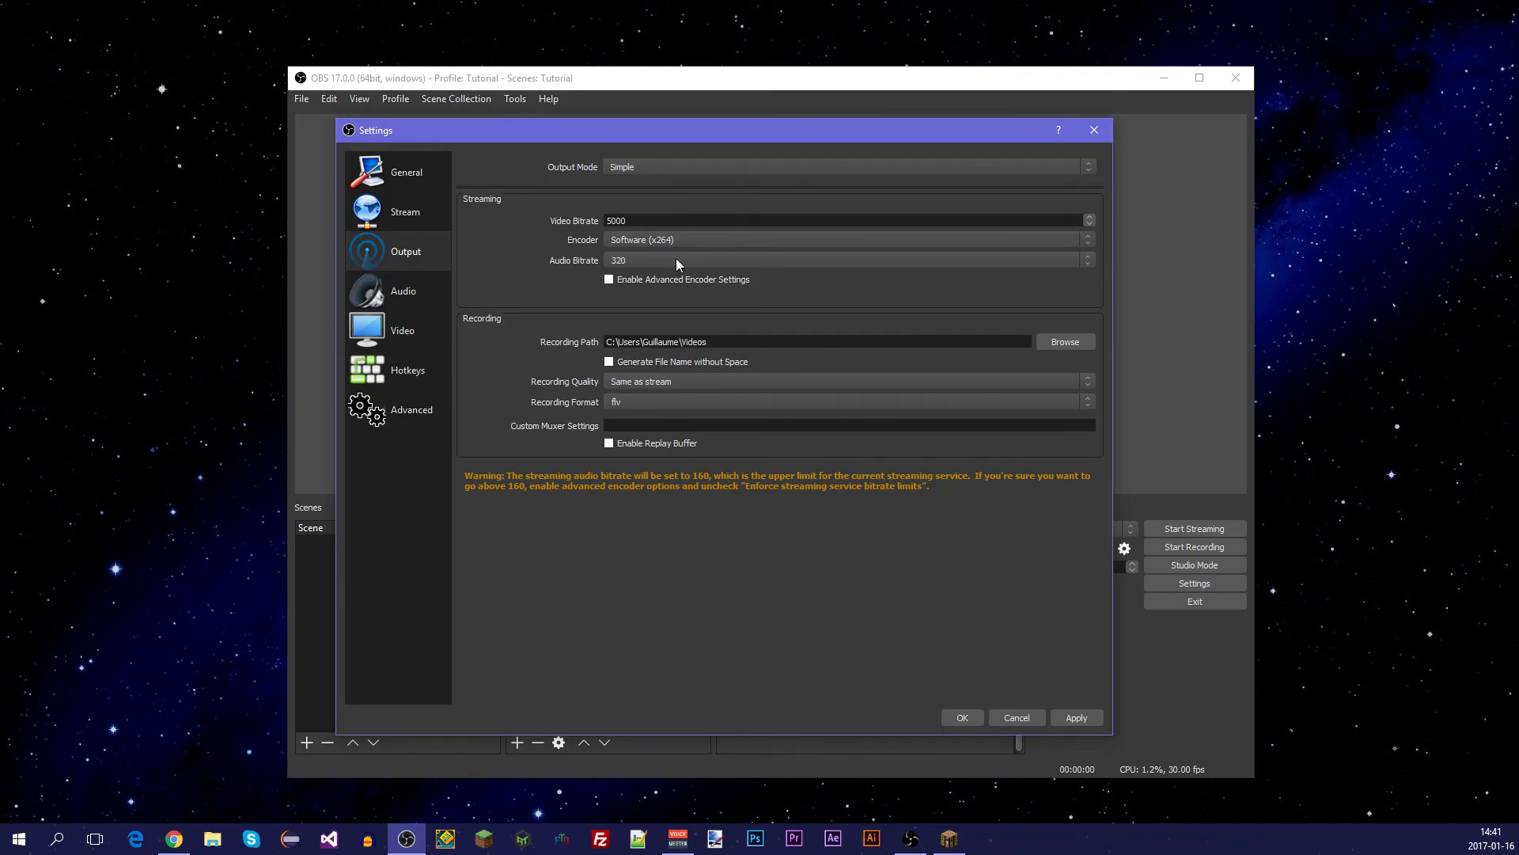
pyautogui.click(675, 258)
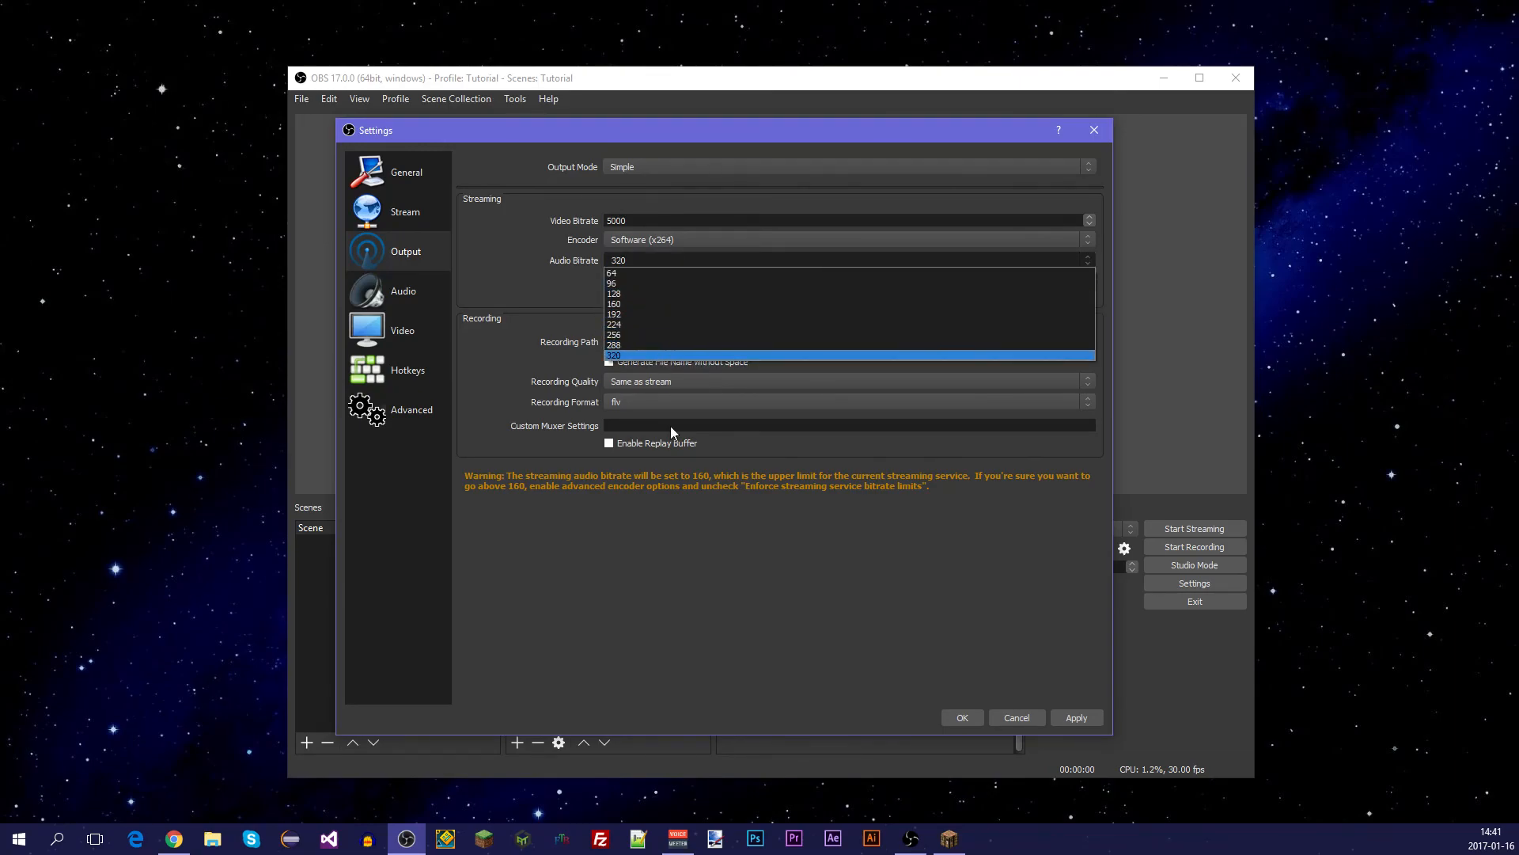
pyautogui.click(681, 546)
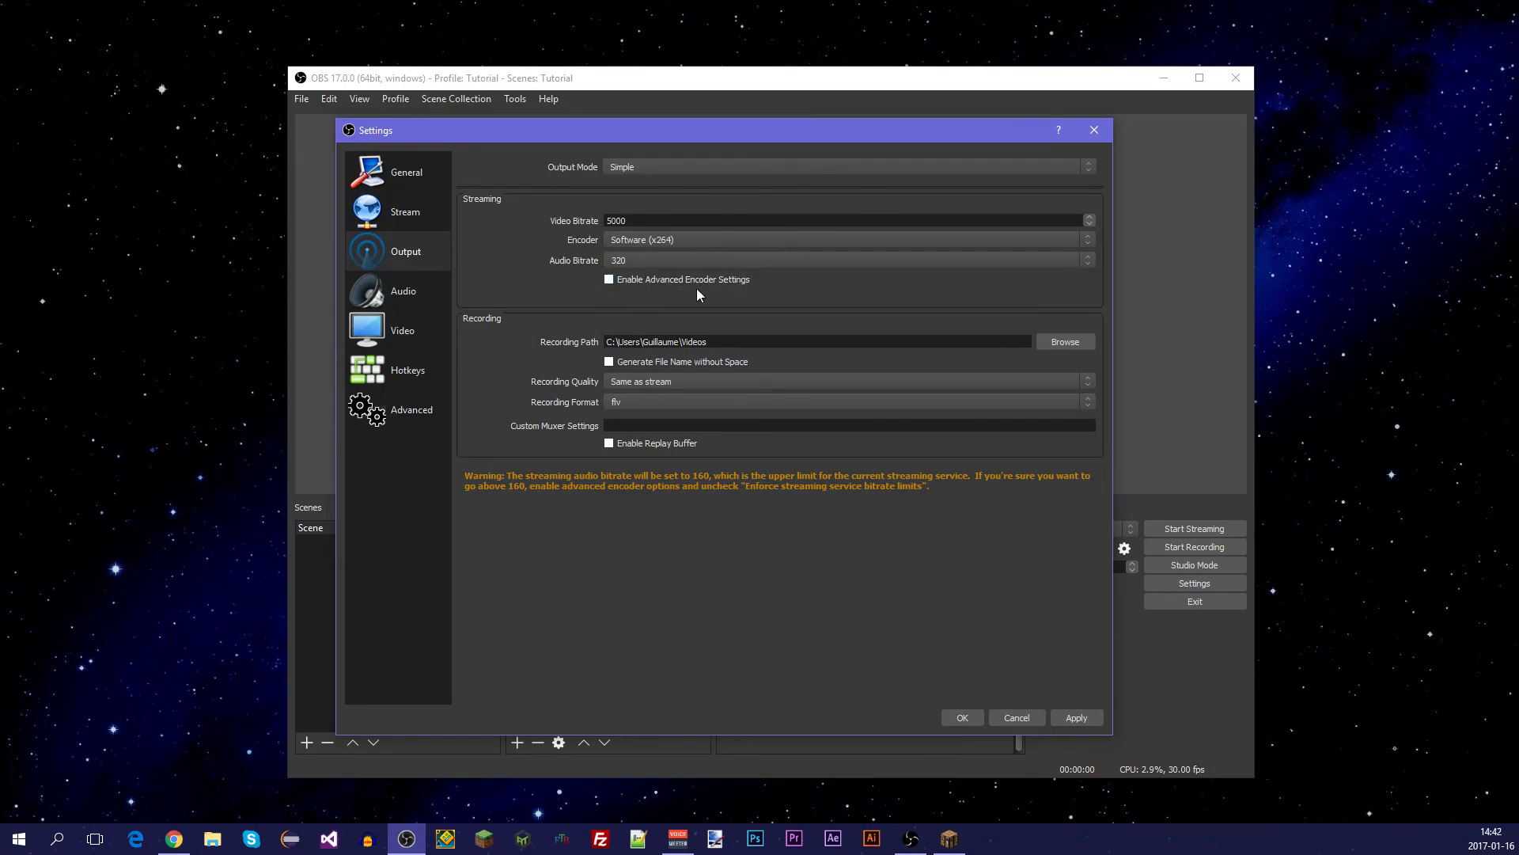
# Enable the advanced encoder settings for streaming and turn off enforcement of the streaming service bitrate limits.
pyautogui.click(609, 280)
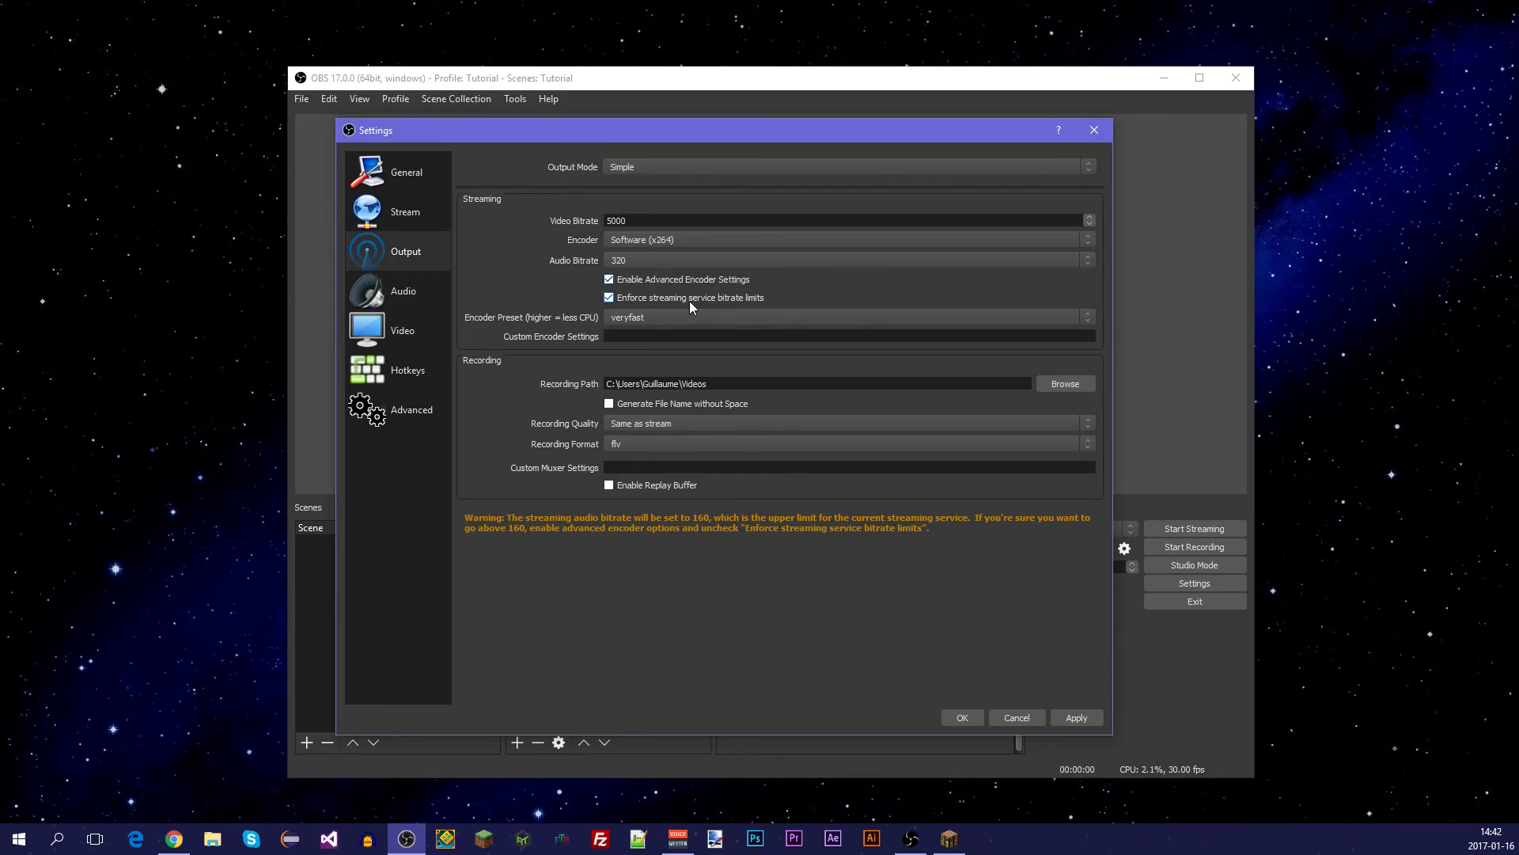
pyautogui.click(609, 298)
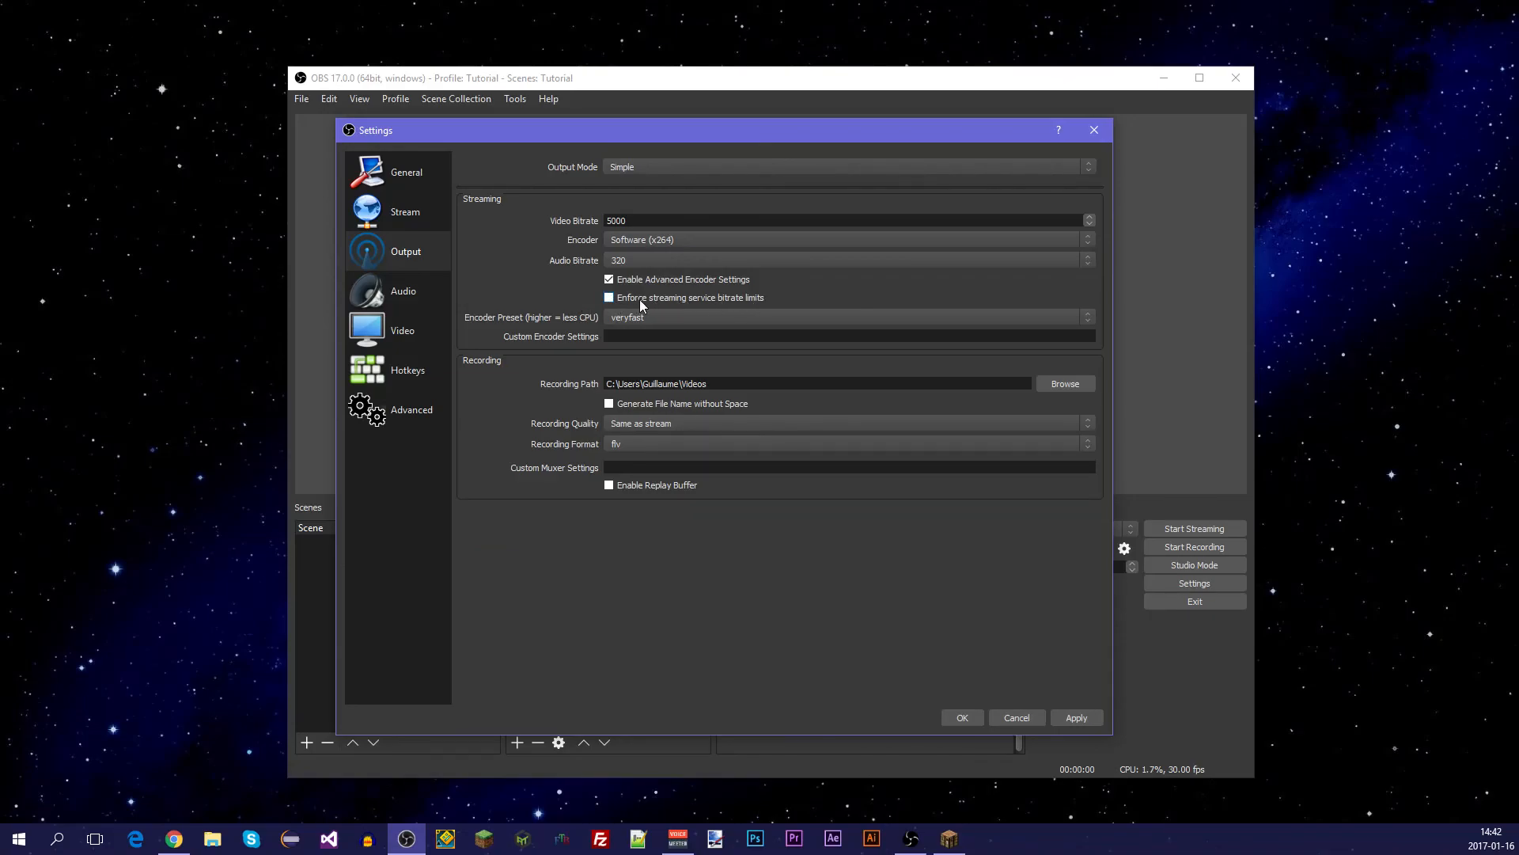
pyautogui.click(637, 300)
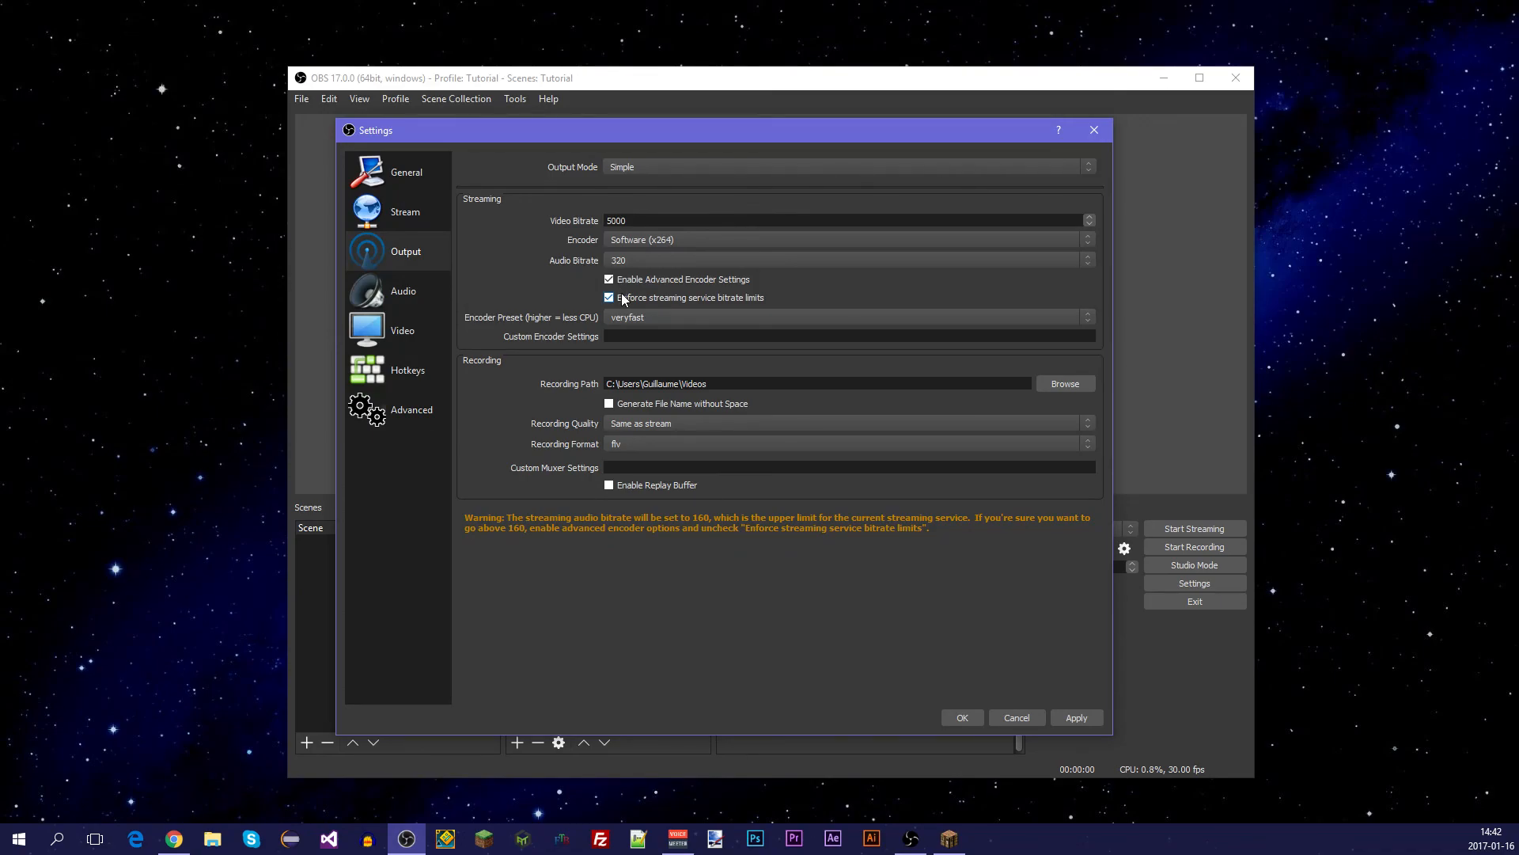
pyautogui.click(622, 297)
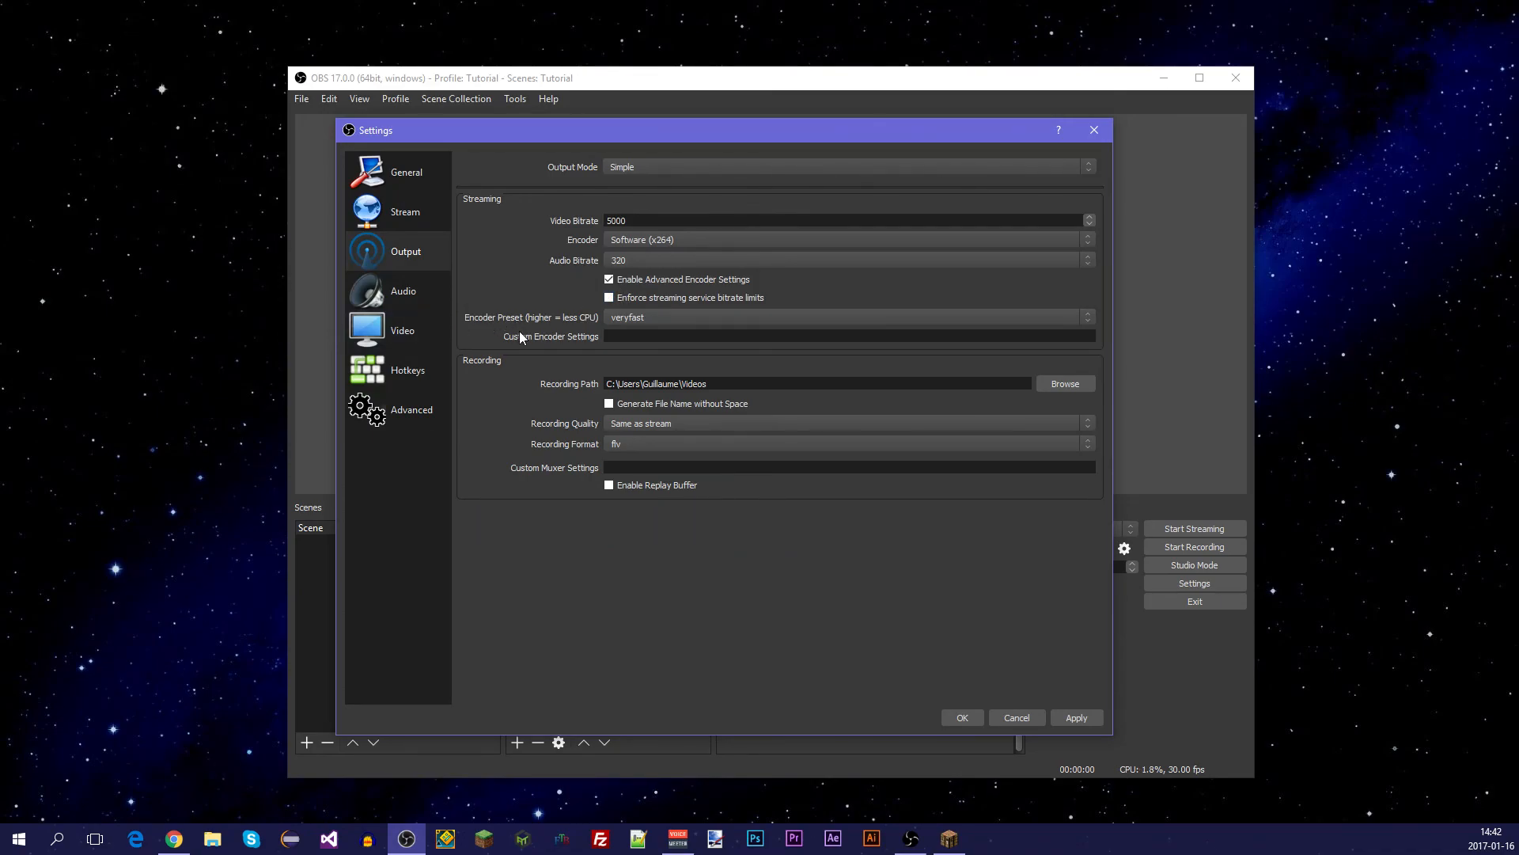
# Review the available encoder presets for the Software (x264) encoder, keeping veryfast selected.
pyautogui.click(670, 316)
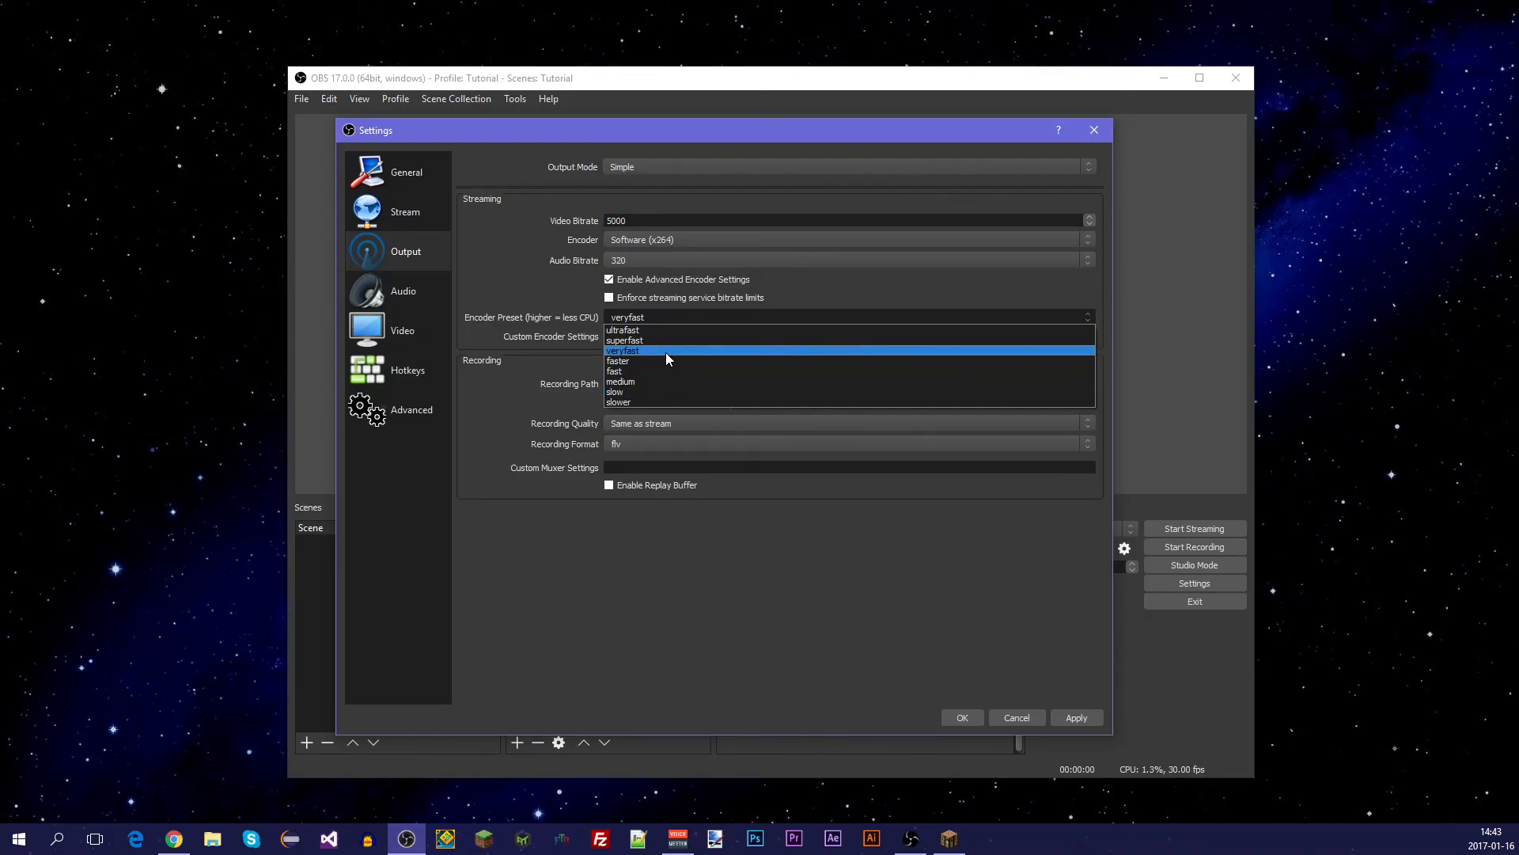
pyautogui.click(666, 353)
pyautogui.click(653, 316)
pyautogui.click(650, 353)
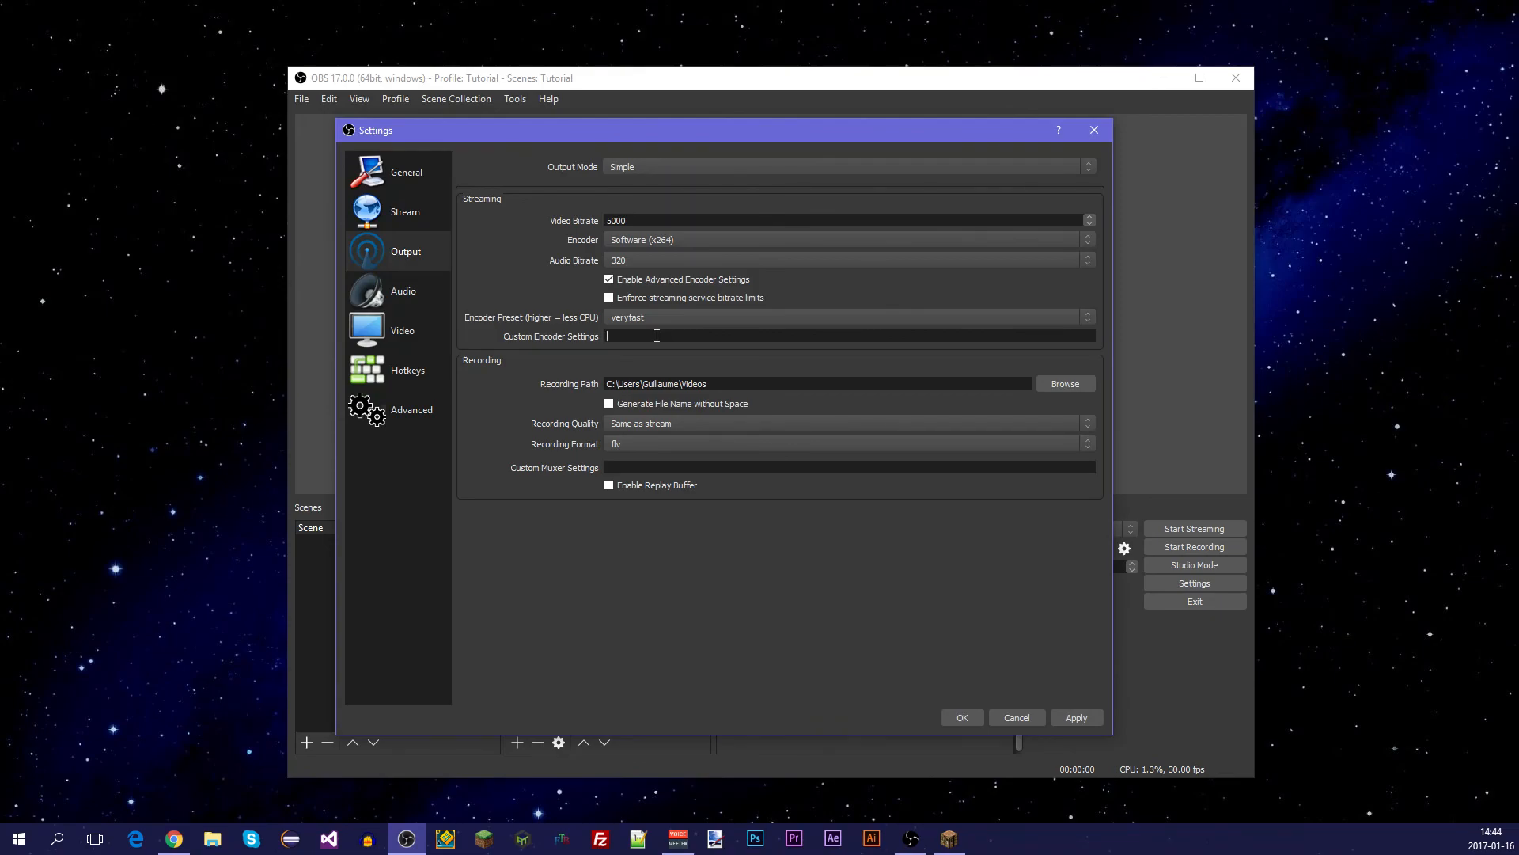
# Try rf=20 as a custom encoder setting and clear it again.
pyautogui.write('rf=20')
pyautogui.press('BackSpace')
pyautogui.moveTo(637, 336); pyautogui.dragTo(459, 305)
pyautogui.press('BackSpace')
# Try the Hardware (NVENC) streaming encoder with the Low-Latency High Performance and Default presets, and return to Software (x264).
pyautogui.click(759, 236)
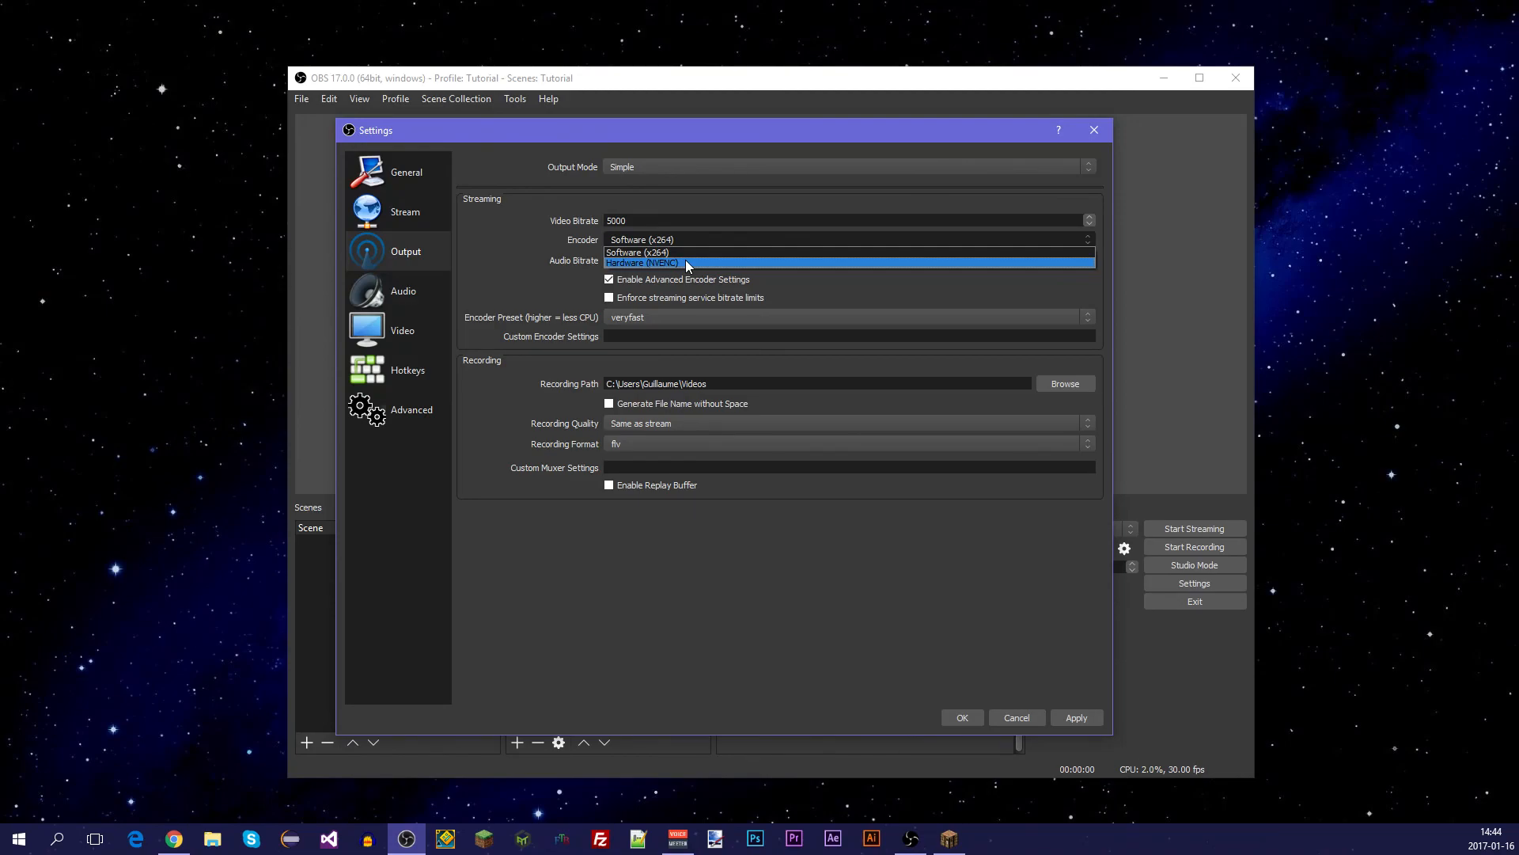
pyautogui.click(686, 263)
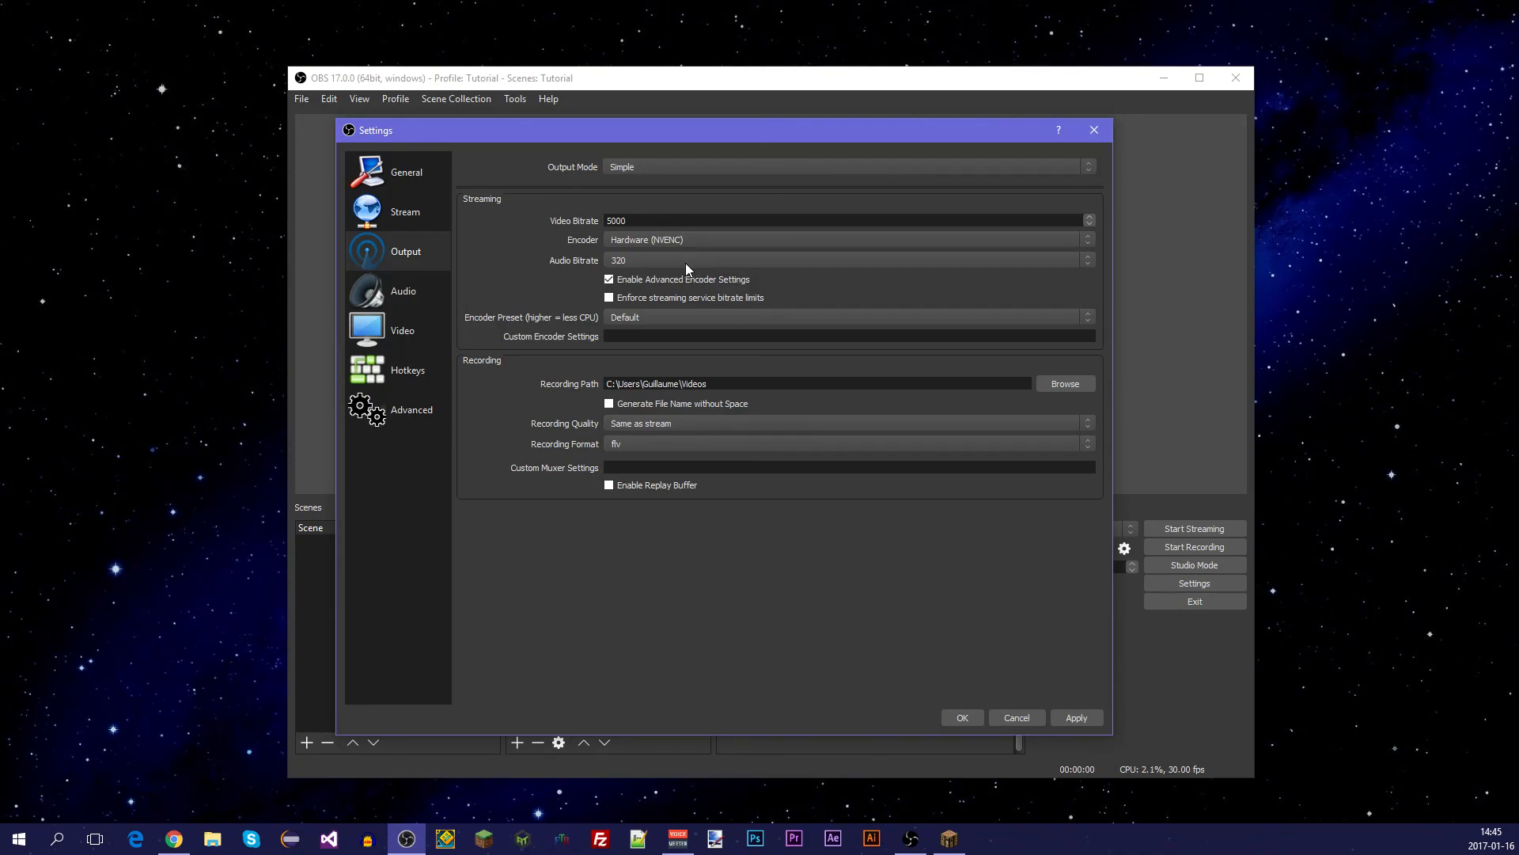
pyautogui.click(630, 319)
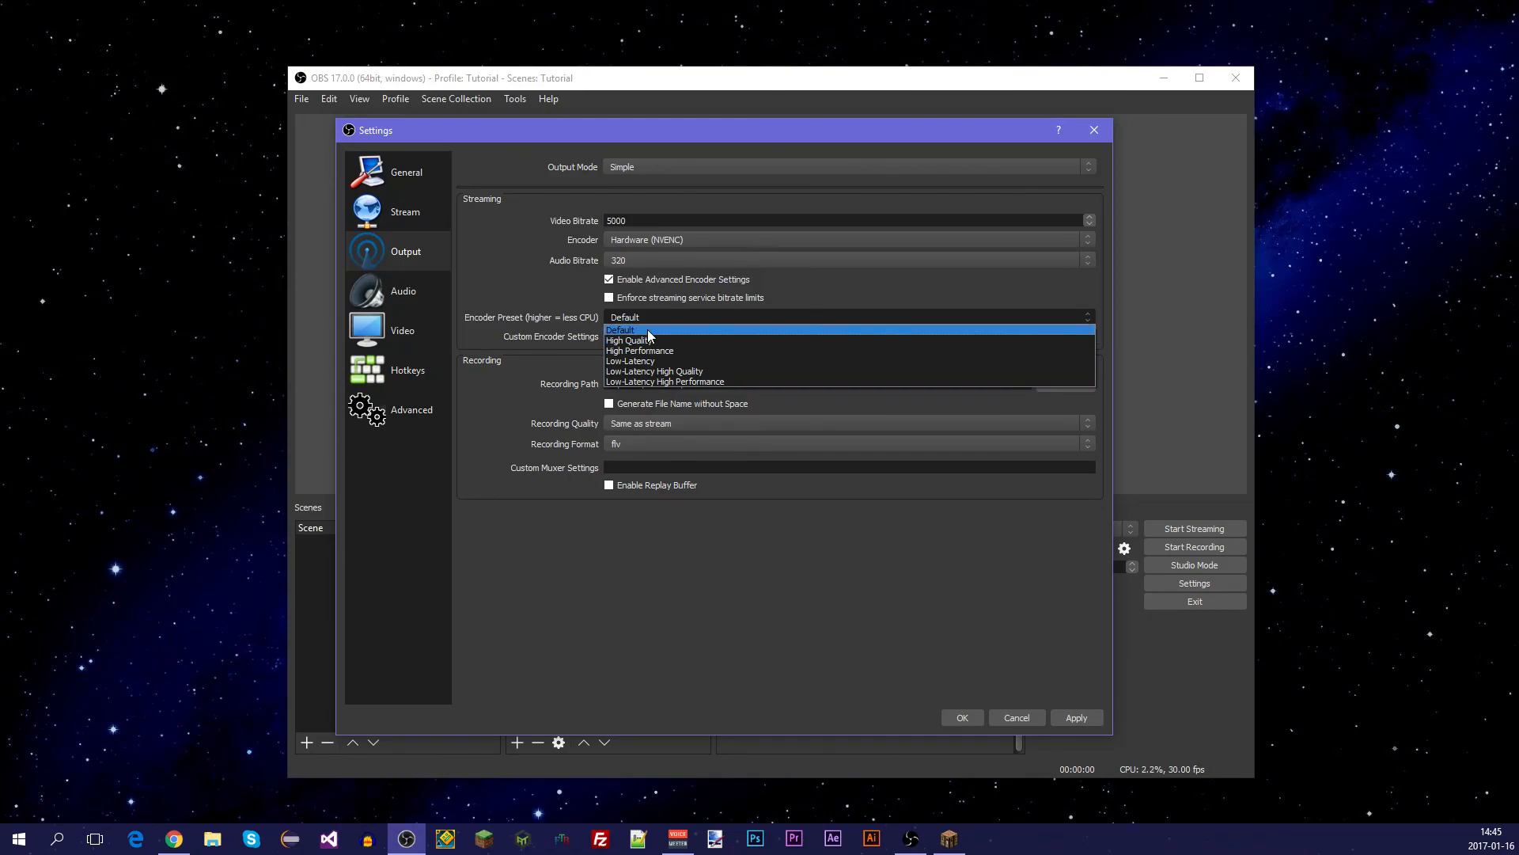
pyautogui.click(686, 383)
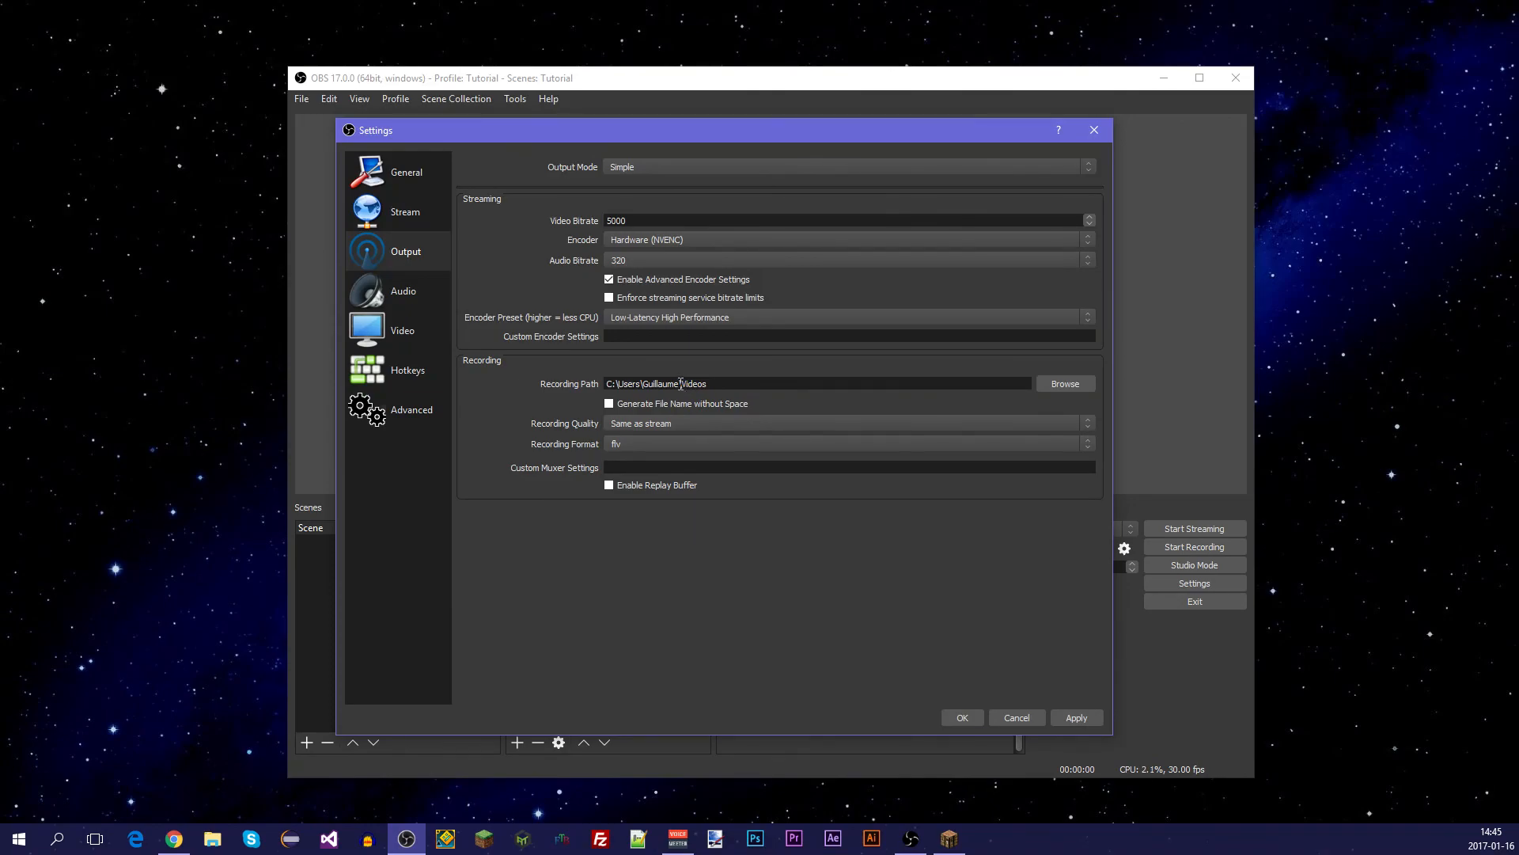
pyautogui.click(690, 317)
pyautogui.click(686, 326)
pyautogui.click(679, 240)
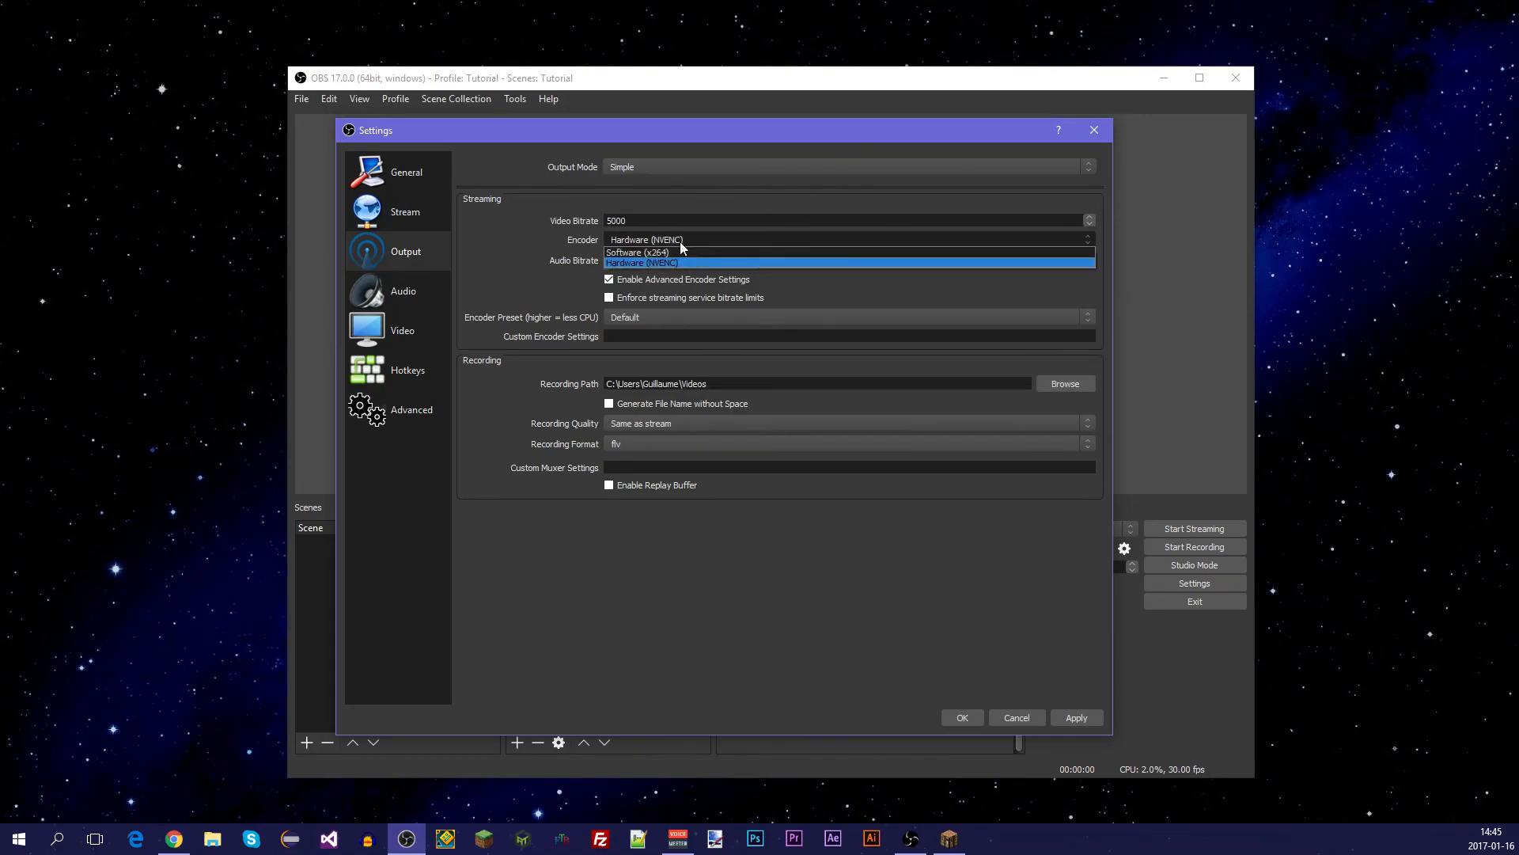
pyautogui.click(672, 253)
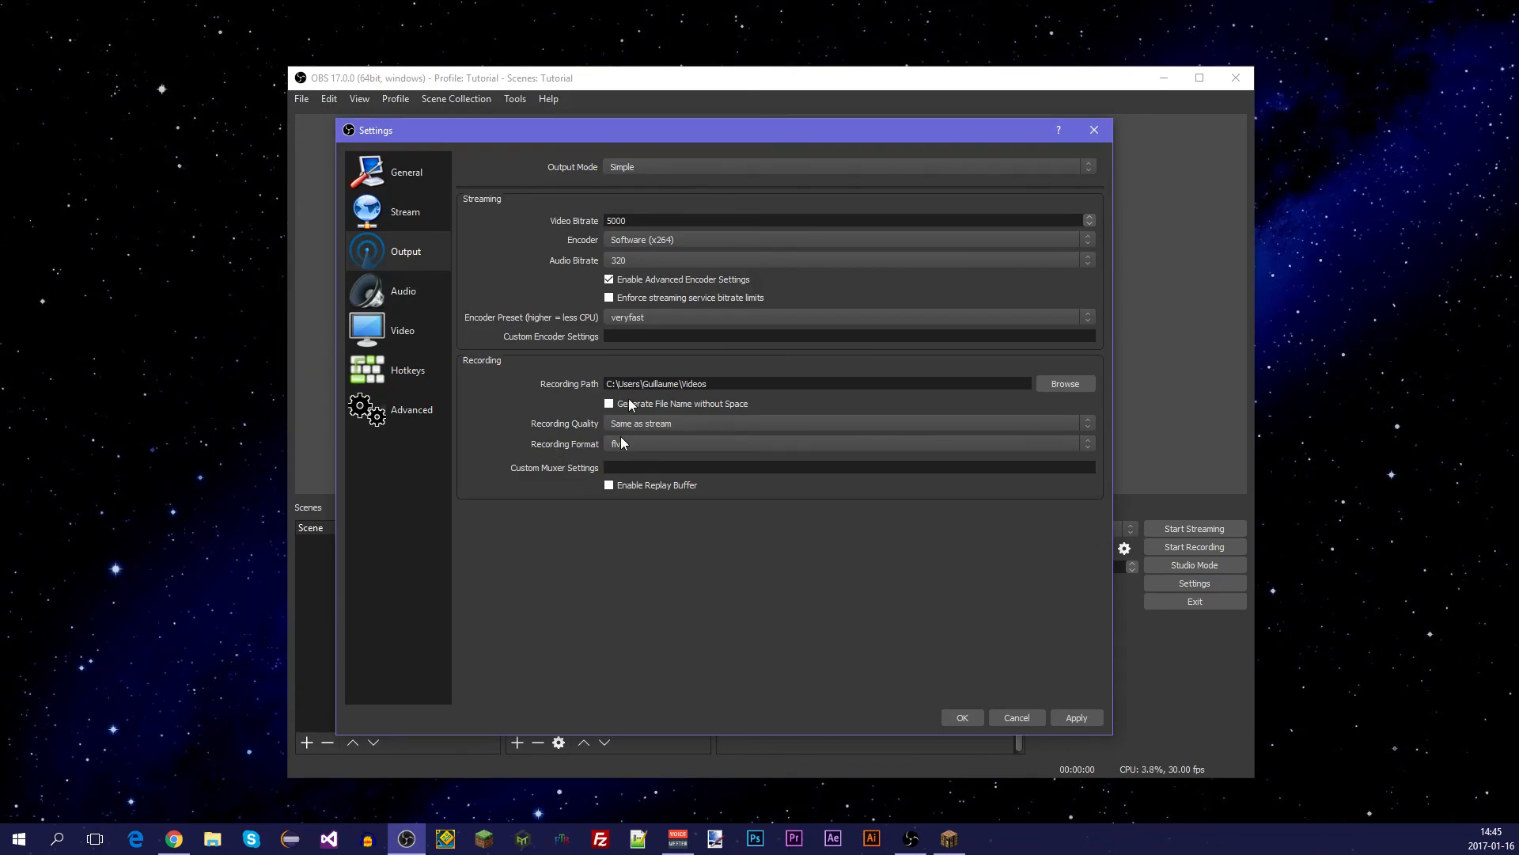
# Set the recording path to the Desktop (Bureau) folder.
pyautogui.tripleClick(750, 382)
pyautogui.click(1084, 382)
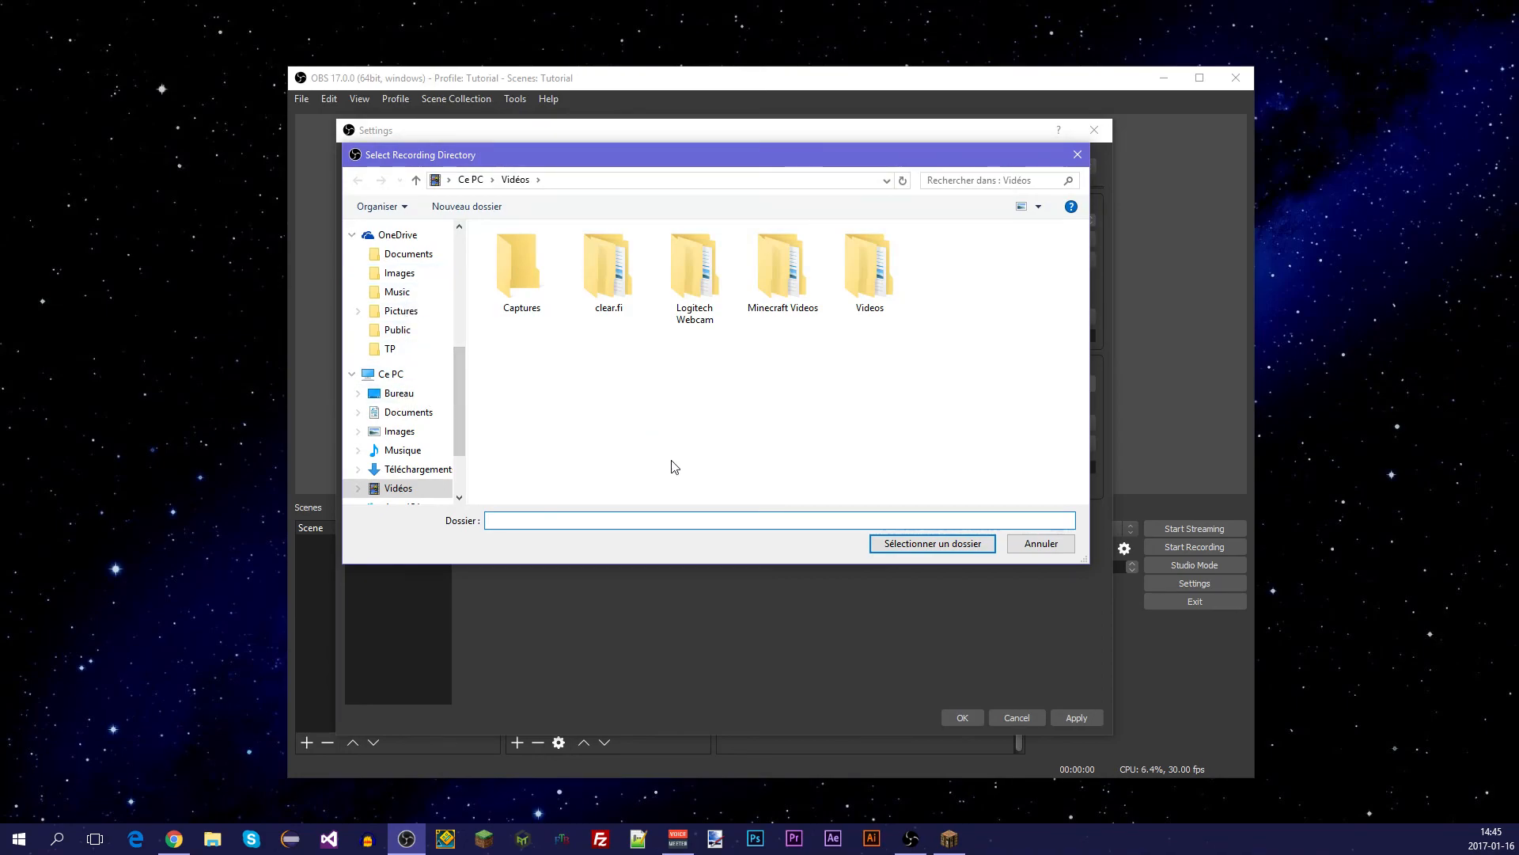
pyautogui.click(388, 396)
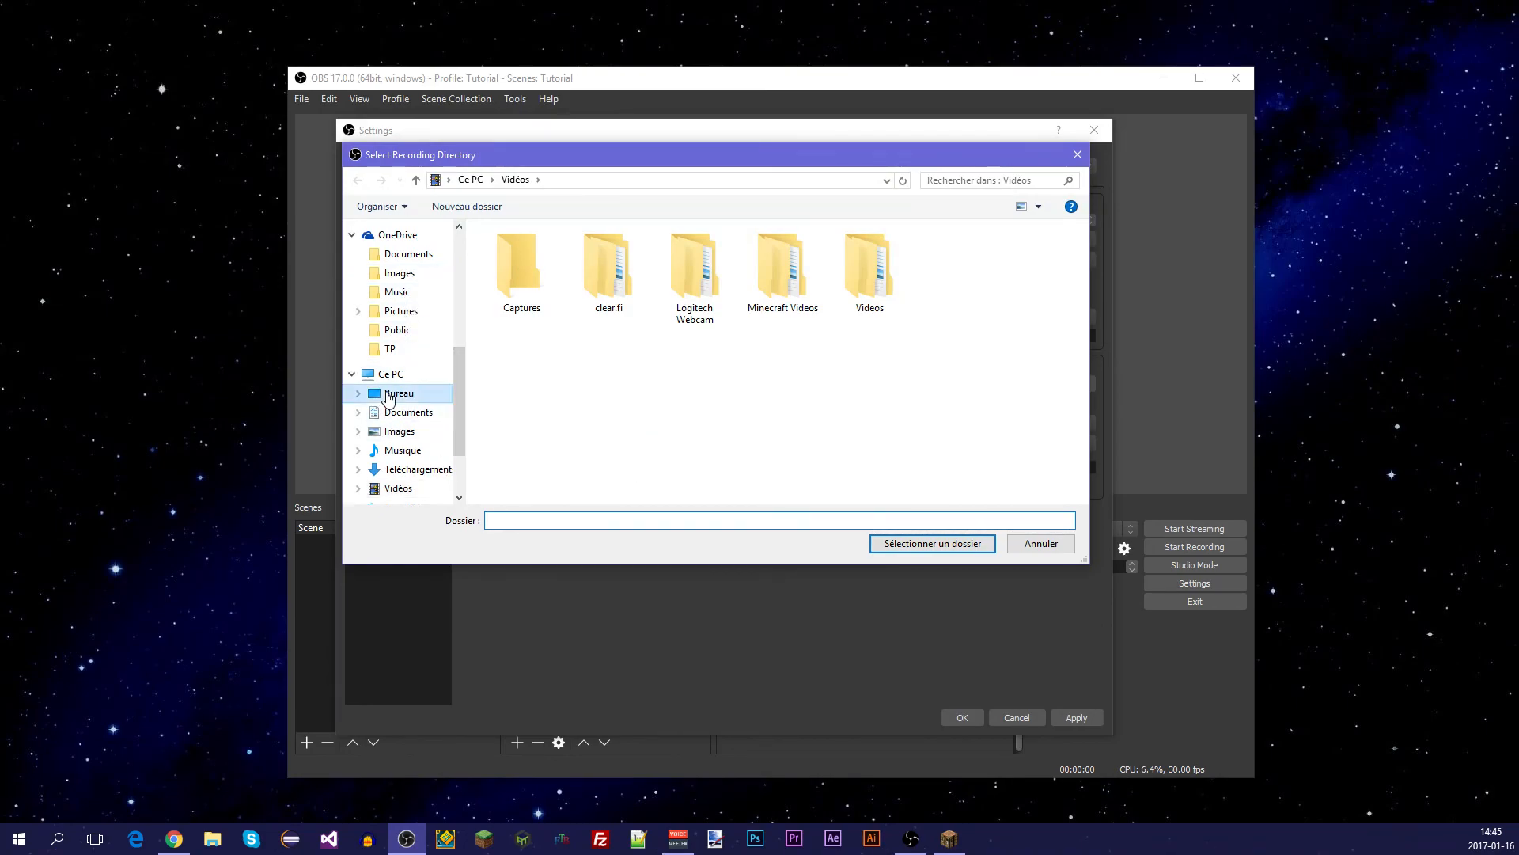
pyautogui.click(912, 543)
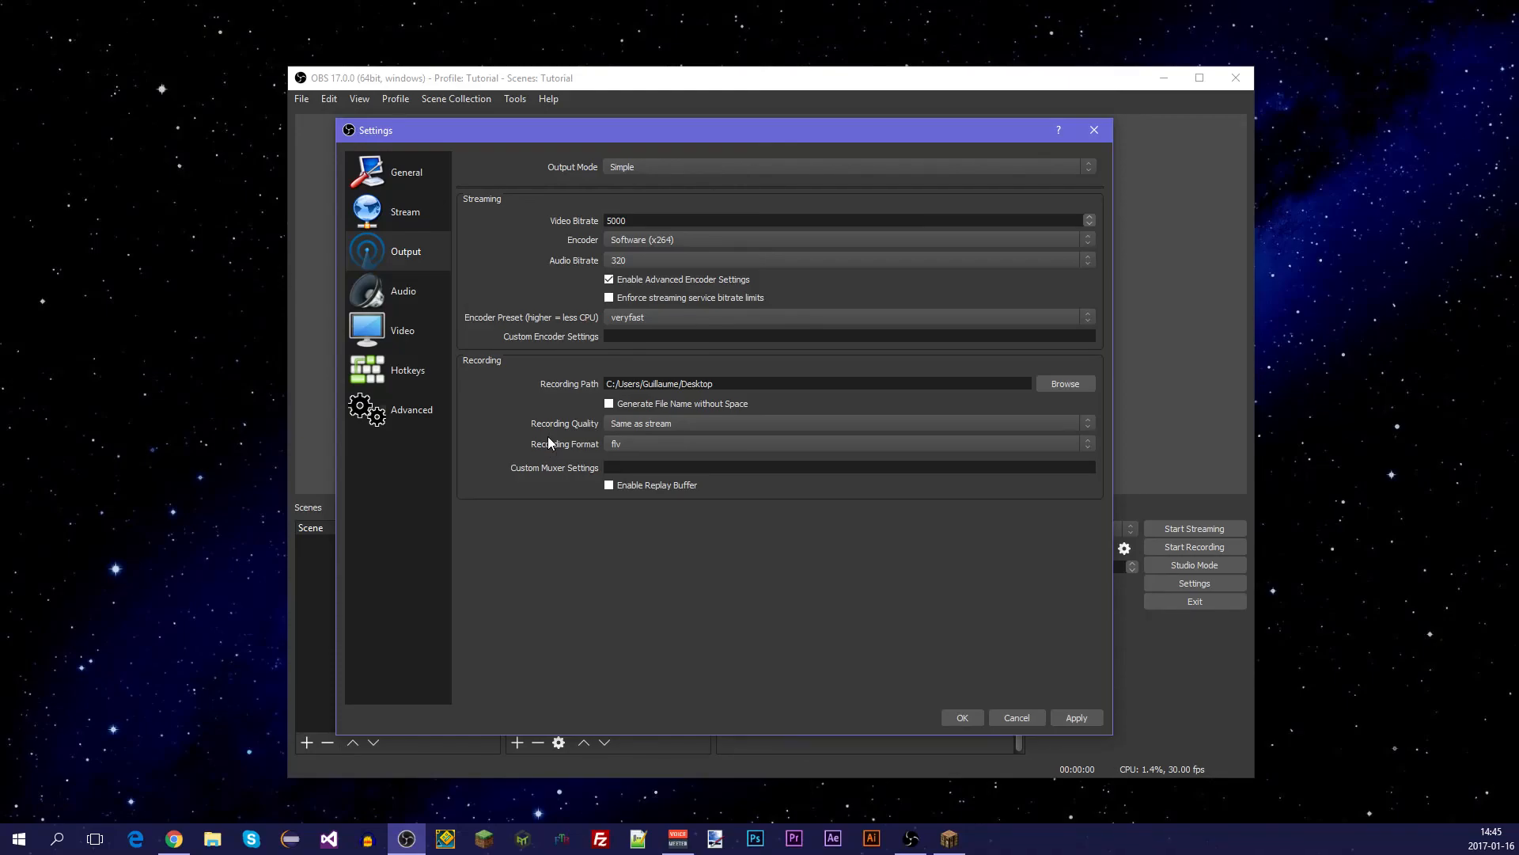
# Try the recording qualities High Quality, Medium File Size and Indistinguishable Quality, Large File Size.
pyautogui.click(622, 427)
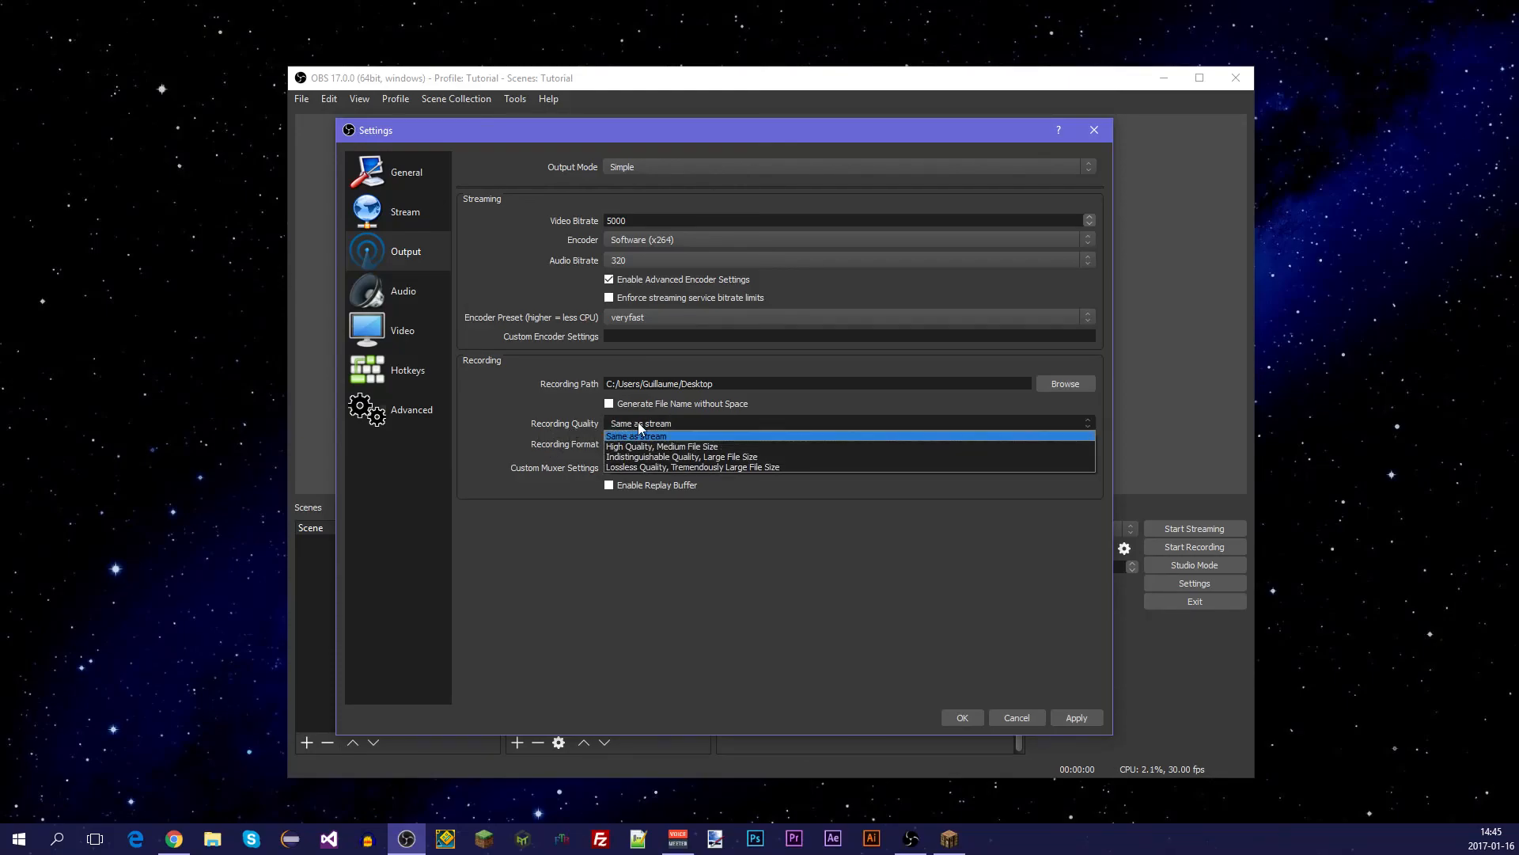
pyautogui.click(702, 434)
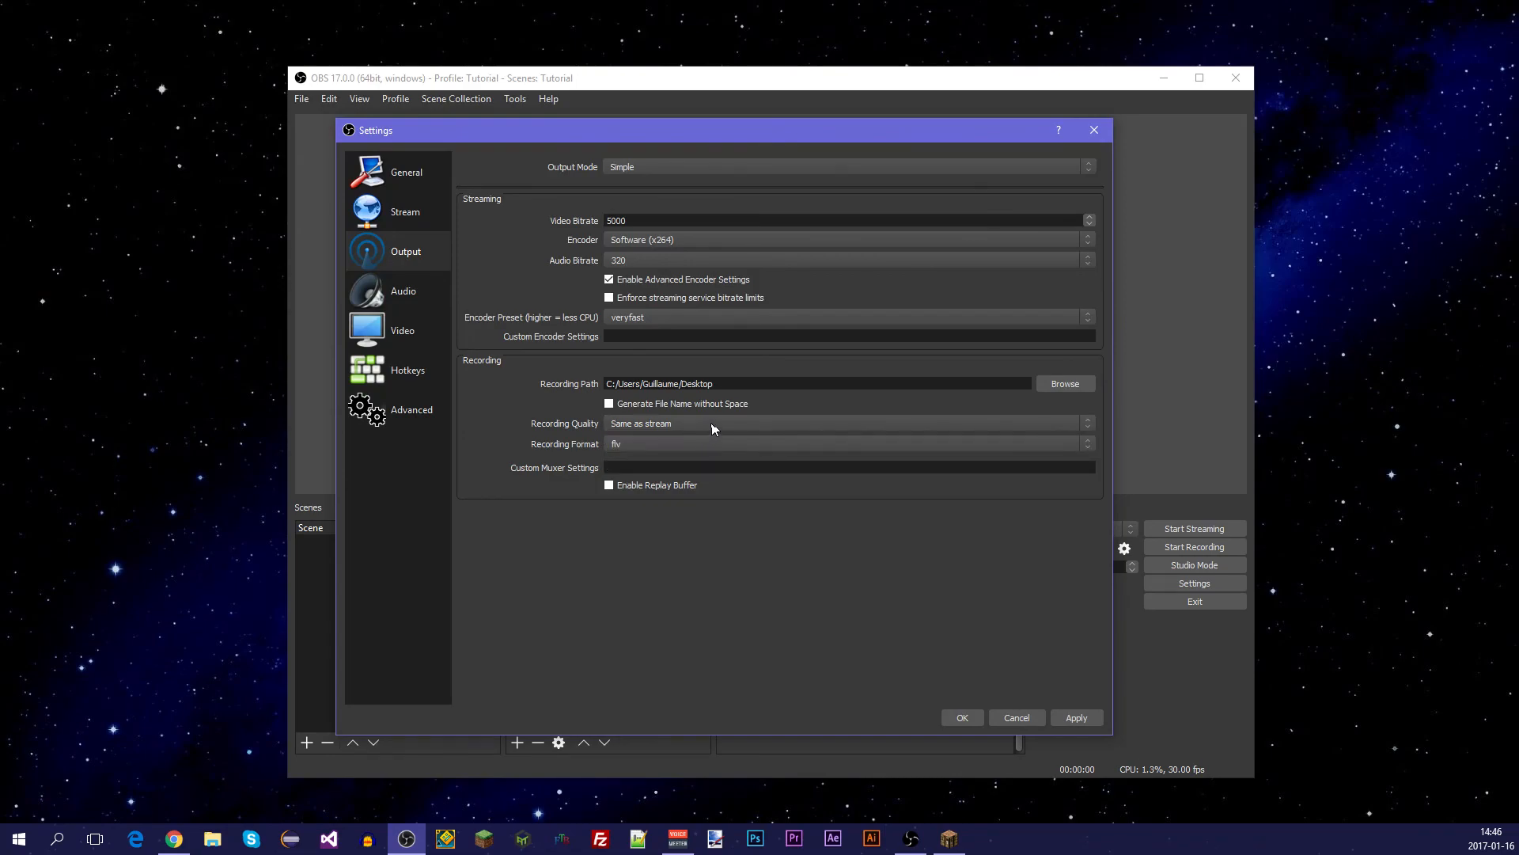
pyautogui.click(715, 425)
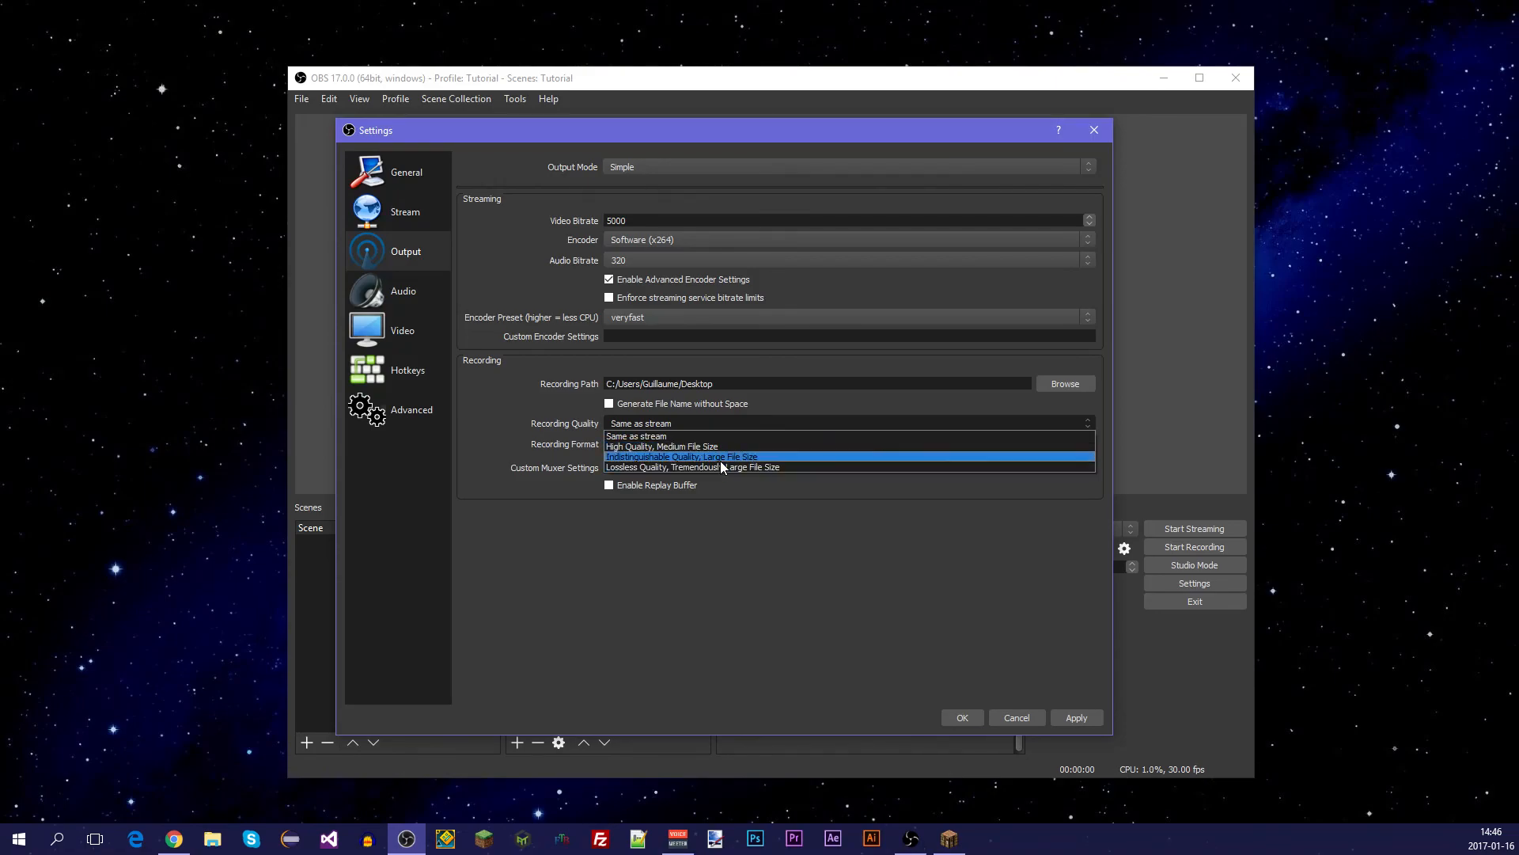
pyautogui.click(716, 447)
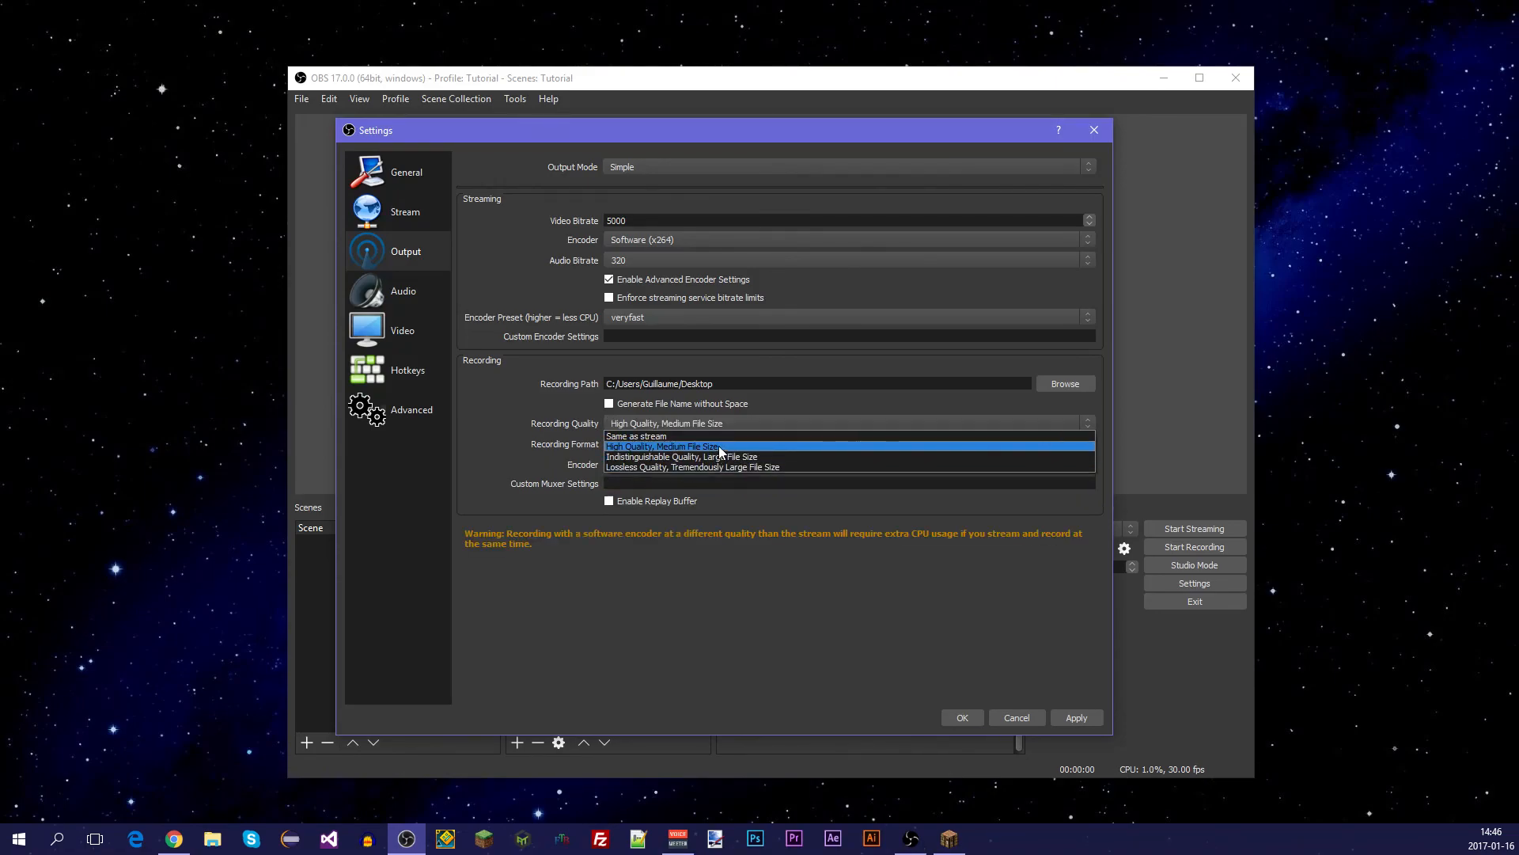
pyautogui.click(743, 421)
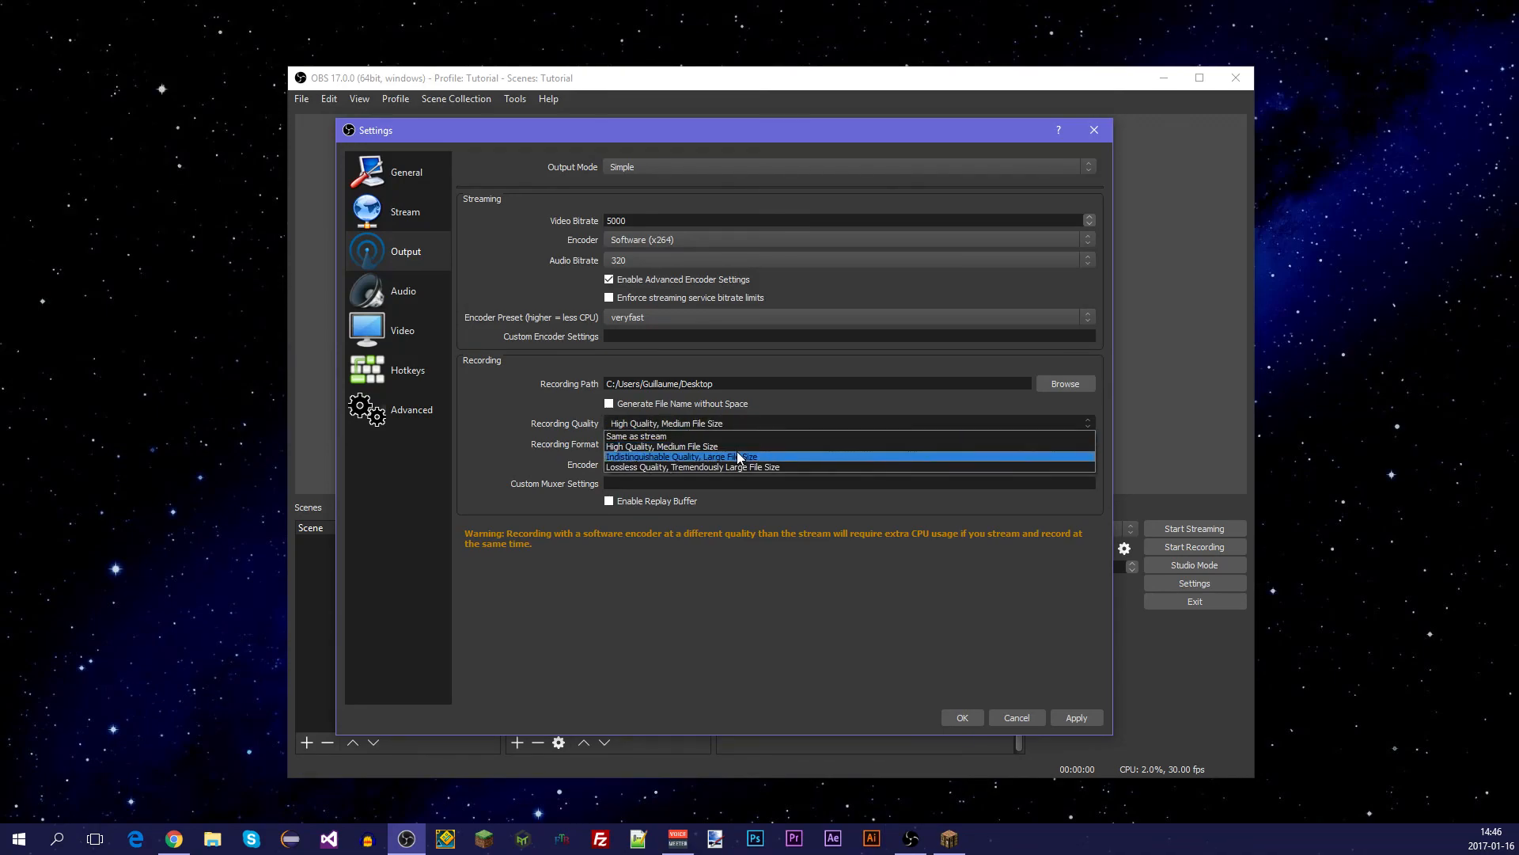
pyautogui.click(736, 453)
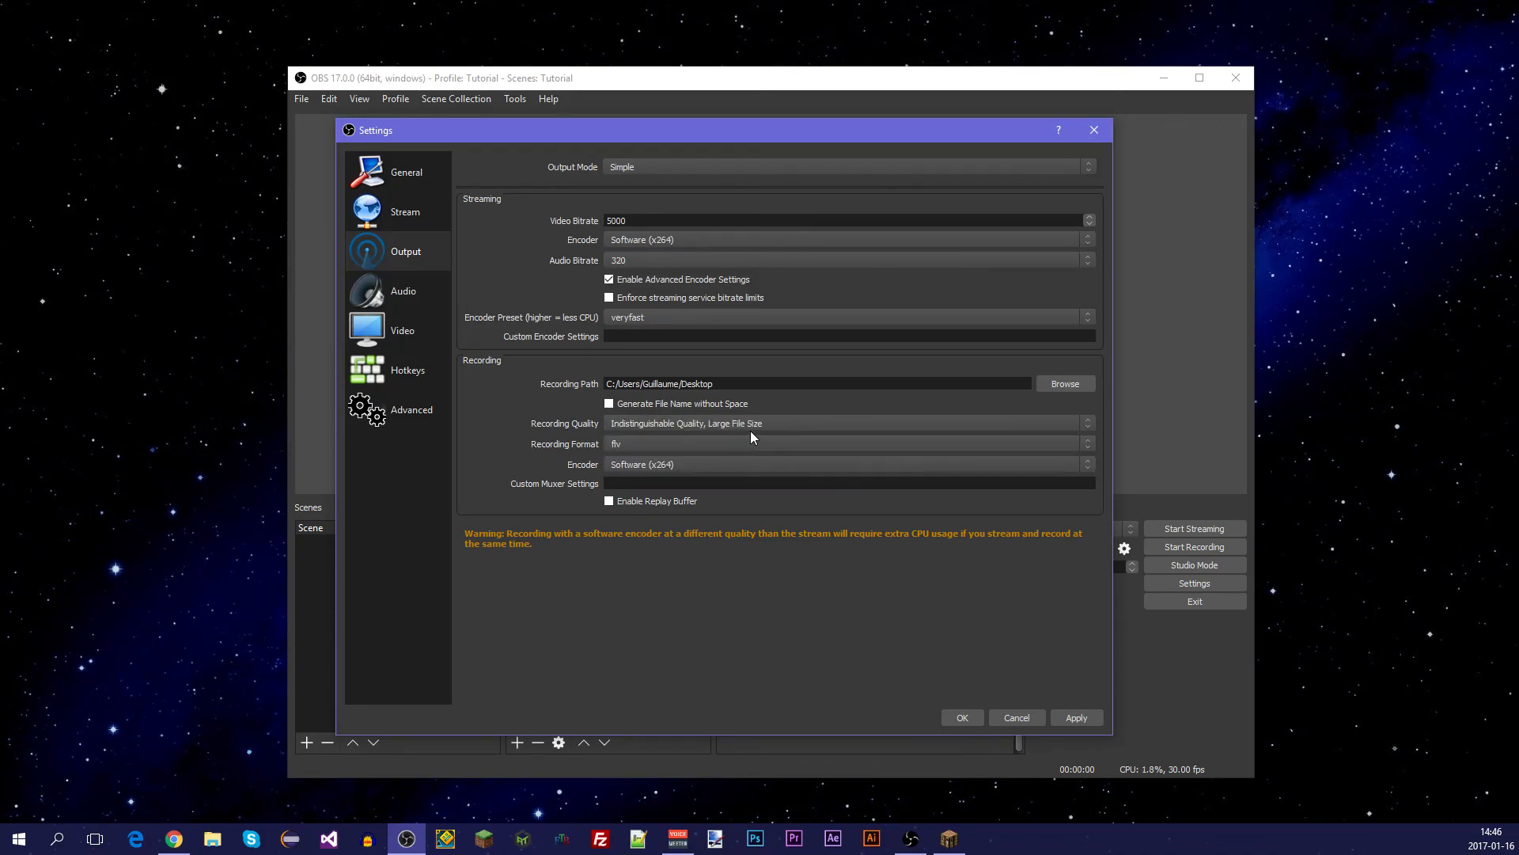
# Try Lossless Quality for recording, decline its use, and return the recording quality to Same as stream.
pyautogui.click(750, 430)
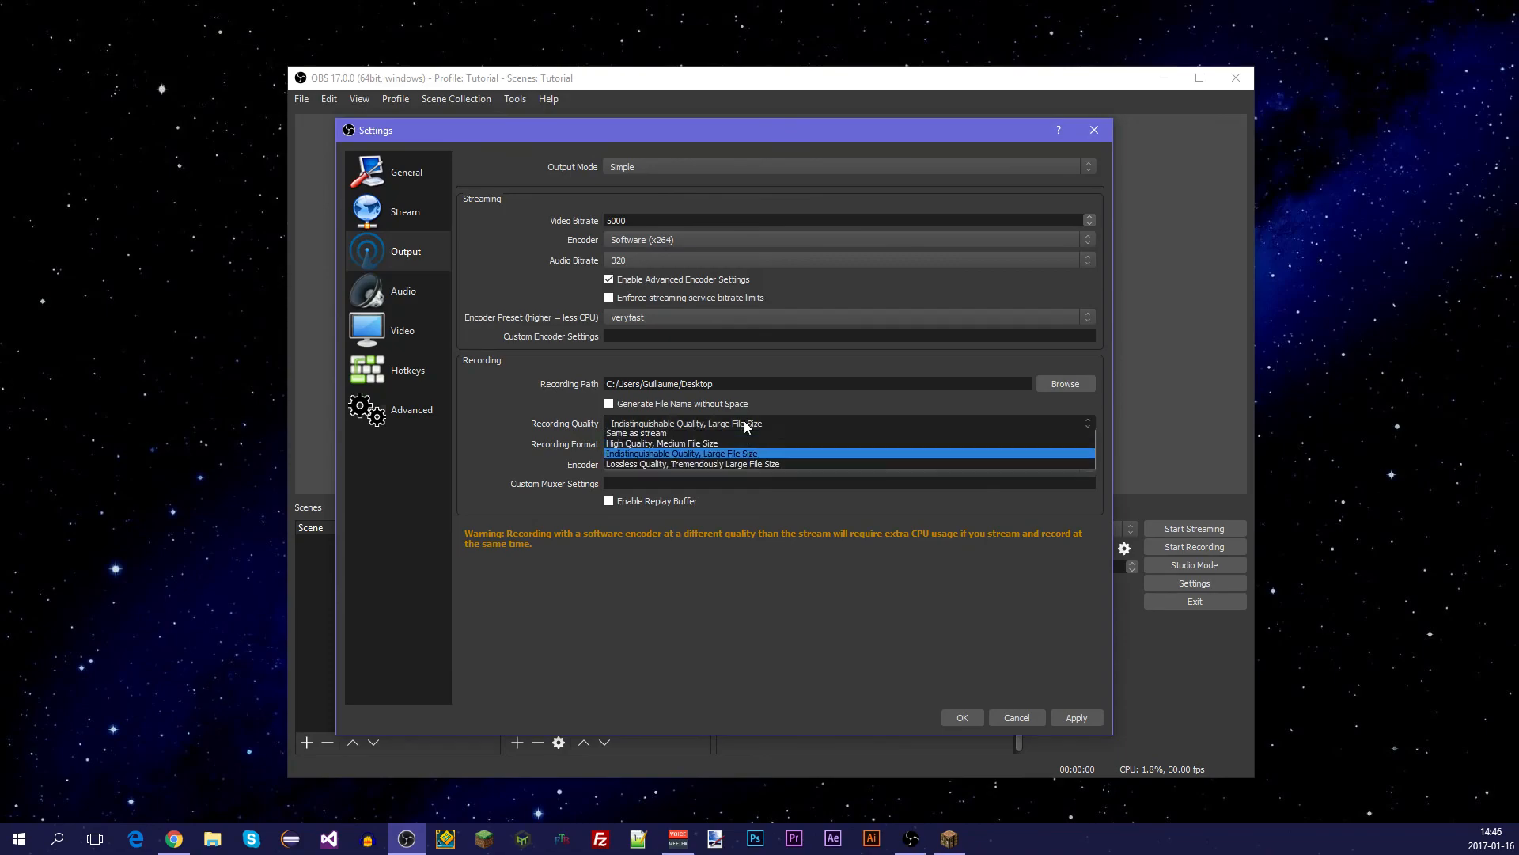
pyautogui.click(726, 464)
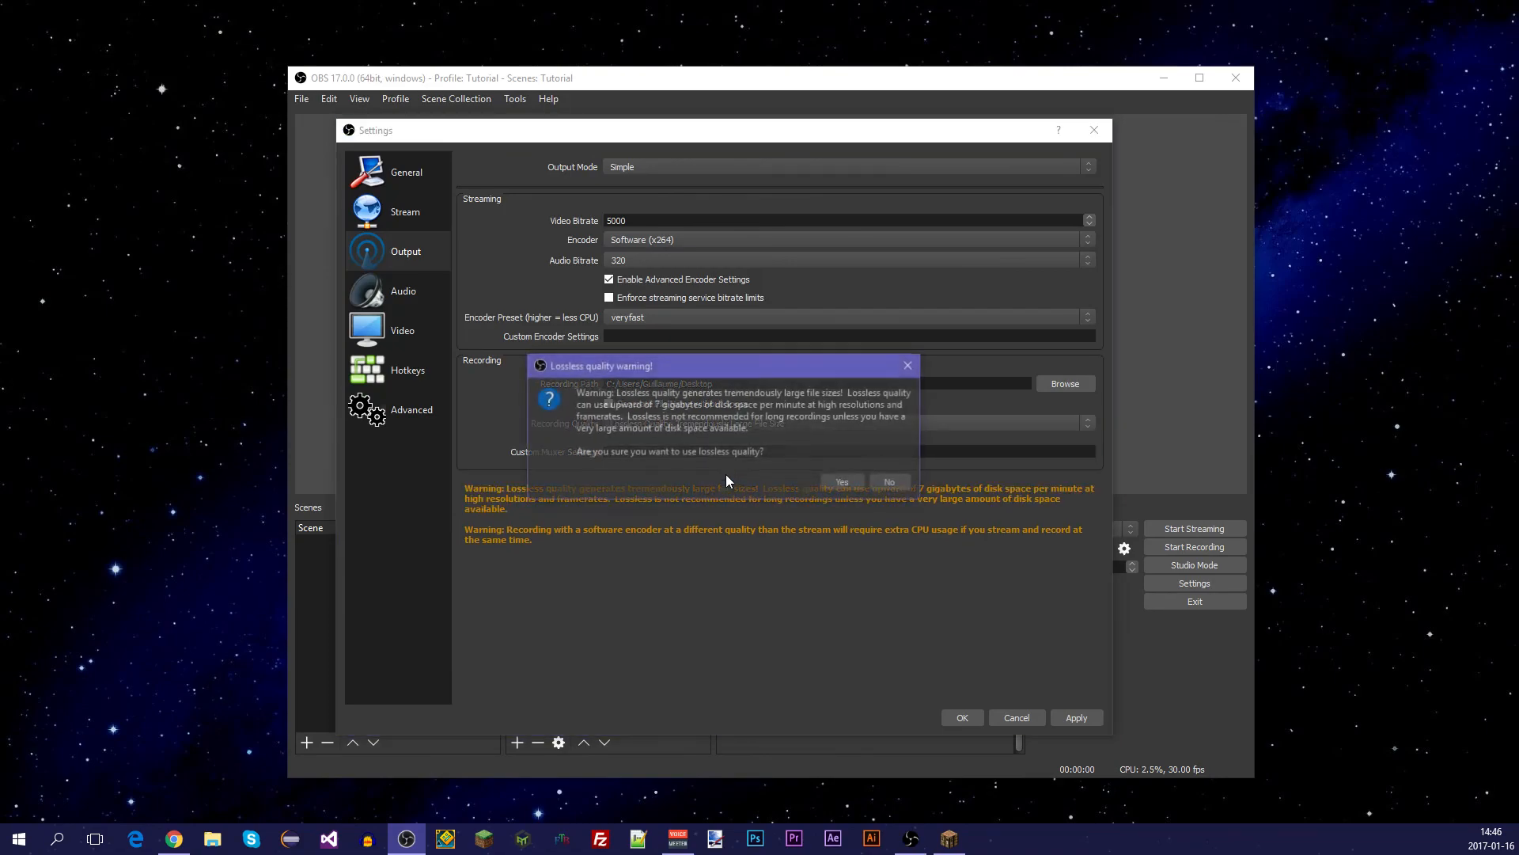
pyautogui.click(890, 483)
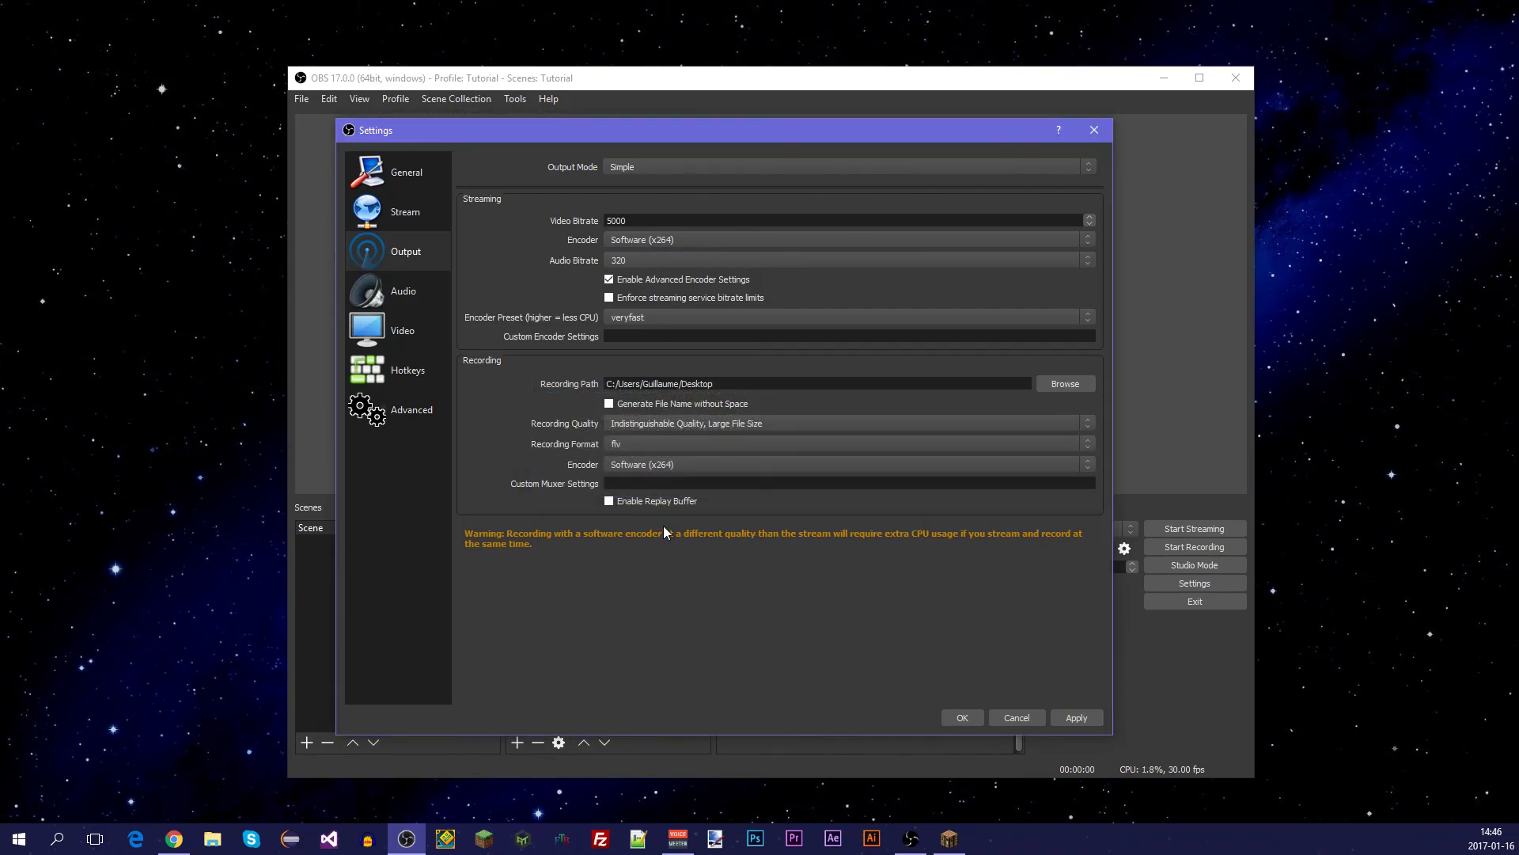
pyautogui.click(772, 425)
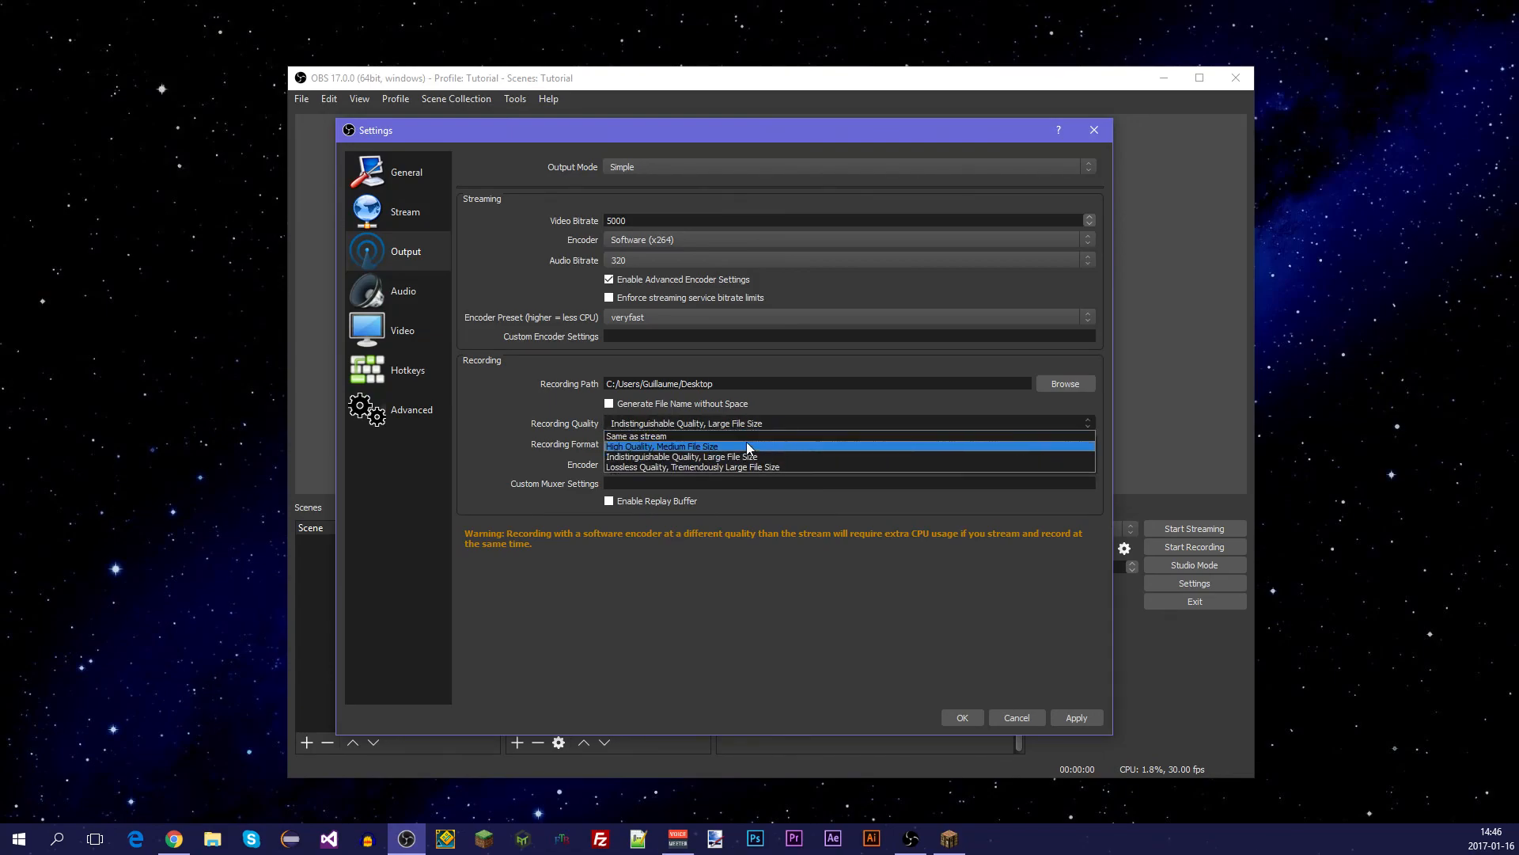
pyautogui.click(653, 437)
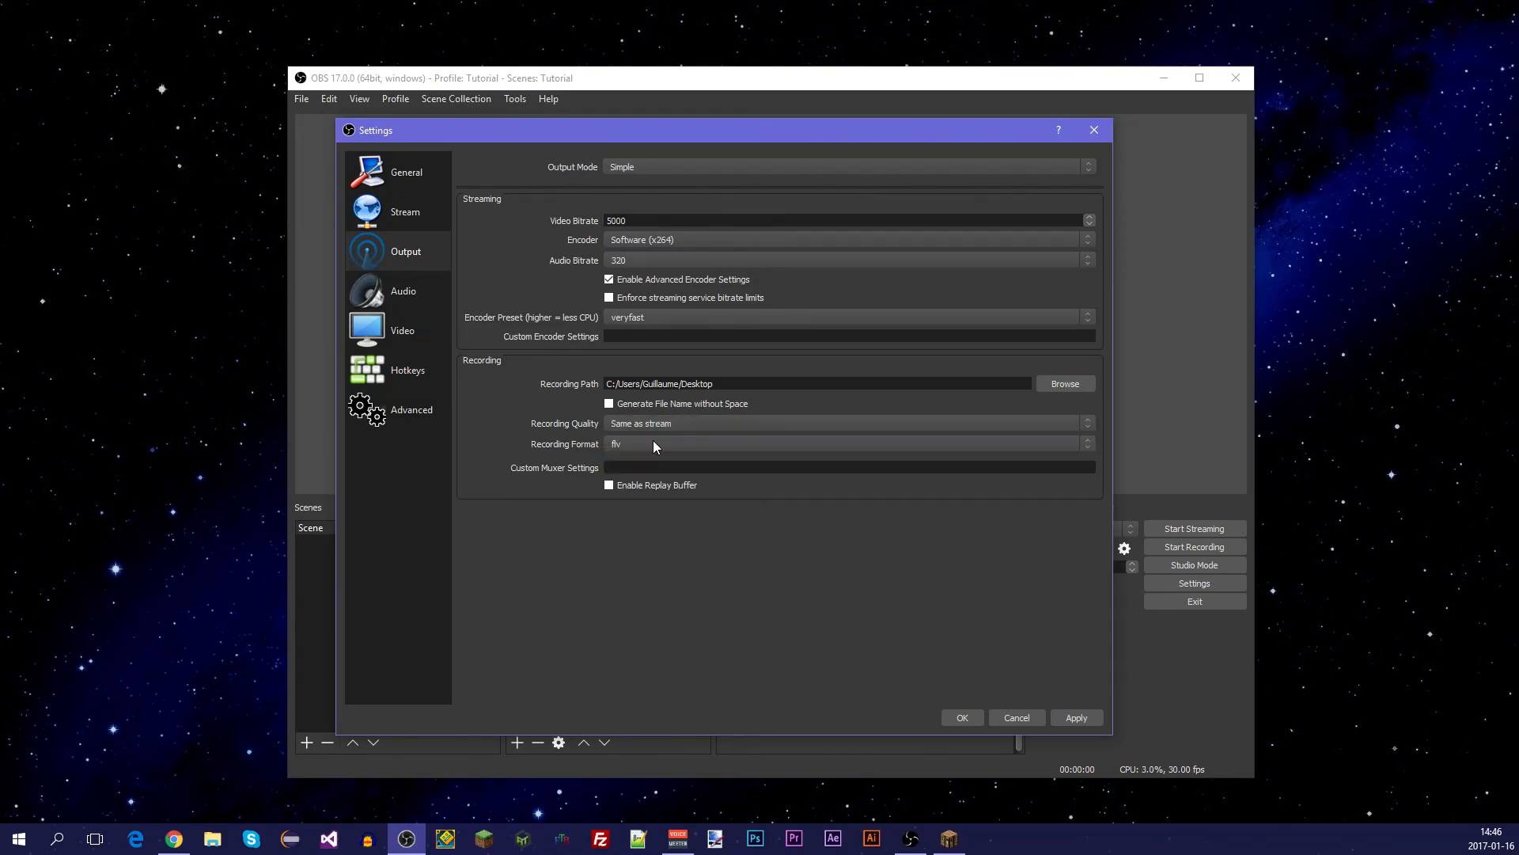
# Switch the recording quality between High Quality, Medium File Size and Same as stream, ending on High Quality, Medium File Size.
pyautogui.click(683, 425)
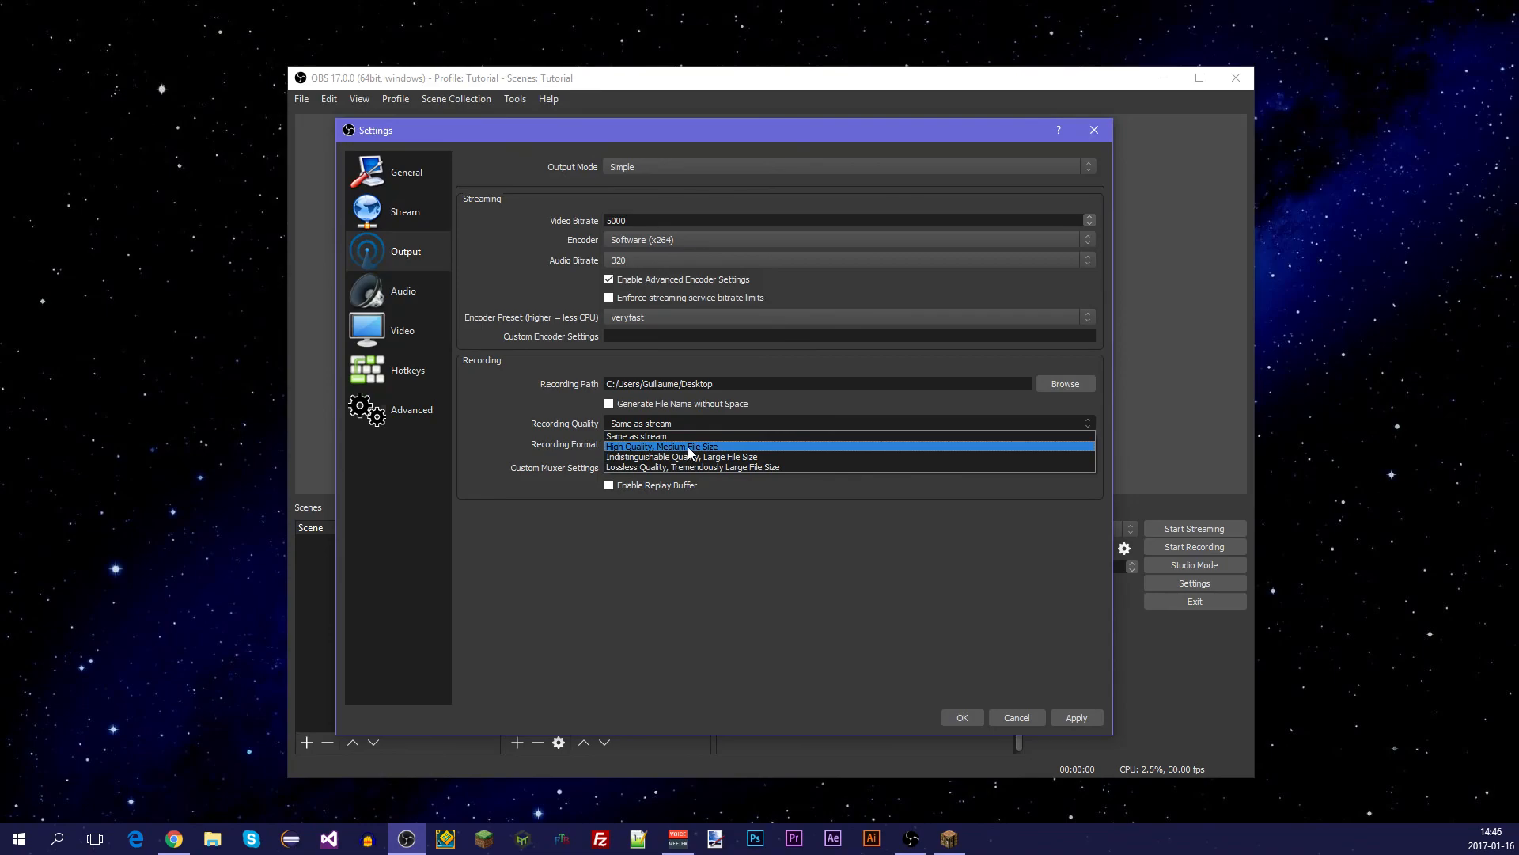
pyautogui.click(687, 448)
pyautogui.click(697, 424)
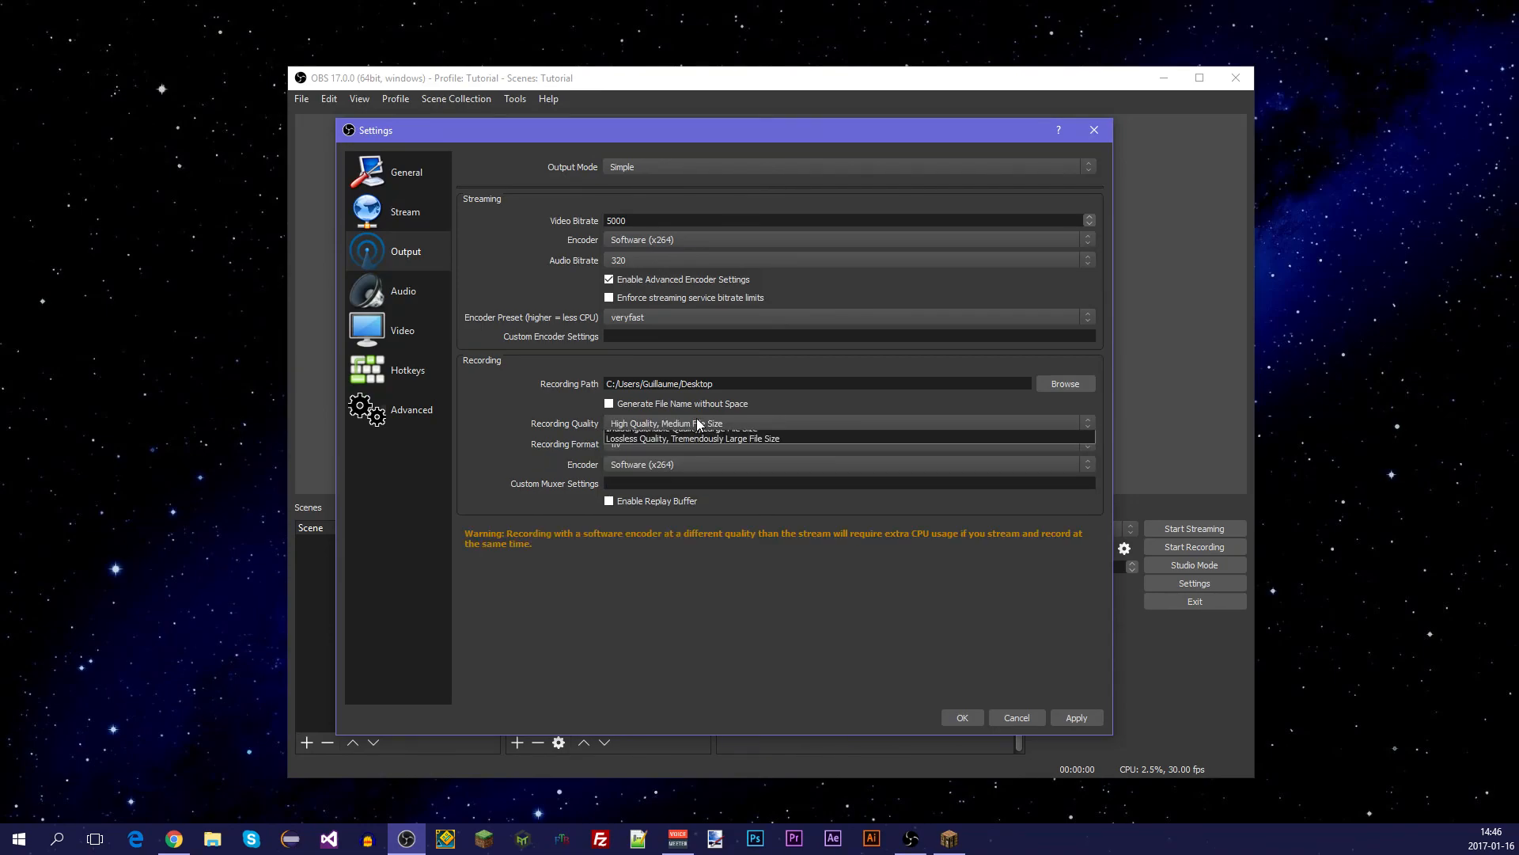
pyautogui.click(685, 436)
pyautogui.click(685, 424)
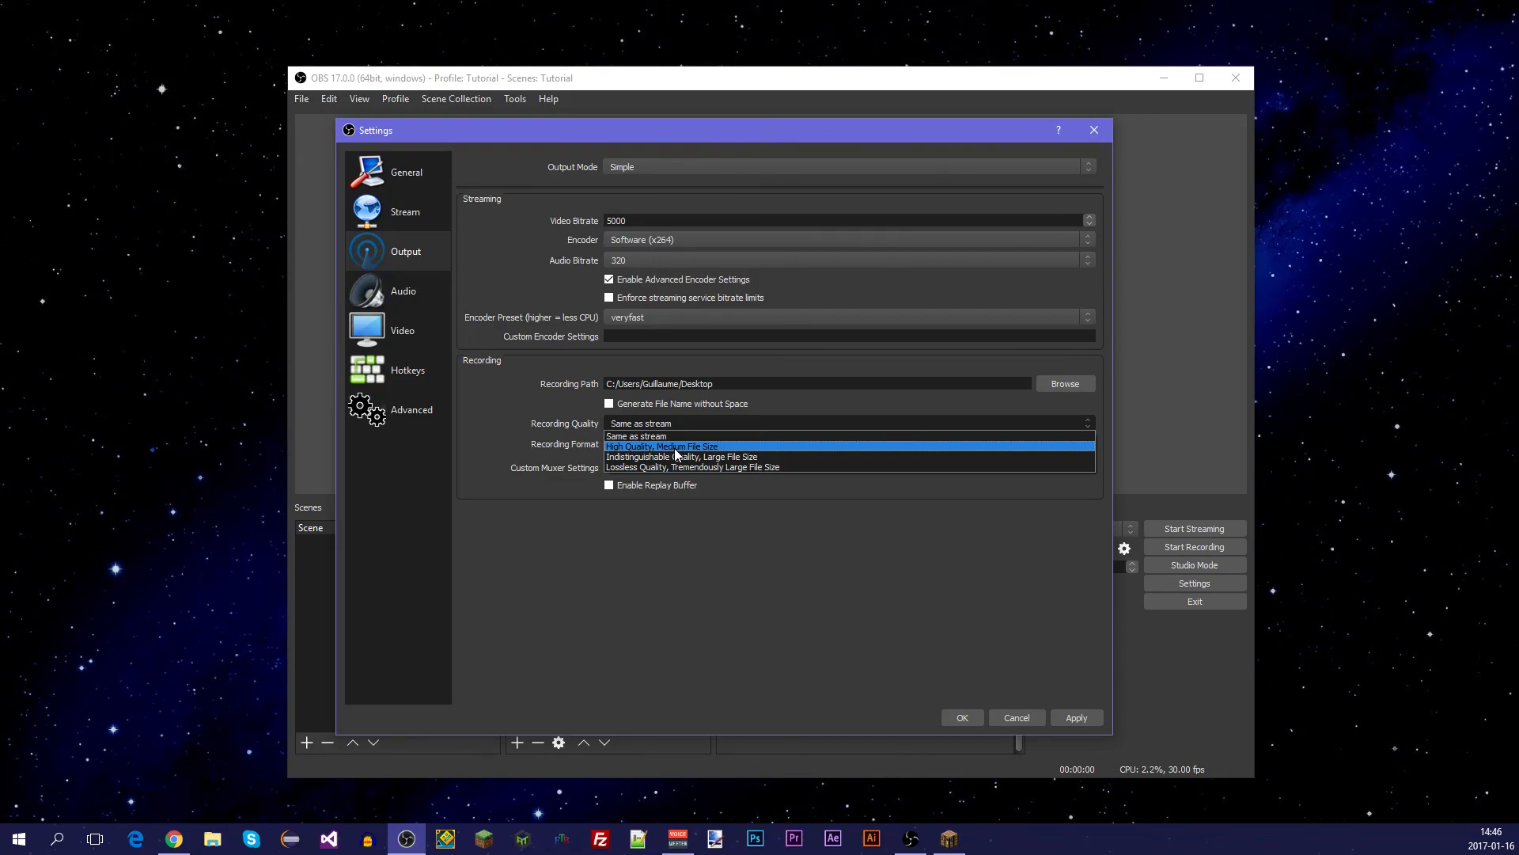
pyautogui.click(674, 448)
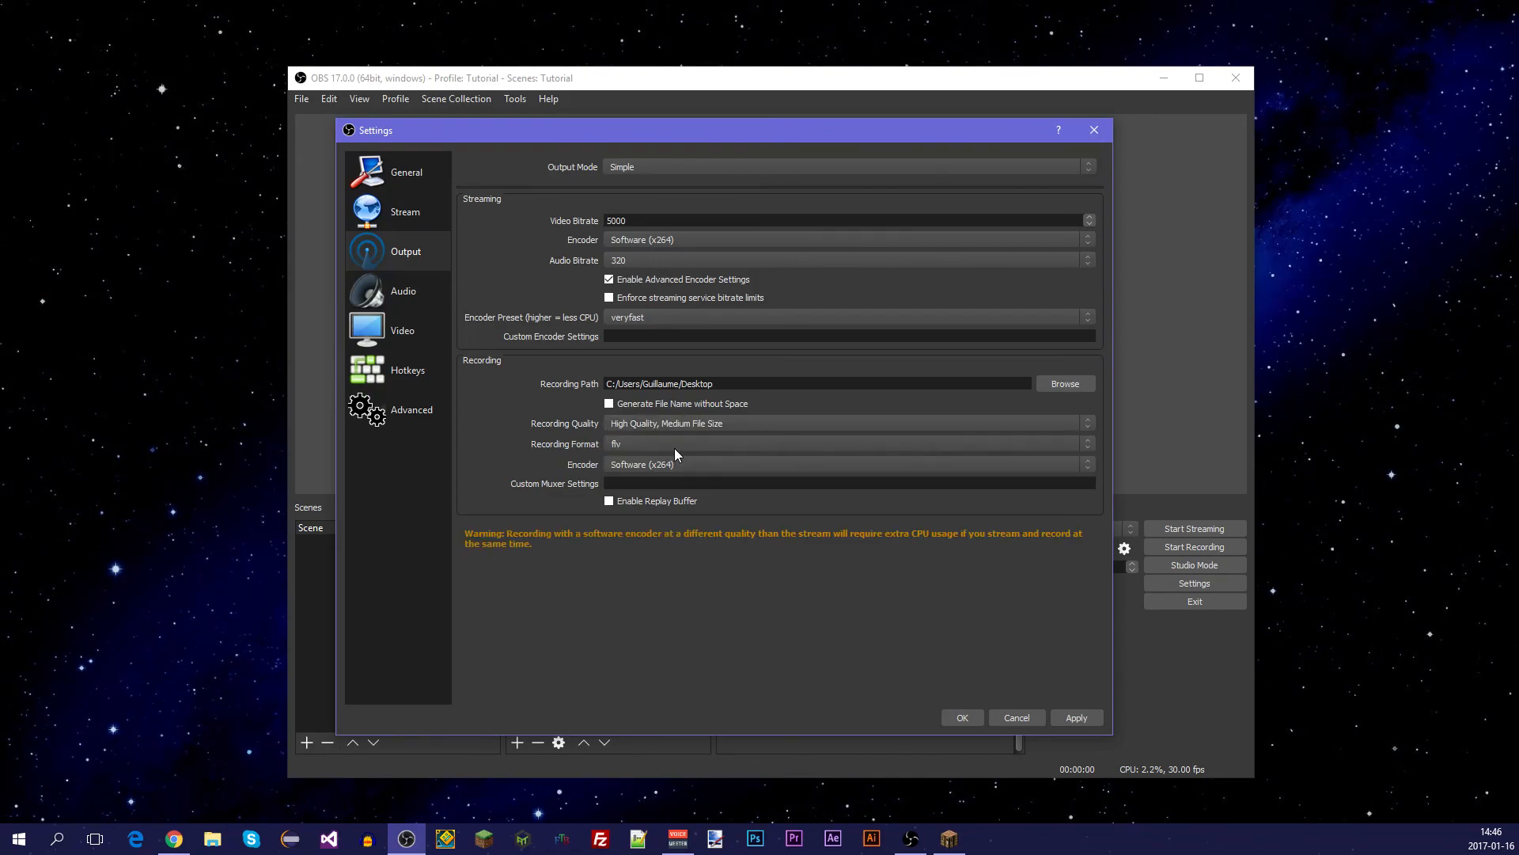
# Review the available recording formats and recording encoders, keeping flv and Software (x264).
pyautogui.click(747, 443)
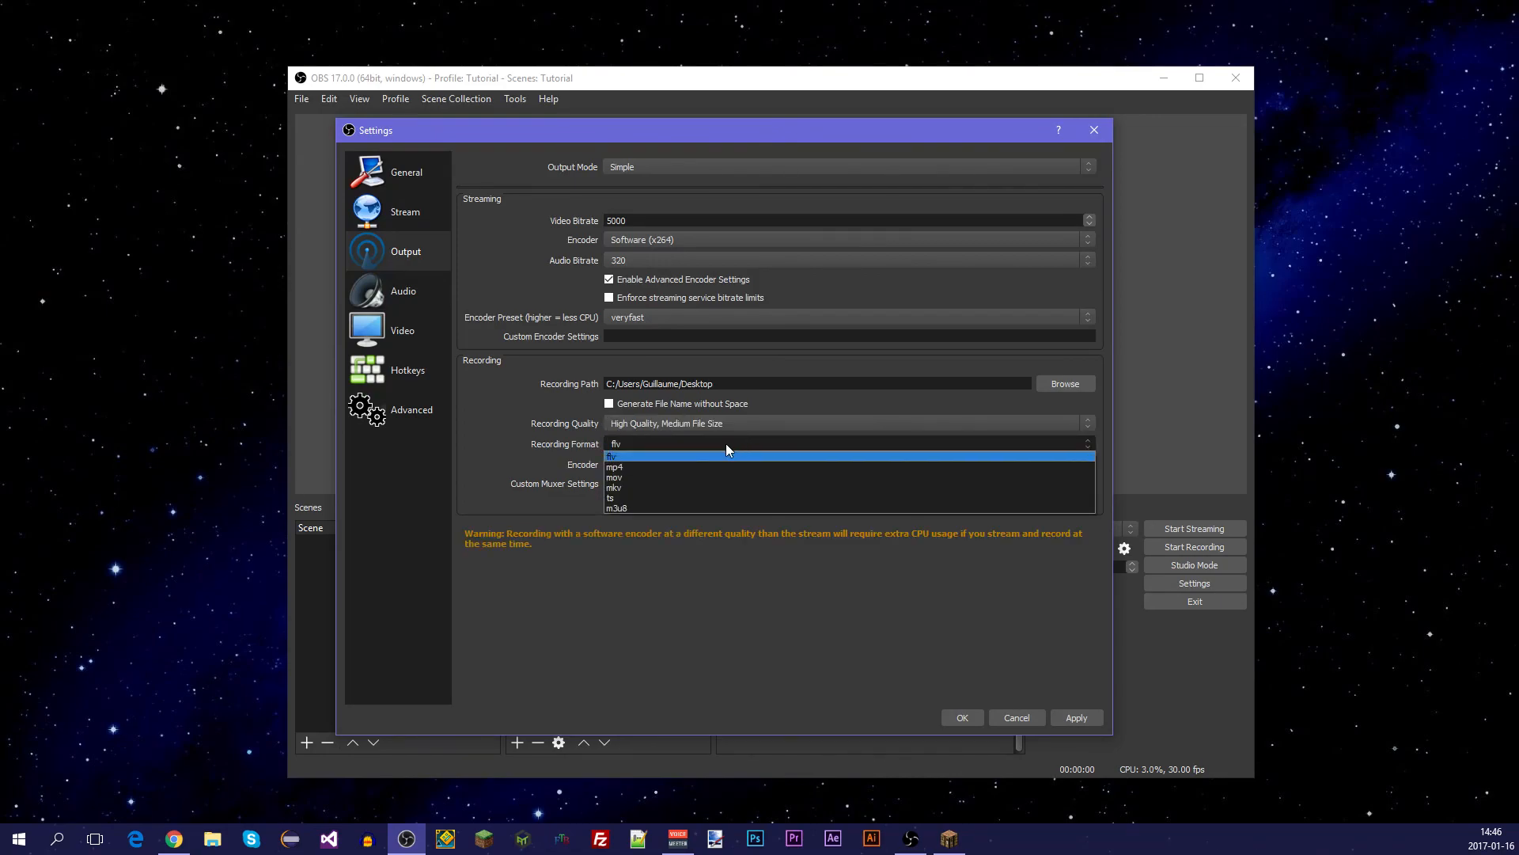
pyautogui.click(682, 442)
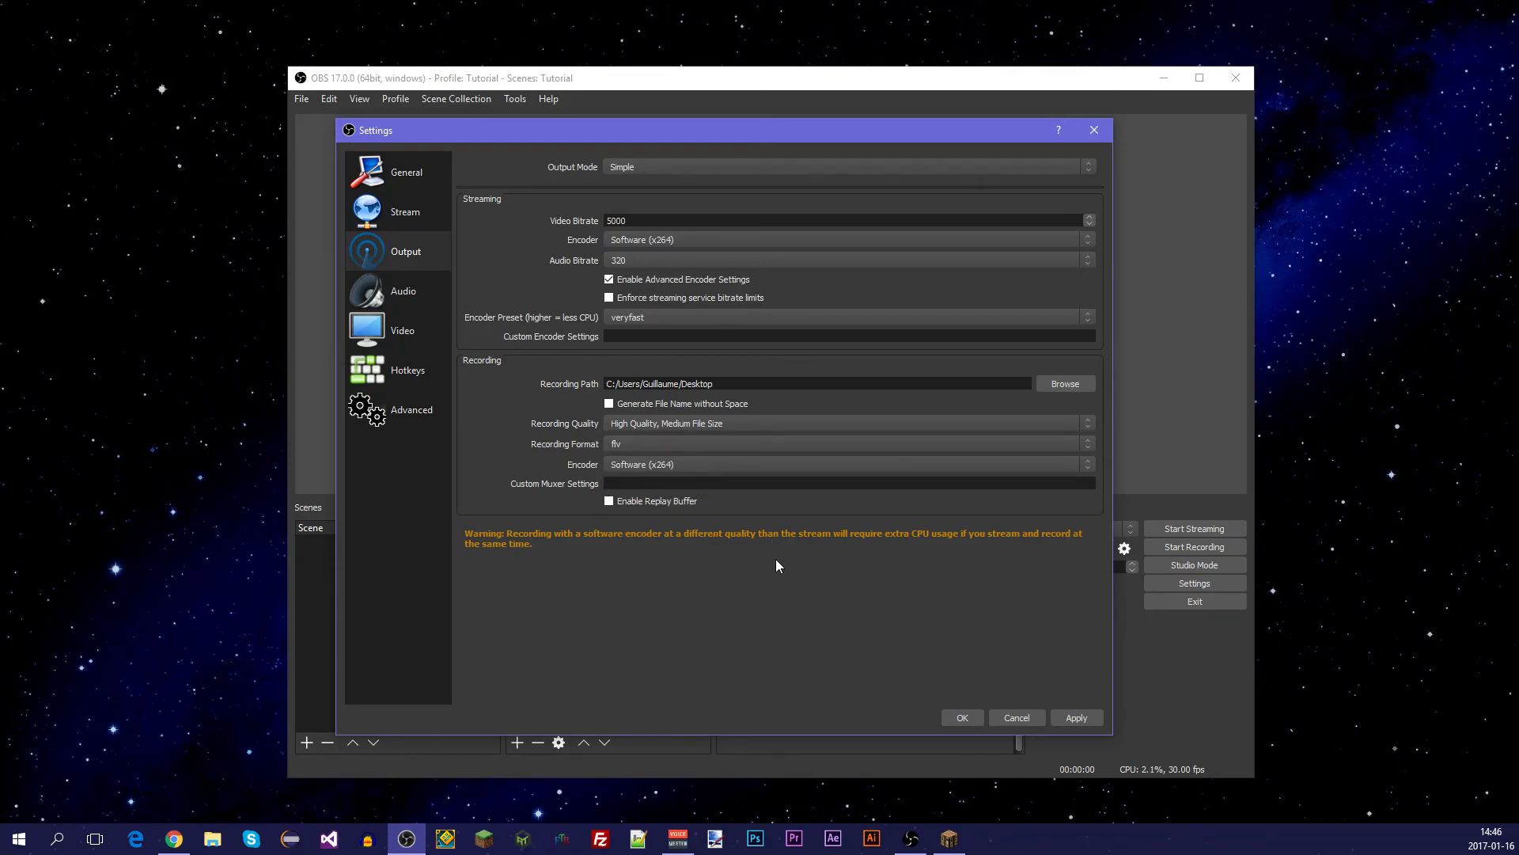
pyautogui.click(634, 467)
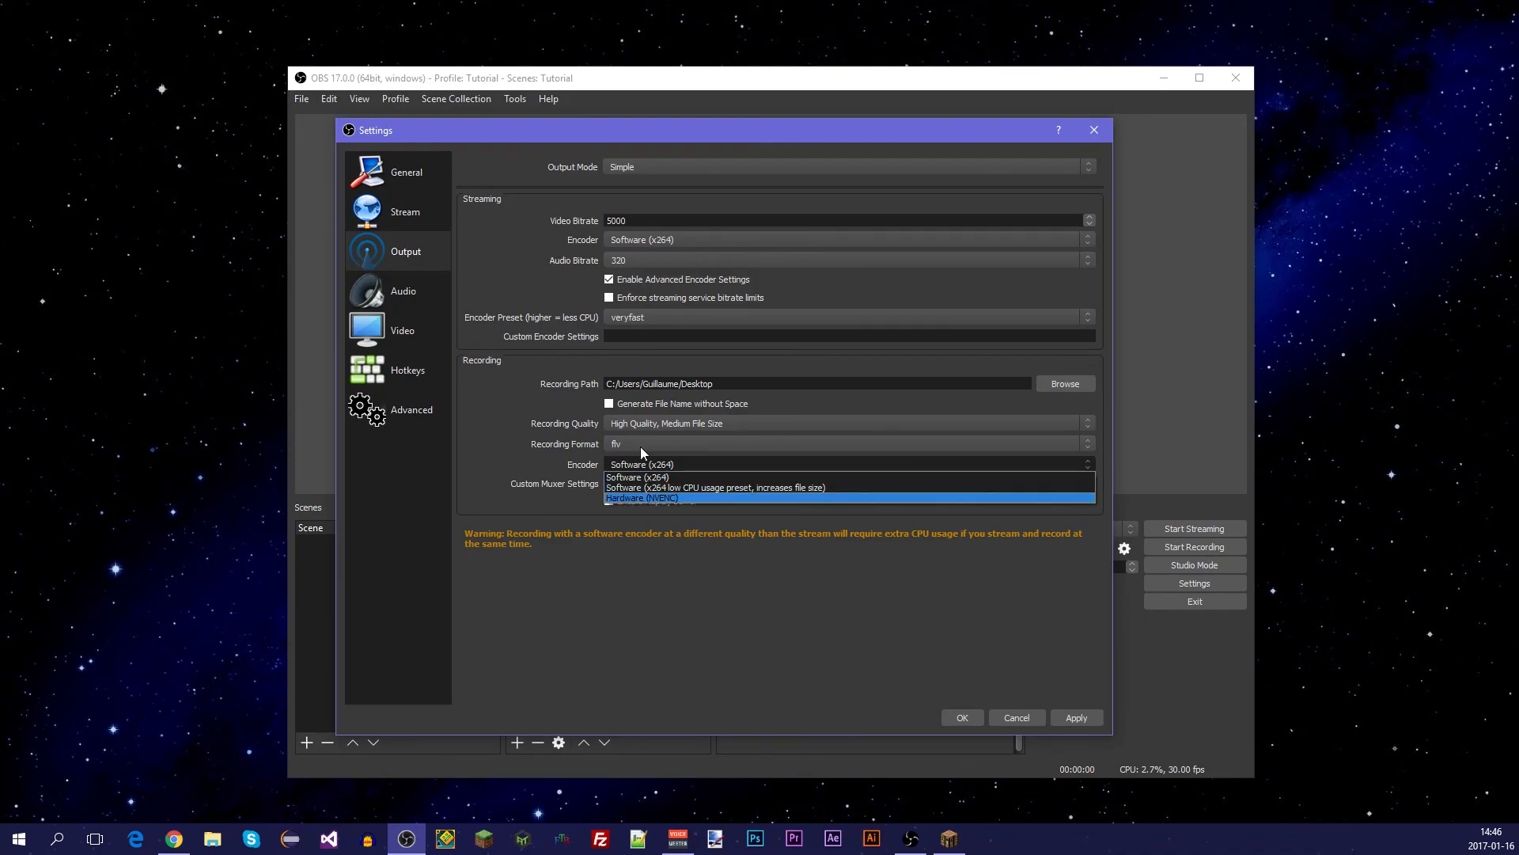
pyautogui.click(638, 465)
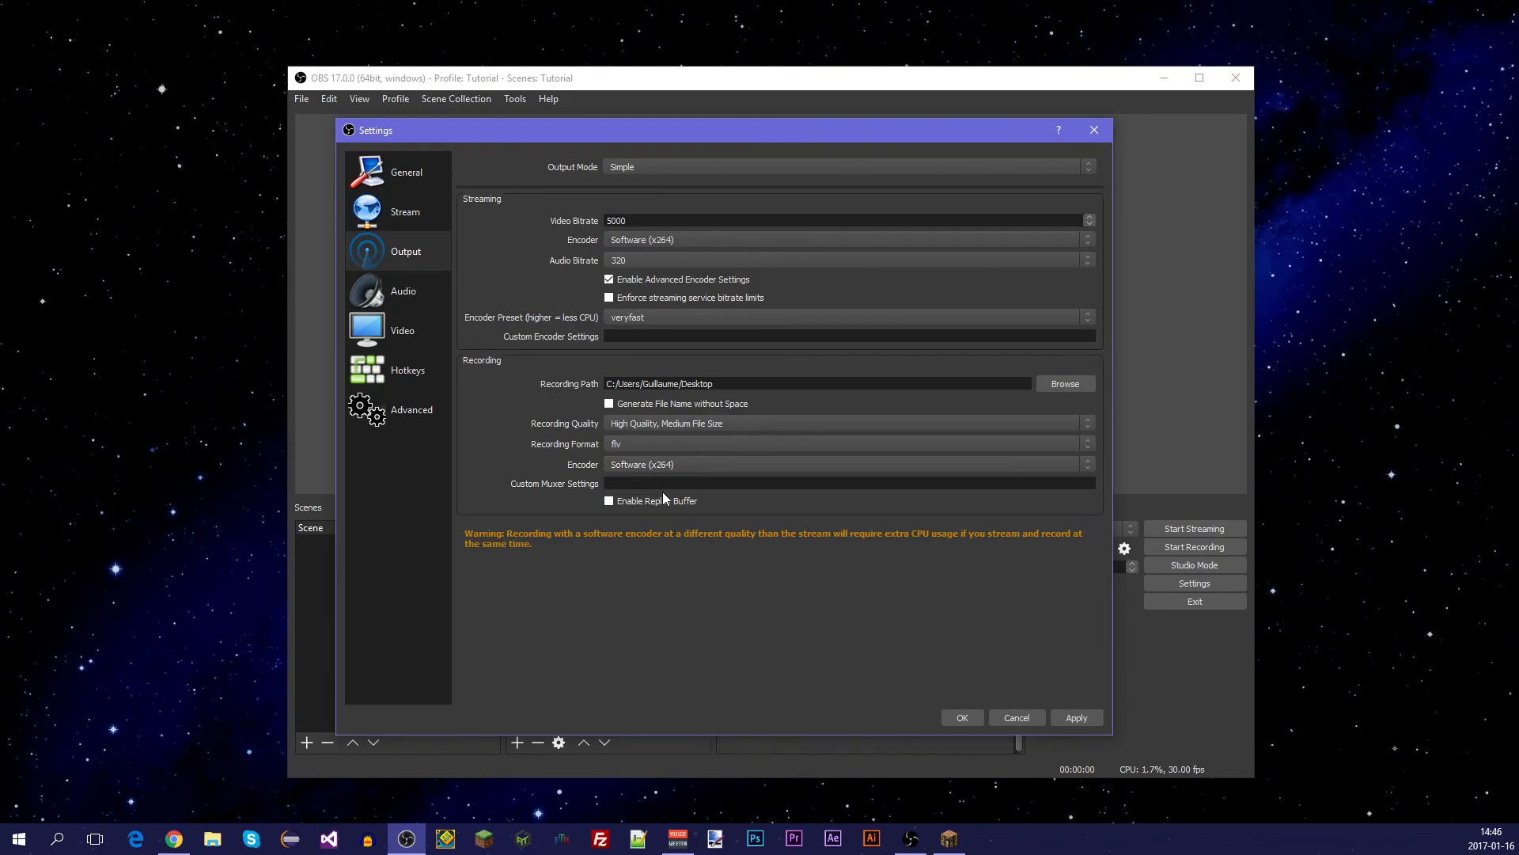
# Set the recording quality to Same as stream, leaving the recording format at flv.
pyautogui.click(693, 440)
pyautogui.click(690, 440)
pyautogui.click(680, 427)
pyautogui.click(679, 436)
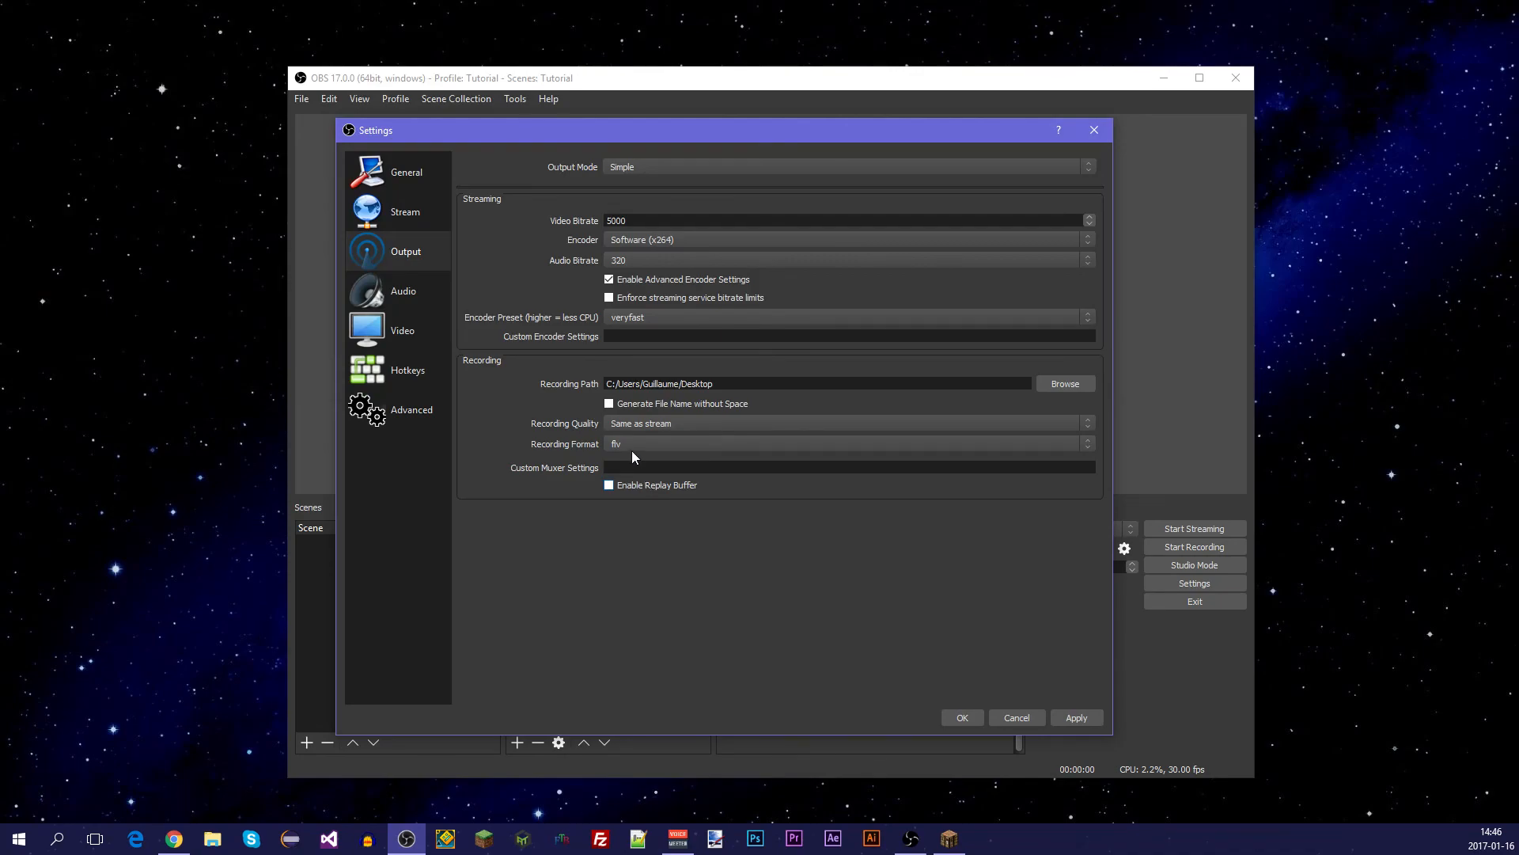
# Set the recording format to mp4.
pyautogui.click(635, 446)
pyautogui.click(643, 464)
pyautogui.click(650, 446)
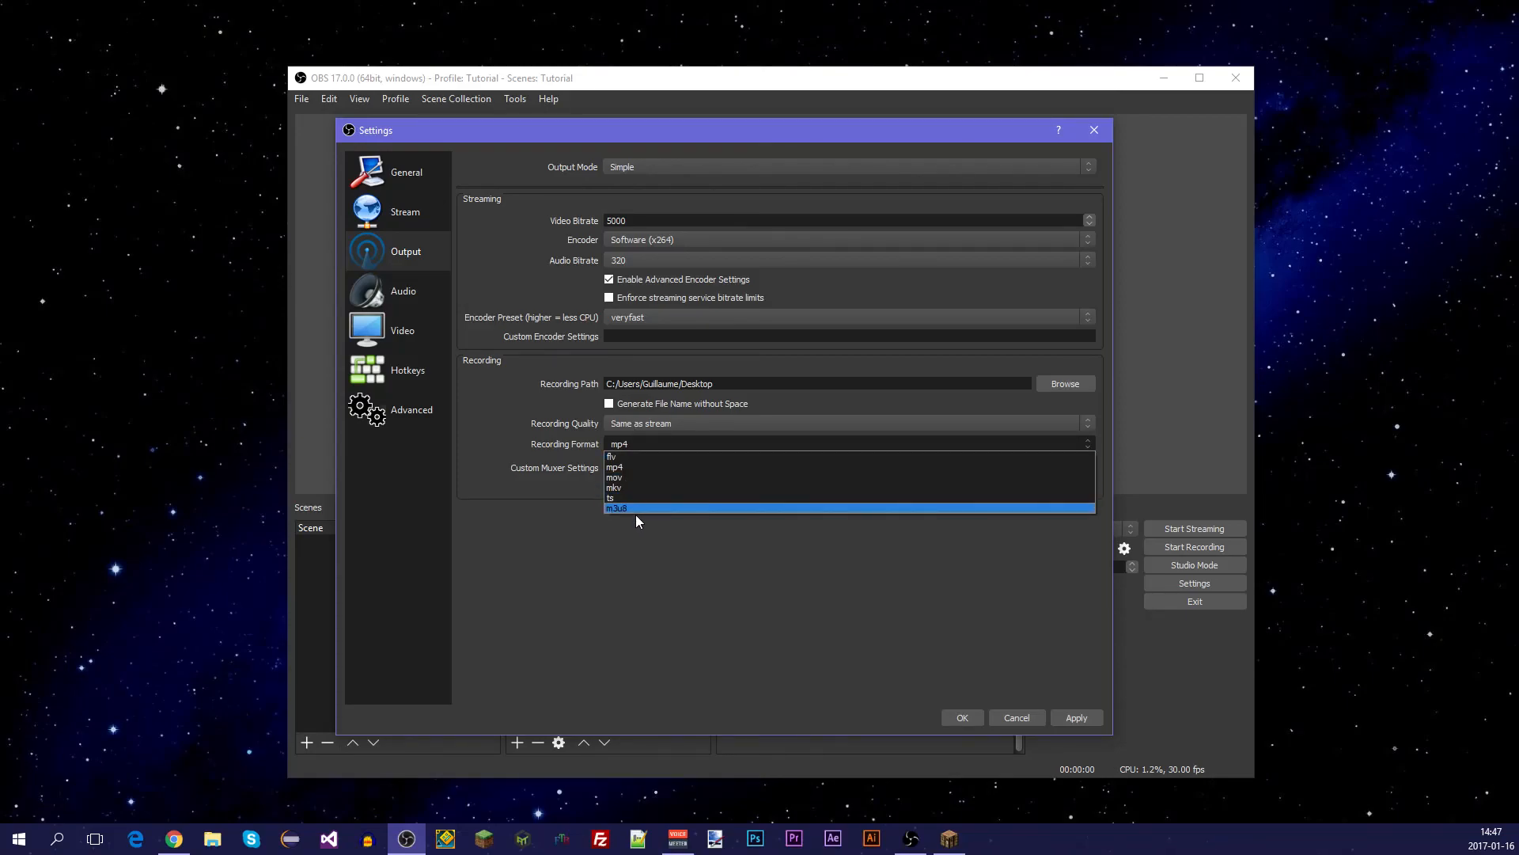
pyautogui.click(633, 467)
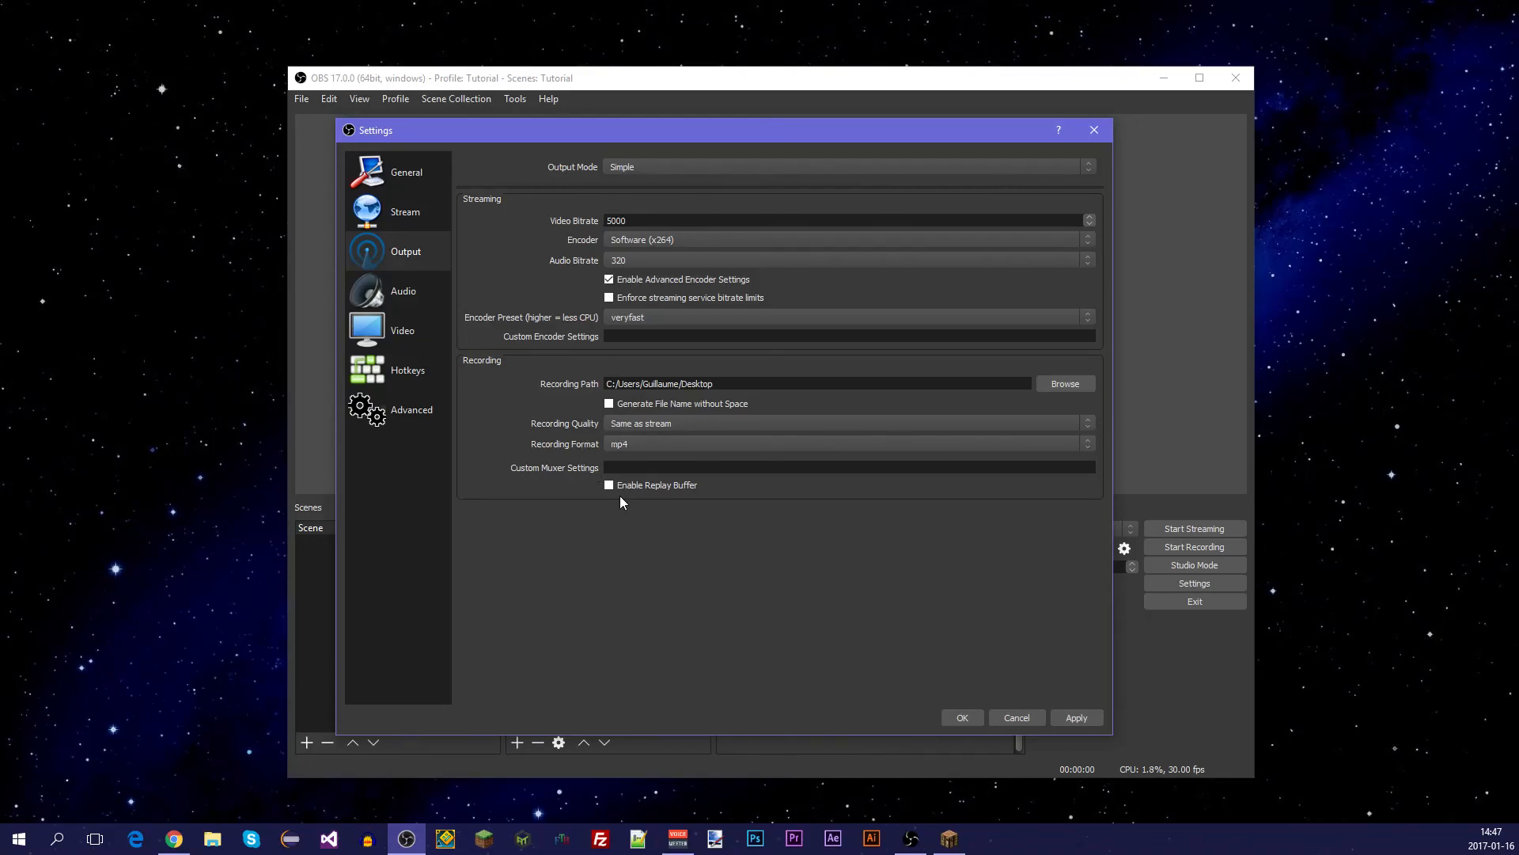
# In the audio settings, set the desktop audio device to Speakers (Realtek High Definition Audio) and the first mic/auxiliary device to Microphone (Blue Snowball).
pyautogui.click(424, 277)
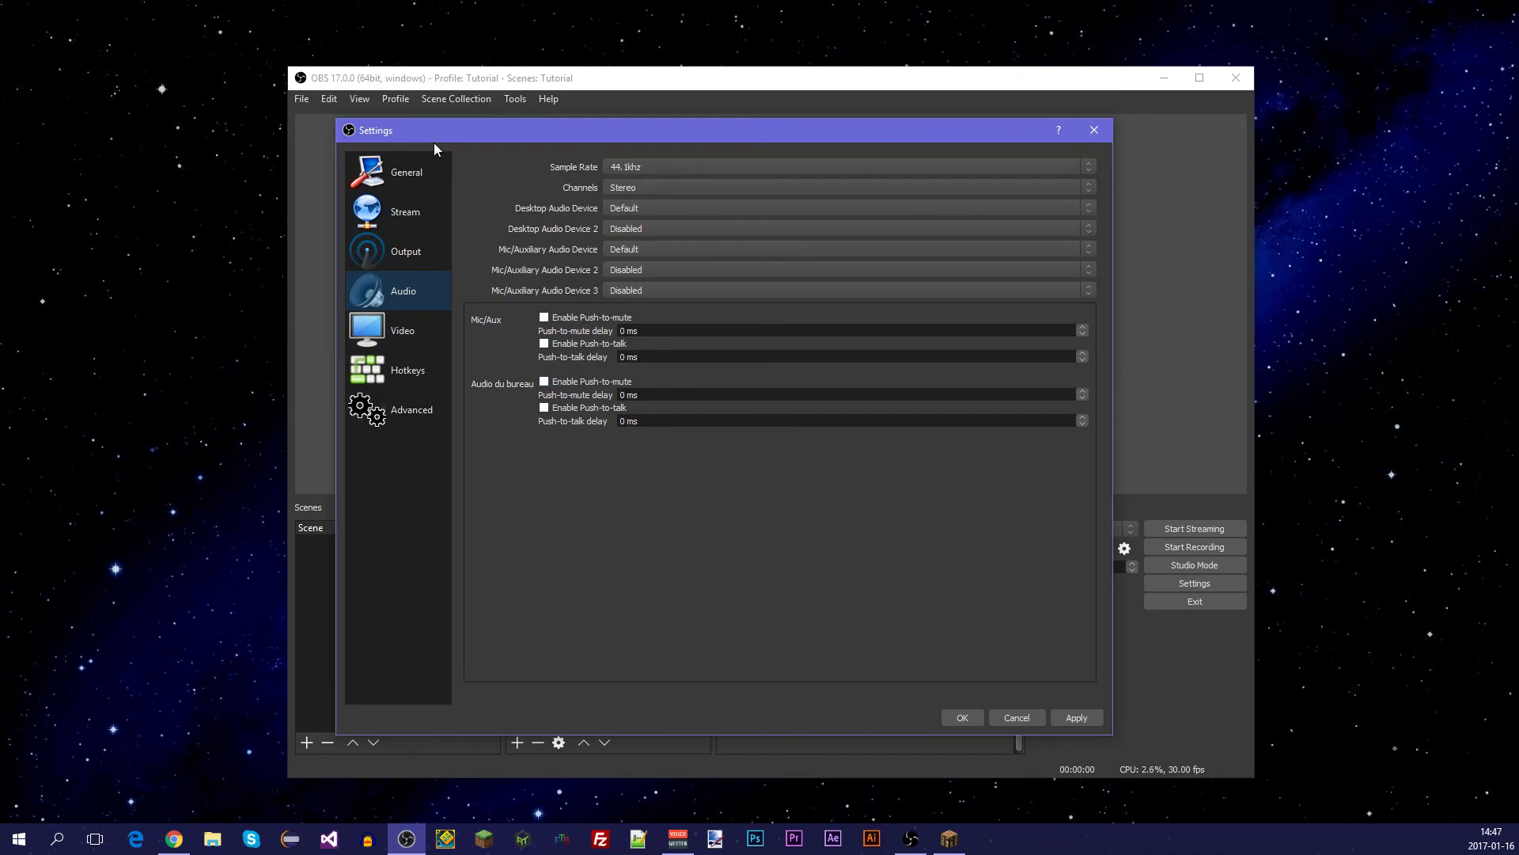
pyautogui.click(650, 165)
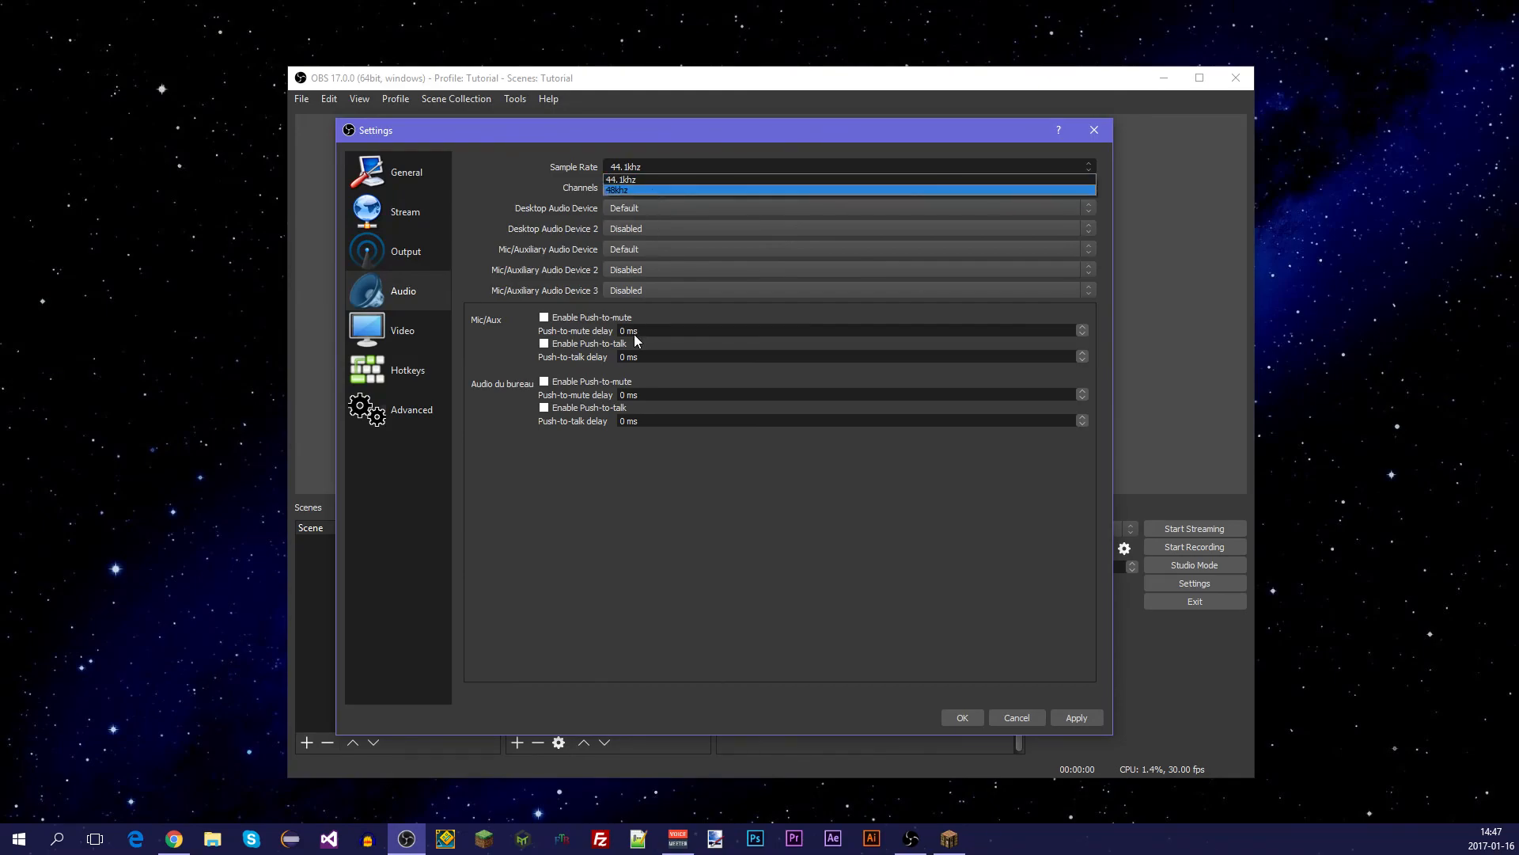
pyautogui.click(645, 212)
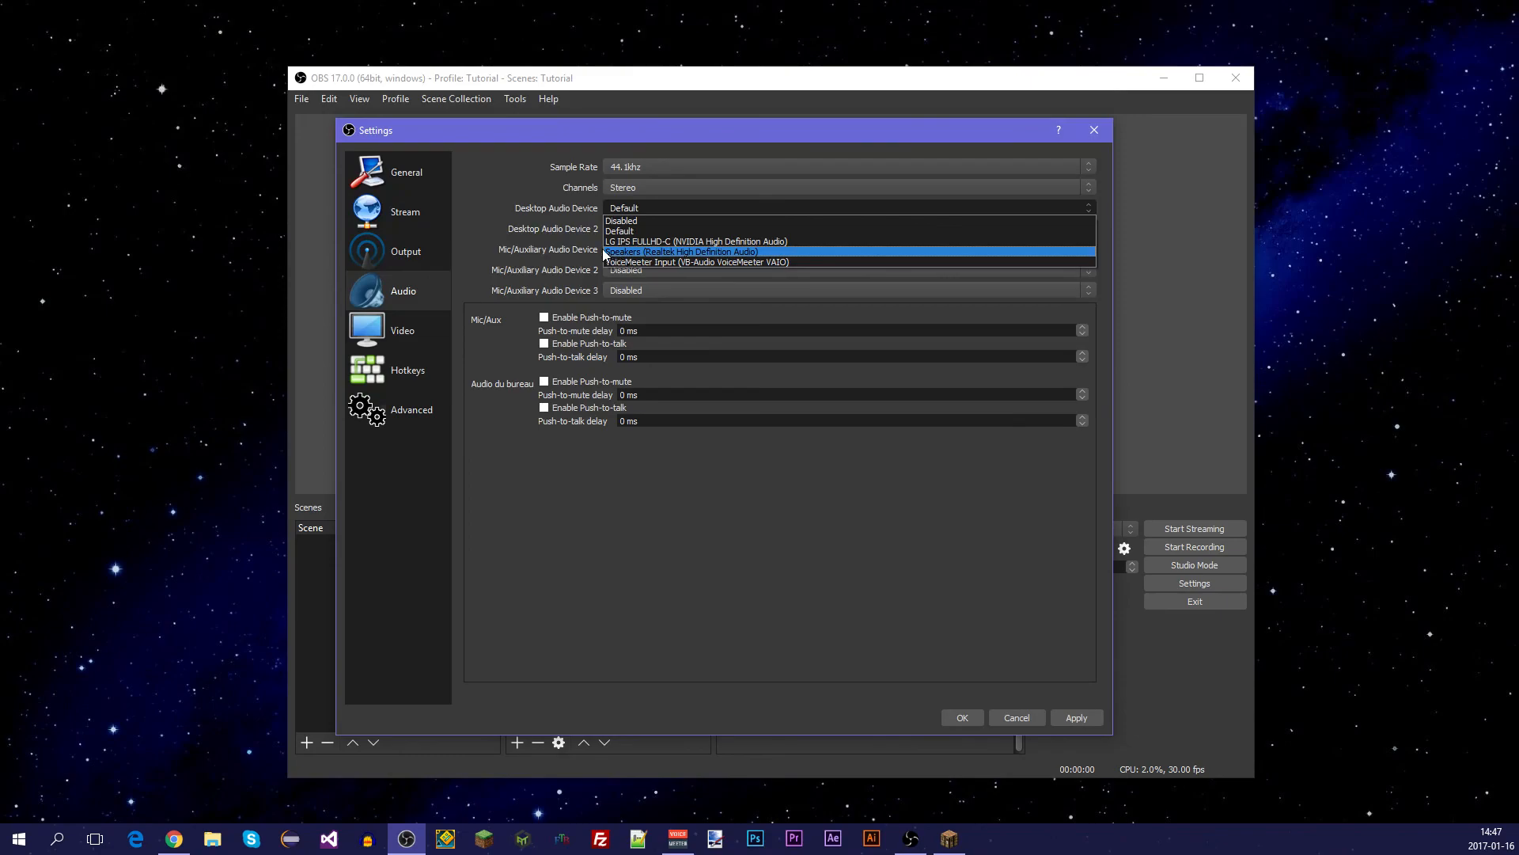
pyautogui.click(659, 252)
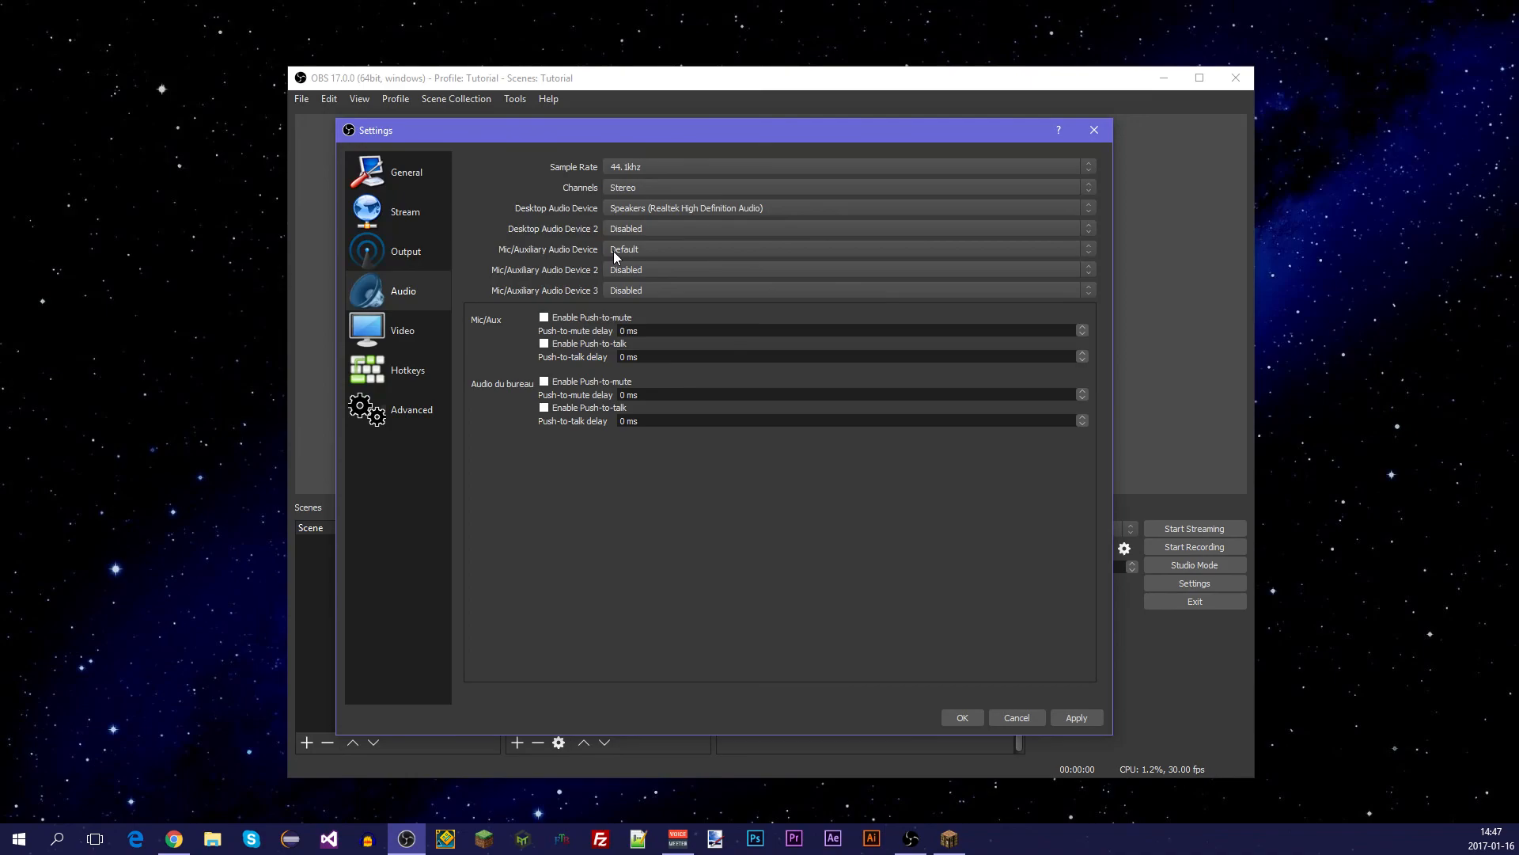
pyautogui.click(658, 248)
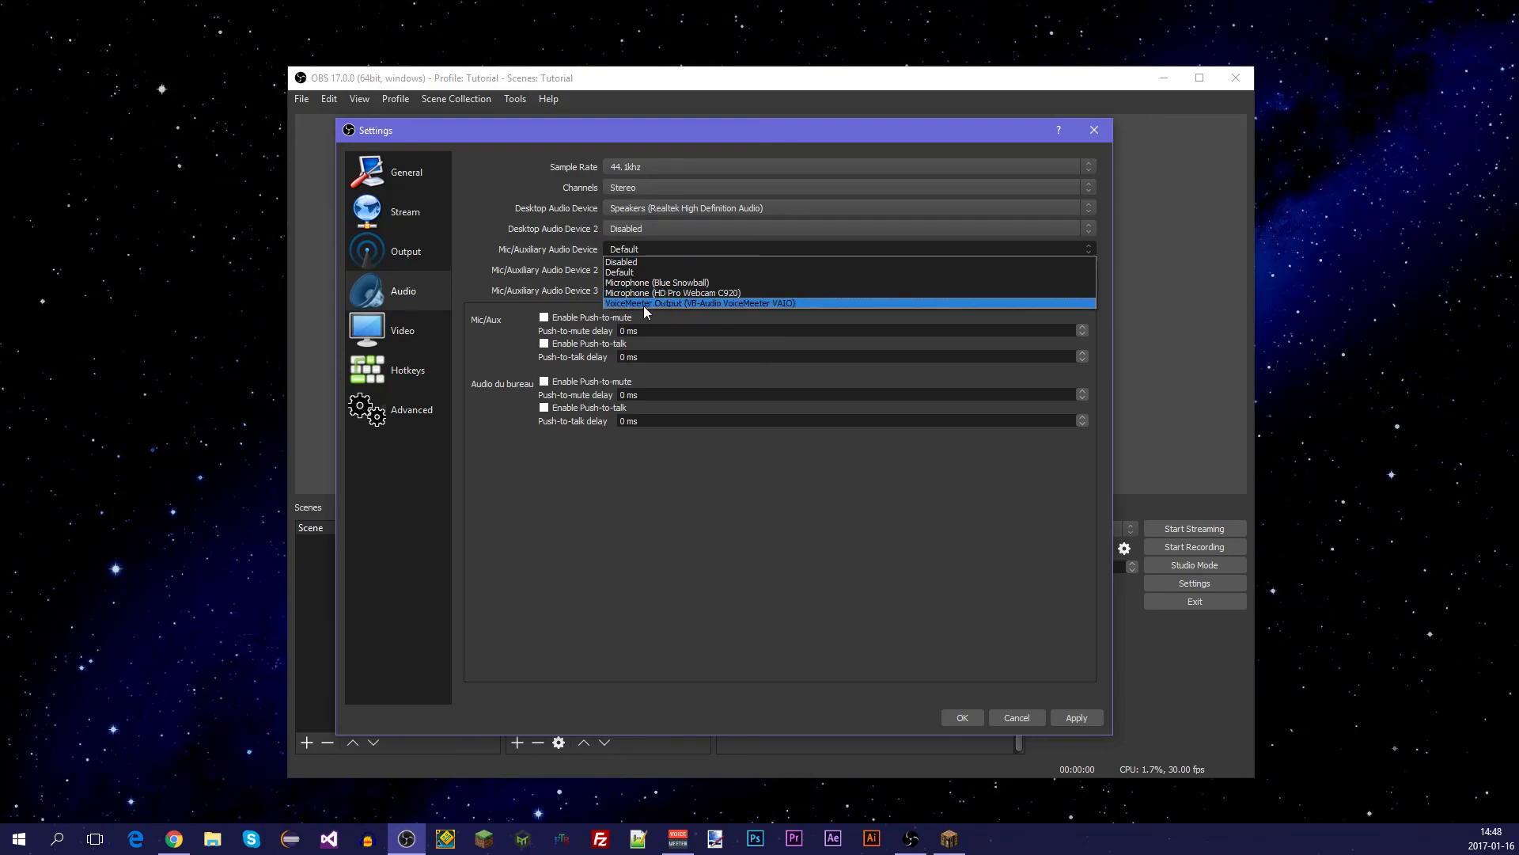
pyautogui.click(649, 282)
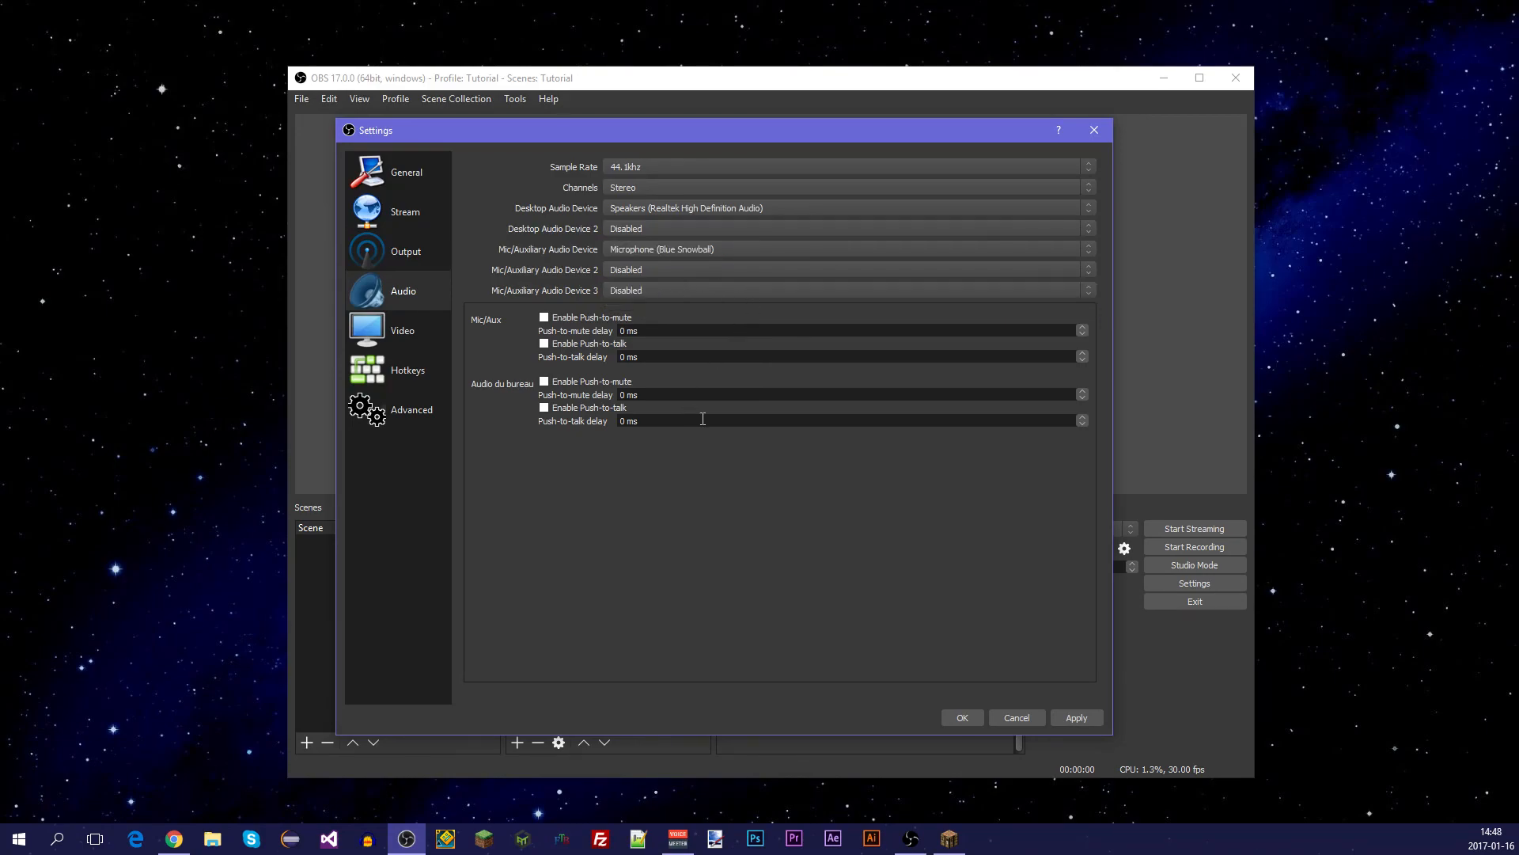
# In the video settings, set the base (canvas) resolution to 1920x1080.
pyautogui.click(401, 339)
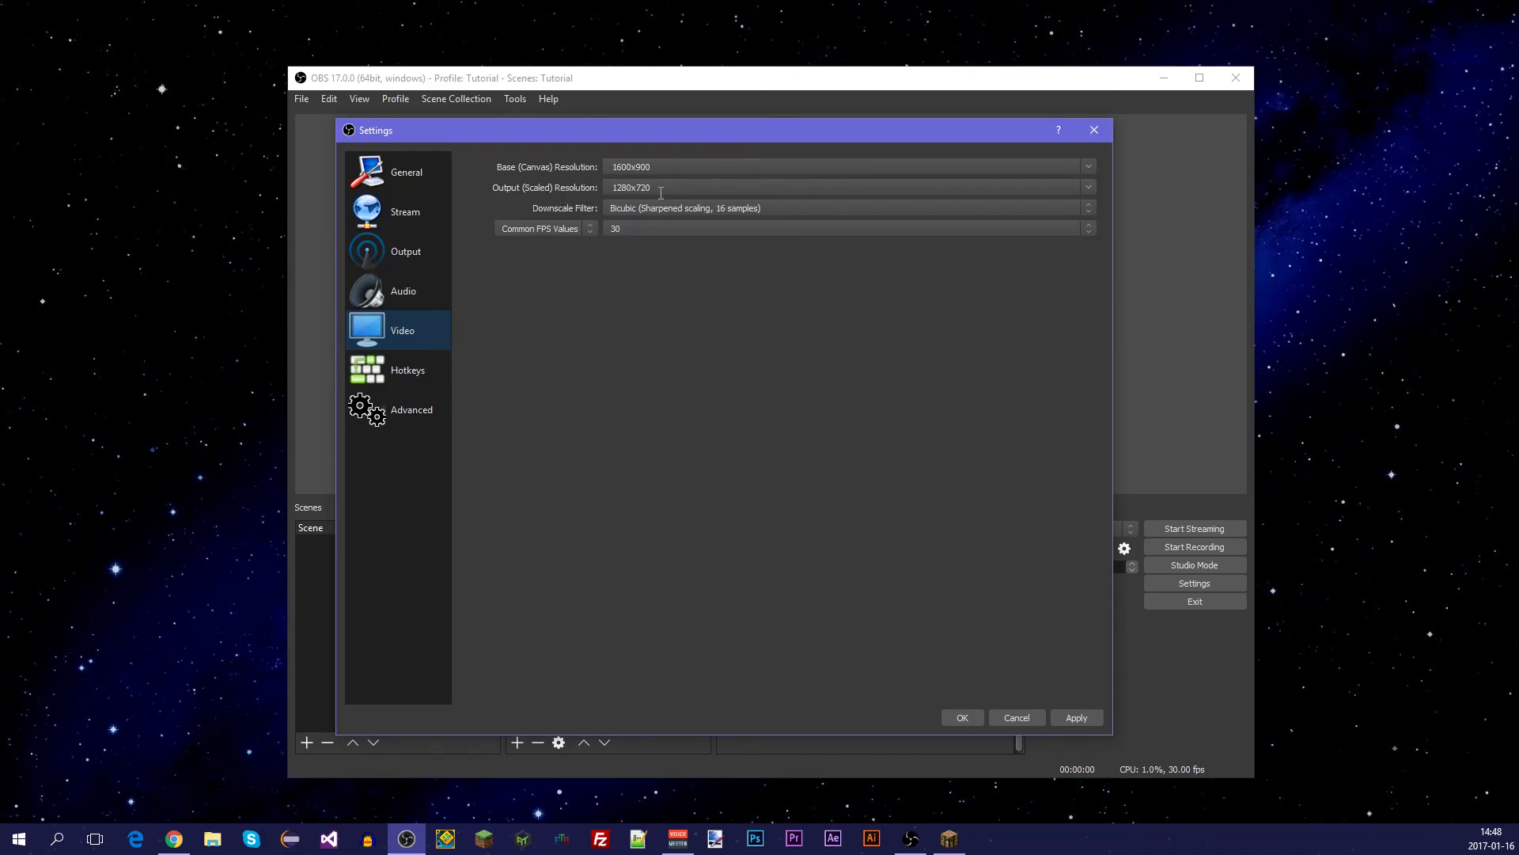
pyautogui.click(1089, 167)
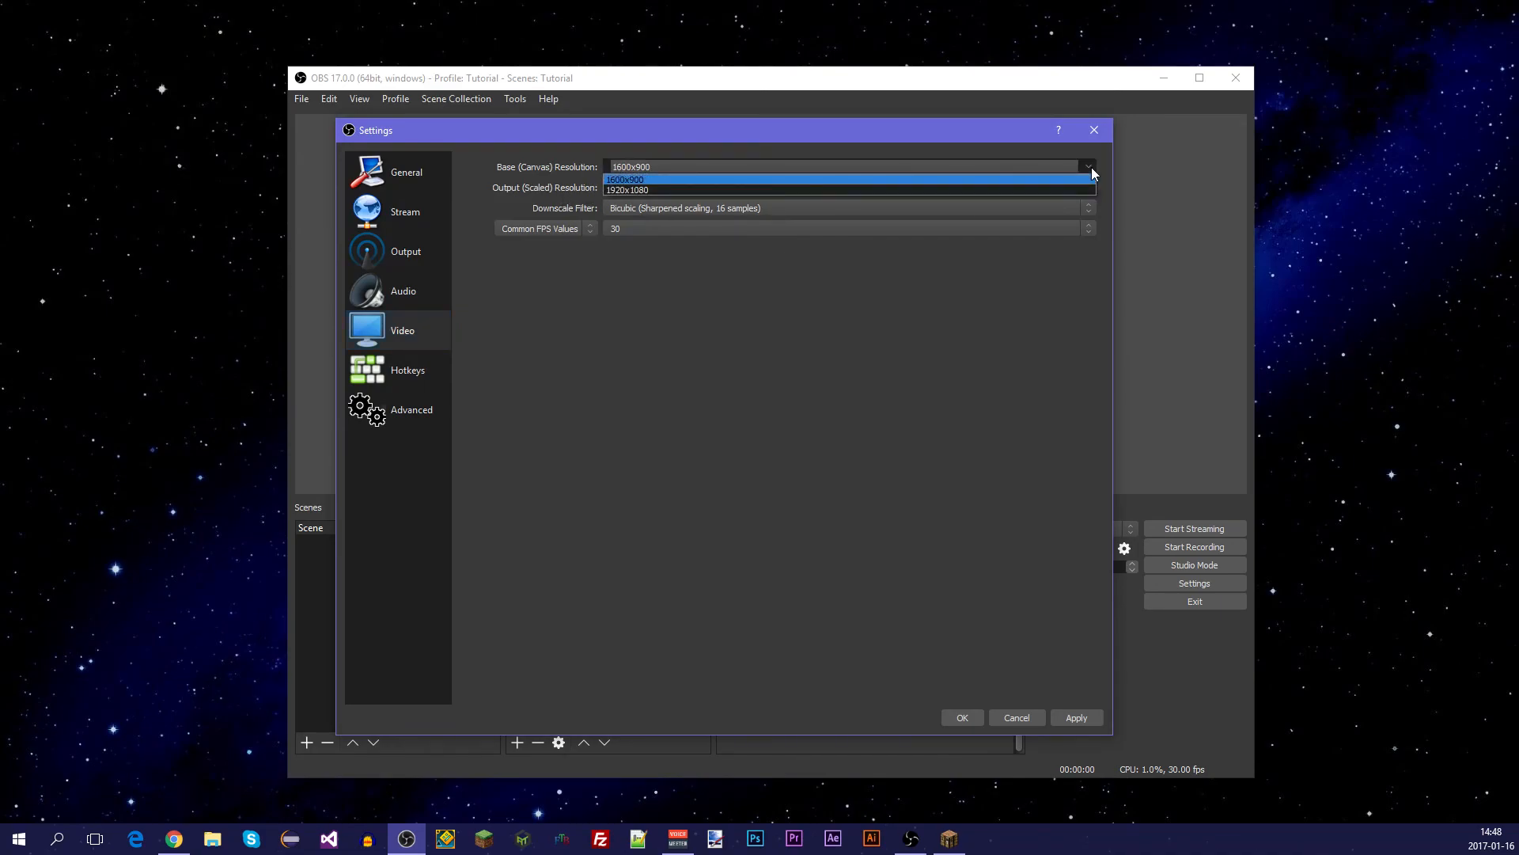
pyautogui.click(631, 191)
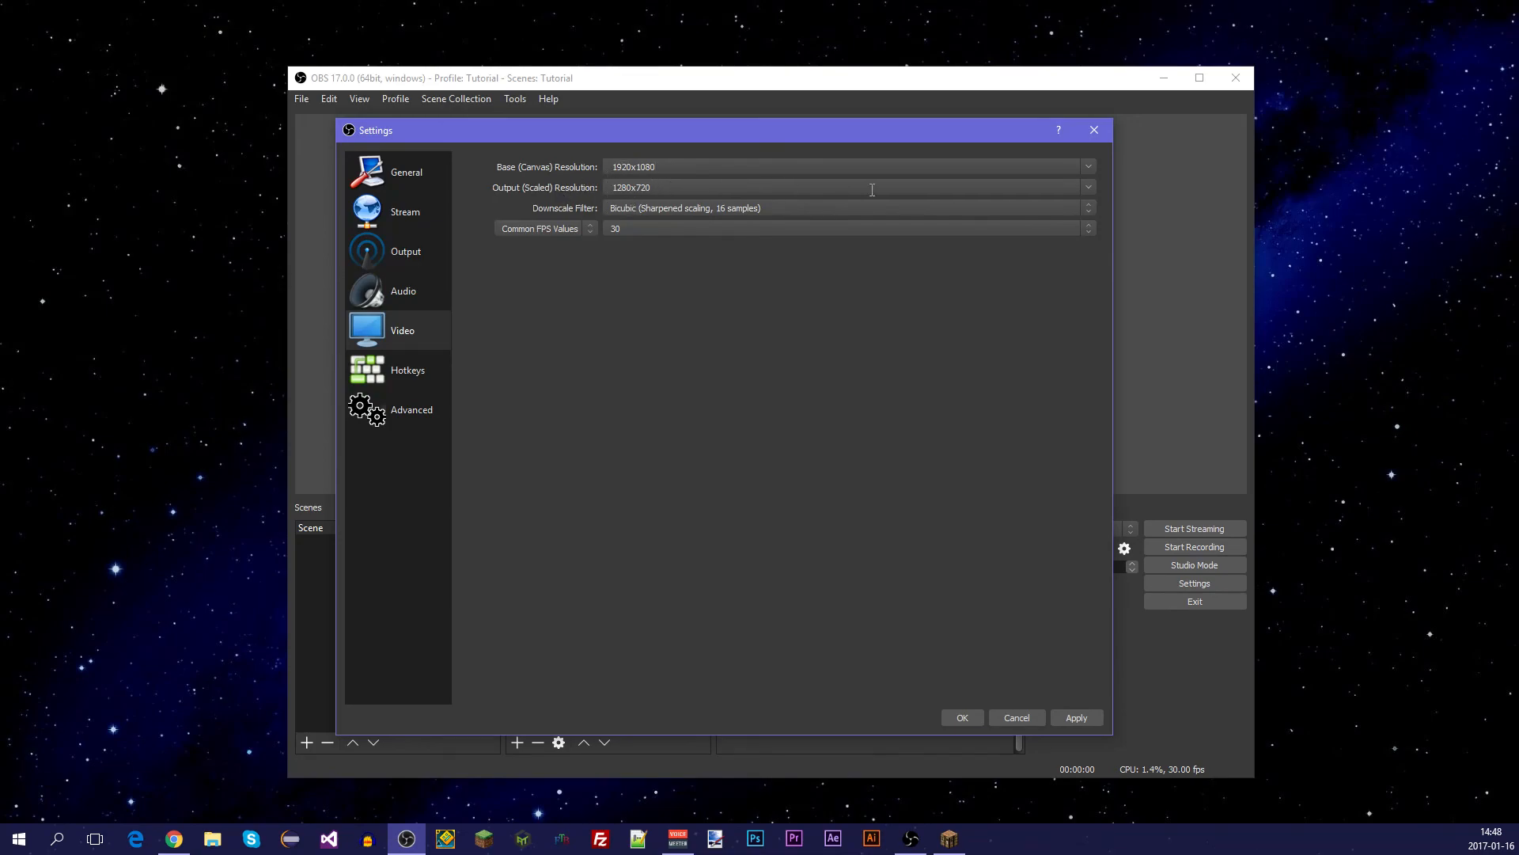
# Switch the output (scaled) resolution between 1920x1080 and 1280x720, ending on 1920x1080.
pyautogui.click(1091, 188)
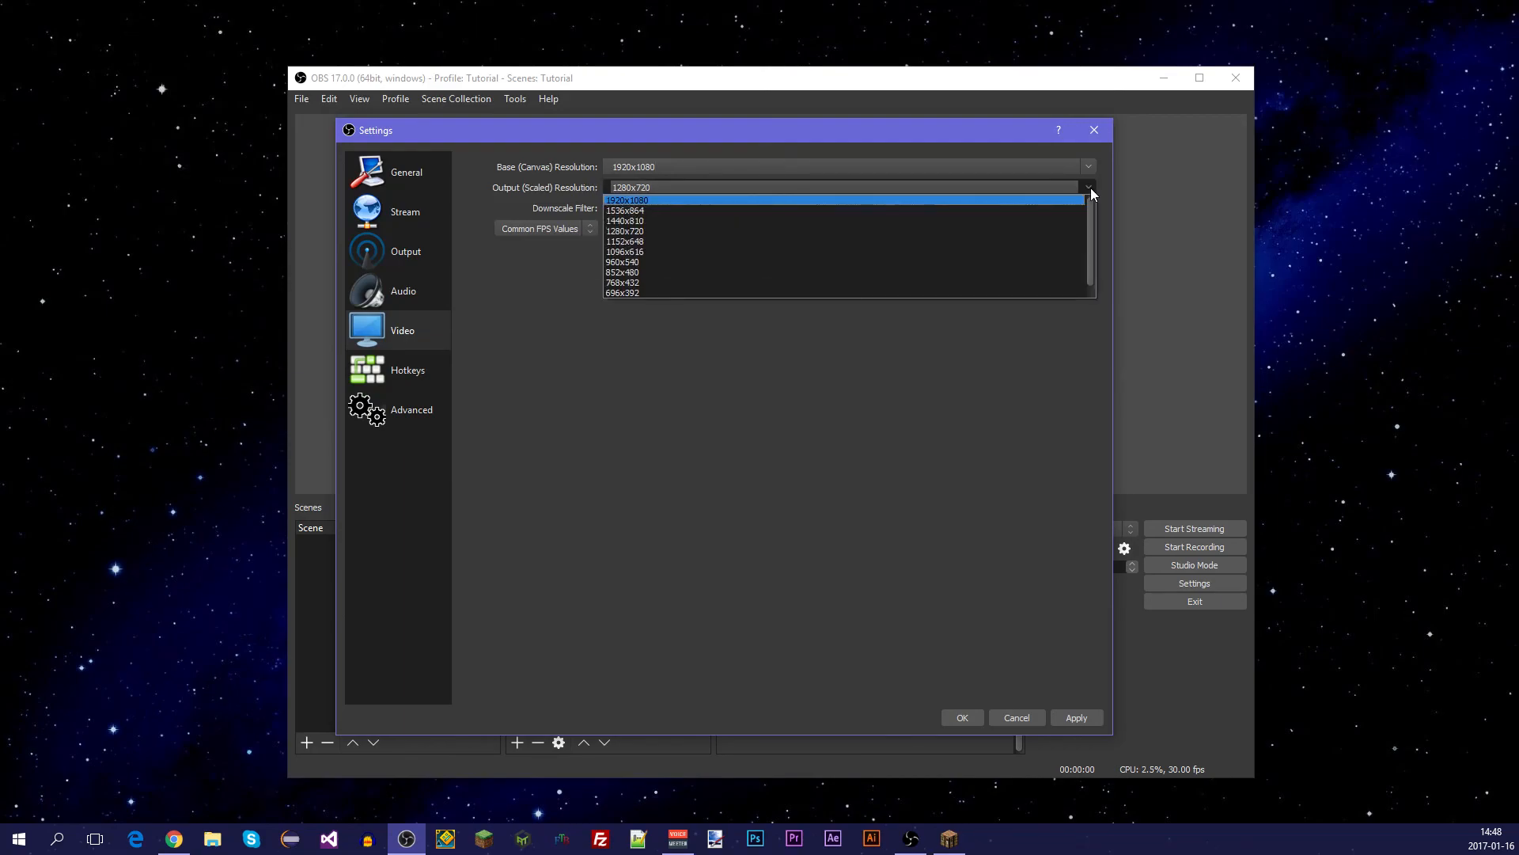
pyautogui.click(658, 198)
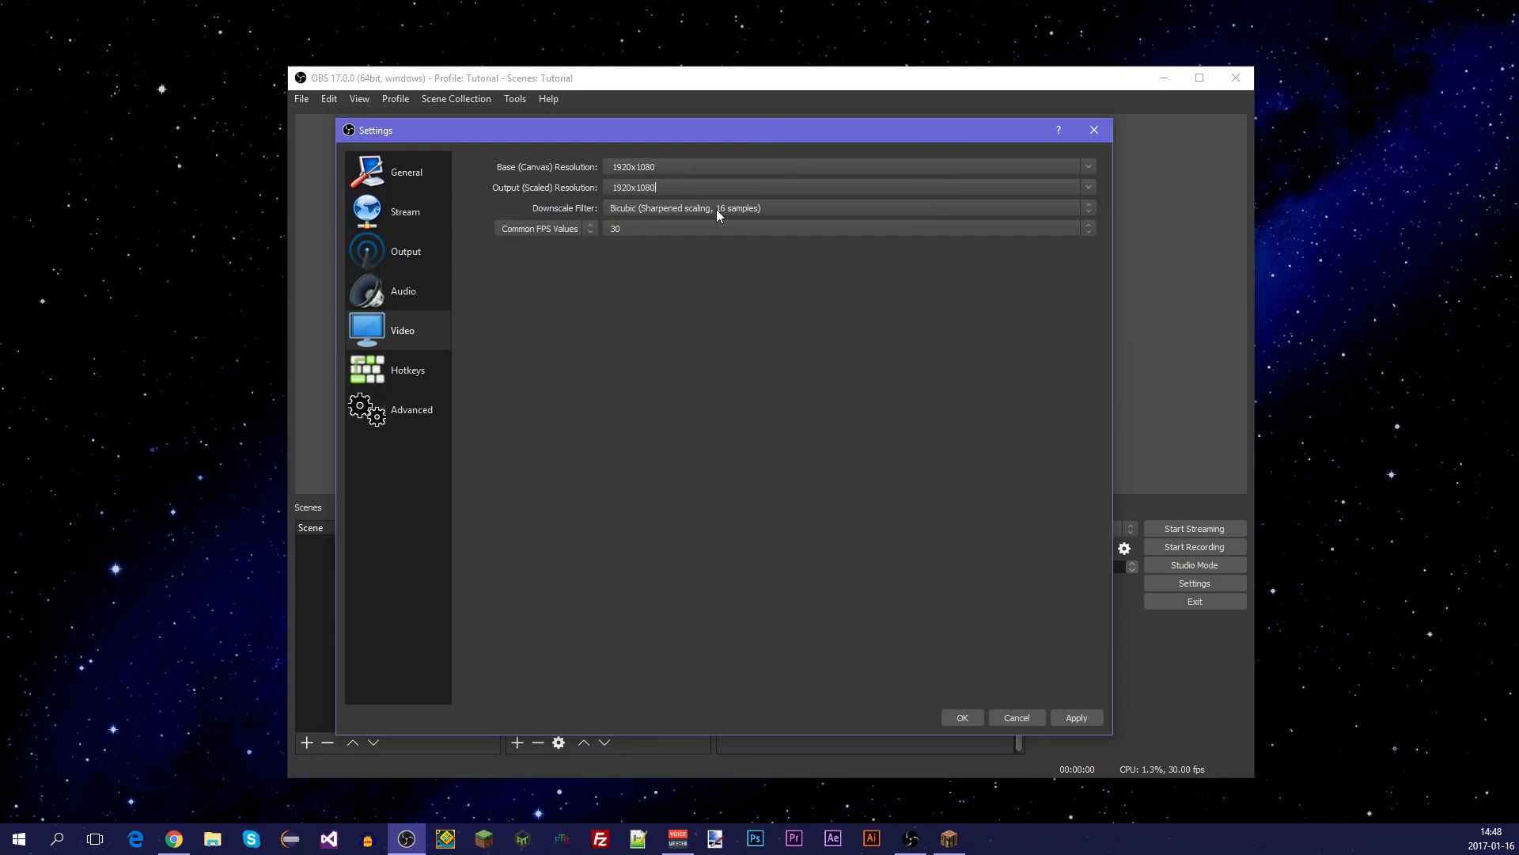
pyautogui.click(1093, 190)
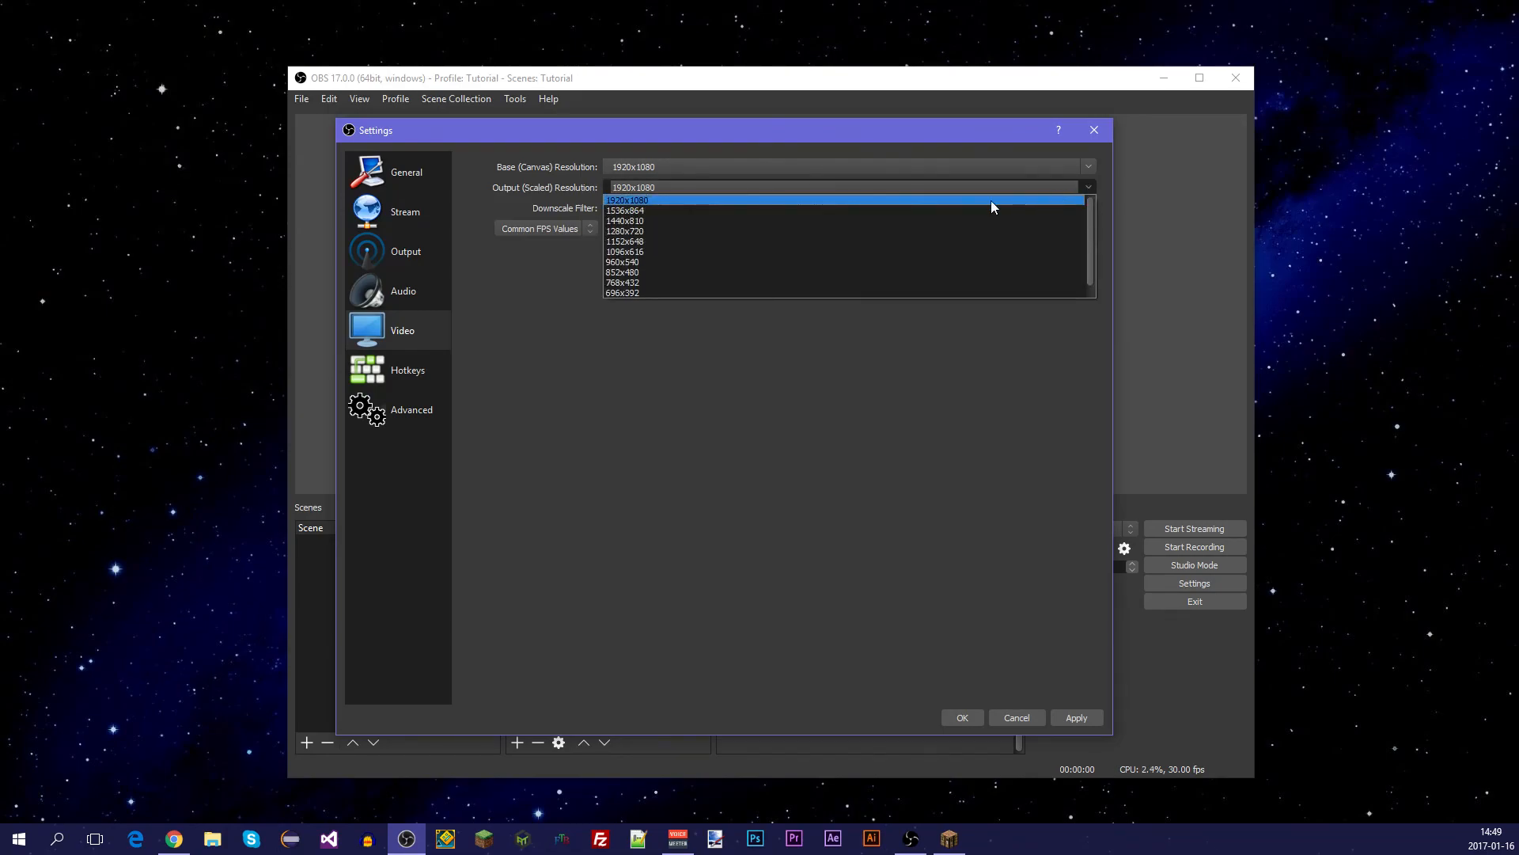
pyautogui.click(658, 232)
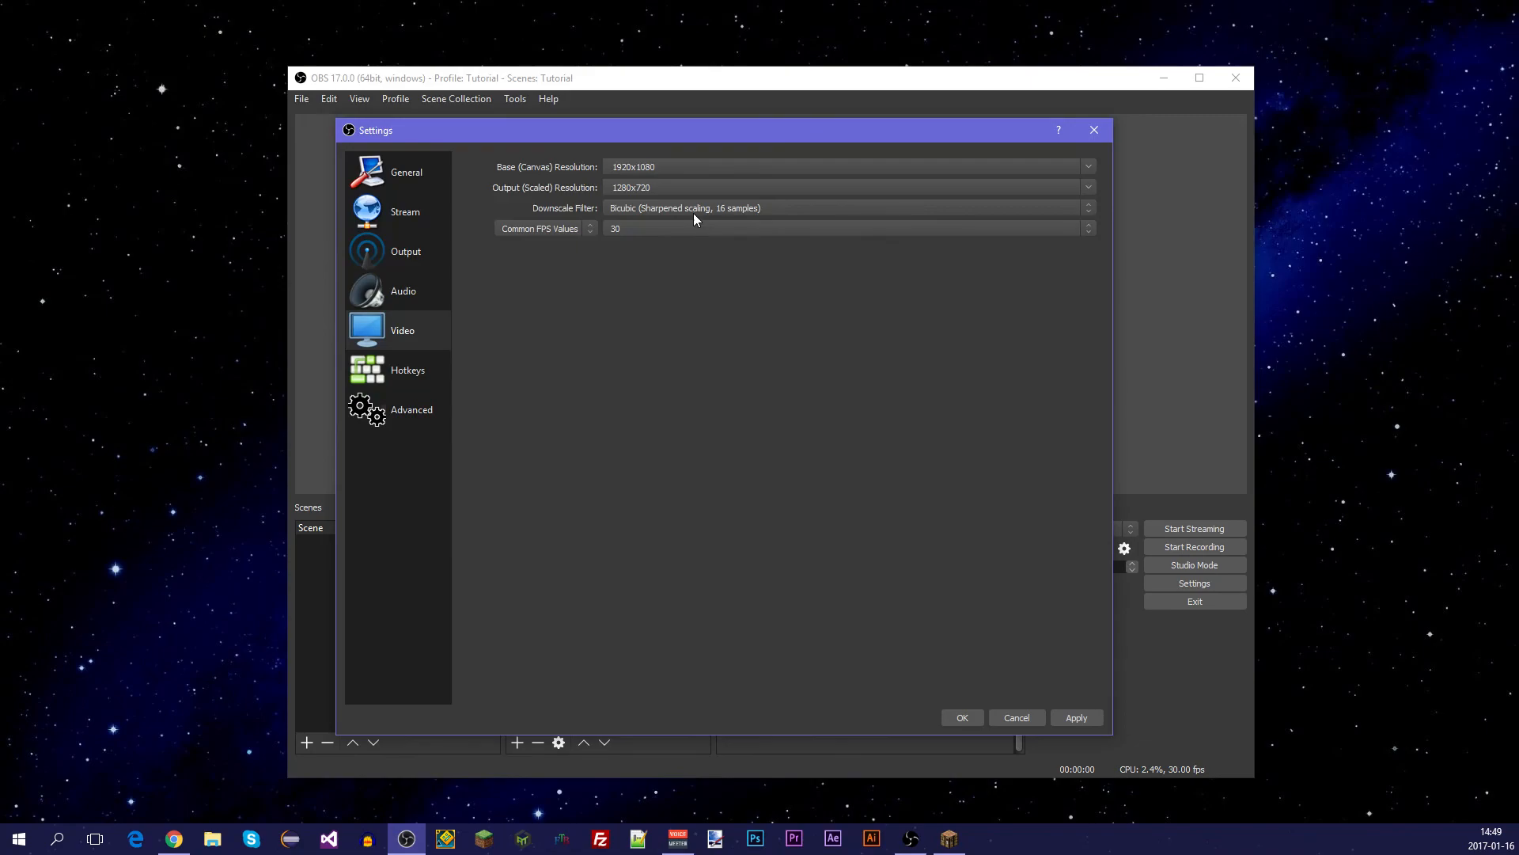
pyautogui.click(1087, 192)
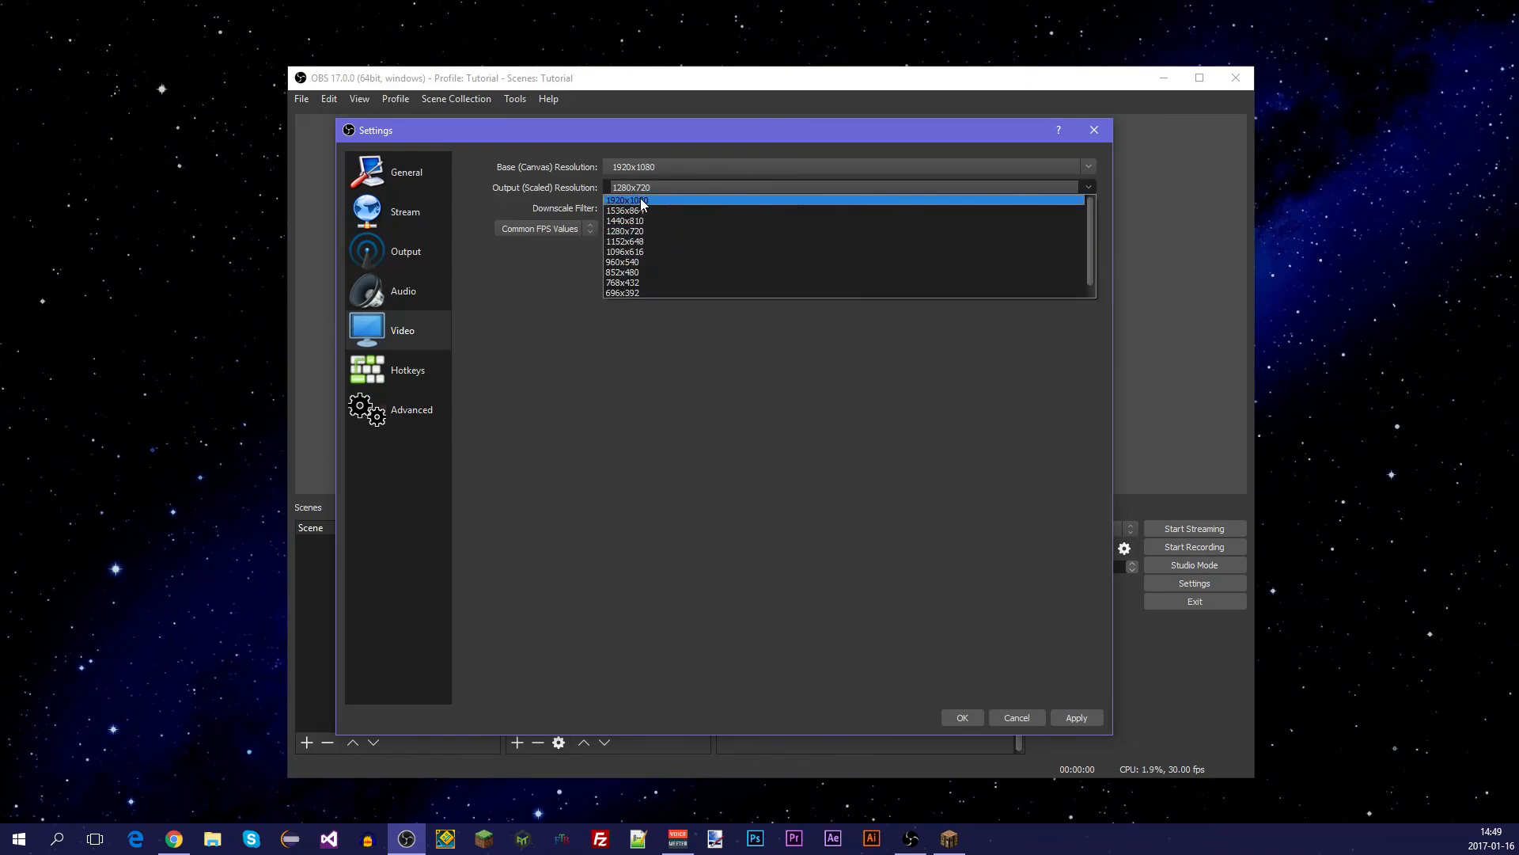
pyautogui.click(667, 201)
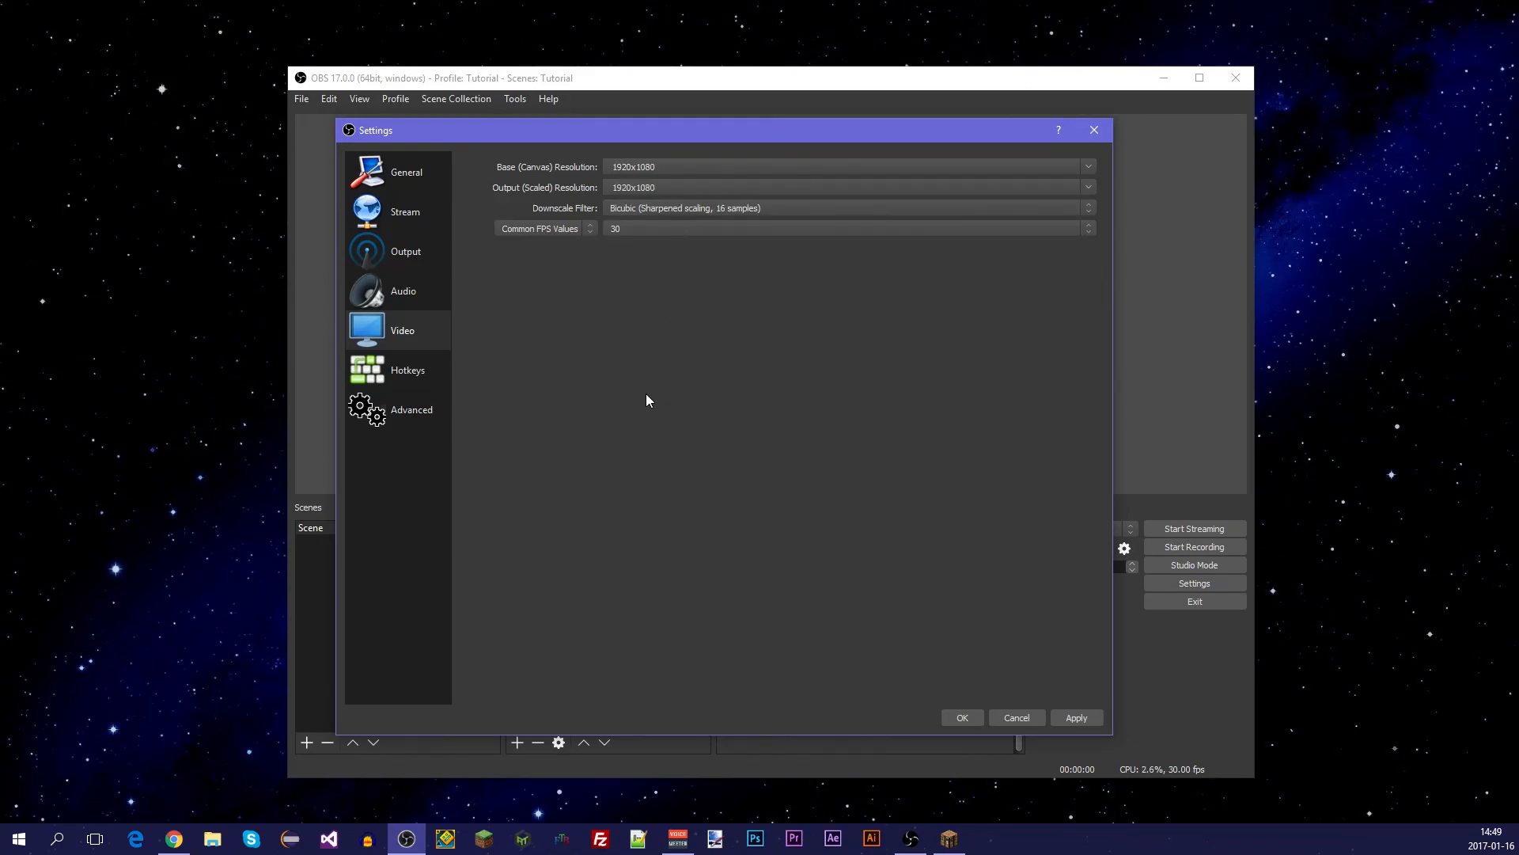
# Check the downscale filter options and set the output (scaled) resolution to 1280x720.
pyautogui.click(661, 208)
pyautogui.click(661, 207)
pyautogui.click(662, 208)
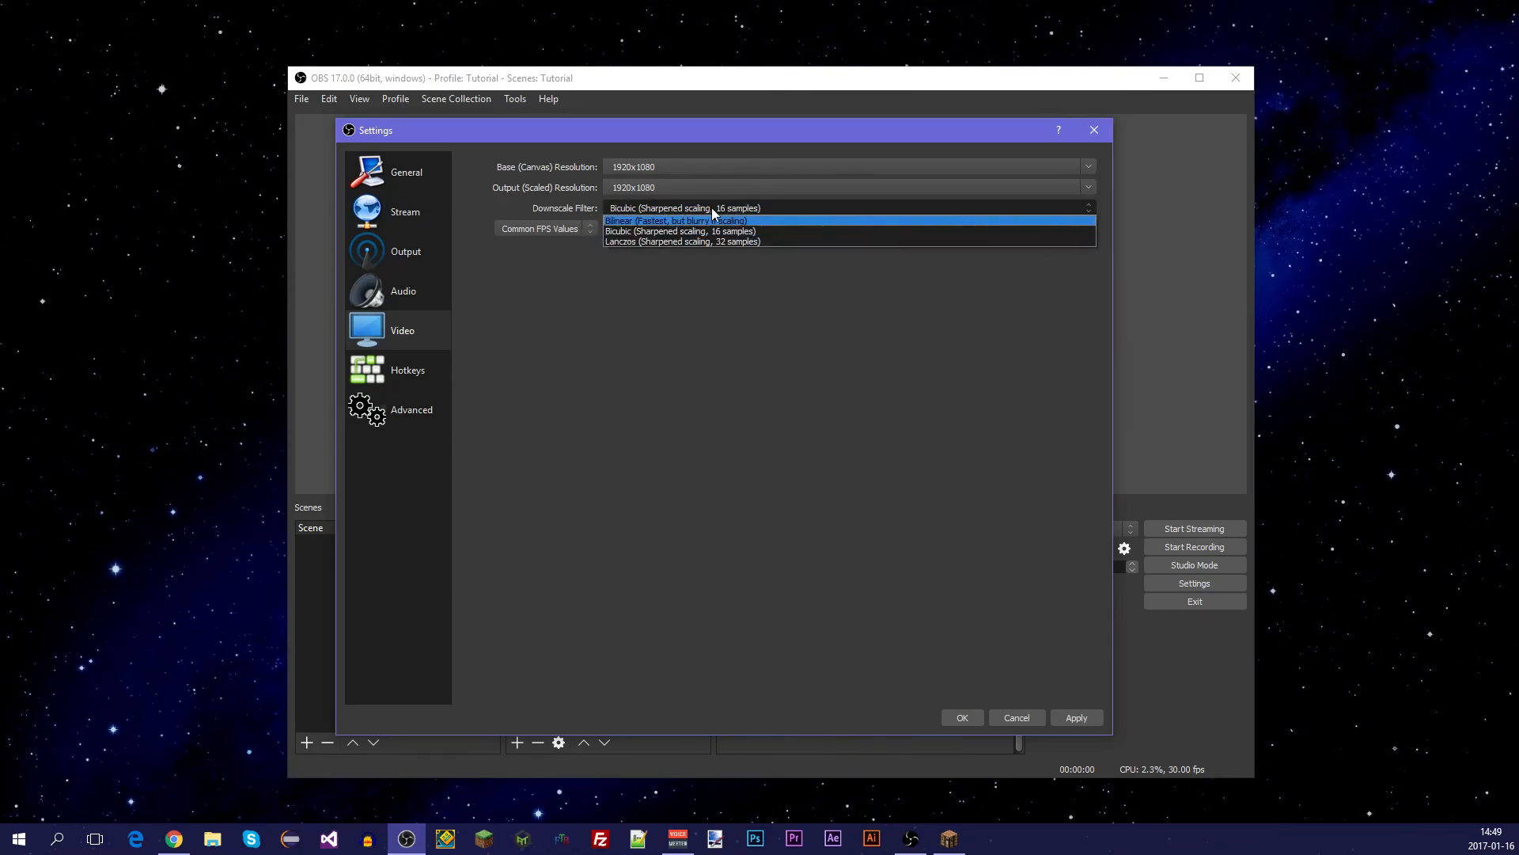
pyautogui.click(1097, 187)
pyautogui.click(1090, 187)
pyautogui.click(685, 221)
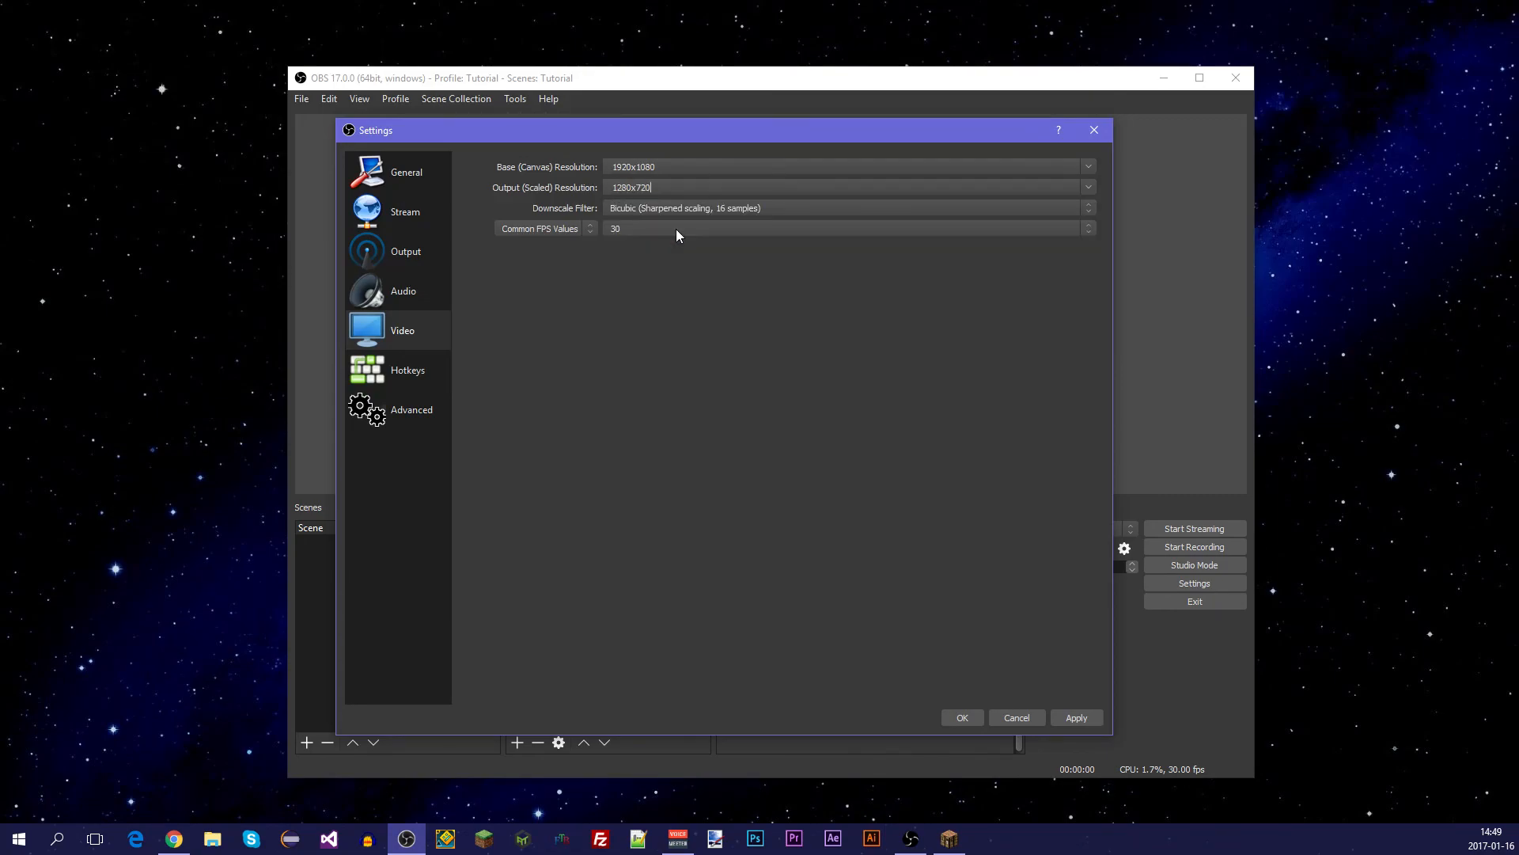
# Try the Bilinear and Lanczos downscale filters and return to Bicubic (Sharpened scaling, 16 samples).
pyautogui.click(668, 207)
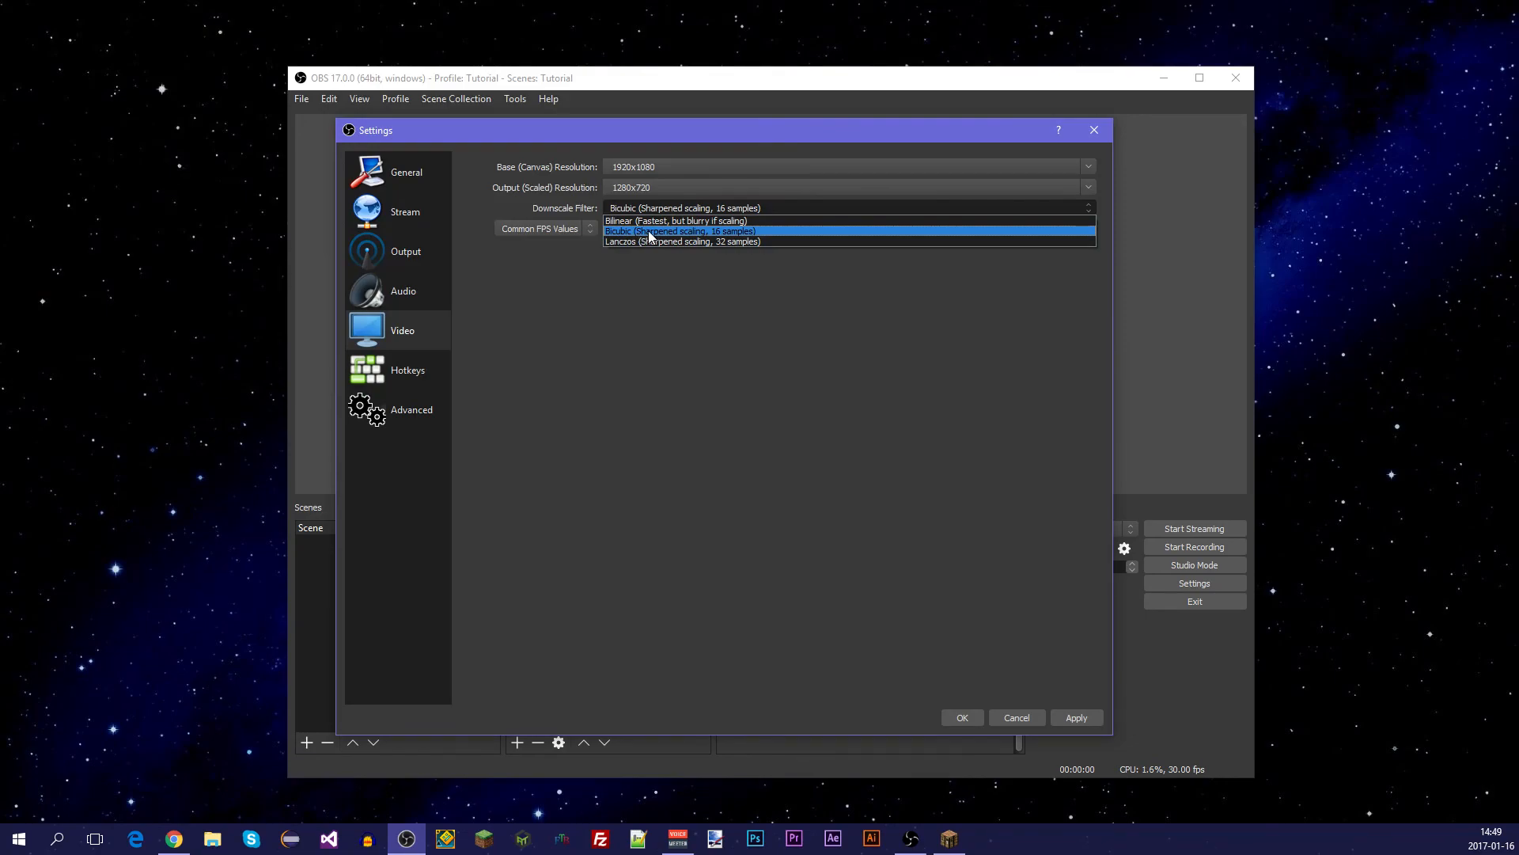
pyautogui.click(705, 220)
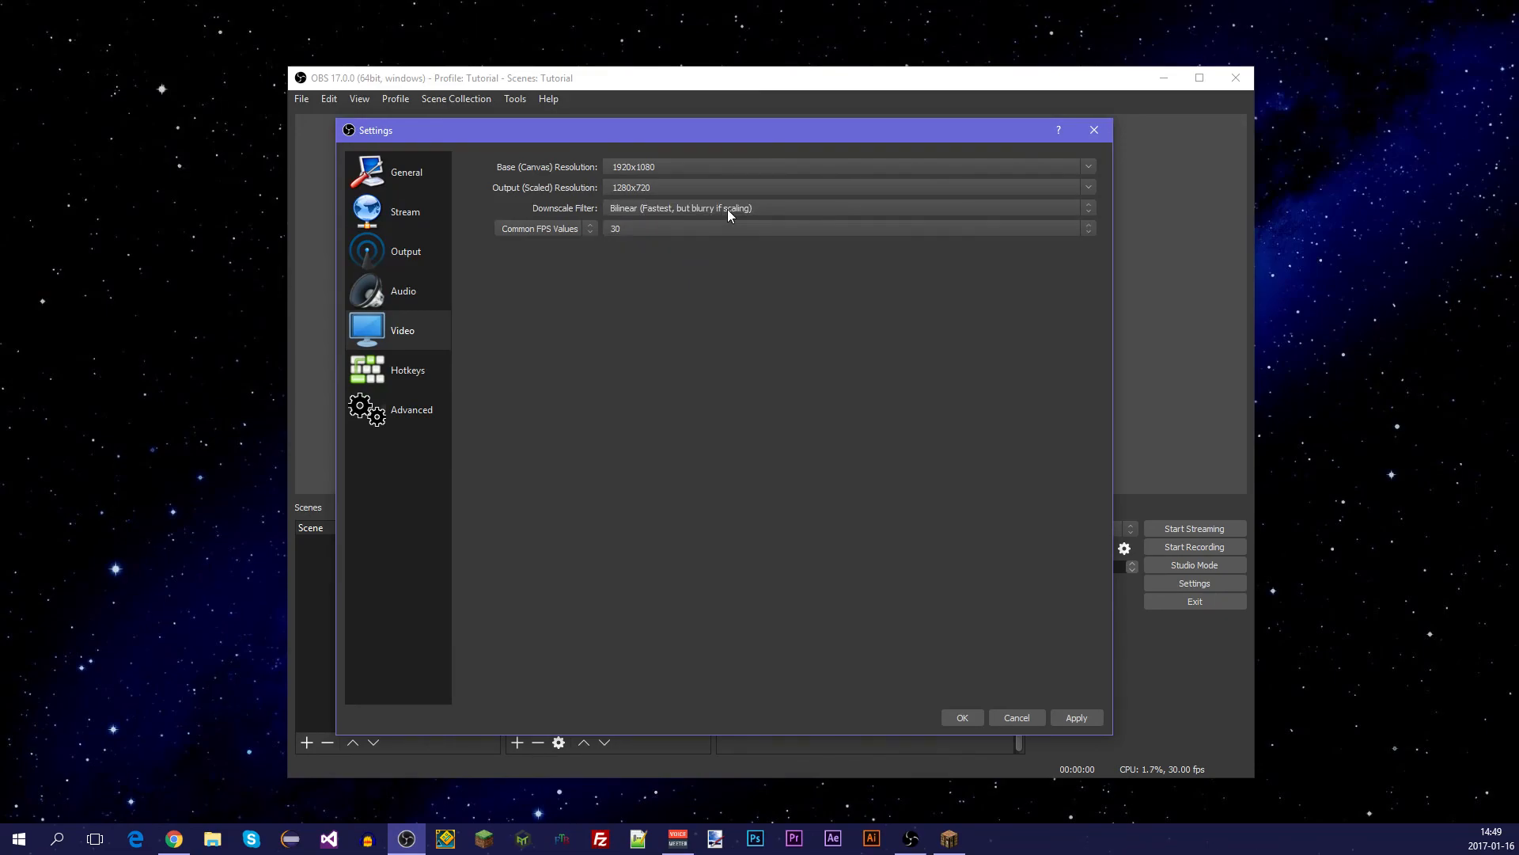
pyautogui.click(728, 209)
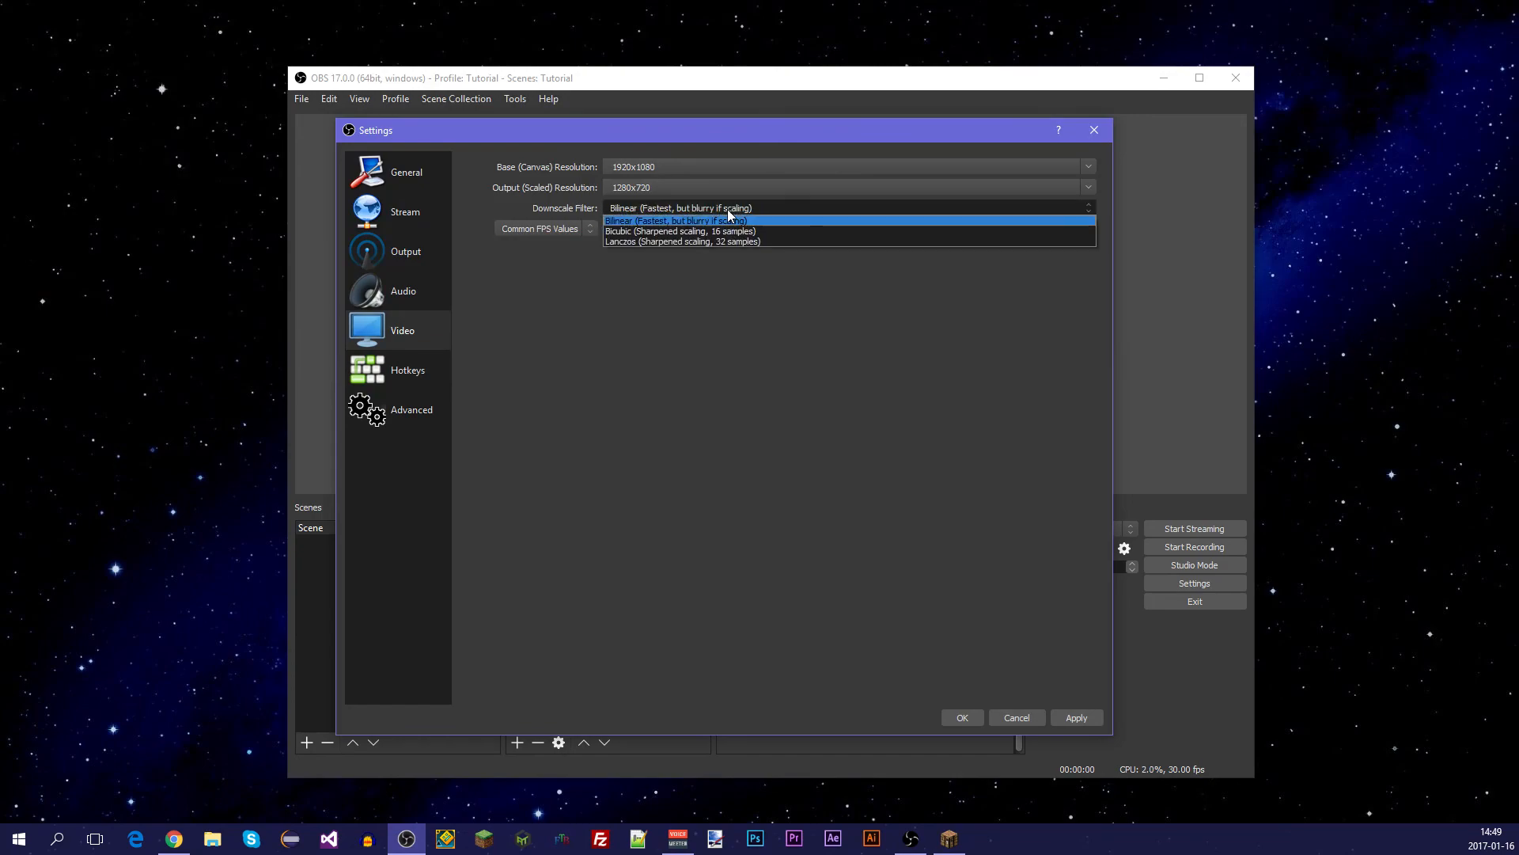
pyautogui.click(686, 241)
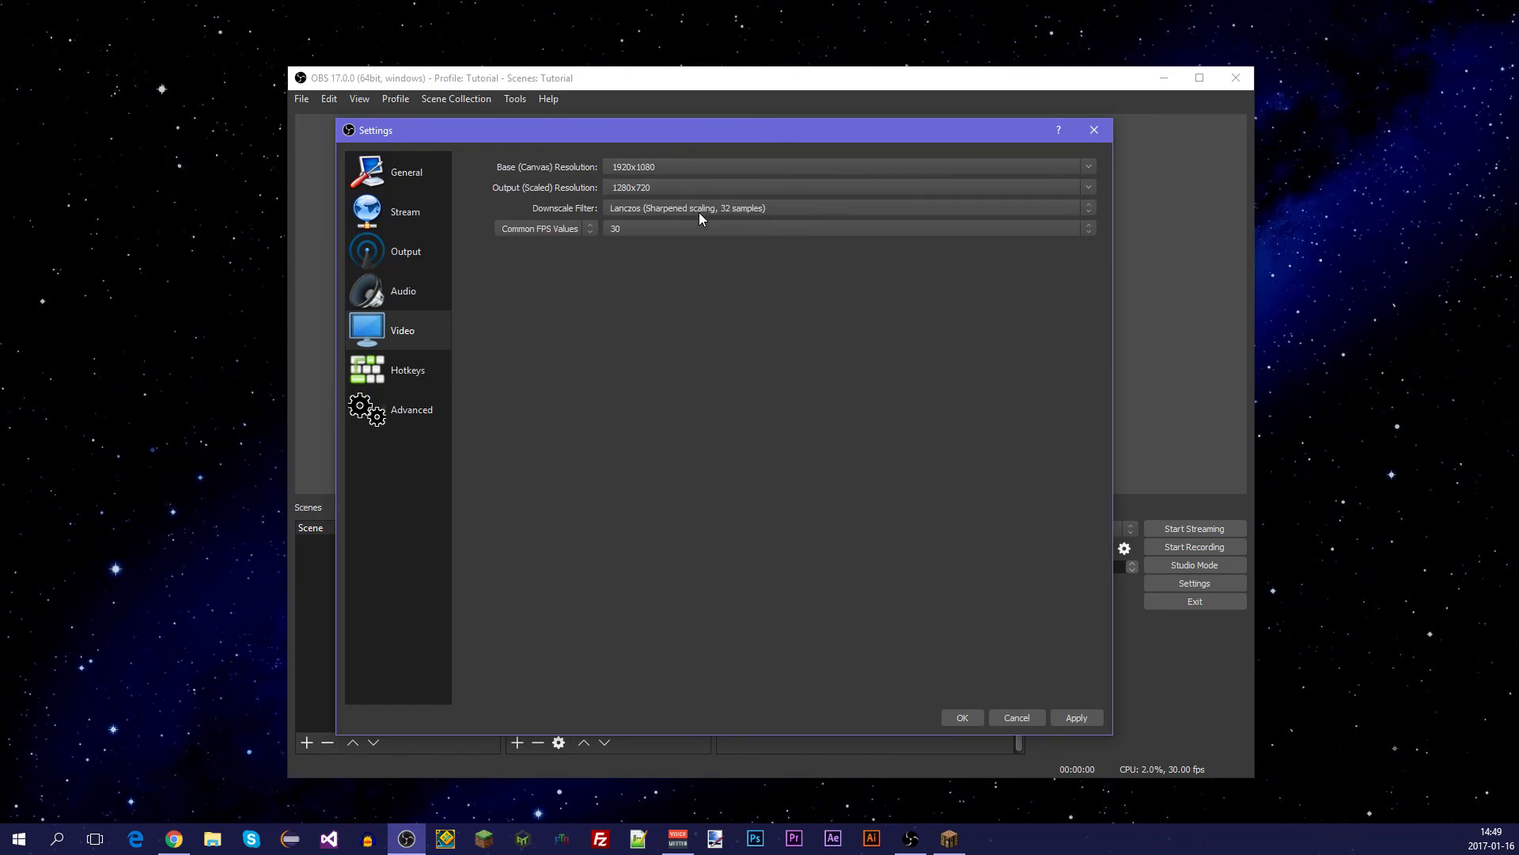
pyautogui.click(700, 212)
pyautogui.click(693, 231)
# Compare the 30 and 60 common FPS values and set the frame rate to 60.
pyautogui.click(1088, 228)
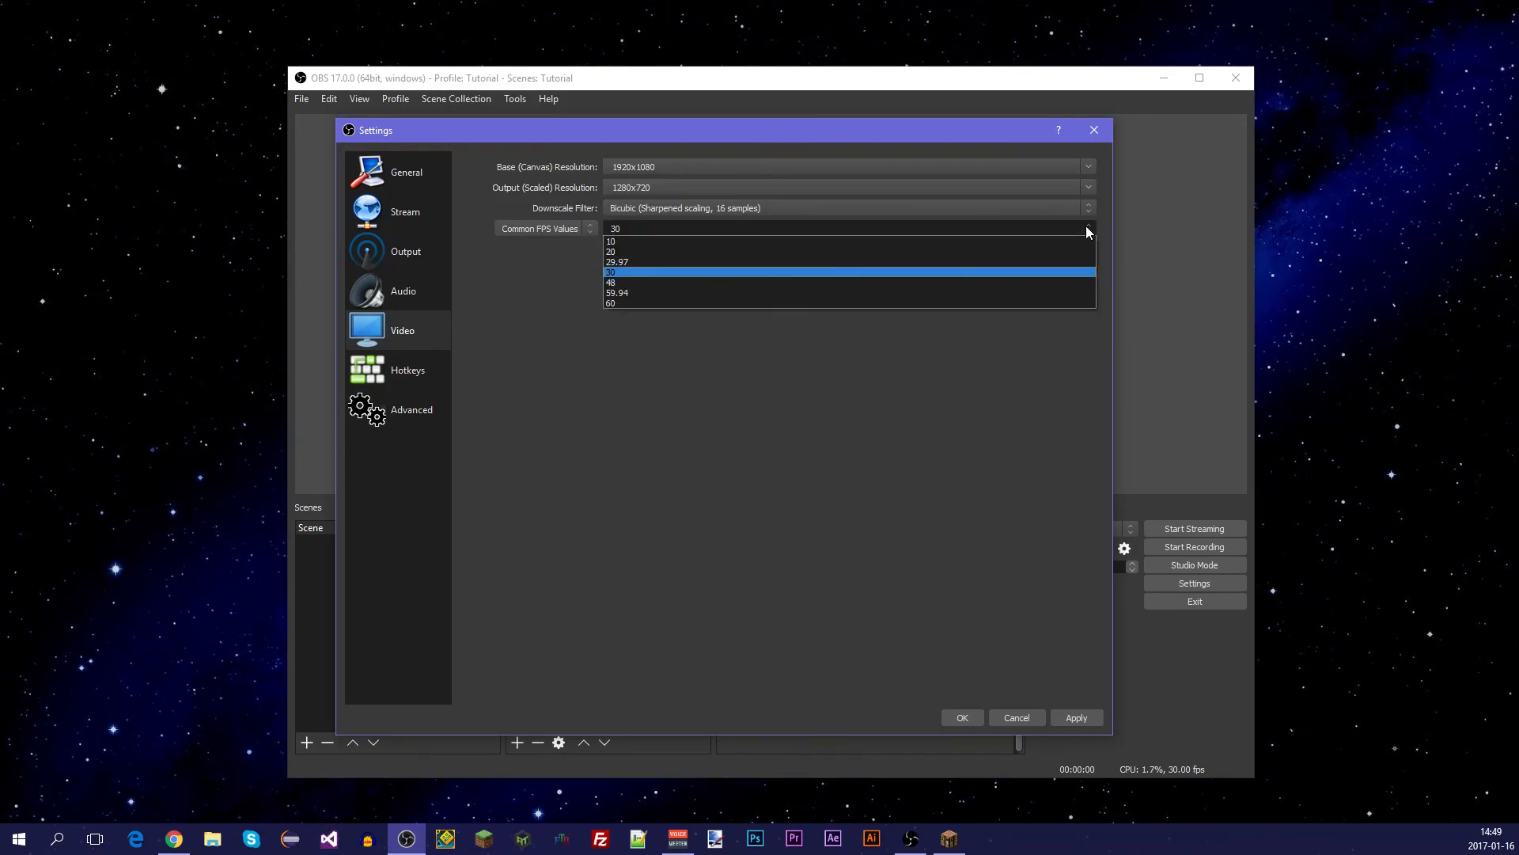
pyautogui.click(641, 273)
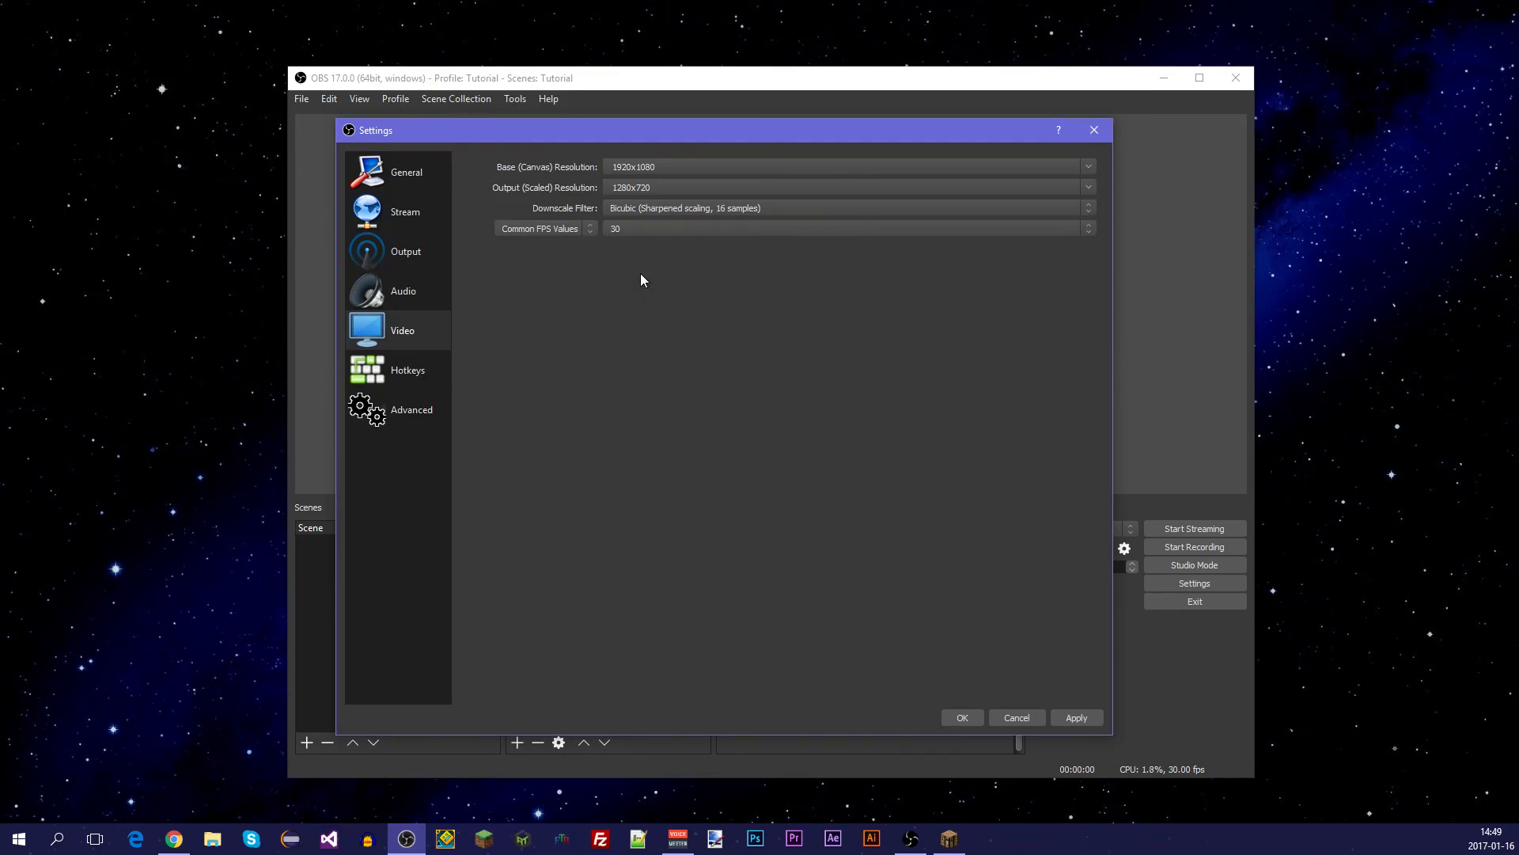
pyautogui.click(1091, 230)
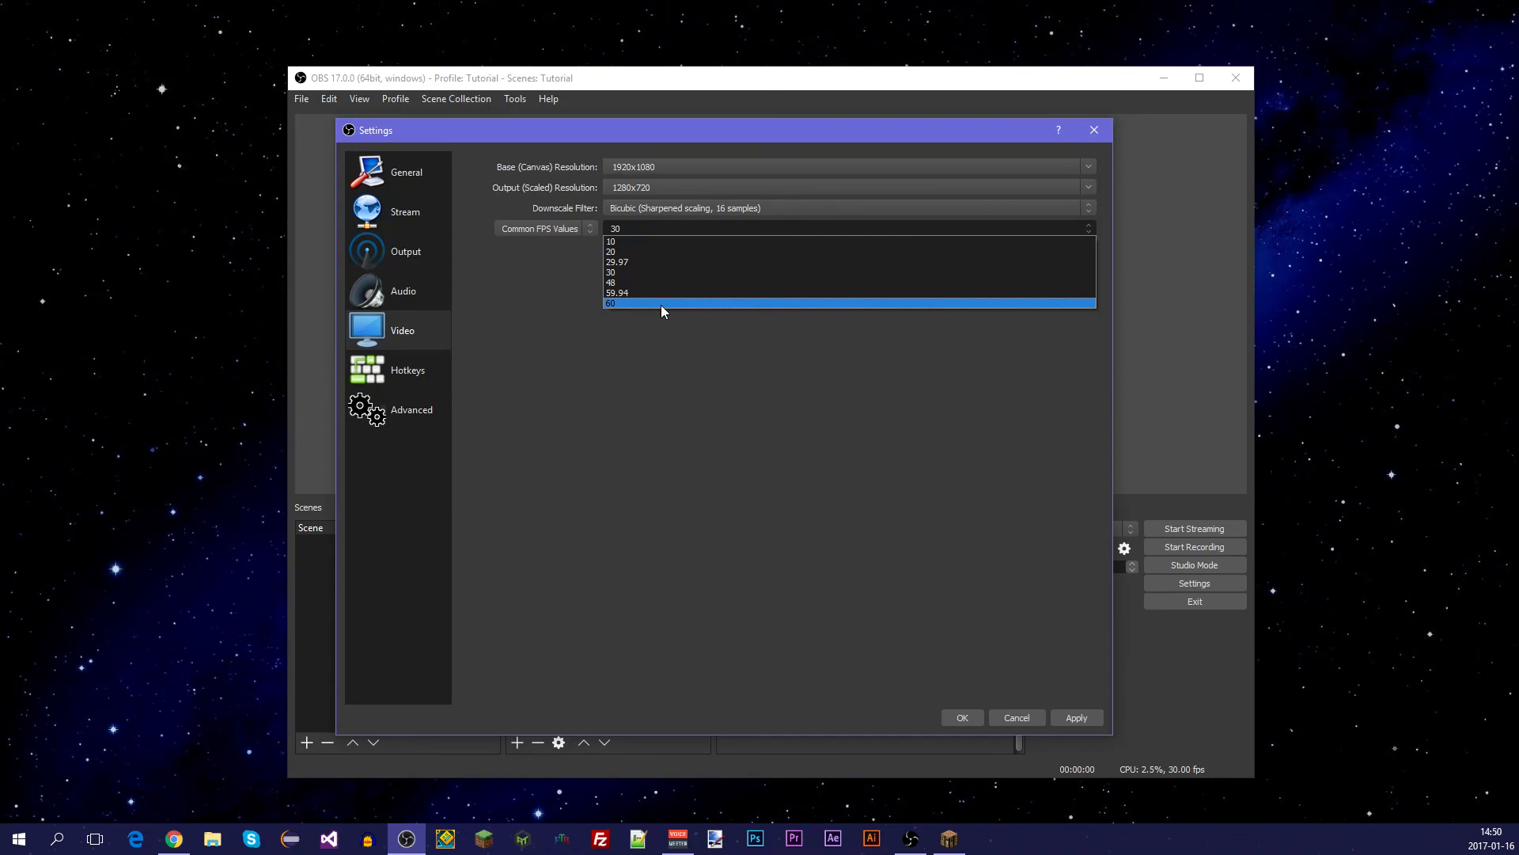
pyautogui.click(638, 303)
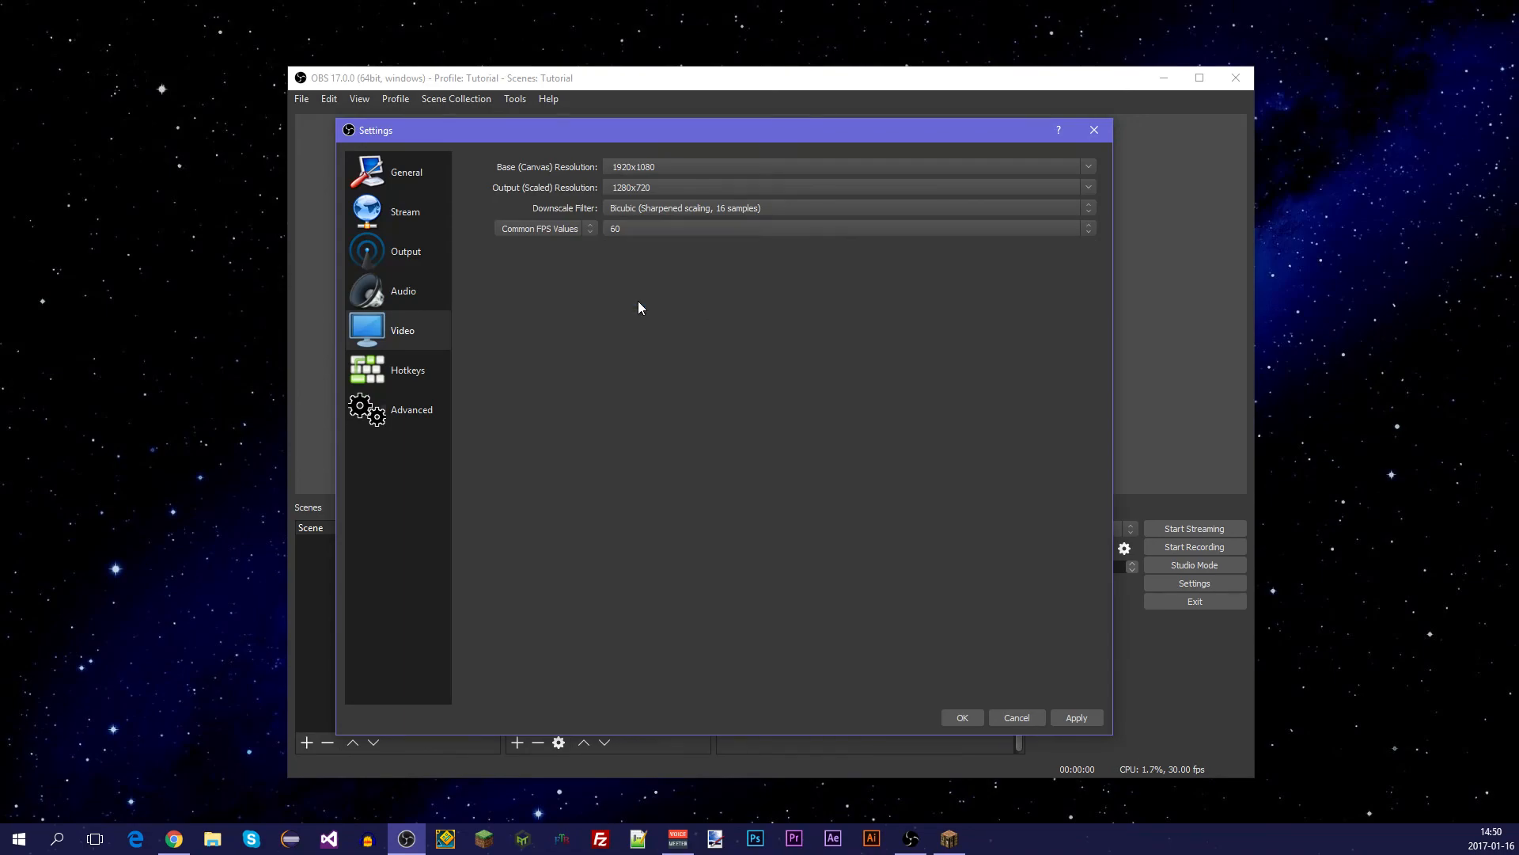
pyautogui.click(1092, 228)
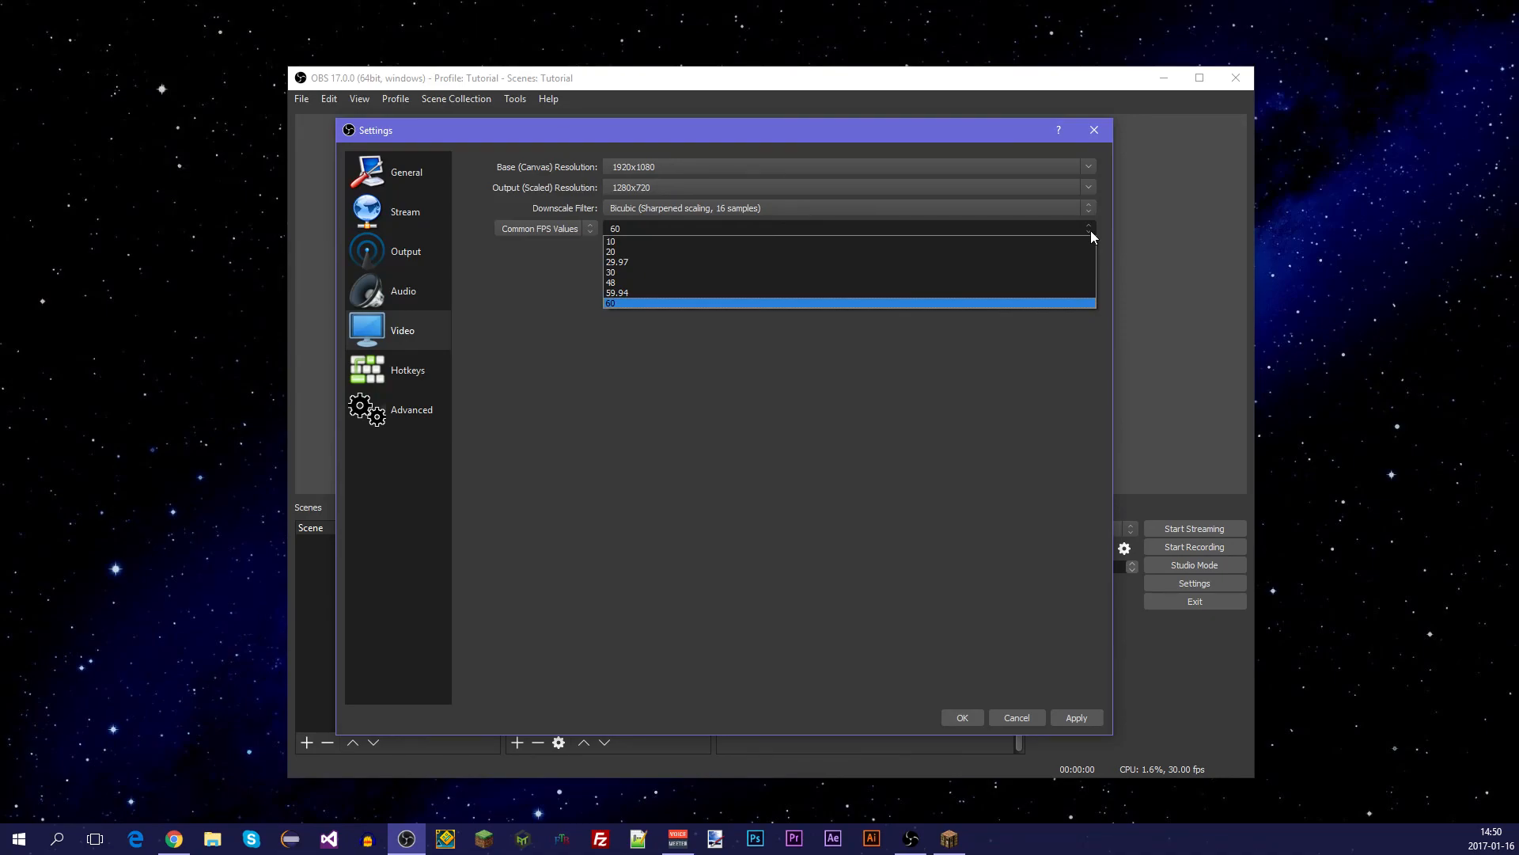
pyautogui.click(725, 273)
pyautogui.click(655, 303)
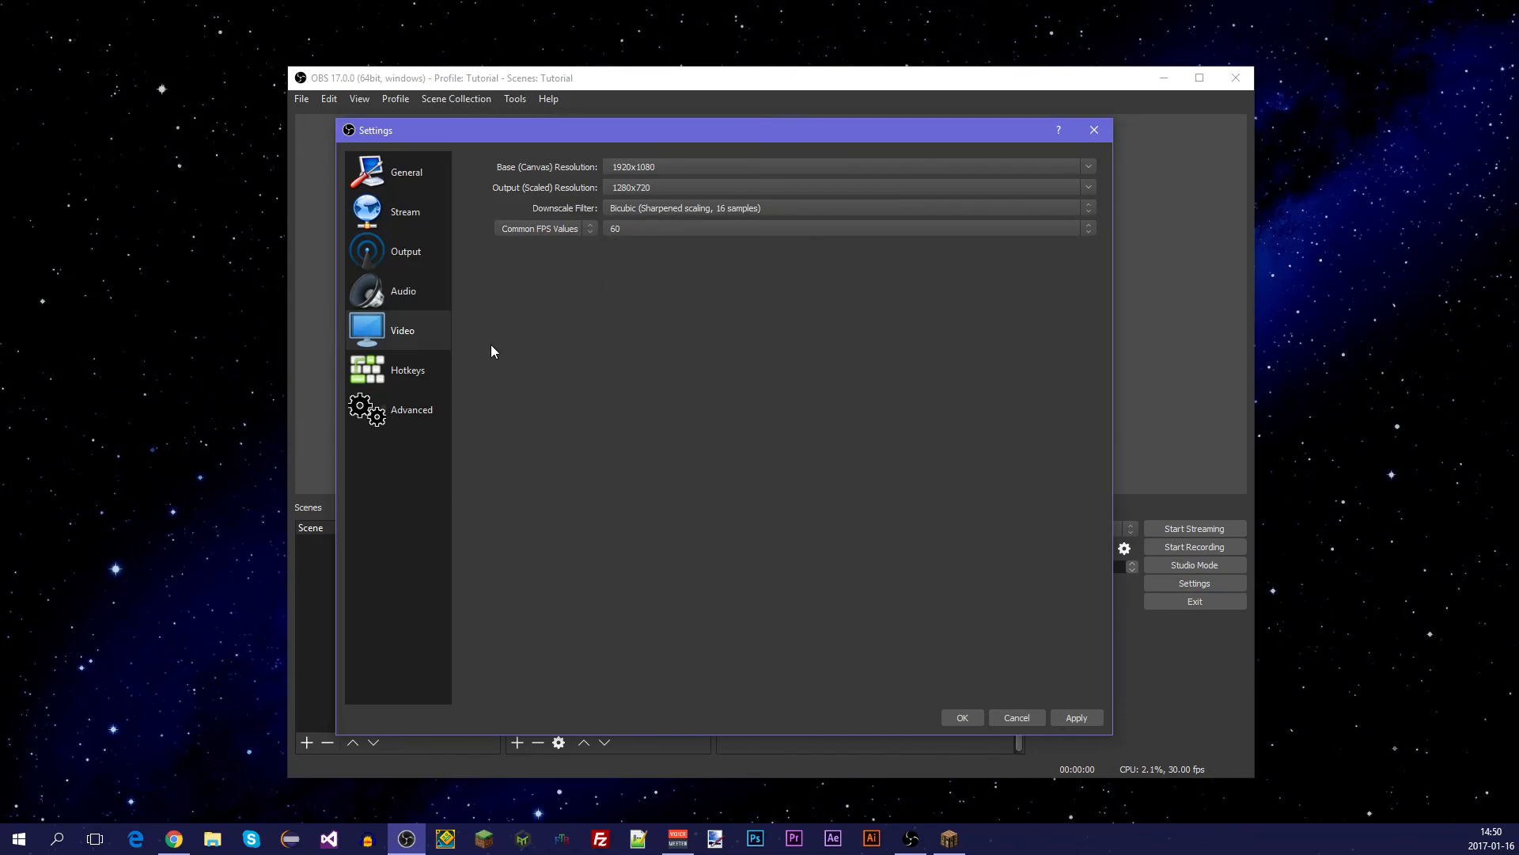
# In the hotkey settings, assign Ctrl + Alt + Z to Start Recording and clear that hotkey again.
pyautogui.click(419, 380)
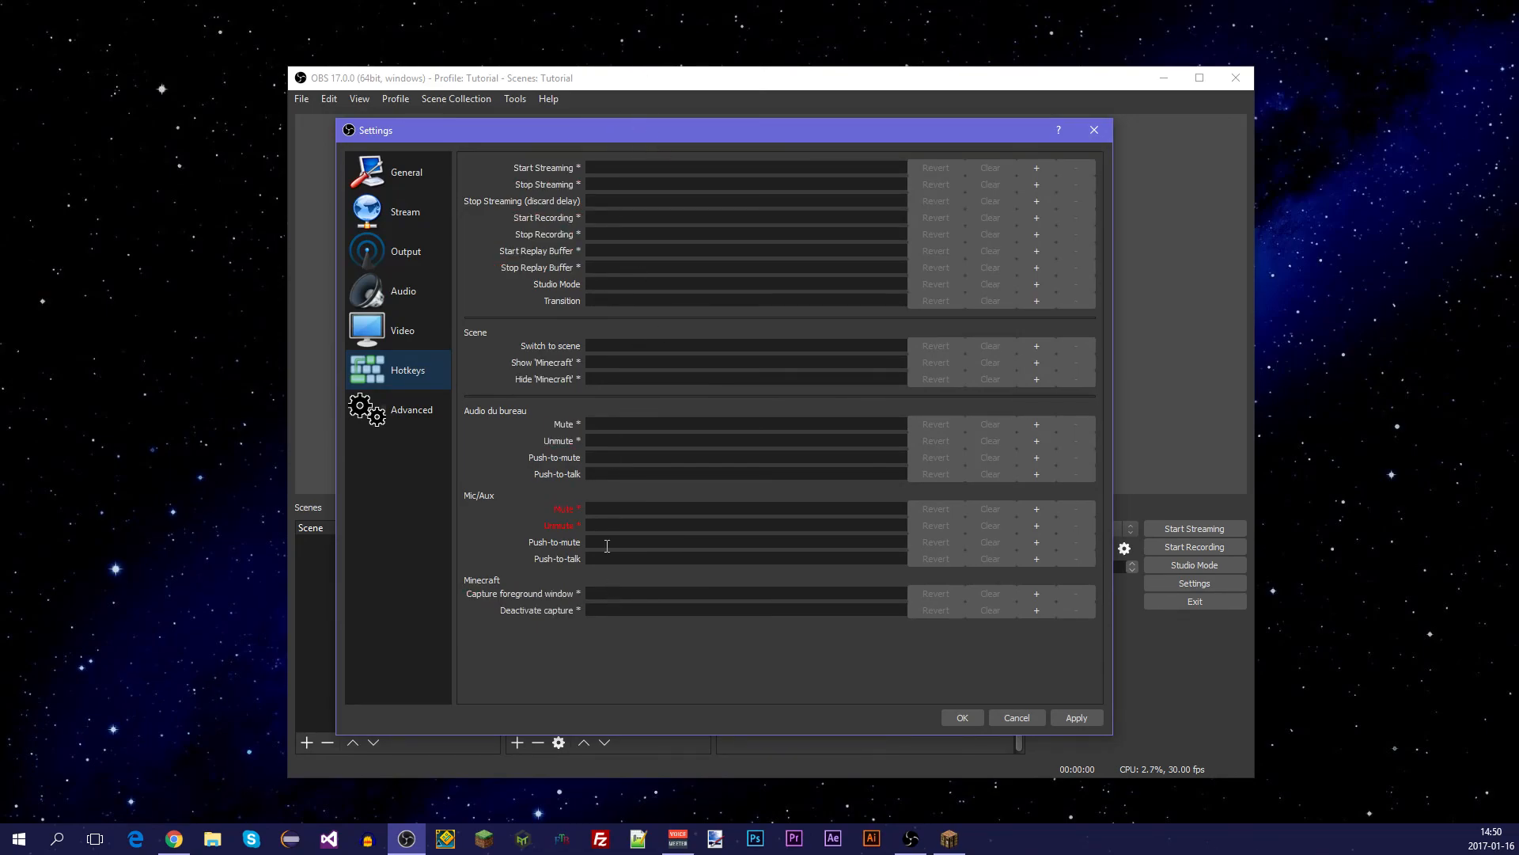
pyautogui.click(611, 219)
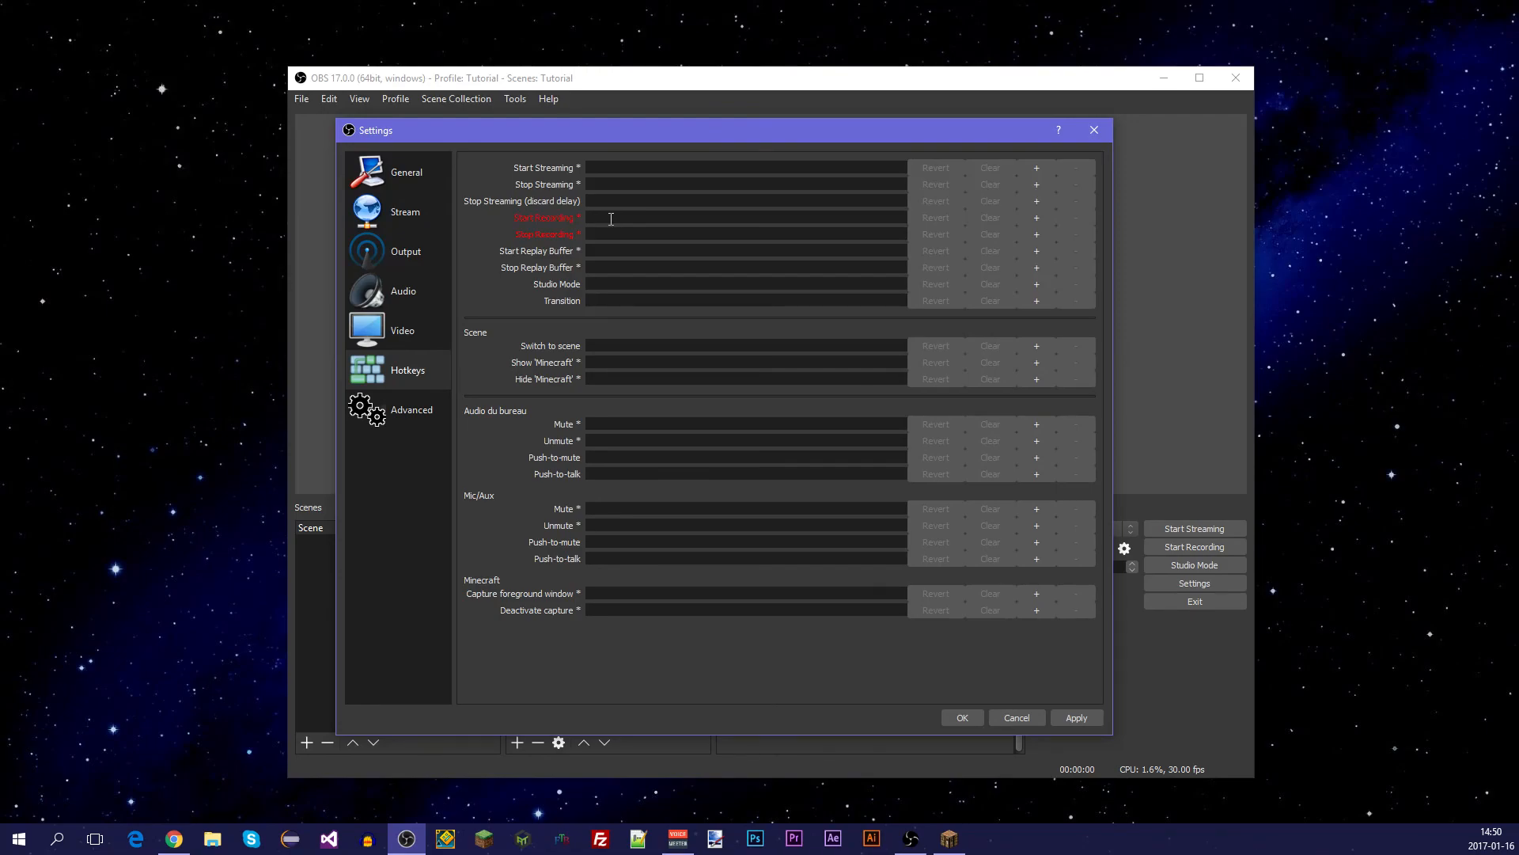
pyautogui.press('BackSpace')
pyautogui.hotkey('ctrl', 'c')
pyautogui.press('BackSpace')
pyautogui.hotkey('ctrl', 'alt', 'z')
pyautogui.click(611, 218)
pyautogui.click(61, 444)
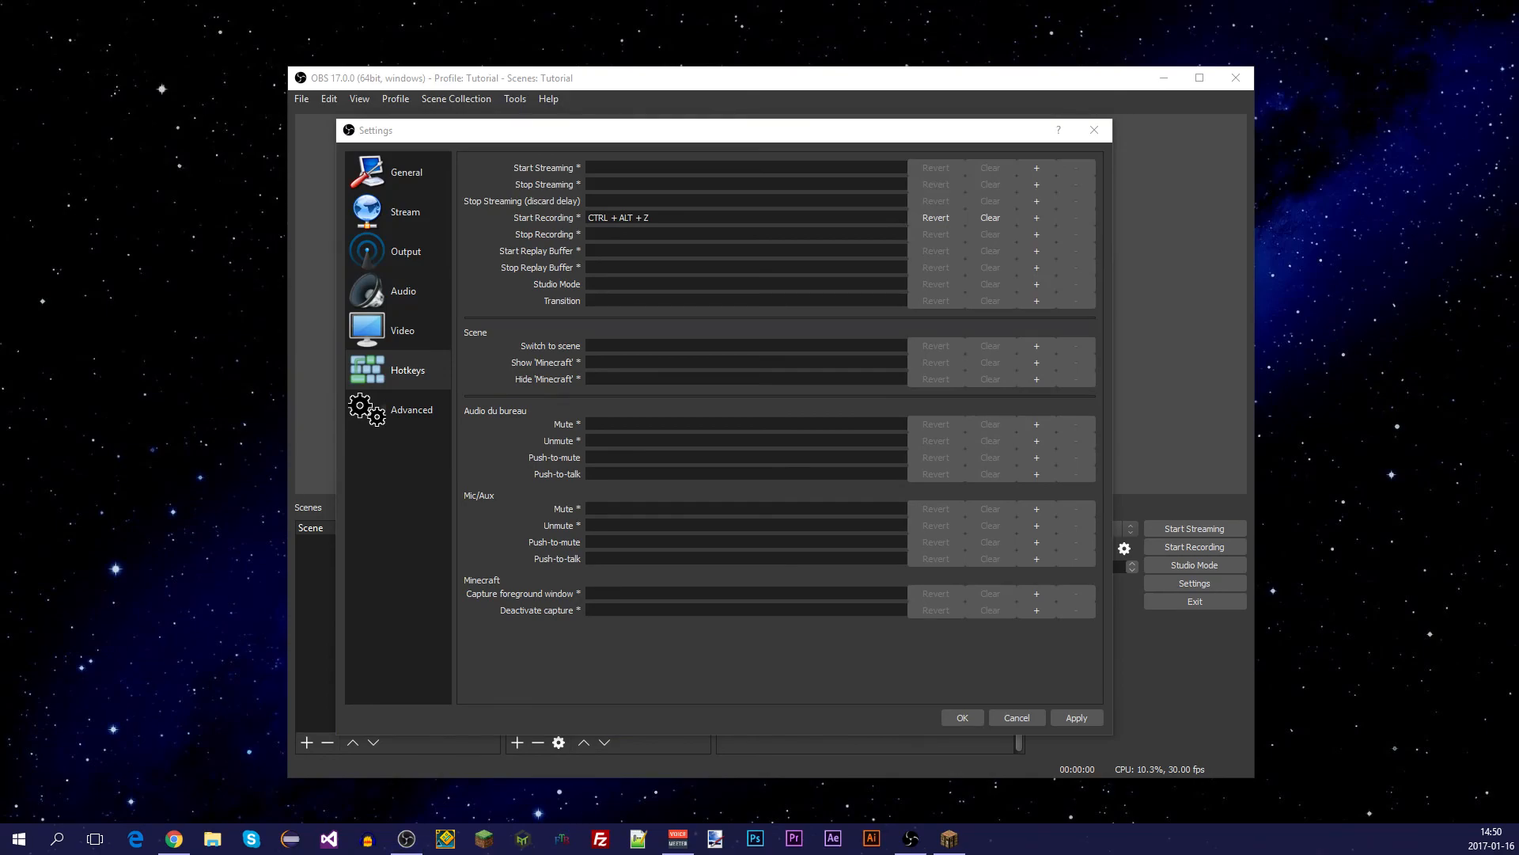
pyautogui.hotkey('alt', 'Tab')
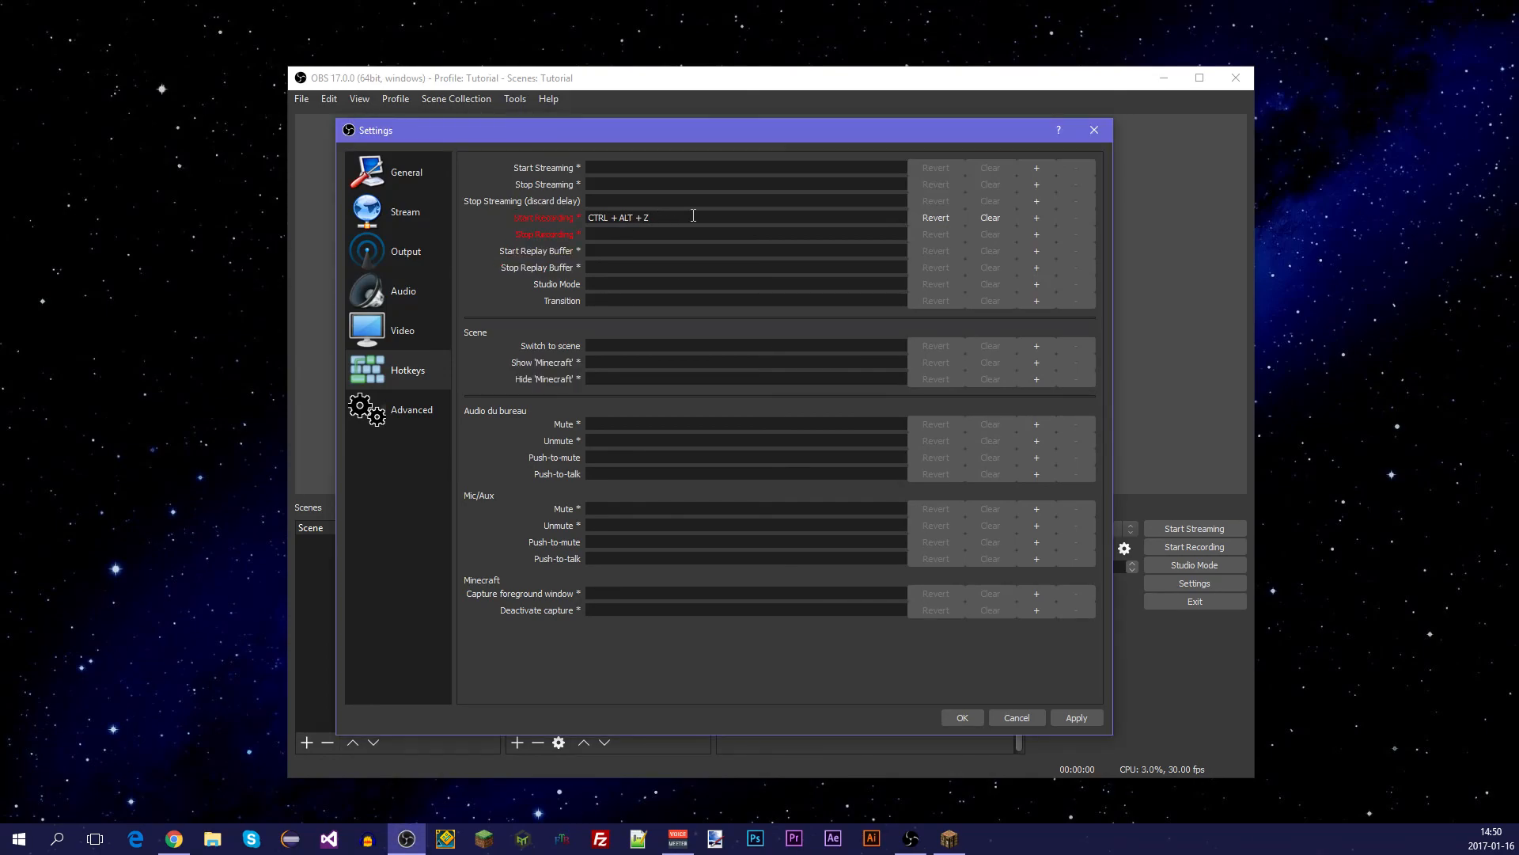
pyautogui.click(993, 218)
# Move the Settings window aside to view the Minecraft preview and mixer, and bring it back over the main window.
pyautogui.moveTo(467, 134); pyautogui.dragTo(1014, 103)
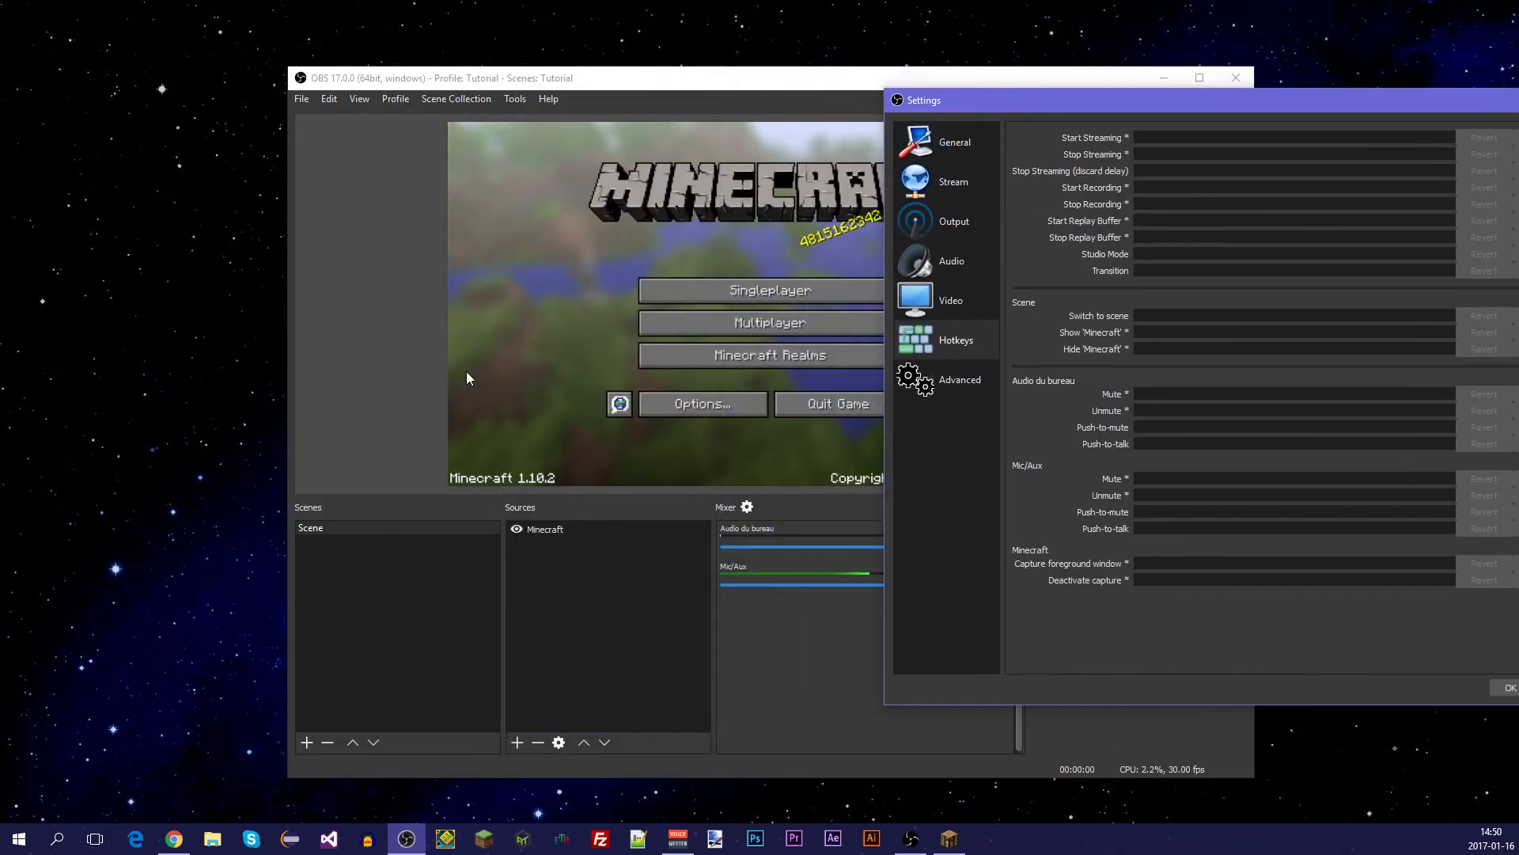
pyautogui.moveTo(1119, 101); pyautogui.dragTo(637, 98)
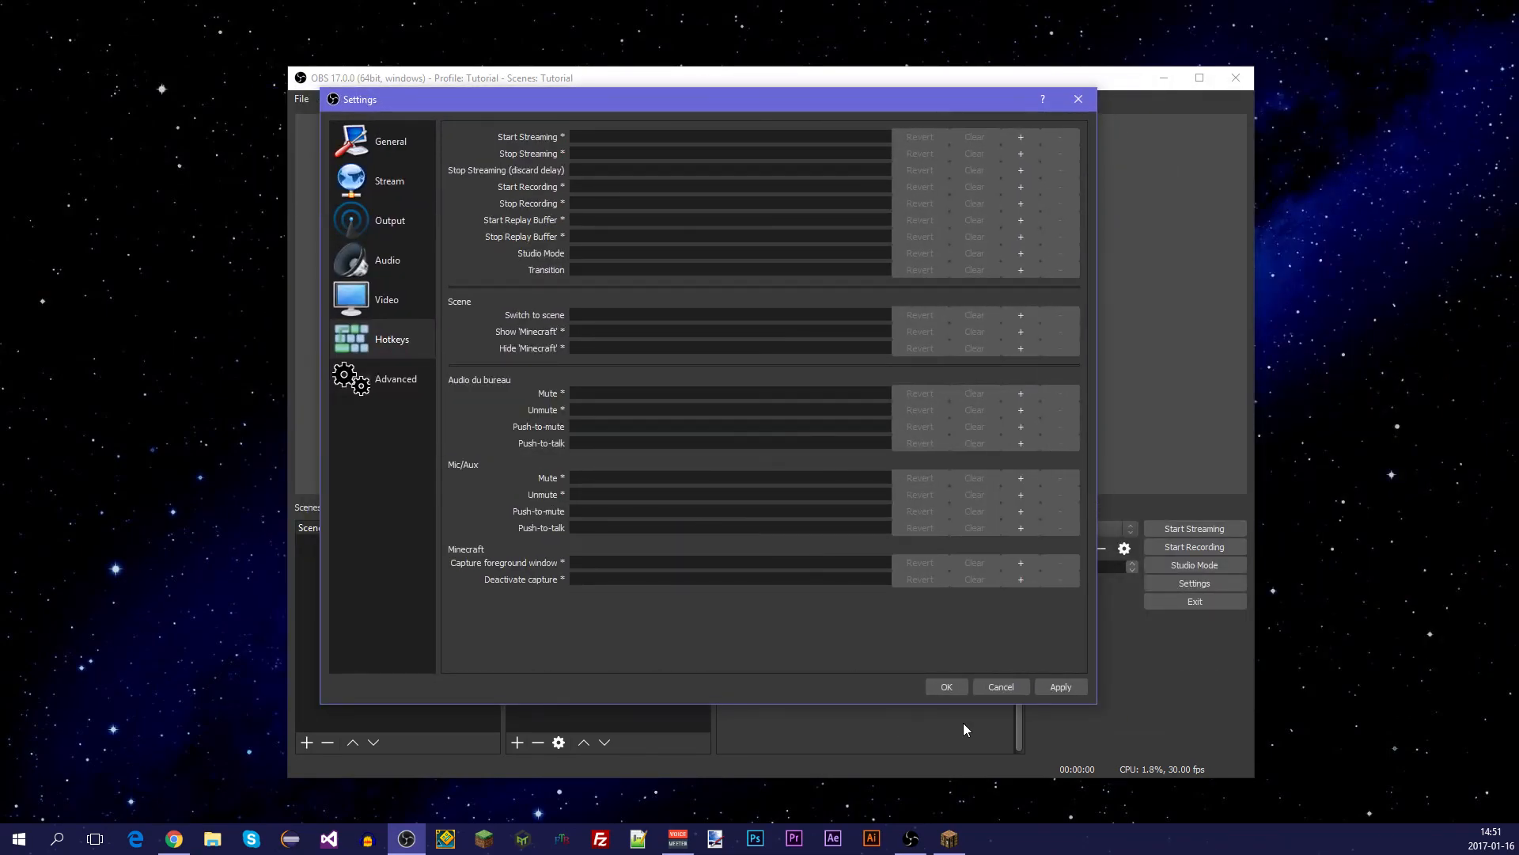
# Open the Advanced settings and examine the available Process Priority options.
pyautogui.click(392, 384)
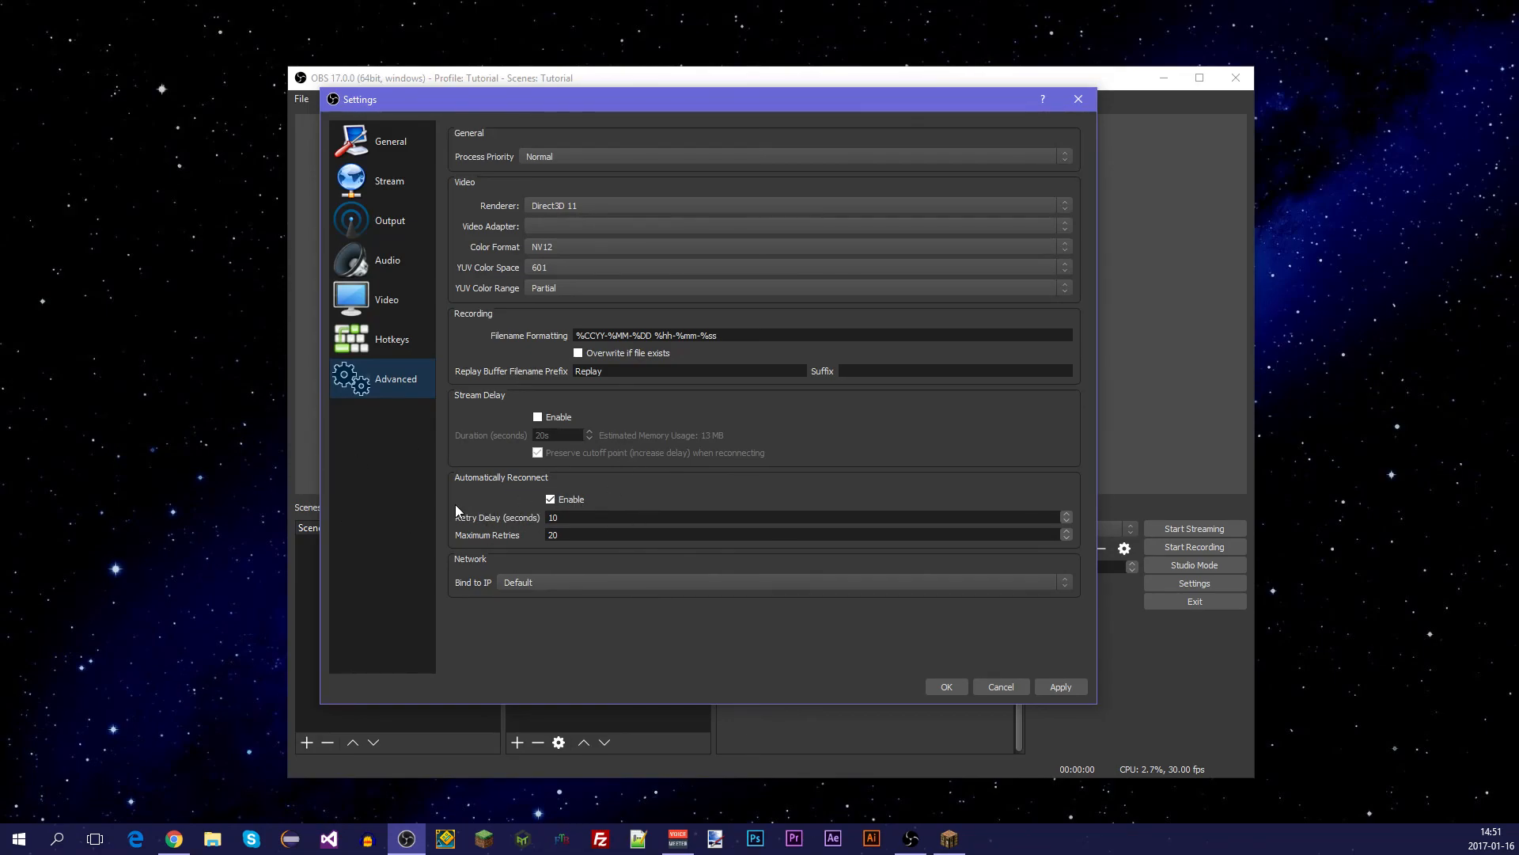
pyautogui.click(560, 154)
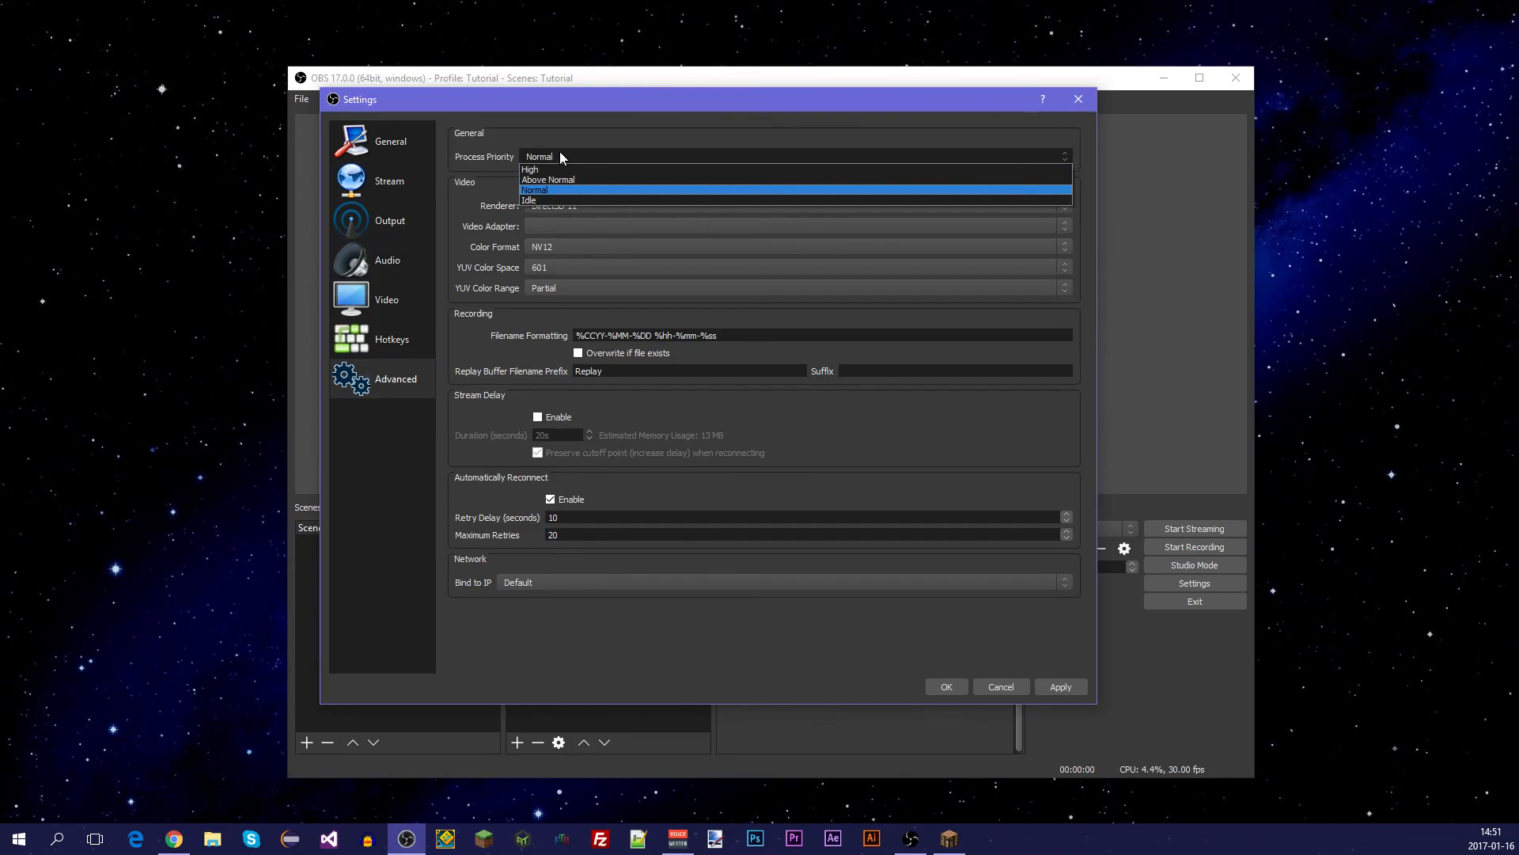
pyautogui.click(560, 157)
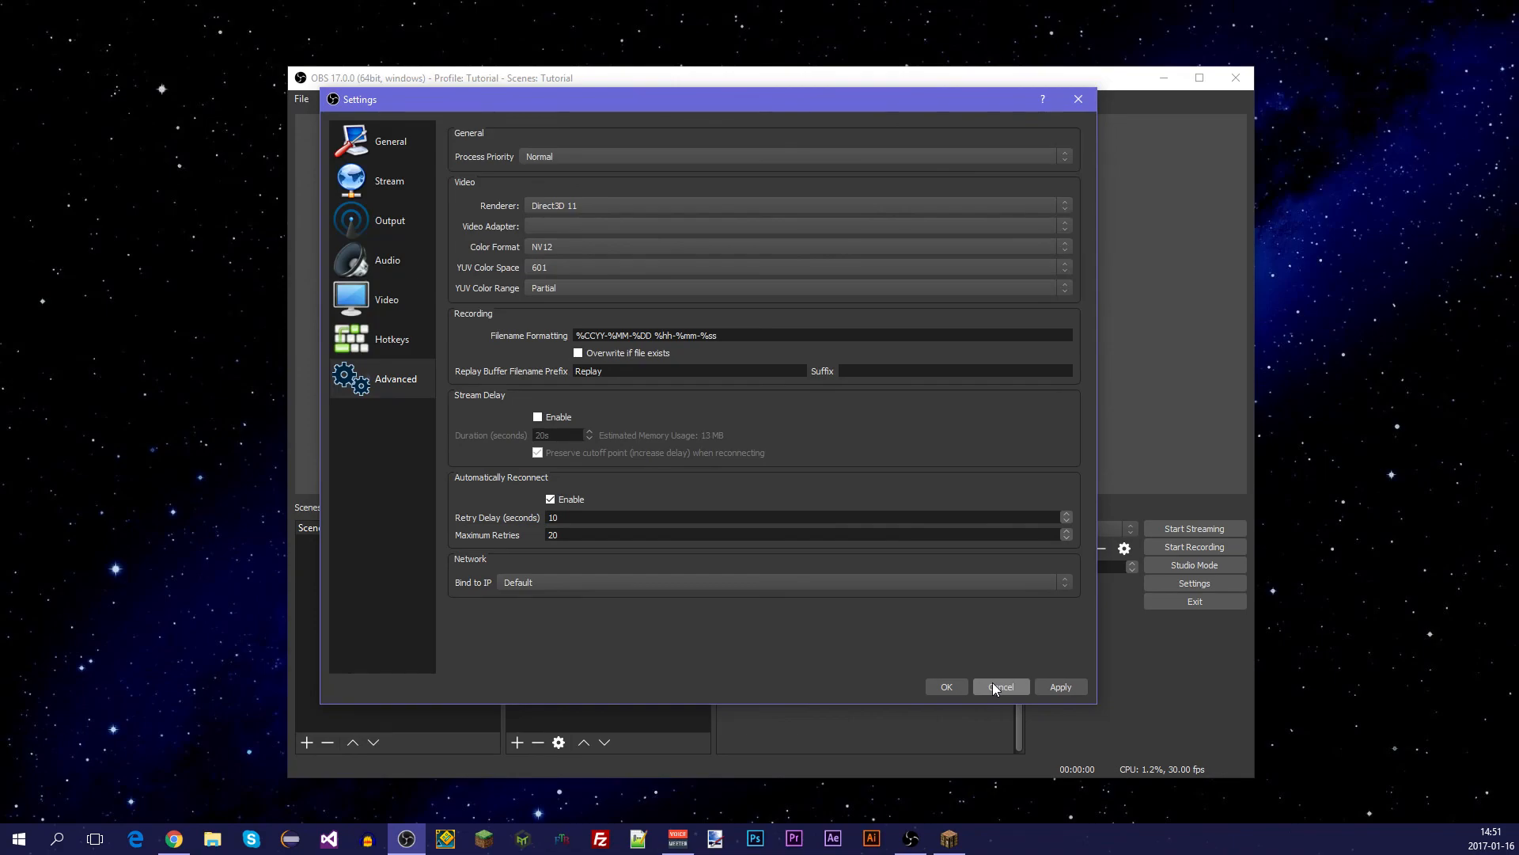
pyautogui.click(608, 155)
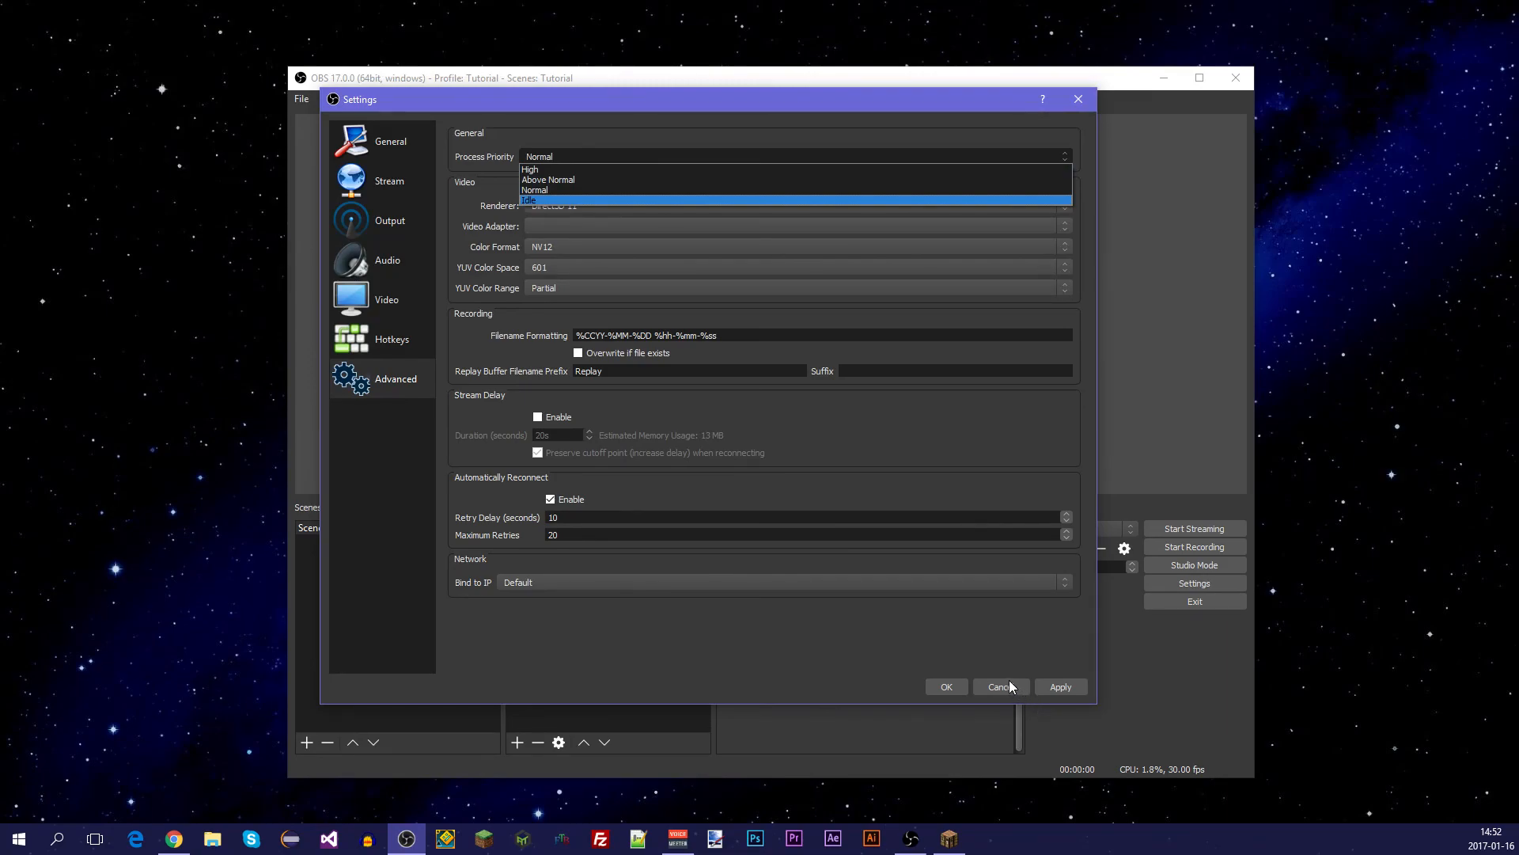
# Apply the changed settings with Process Priority kept at Normal and close the Settings window.
pyautogui.click(1062, 690)
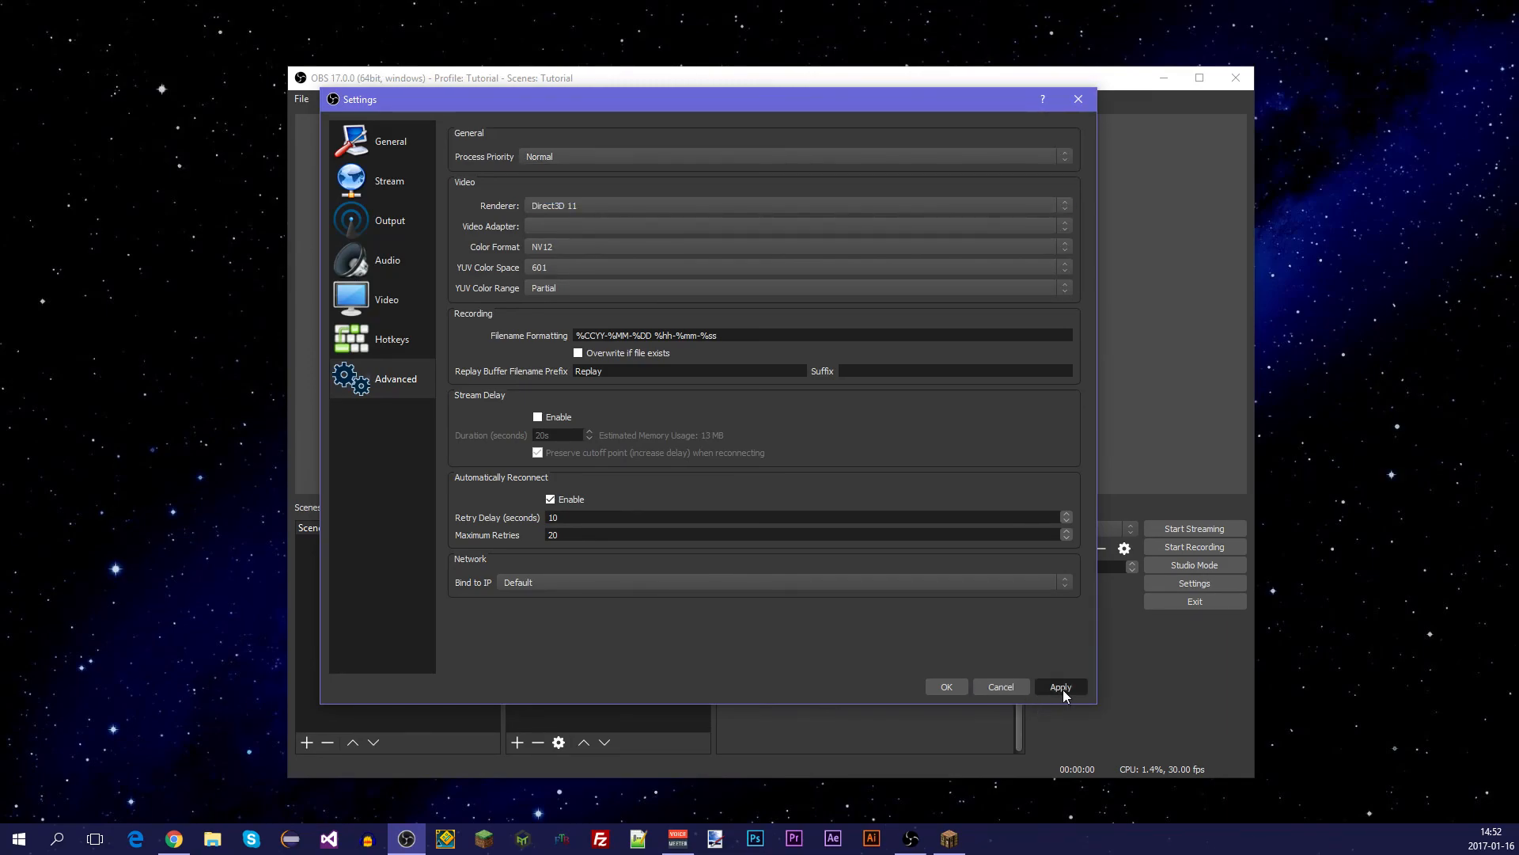
pyautogui.click(1062, 690)
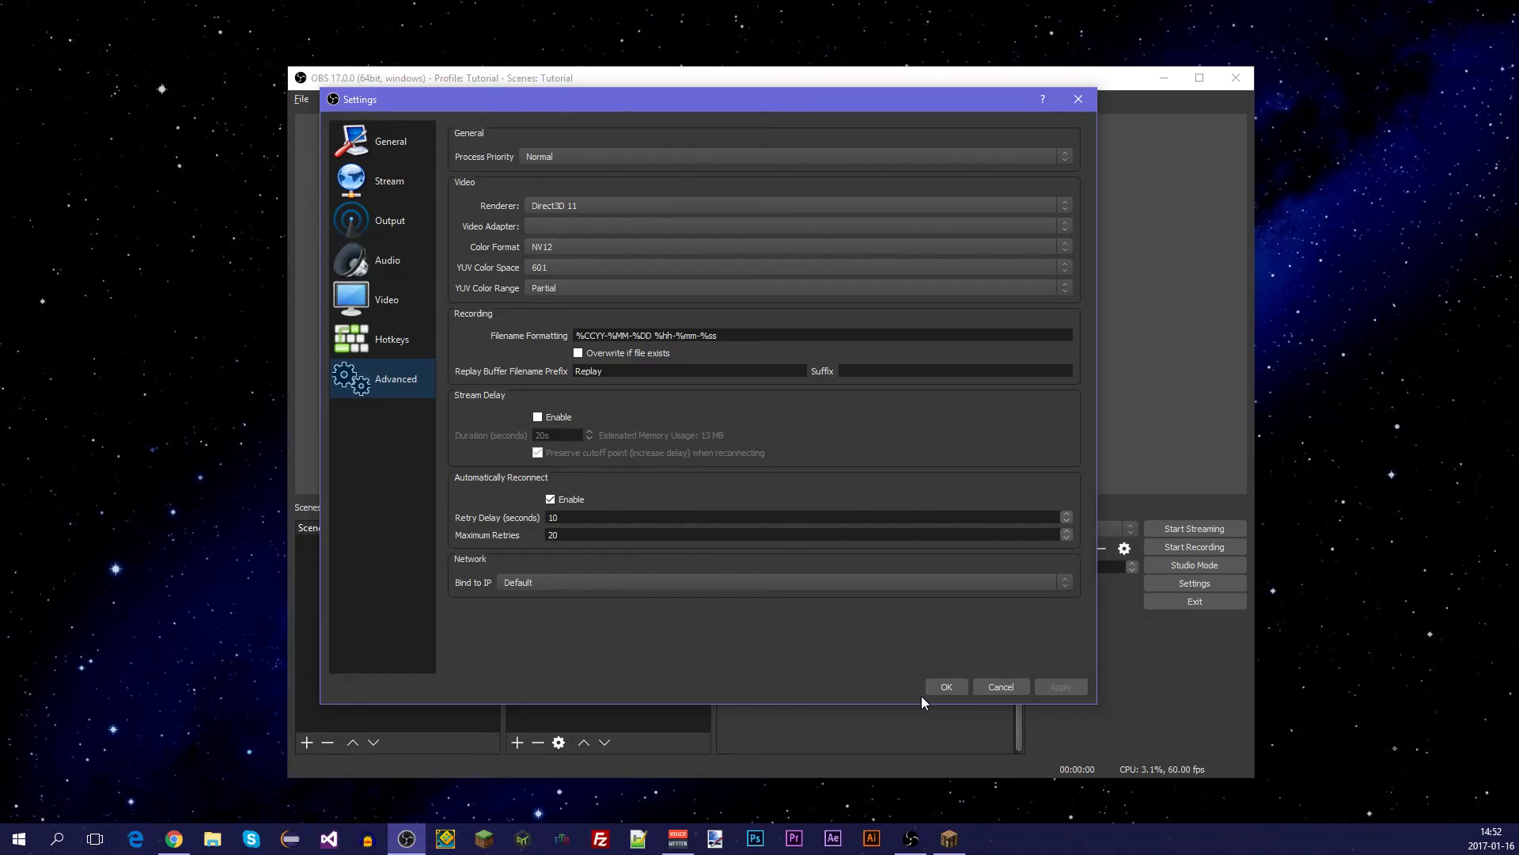
pyautogui.click(941, 689)
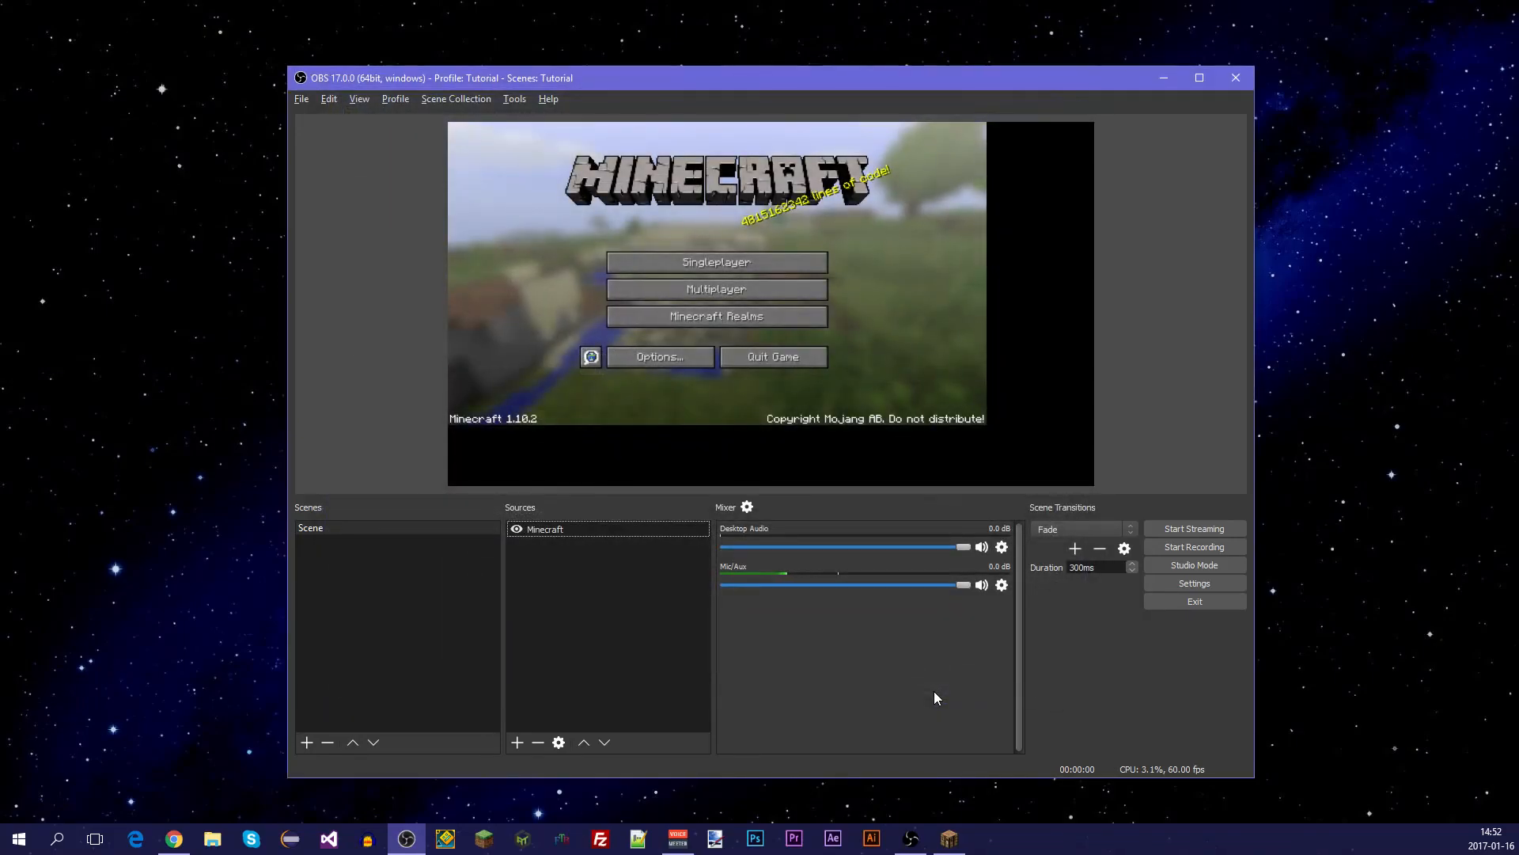
# Enlarge the Minecraft source in the preview from its lower corner until it fills the whole canvas, and deselect it.
pyautogui.click(861, 377)
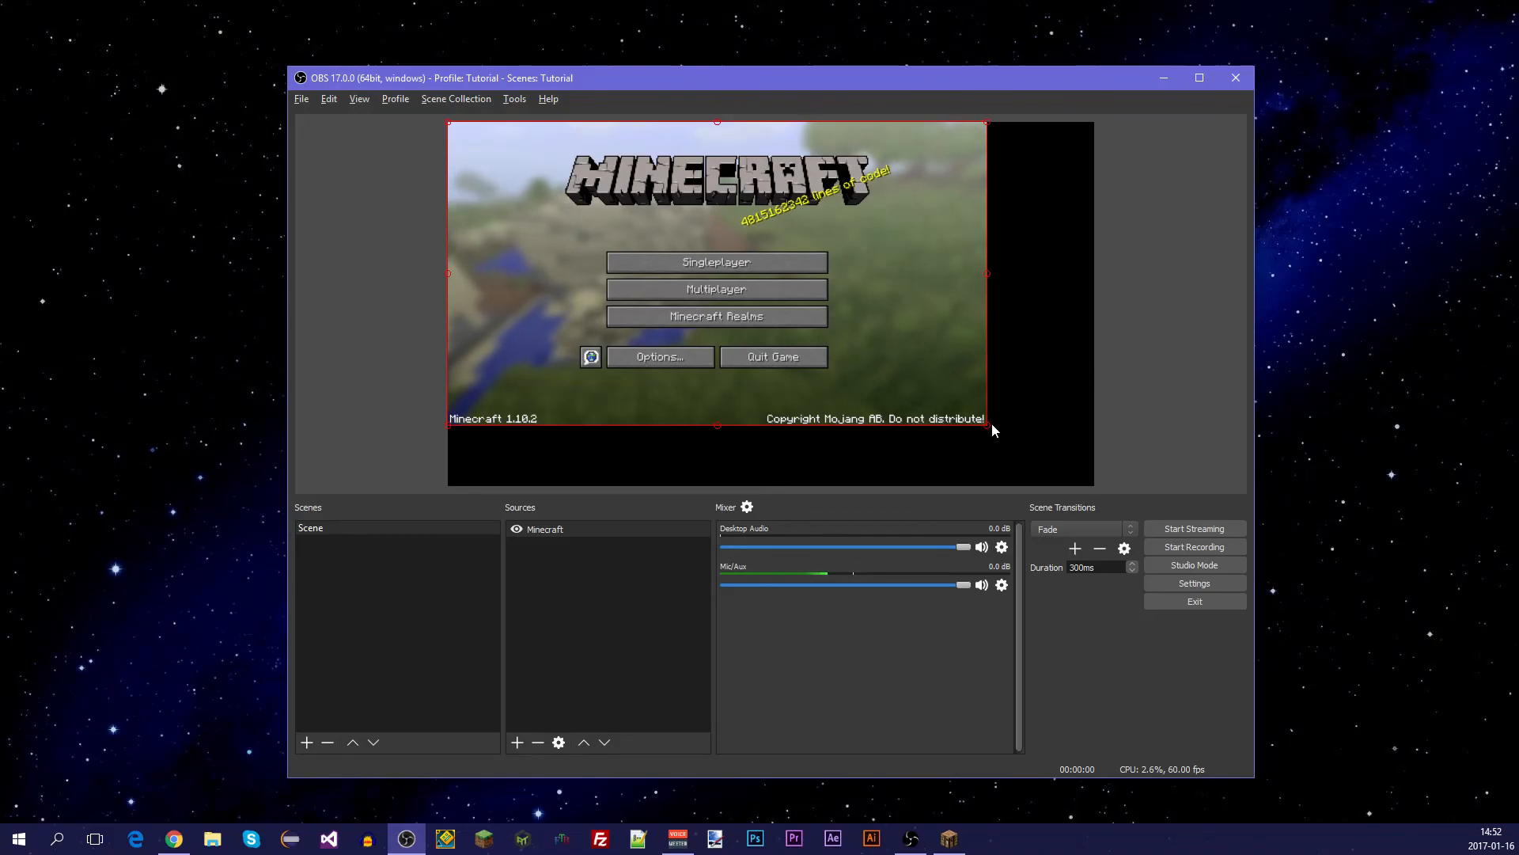
pyautogui.moveTo(986, 424); pyautogui.dragTo(1047, 492)
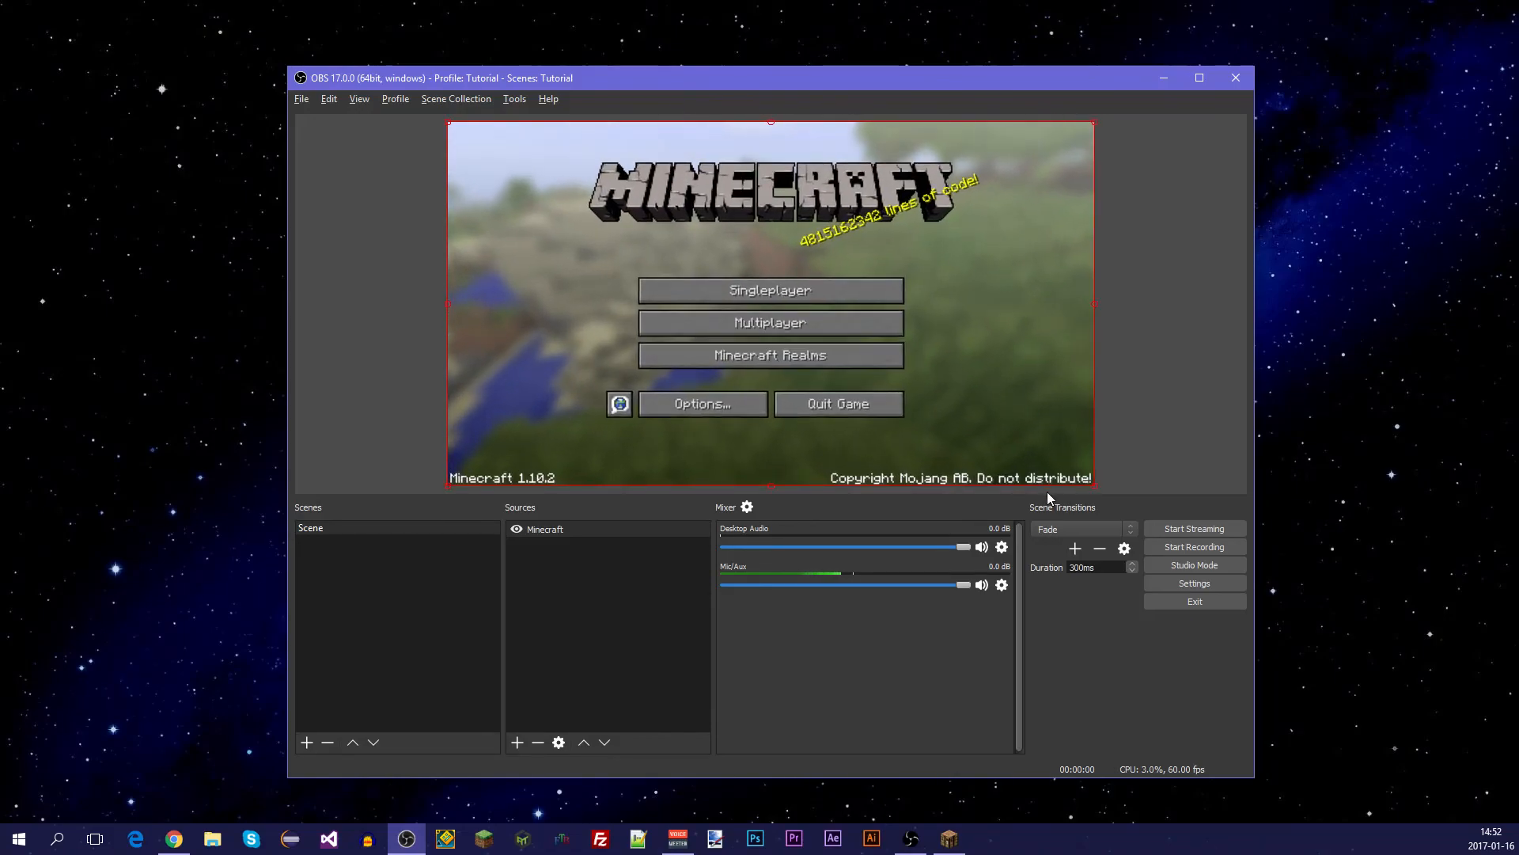
pyautogui.click(1208, 296)
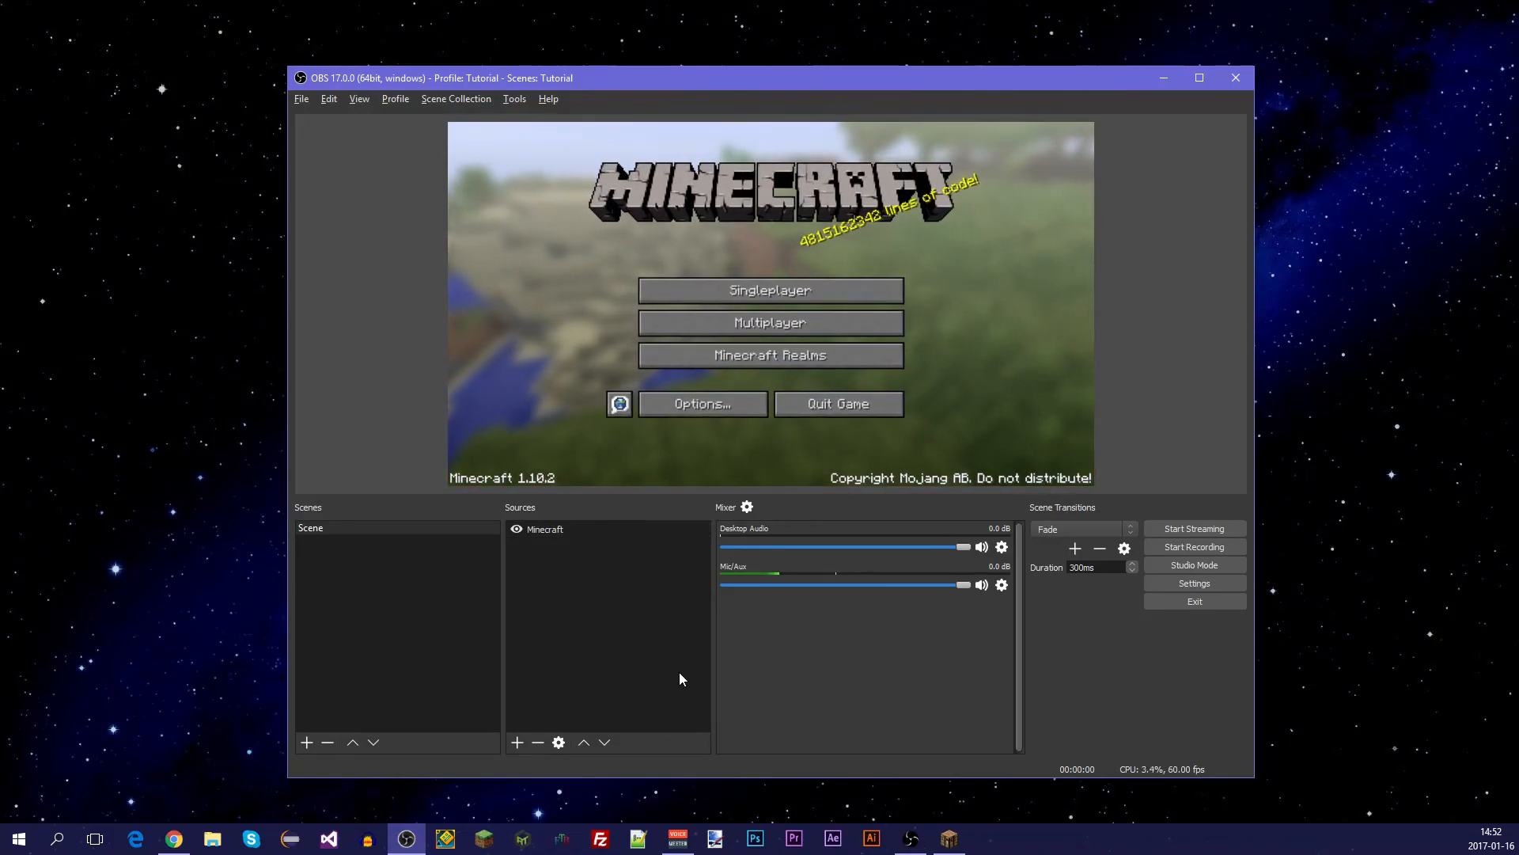